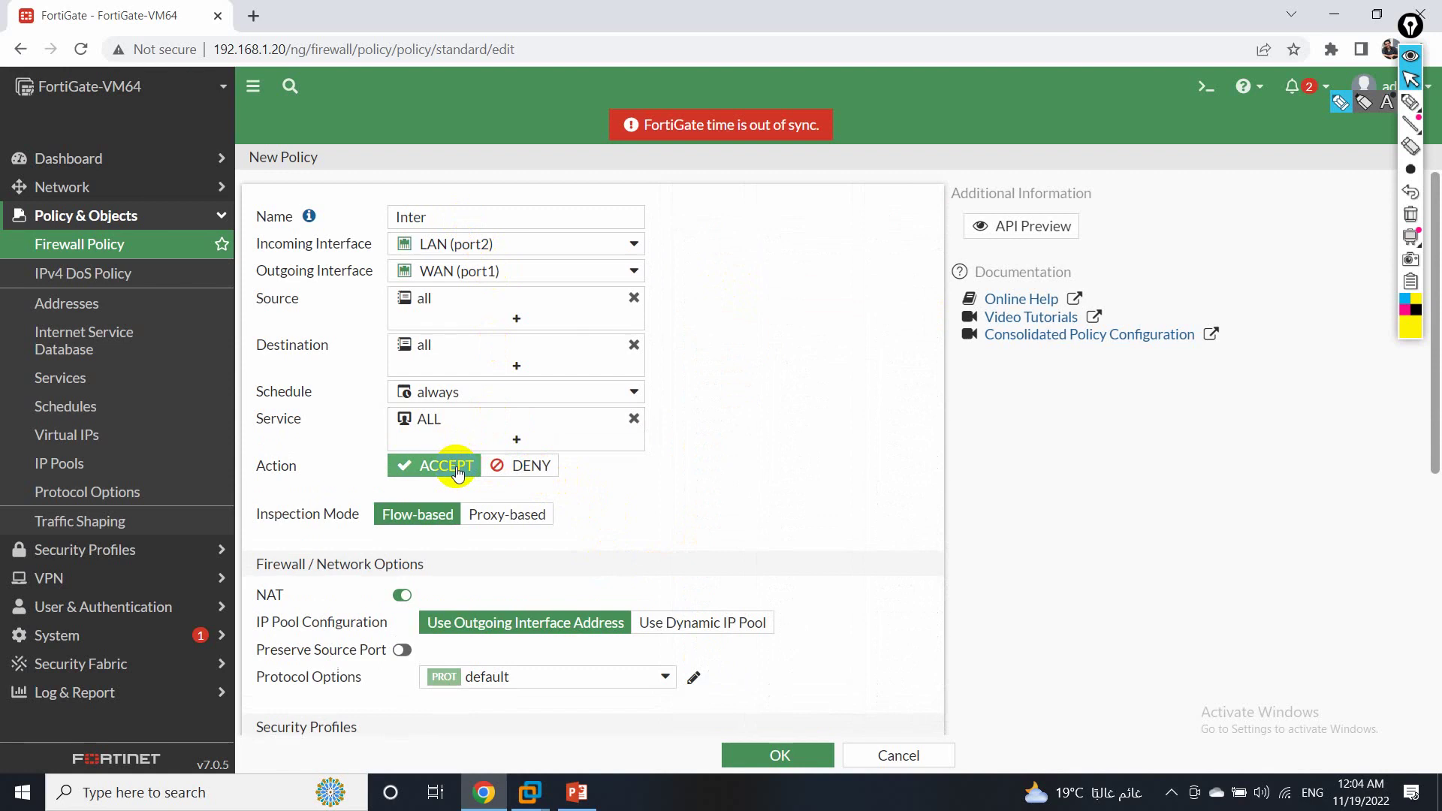
Change the new policy's destination from all to SUBNET-1, leaving the action on Accept.
click(512, 466)
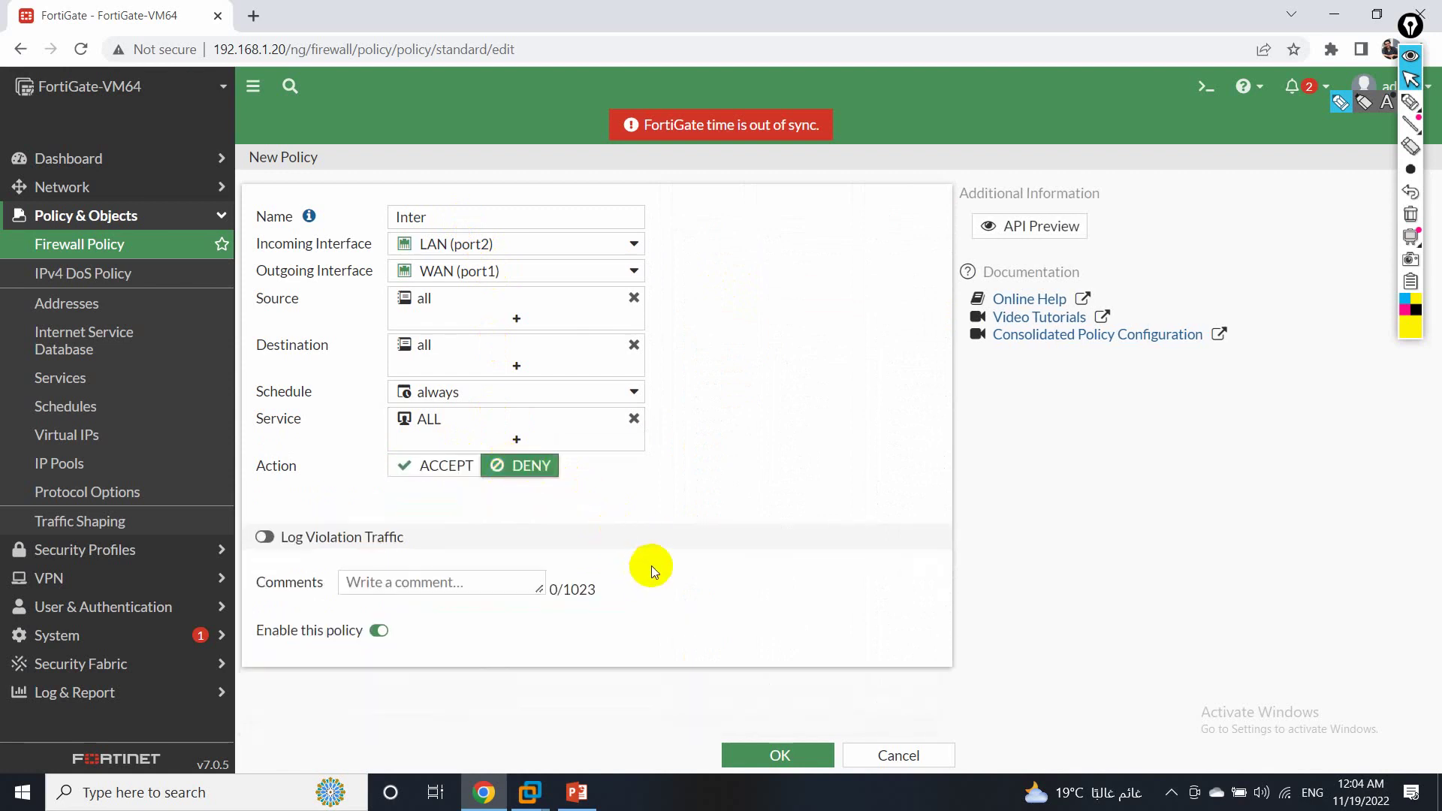
click(447, 467)
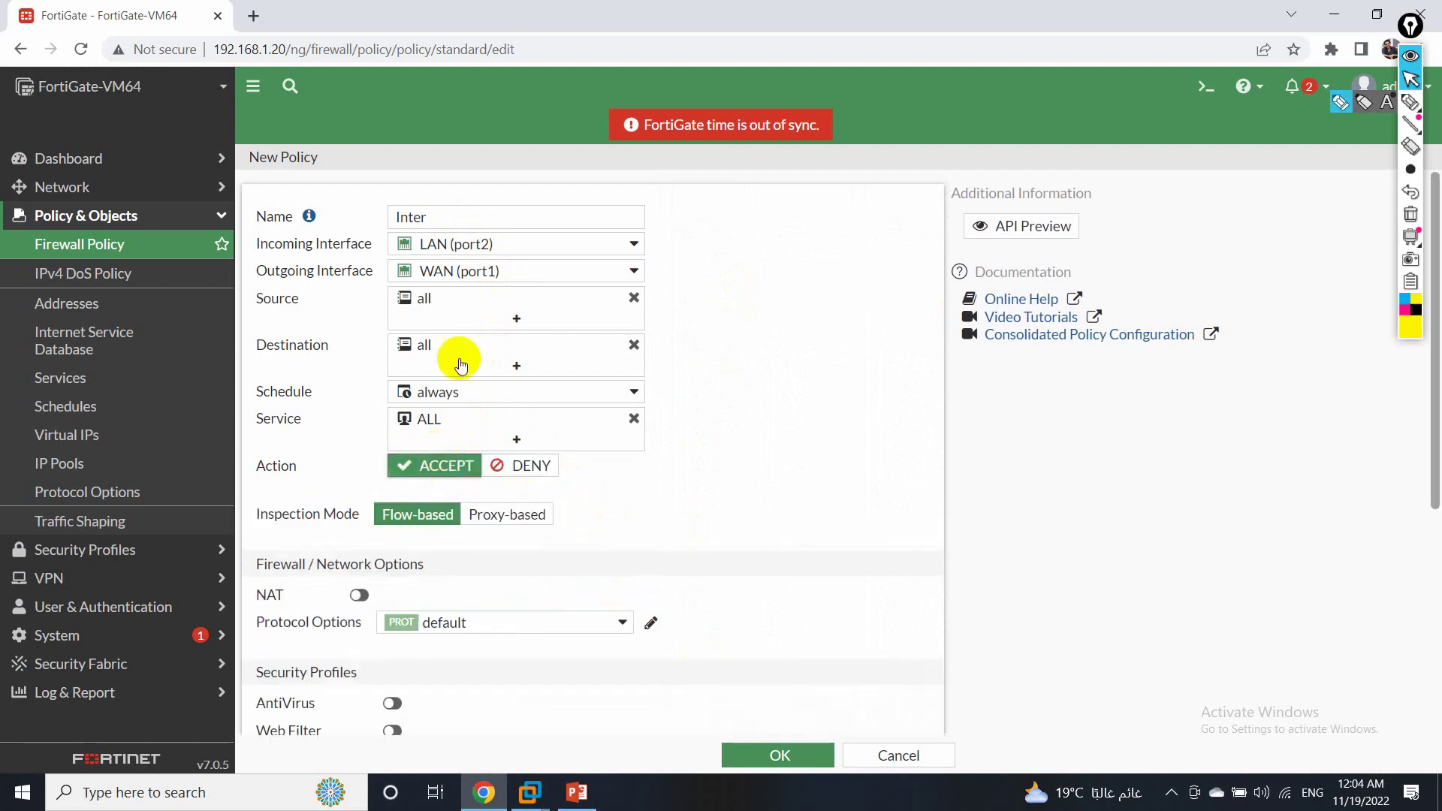
click(523, 370)
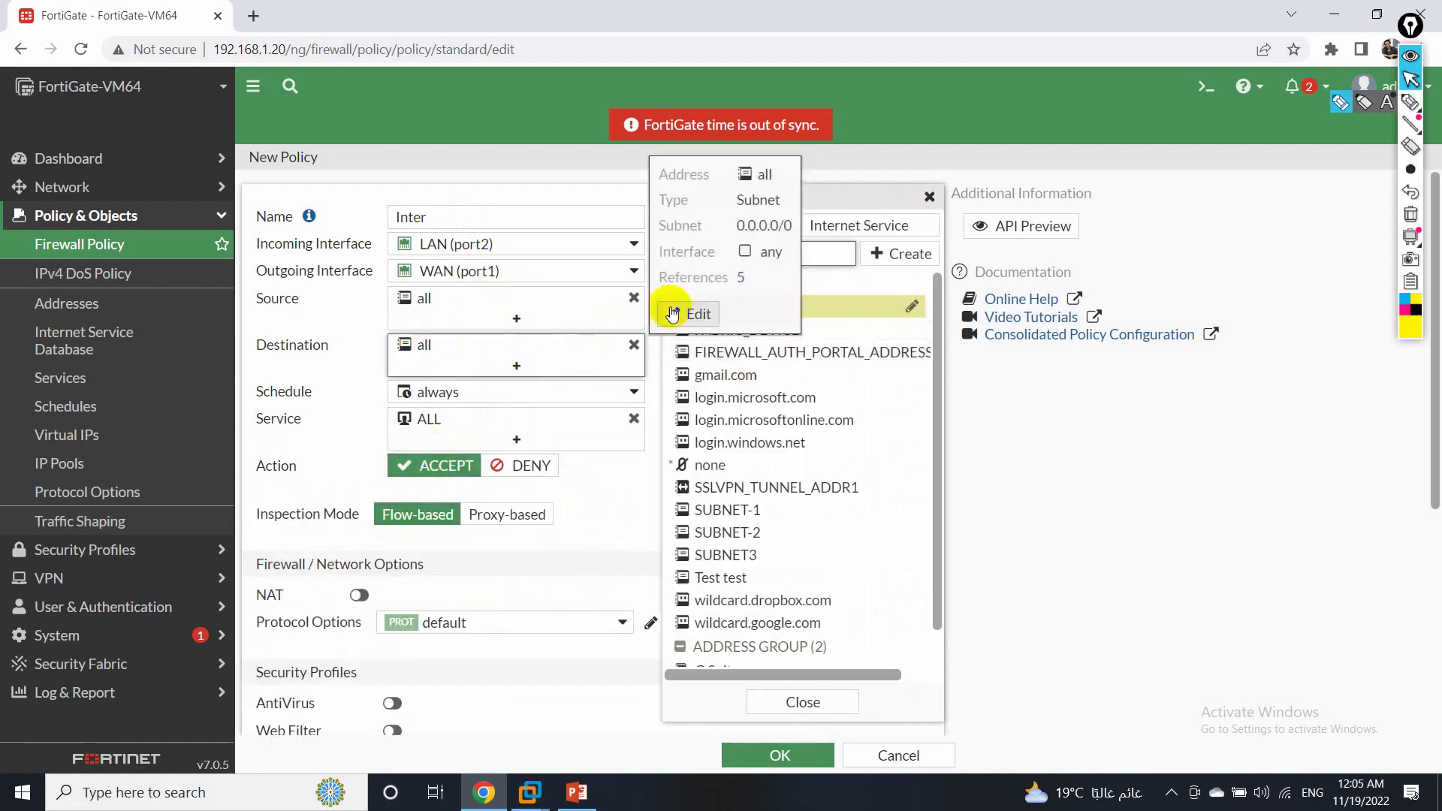
click(733, 510)
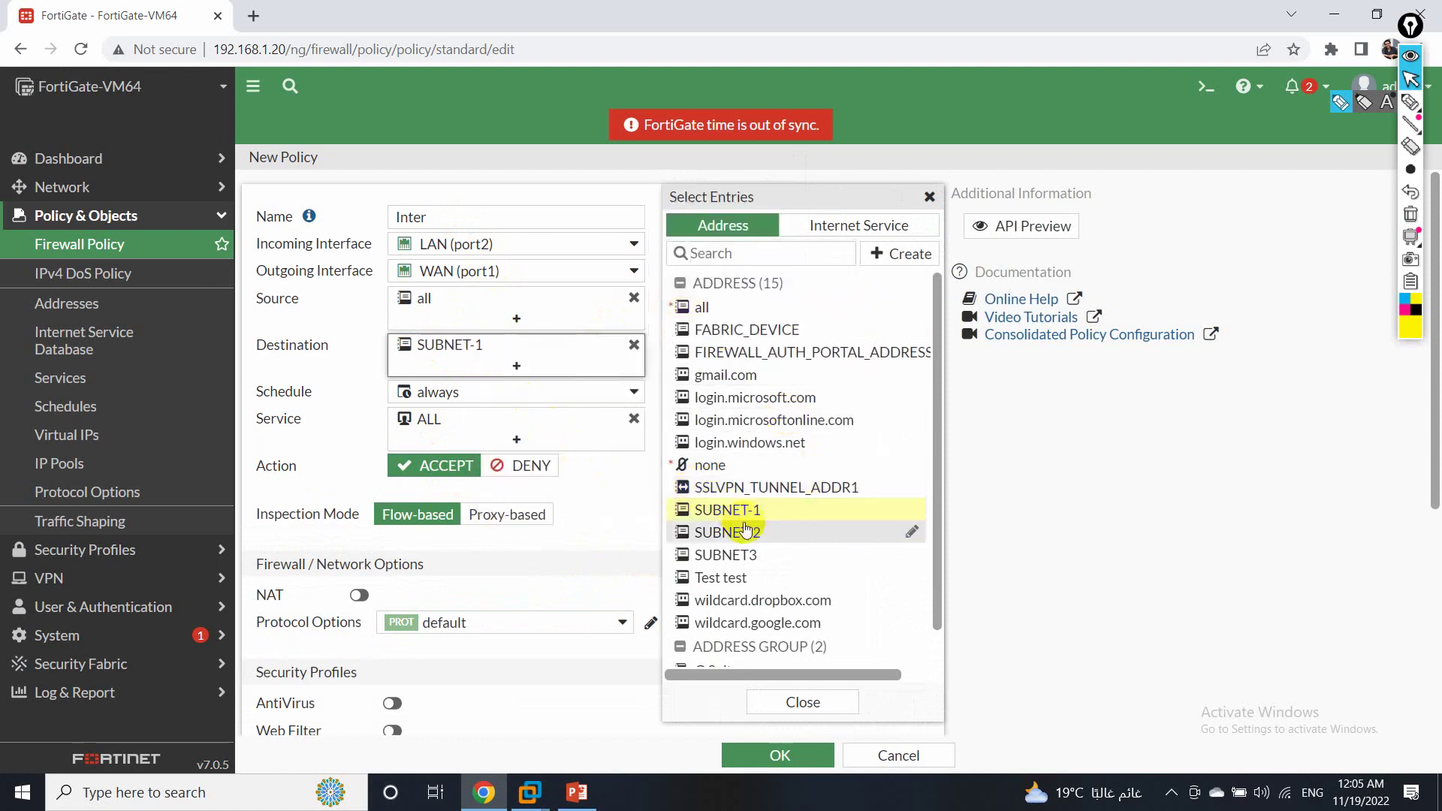
mouse_move(740, 516)
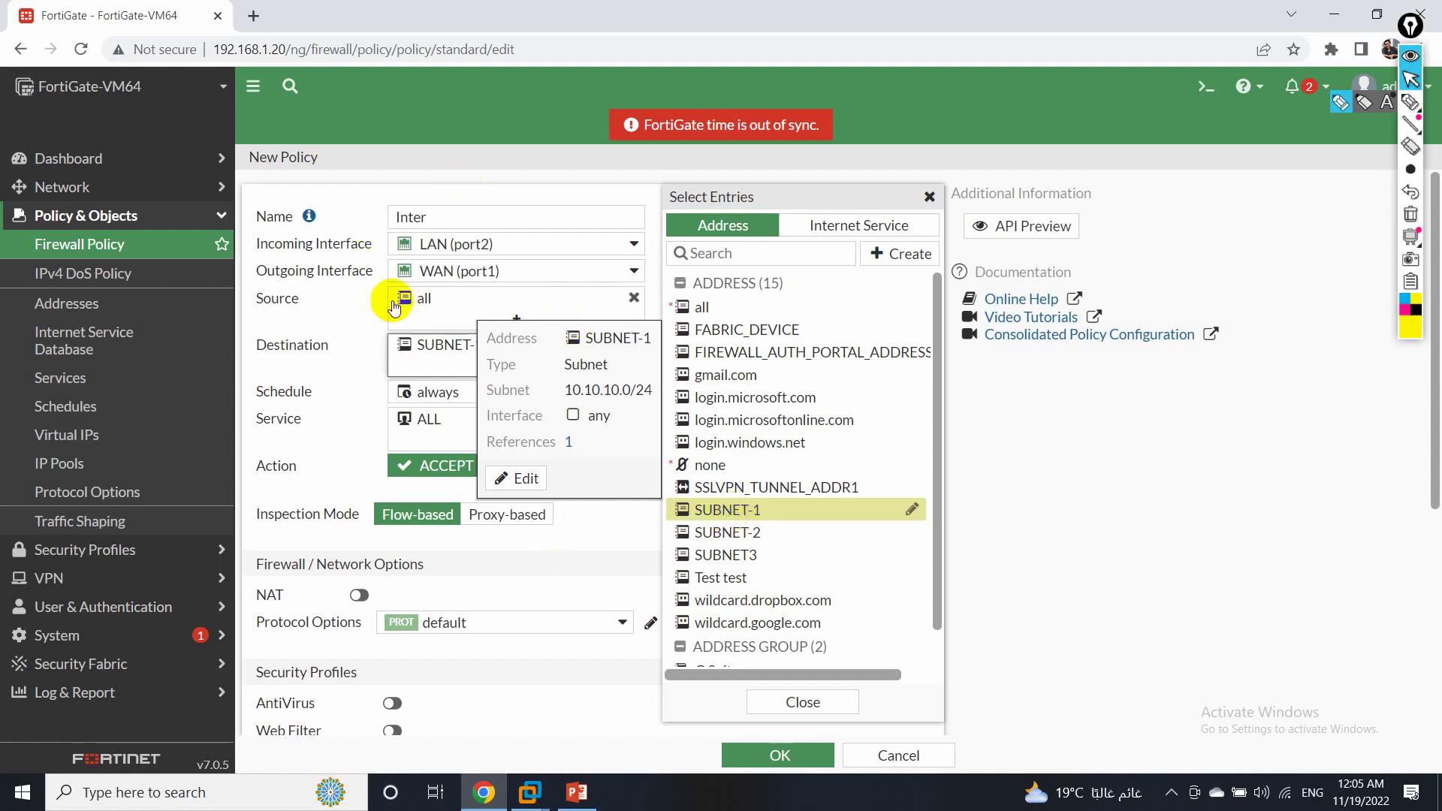
click(602, 529)
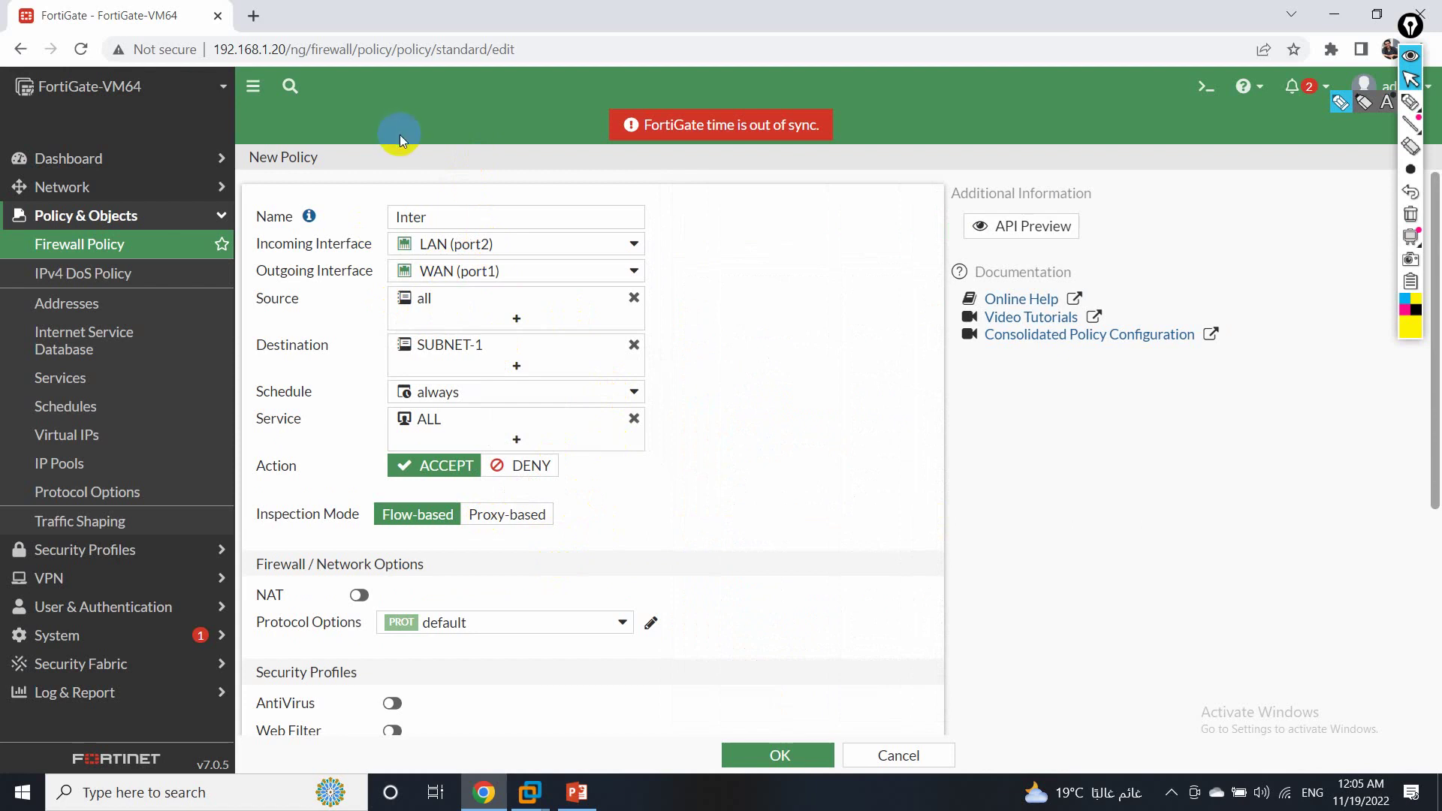
Rename the policy to 'To Central Bank', set its action to DENY, and save it.
double_click(476, 218)
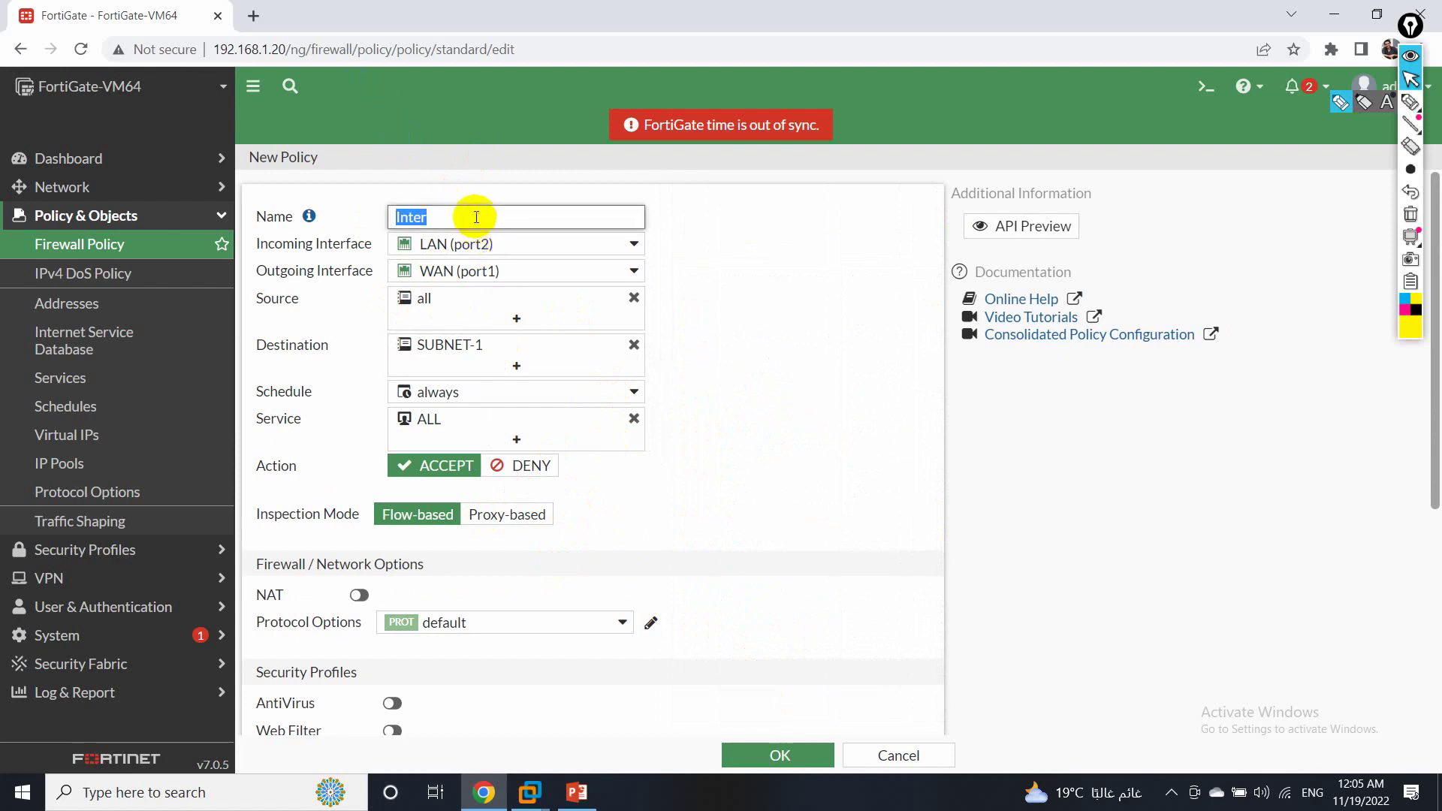
text(TO)
double_click(476, 217)
text(Center)
key(BackSpace)
text(Bacnk)
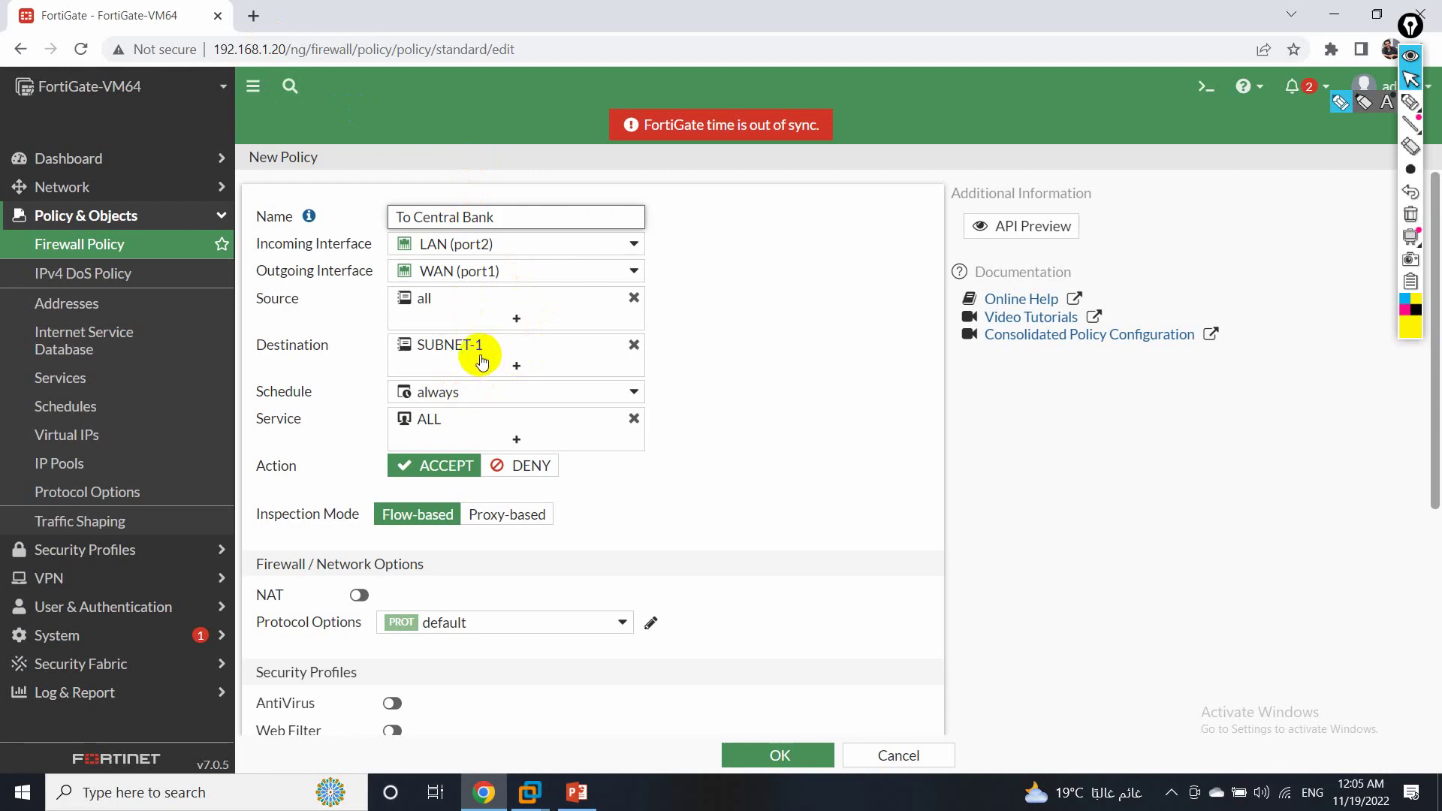
click(524, 480)
click(740, 753)
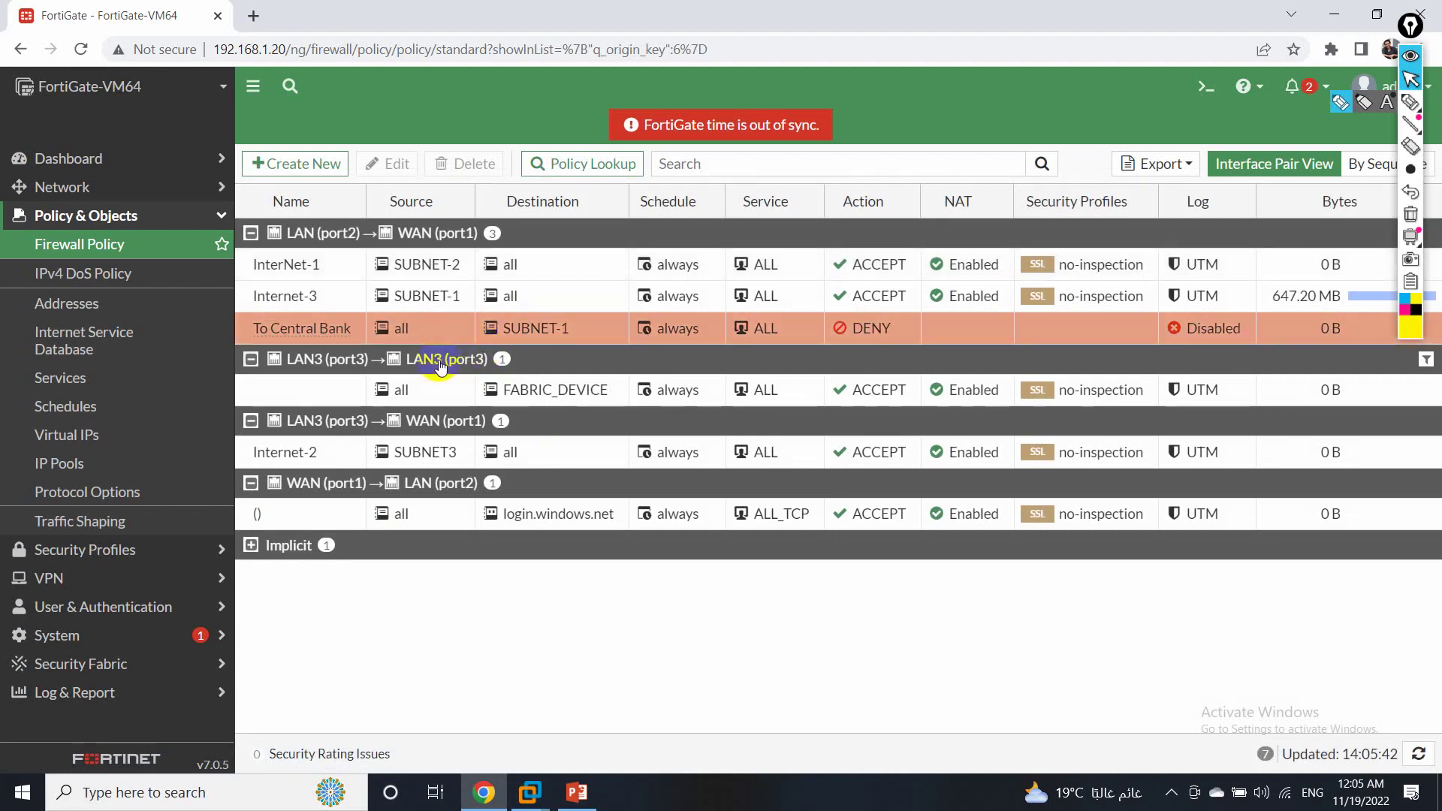
Reopen the To Central Bank policy, then show PowerPoint slide 5 'Fortigate Policy – Best Practices'.
double_click(296, 336)
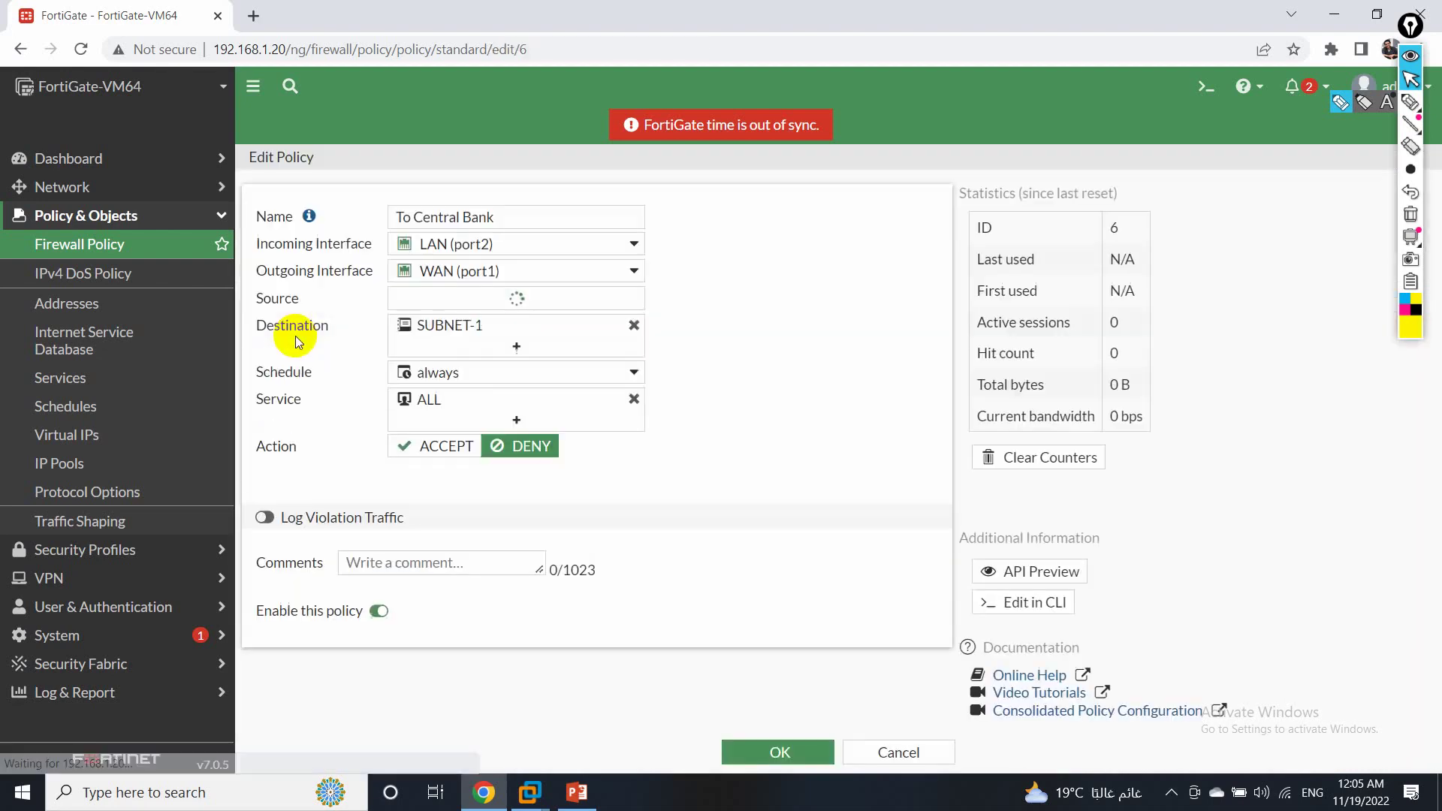
mouse_move(461, 342)
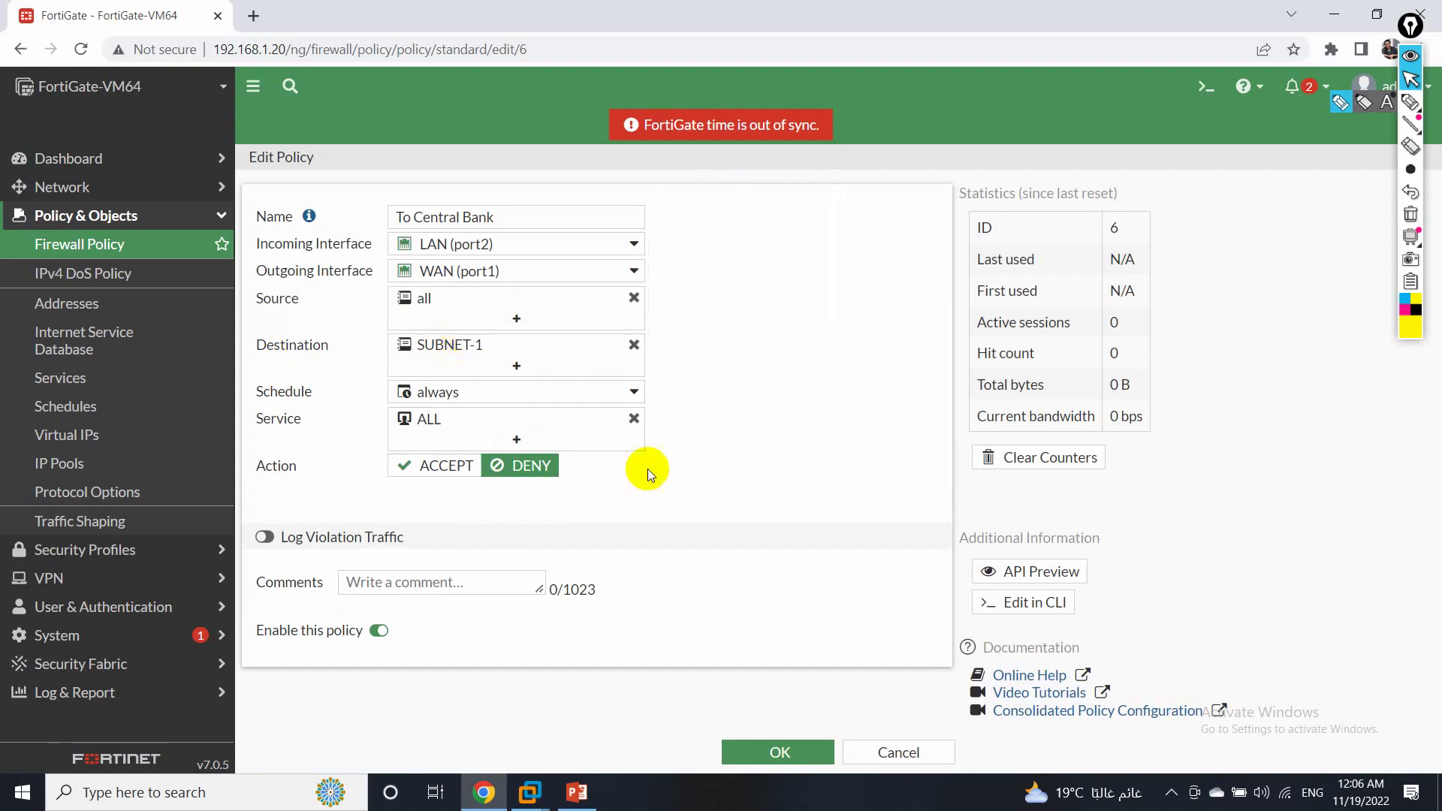
click(576, 793)
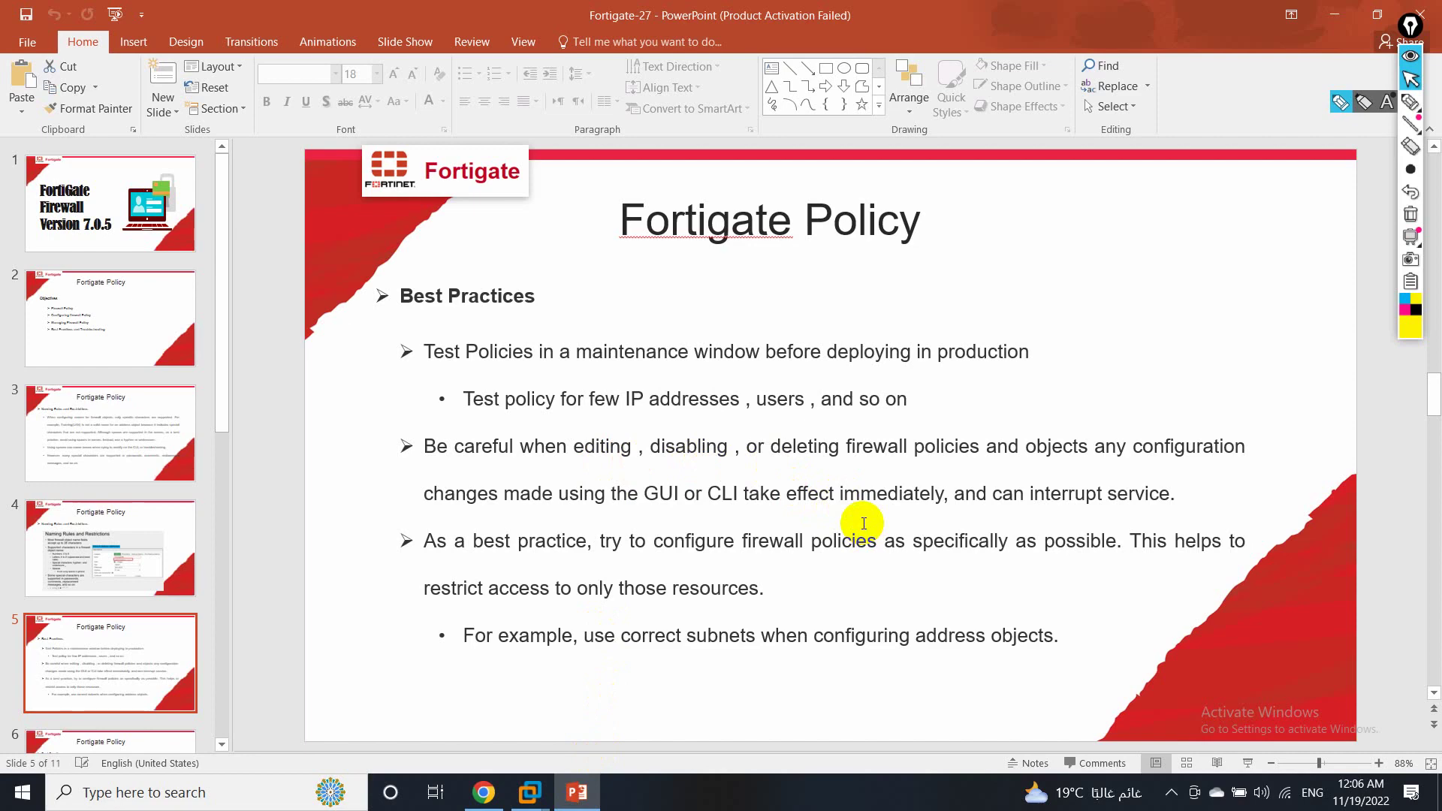
Return from the slide to the FortiGate Edit Policy page in Chrome.
click(485, 790)
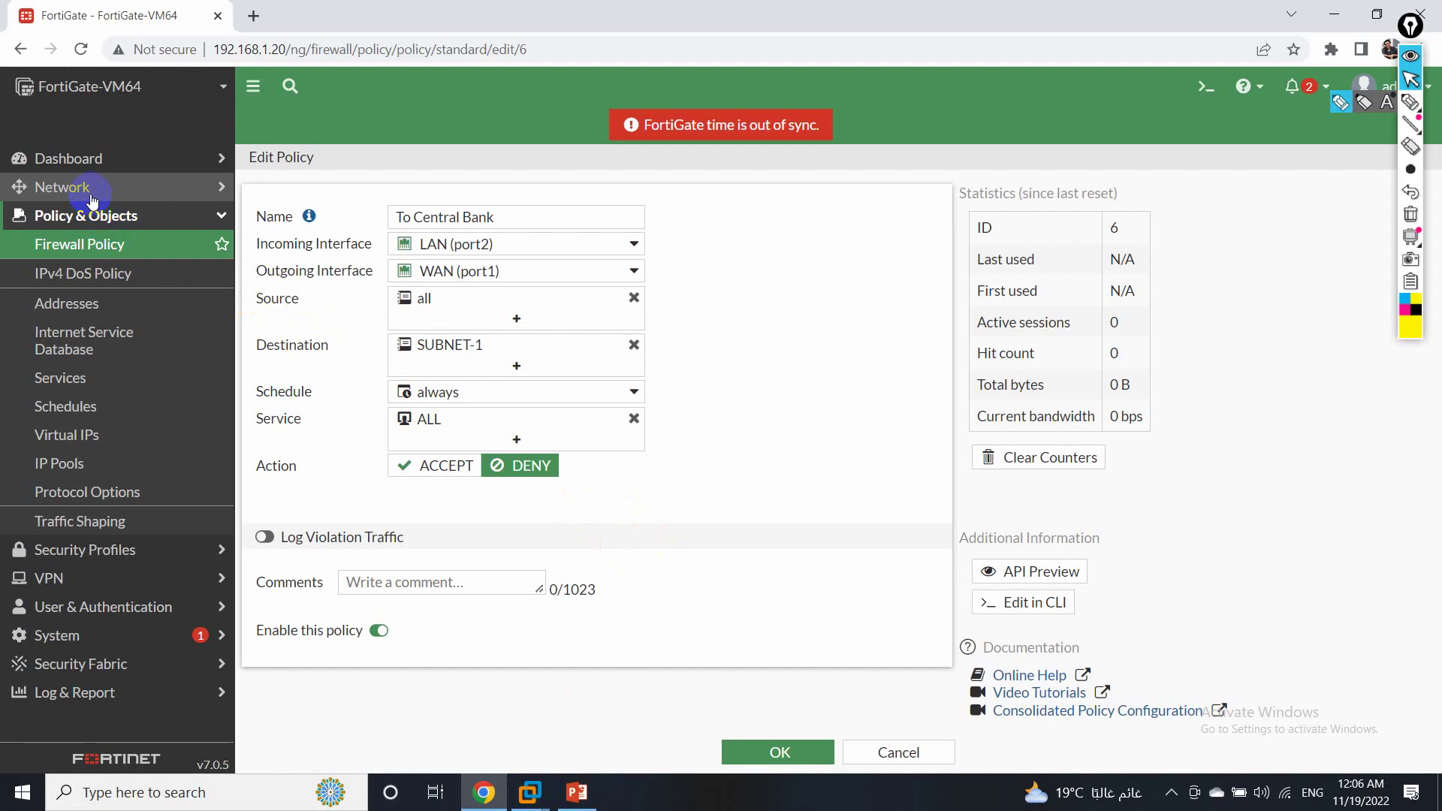
Go to Network > Interfaces and open the WAN (port1) interface.
click(91, 193)
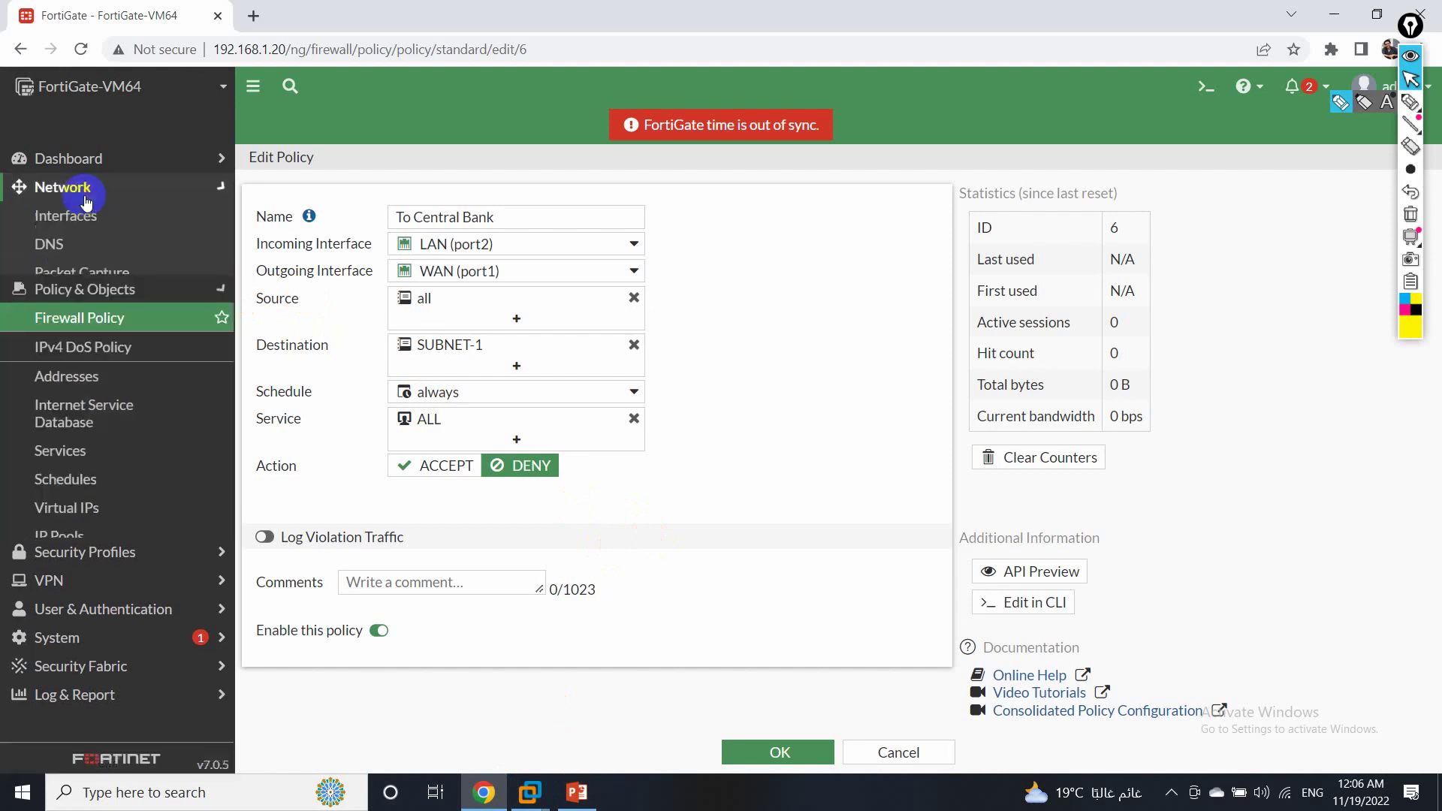
click(92, 225)
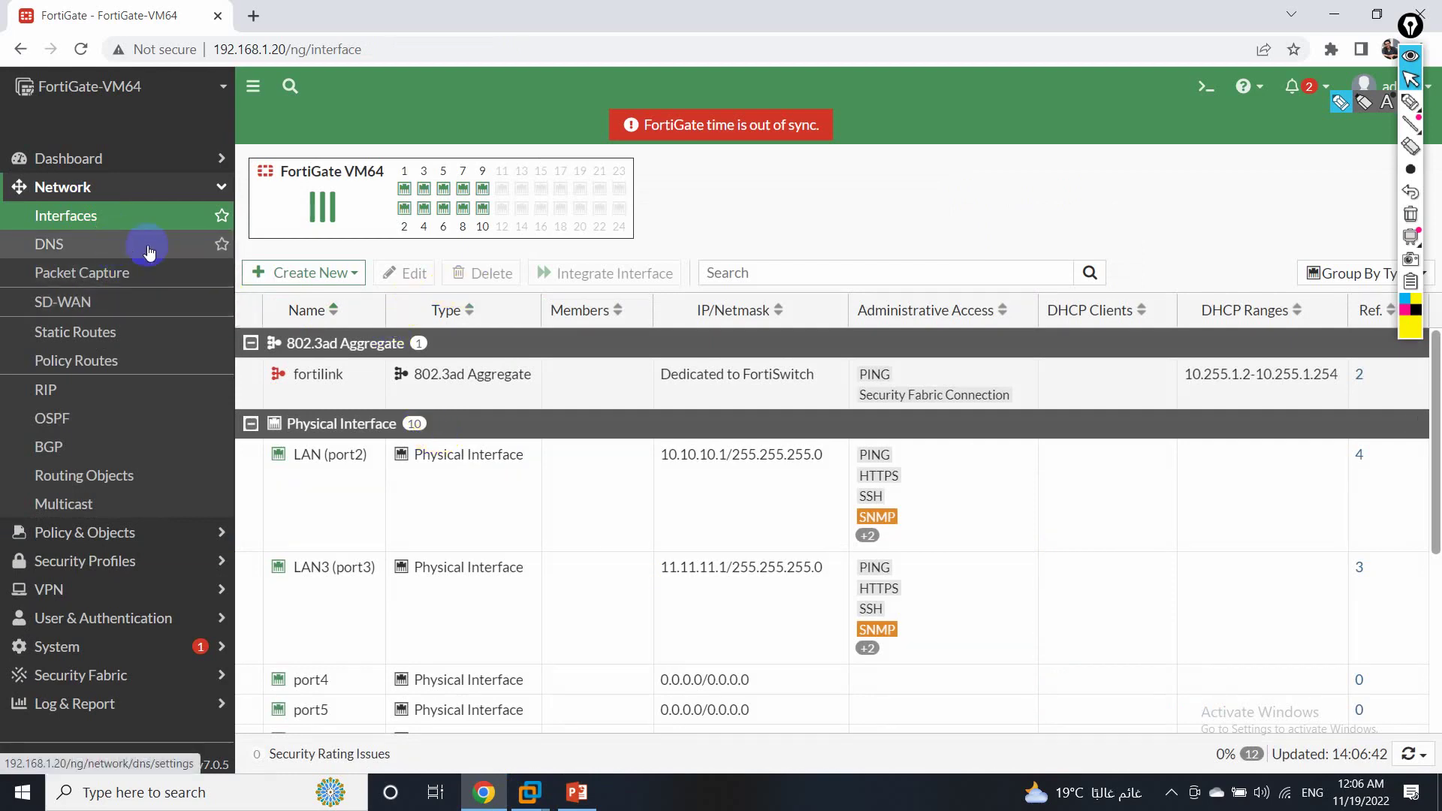
scroll(375, 511, down, 2)
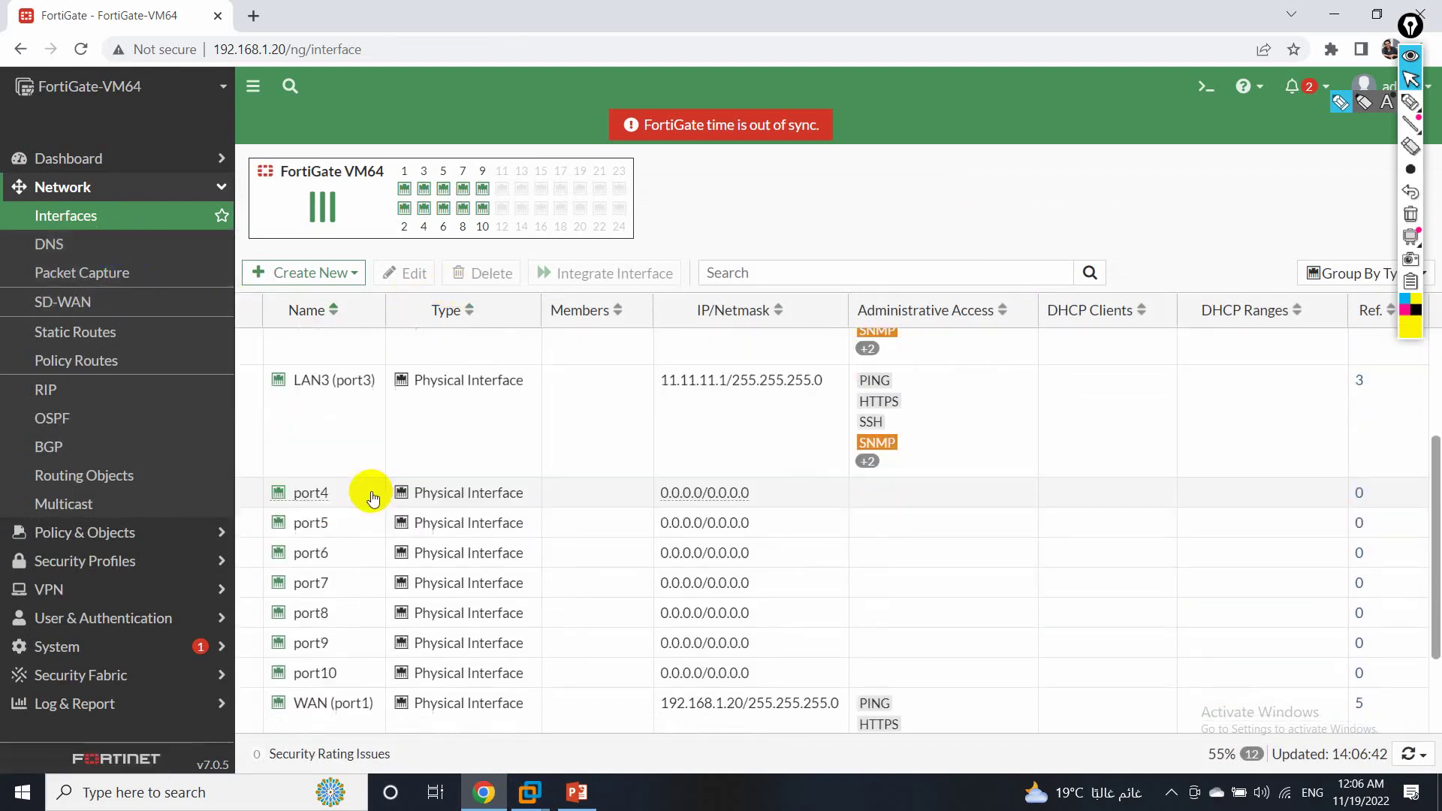
scroll(330, 473, up, 2)
scroll(341, 500, down, 3)
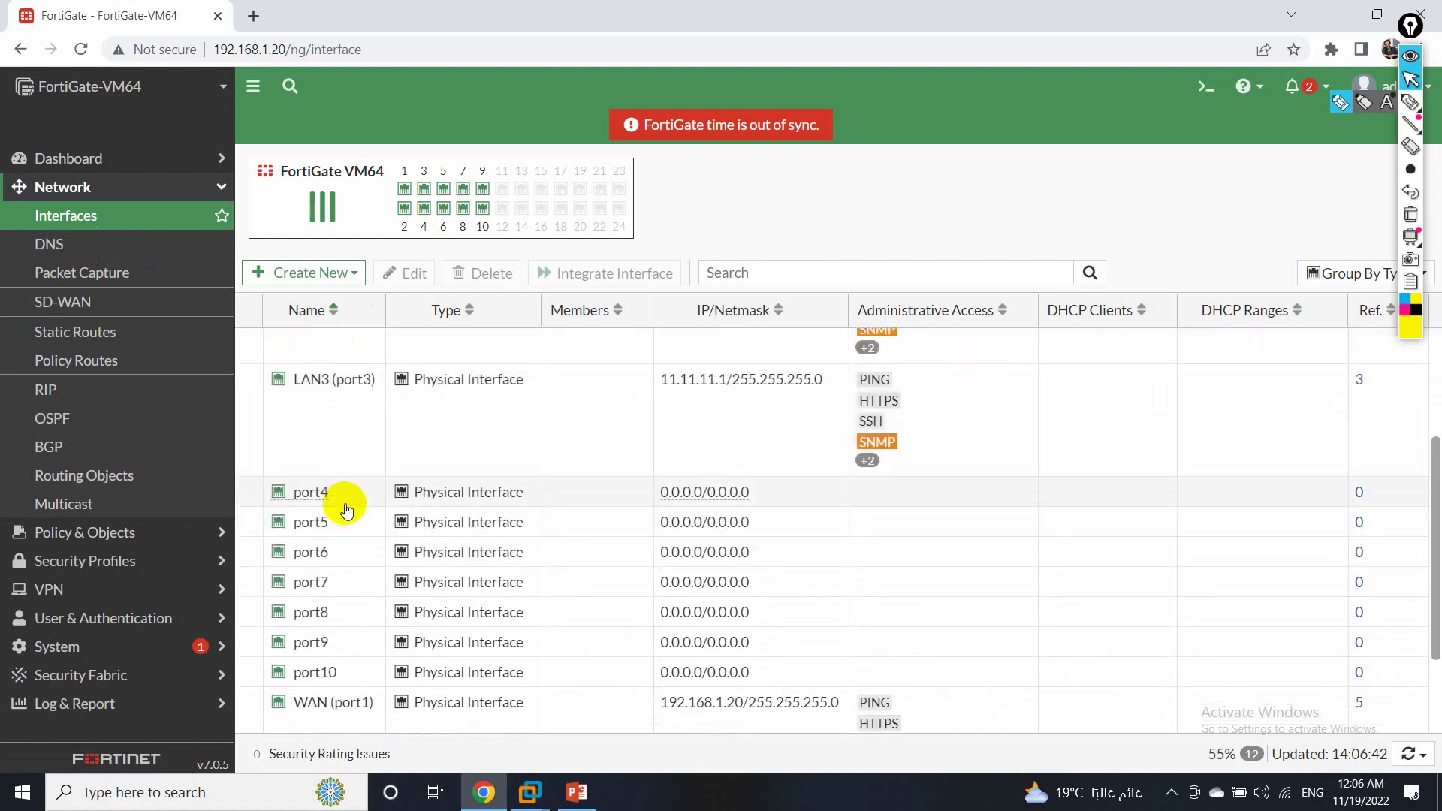
click(338, 703)
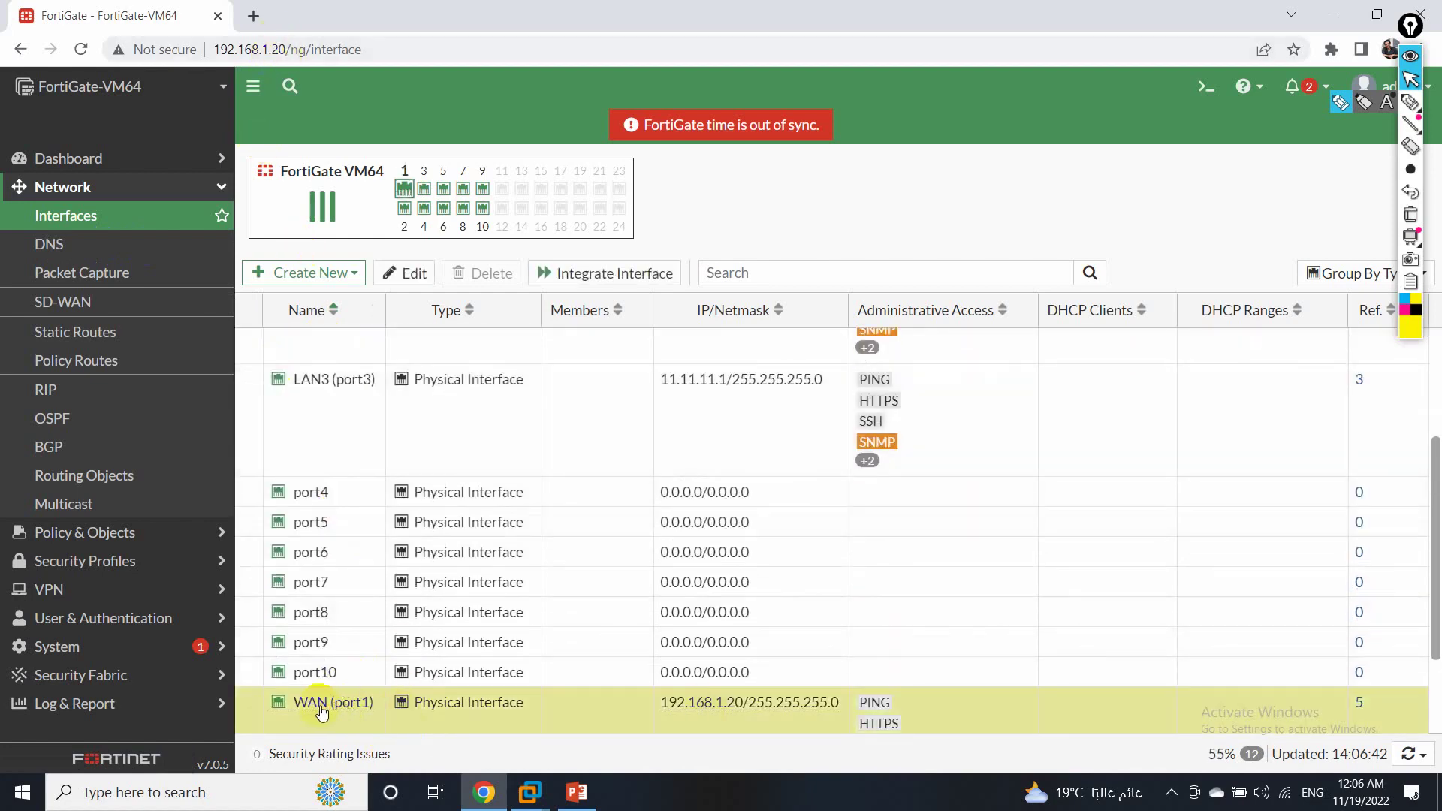
double_click(321, 702)
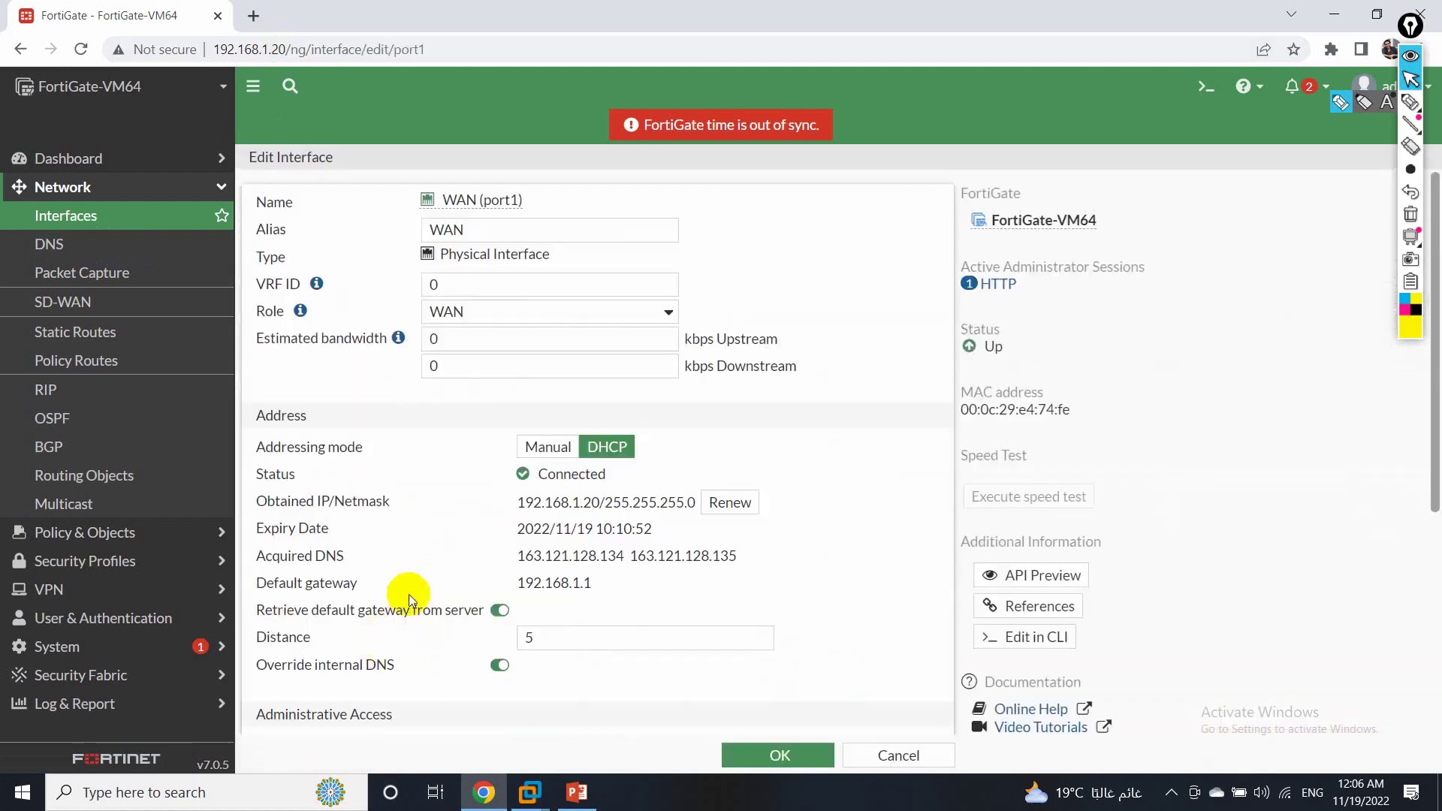
Back in the interfaces list, reopen WAN (port1), showing DHCP address 192.168.1.20/255.255.255.0.
click(87, 216)
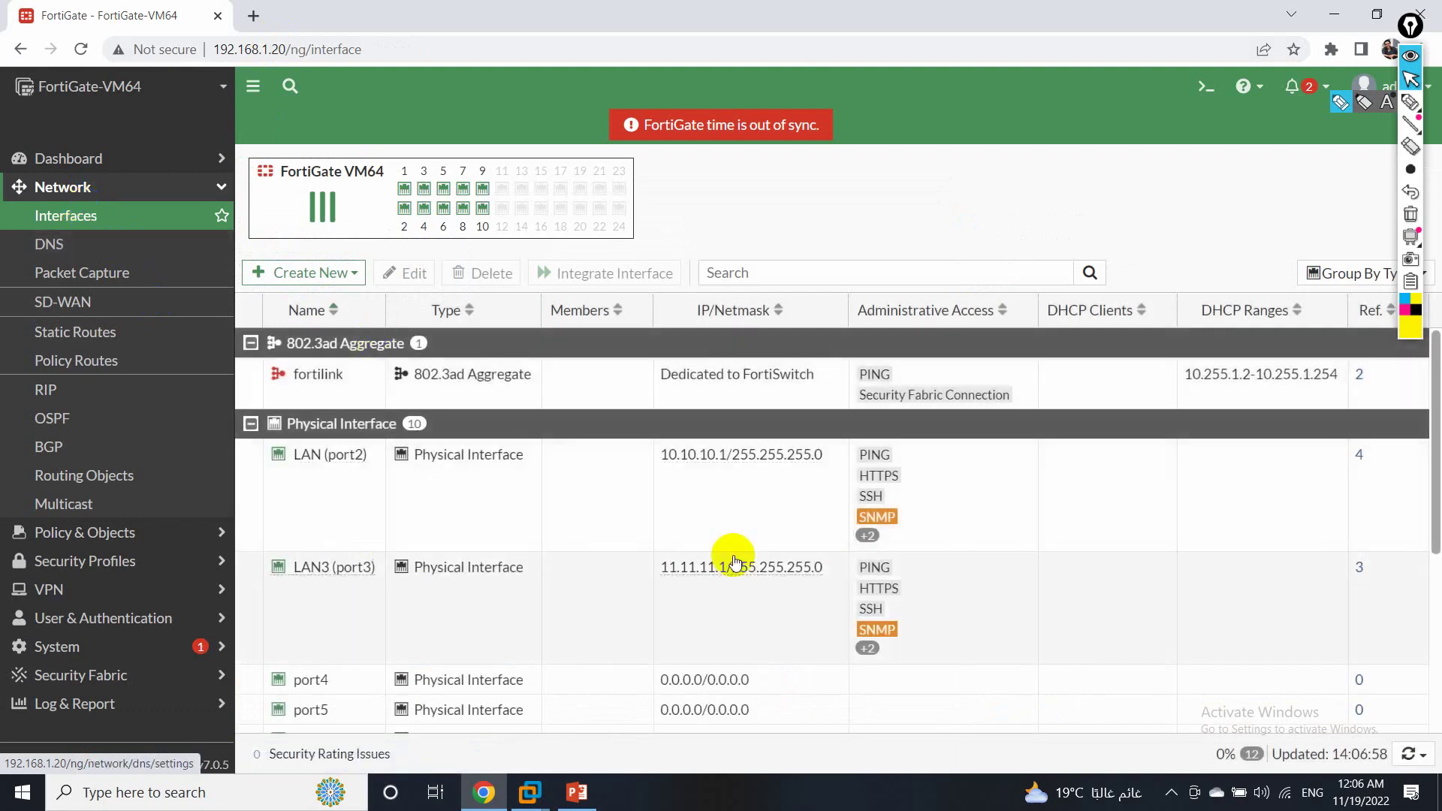
scroll(393, 573, down, 1)
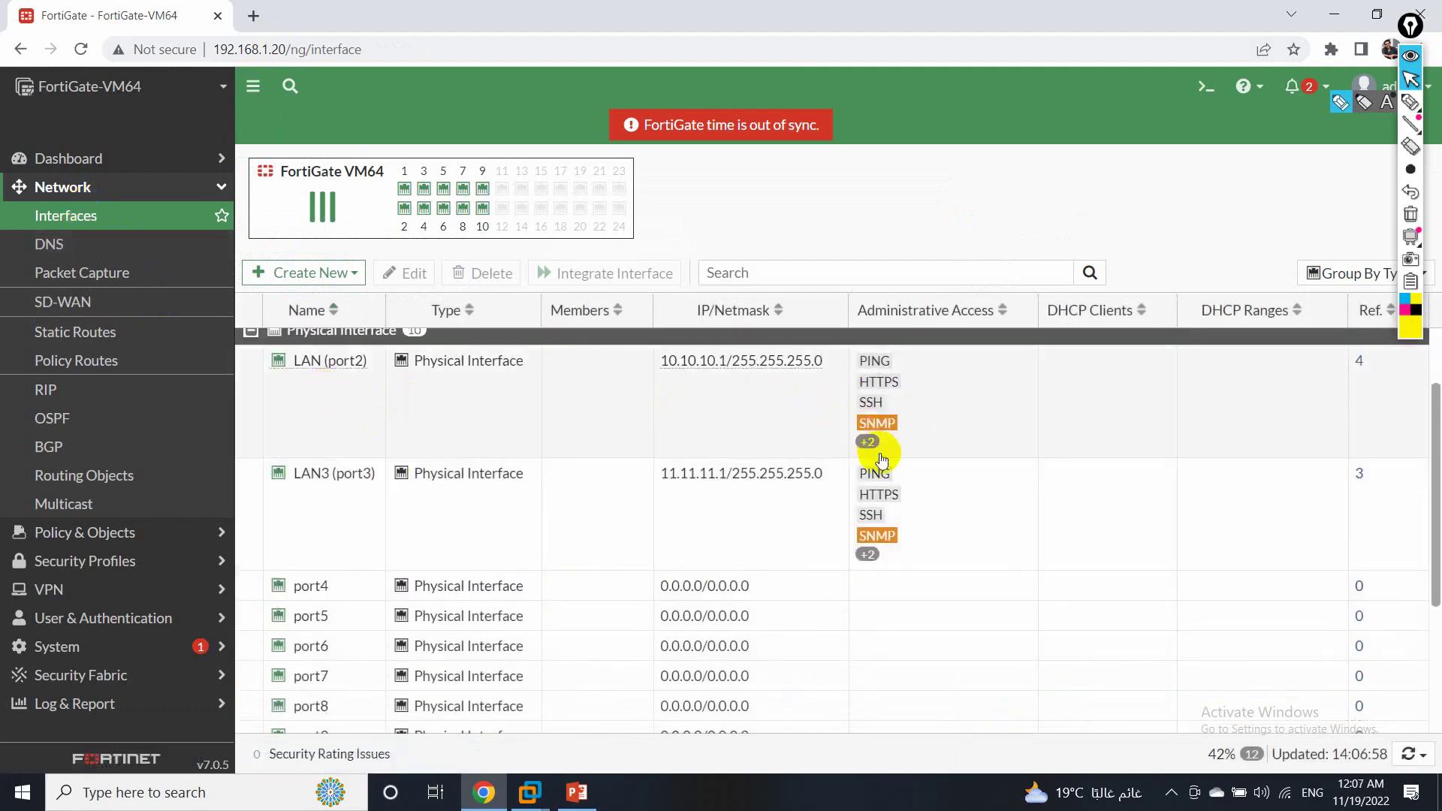
mouse_move(869, 443)
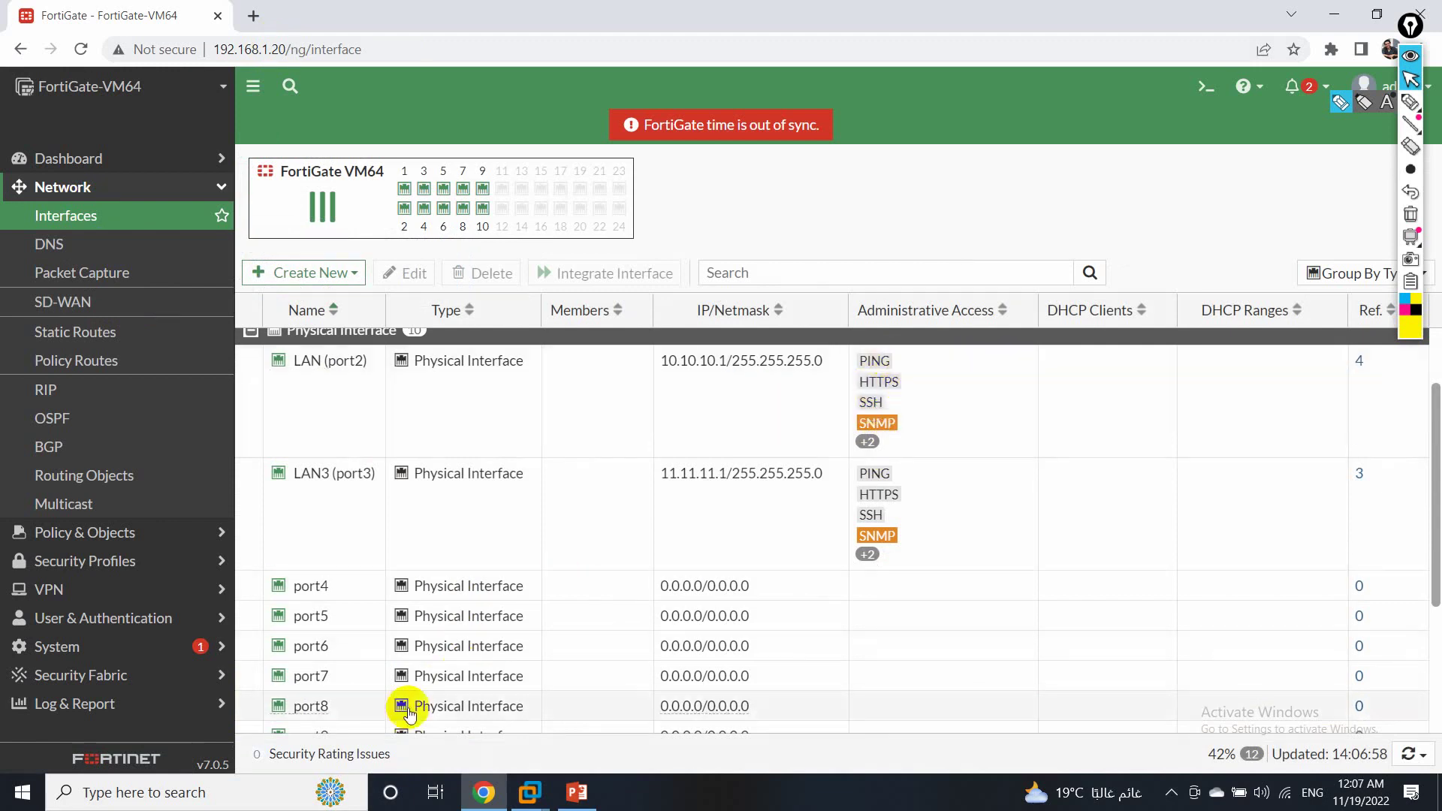
mouse_move(487, 802)
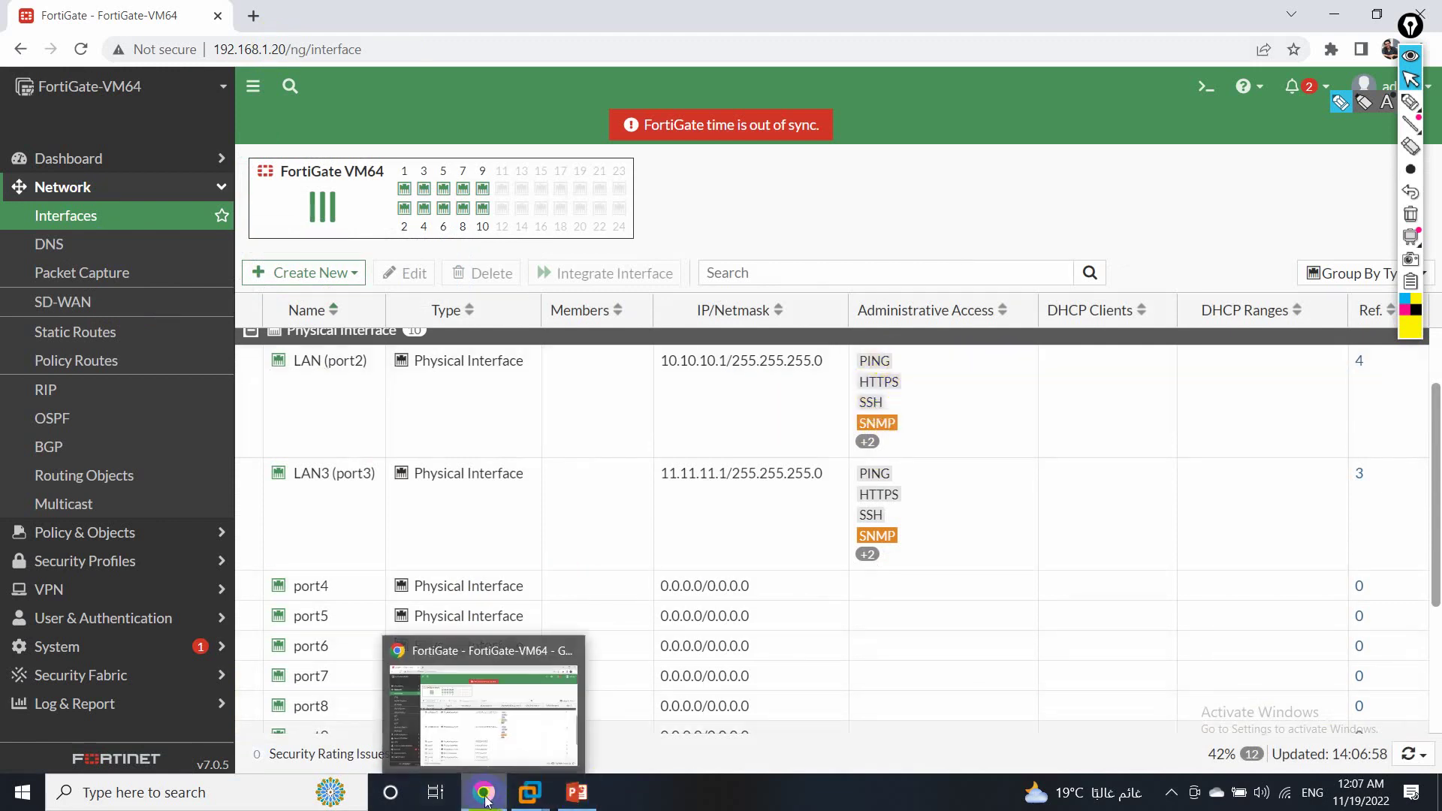
click(493, 730)
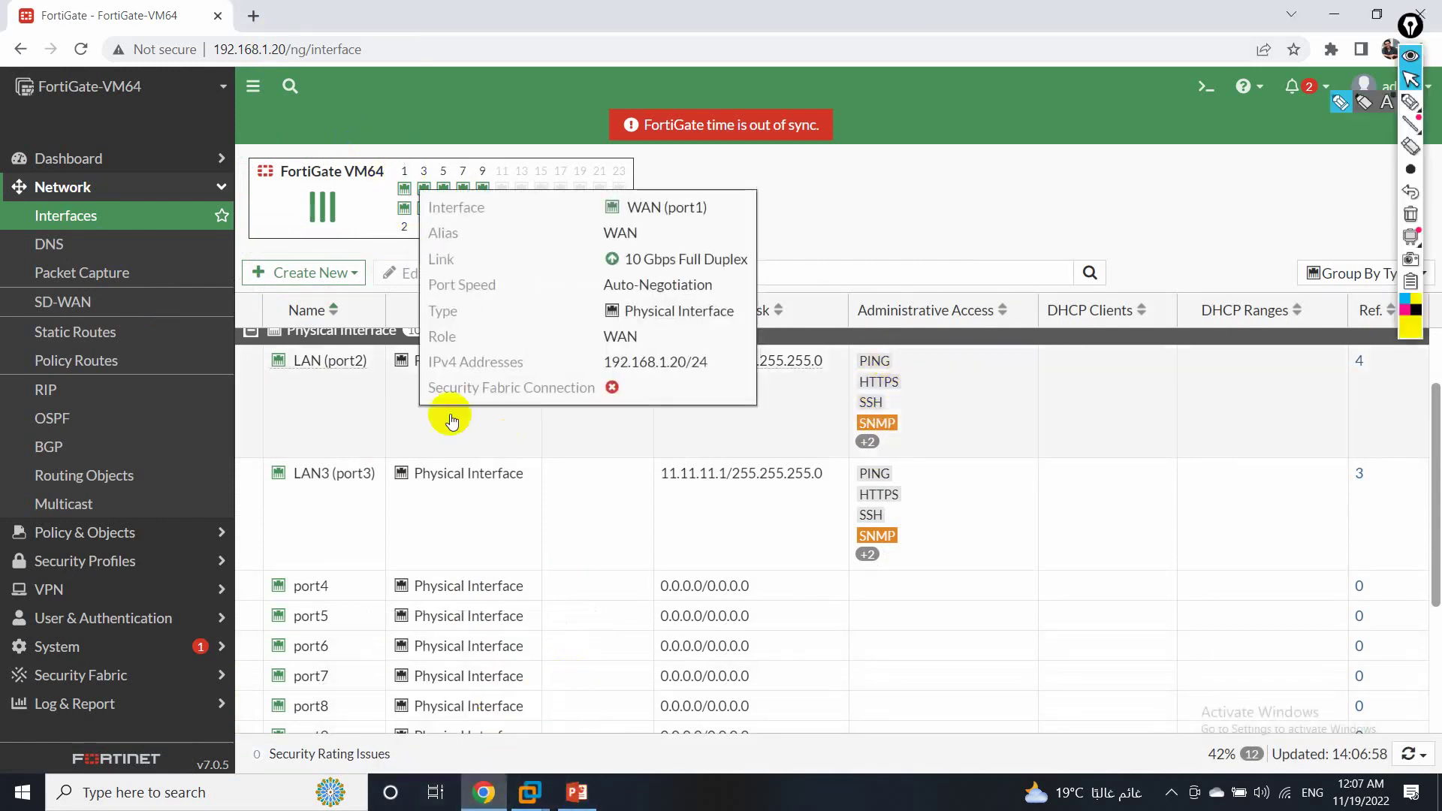
scroll(451, 564, down, 3)
double_click(344, 610)
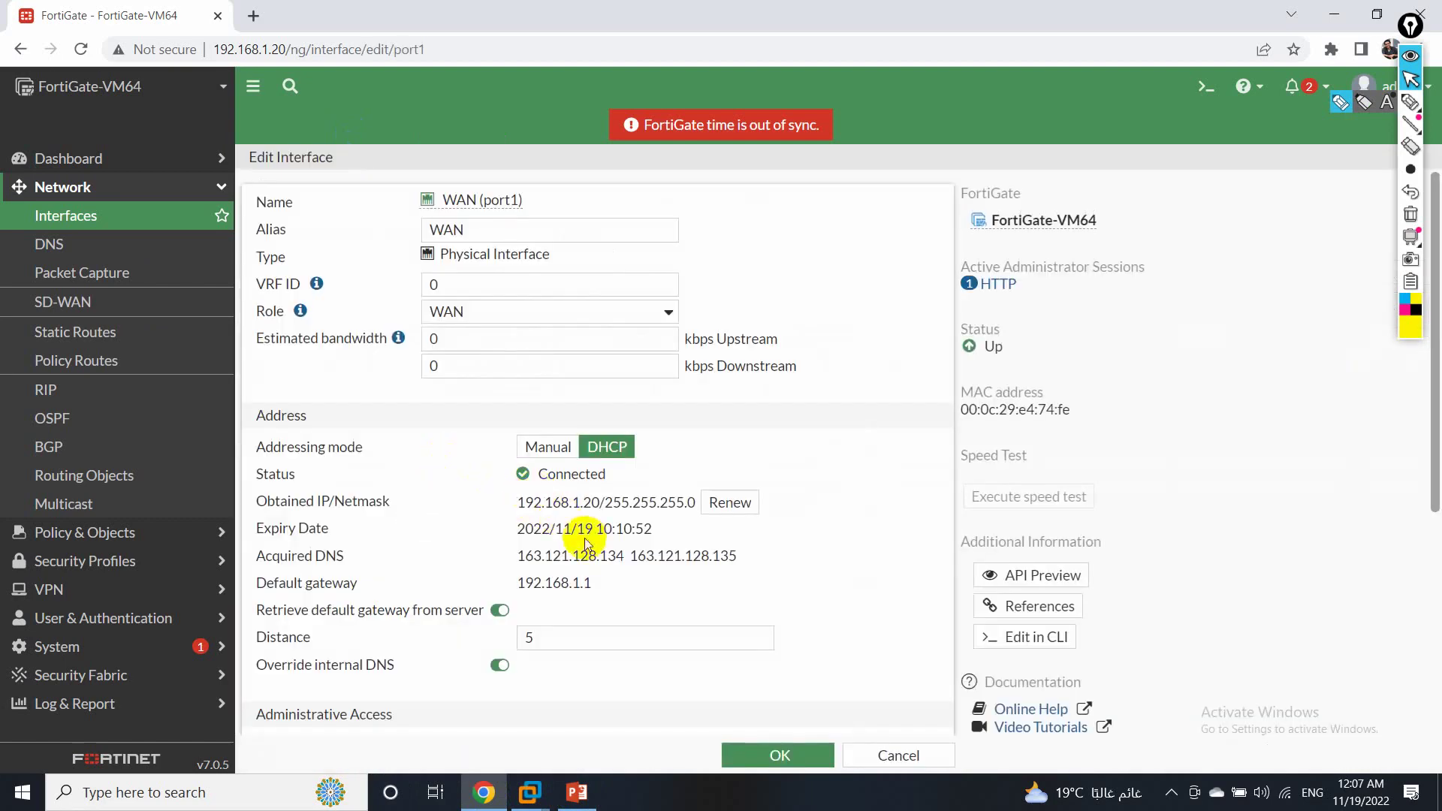
Remove HTTP, SSH, FMG-Access, HTTPS and PING admin access from port1 and confirm saving.
scroll(584, 529, down, 3)
click(573, 560)
click(572, 582)
click(412, 585)
click(384, 559)
click(785, 561)
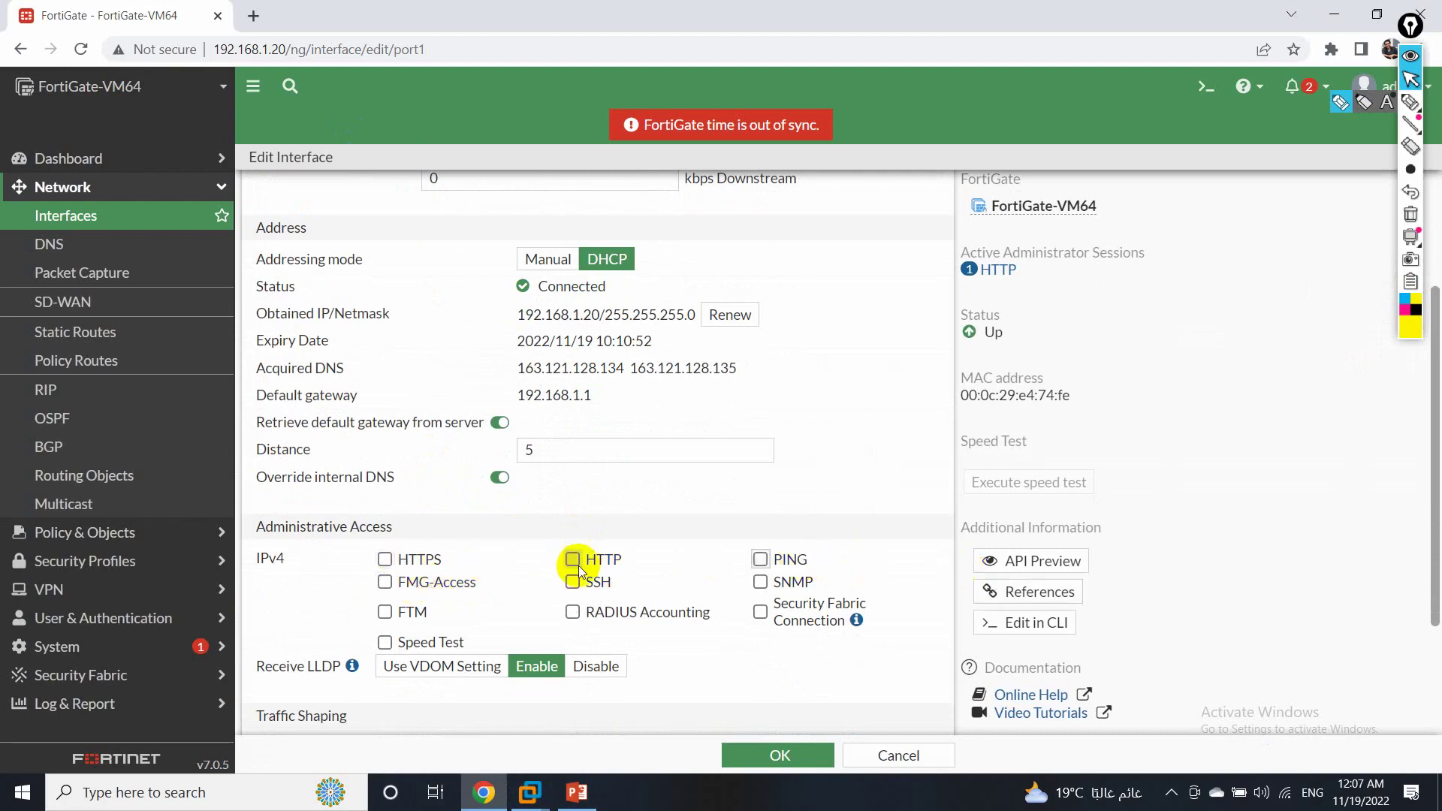
click(778, 755)
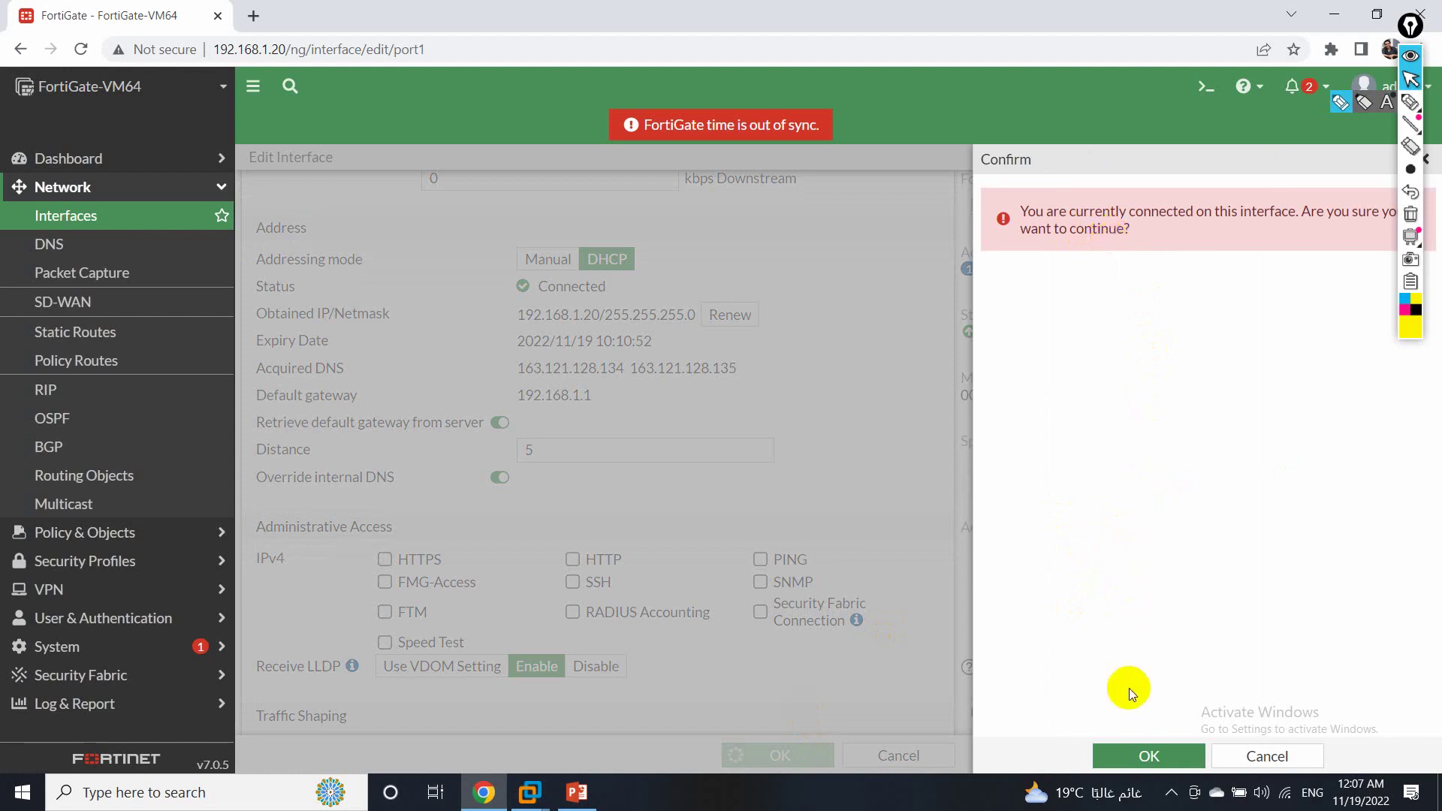
click(1149, 757)
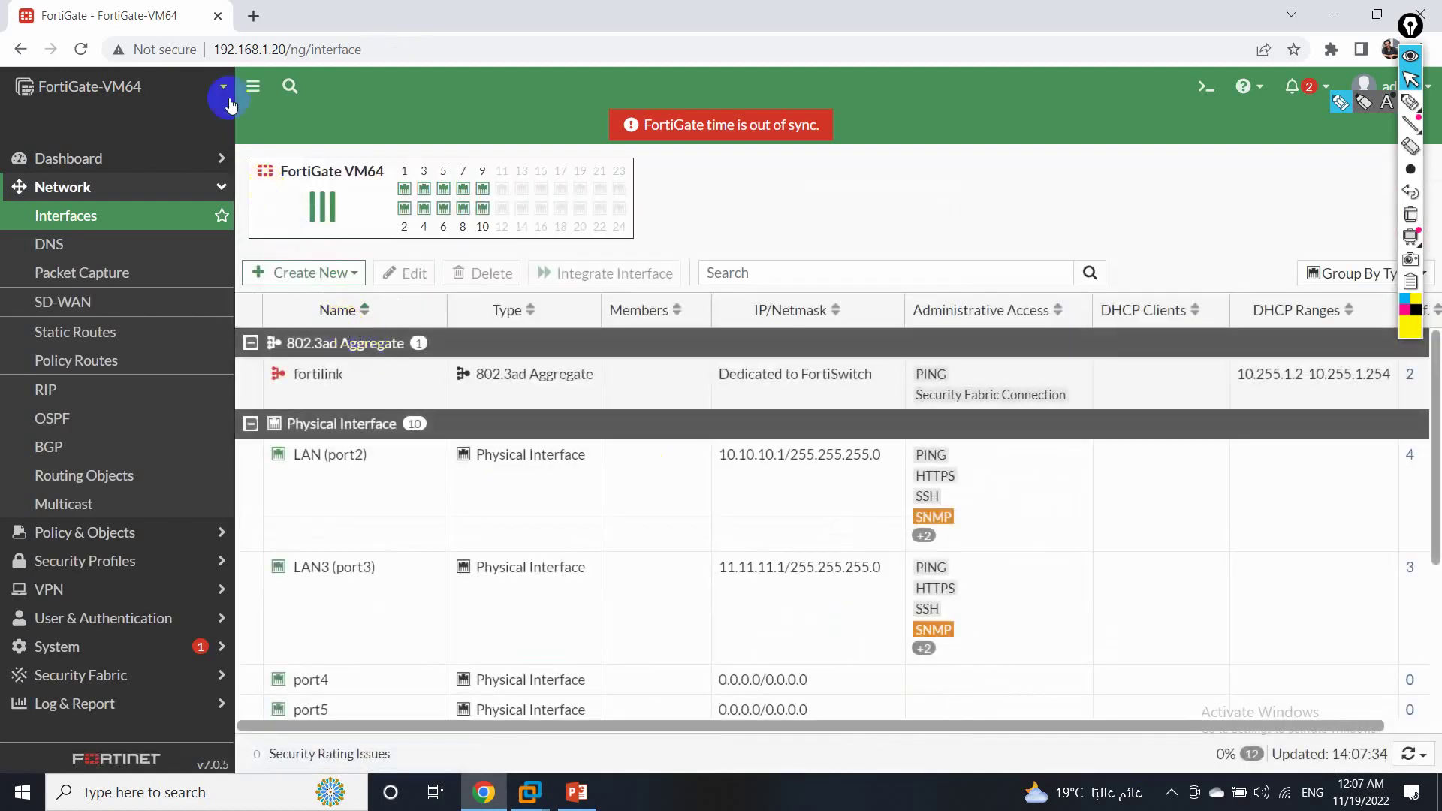
Reload the page, then load 192.168.1.20 in a new tab and close the old tab.
click(275, 53)
key(Return)
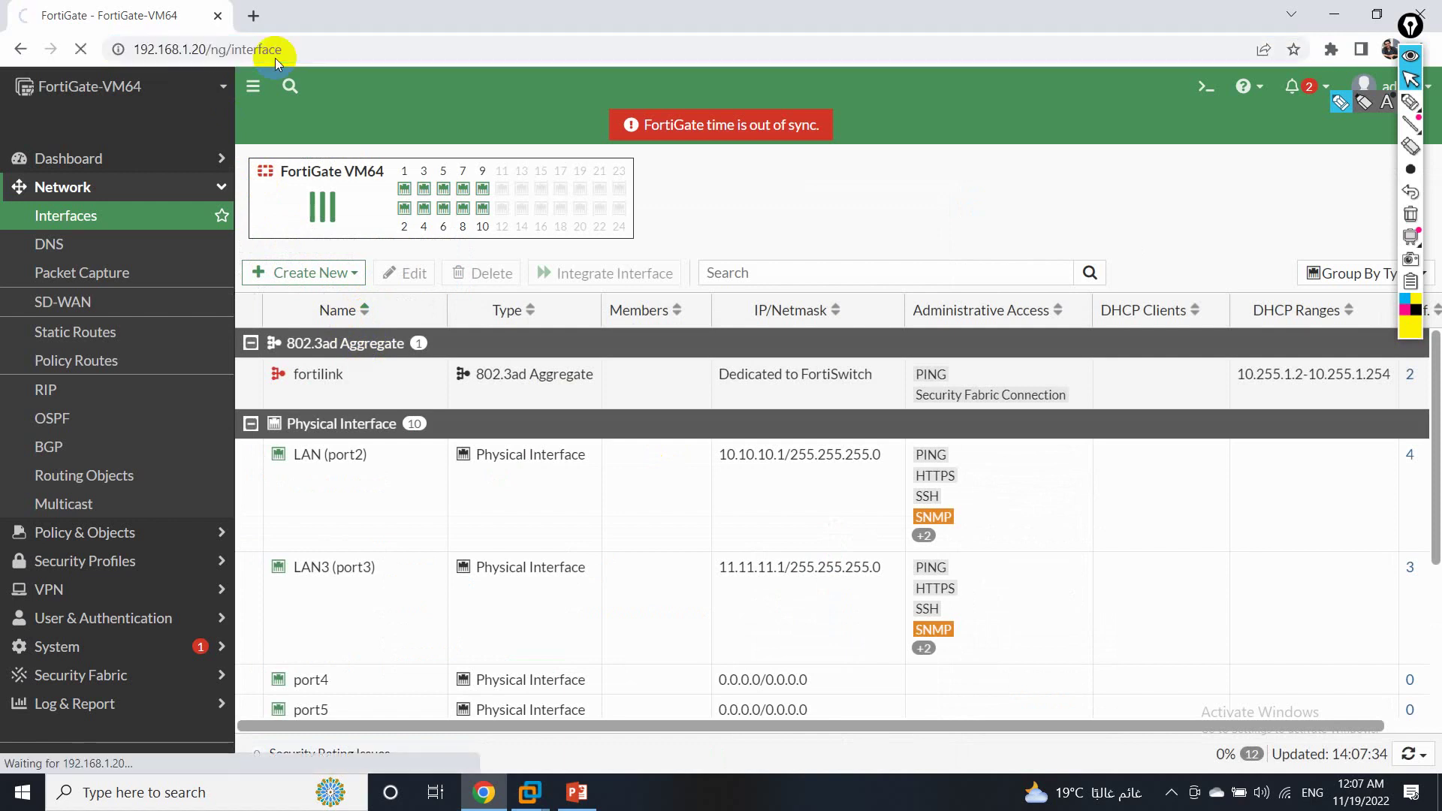
click(254, 16)
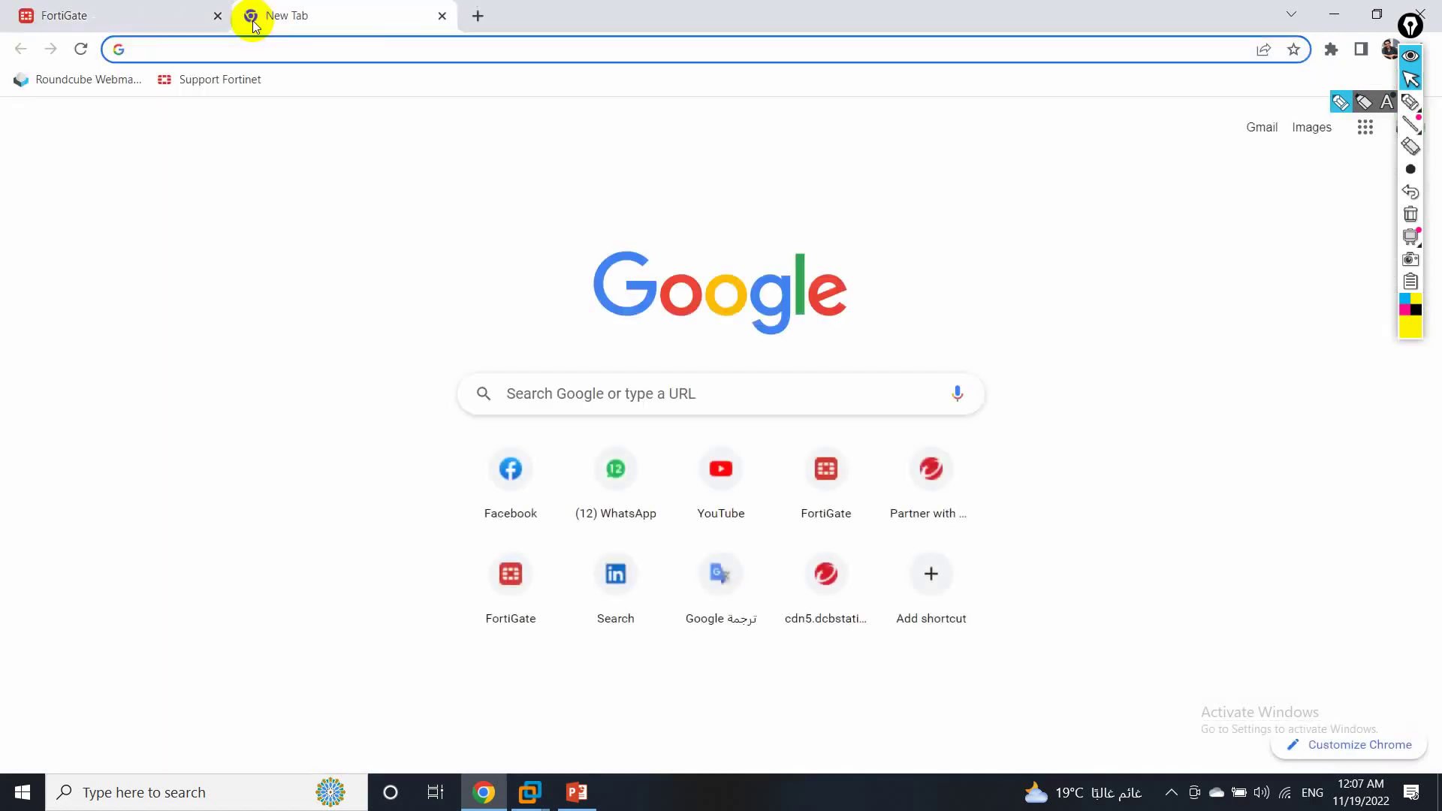
text(192.168)
text(.1.20)
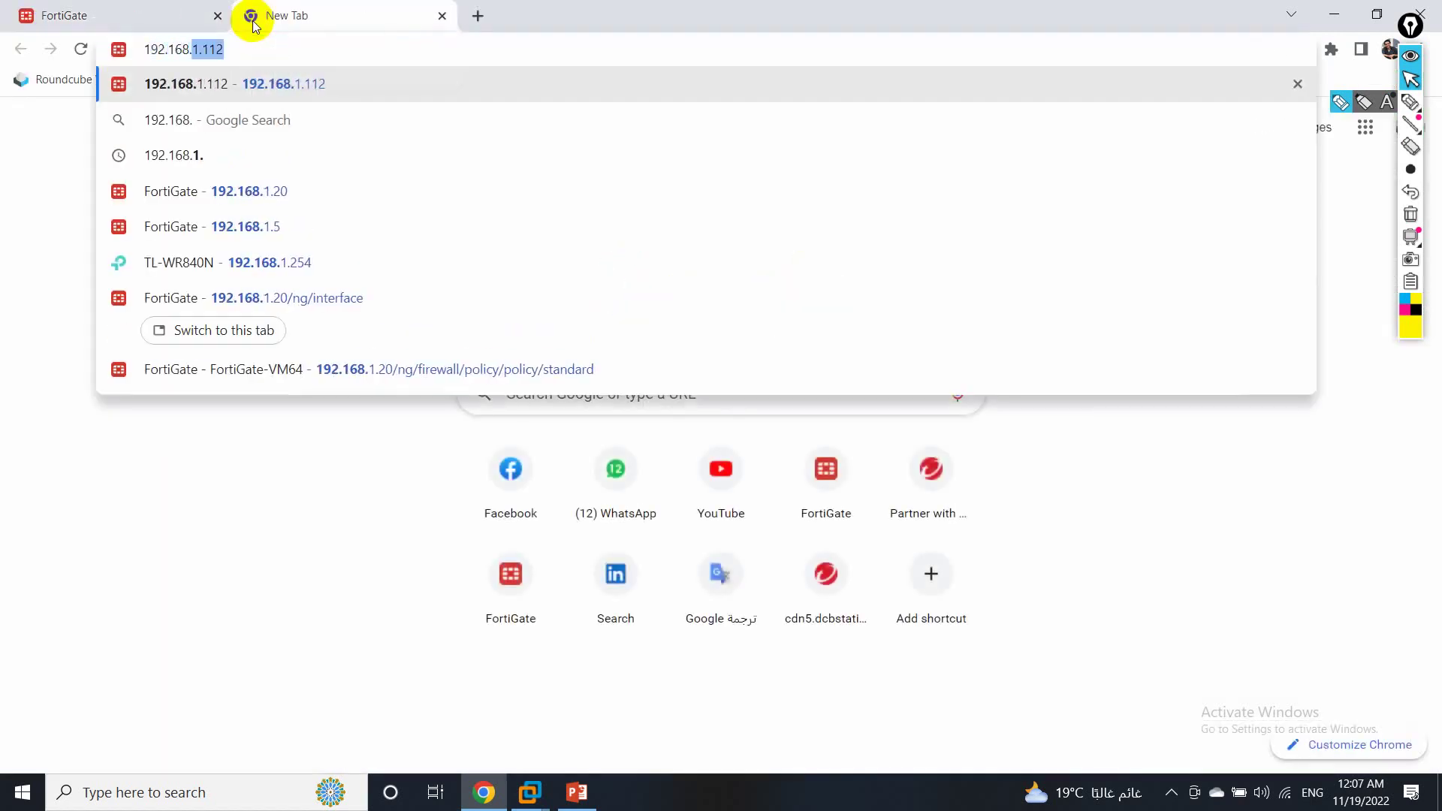
key(Return)
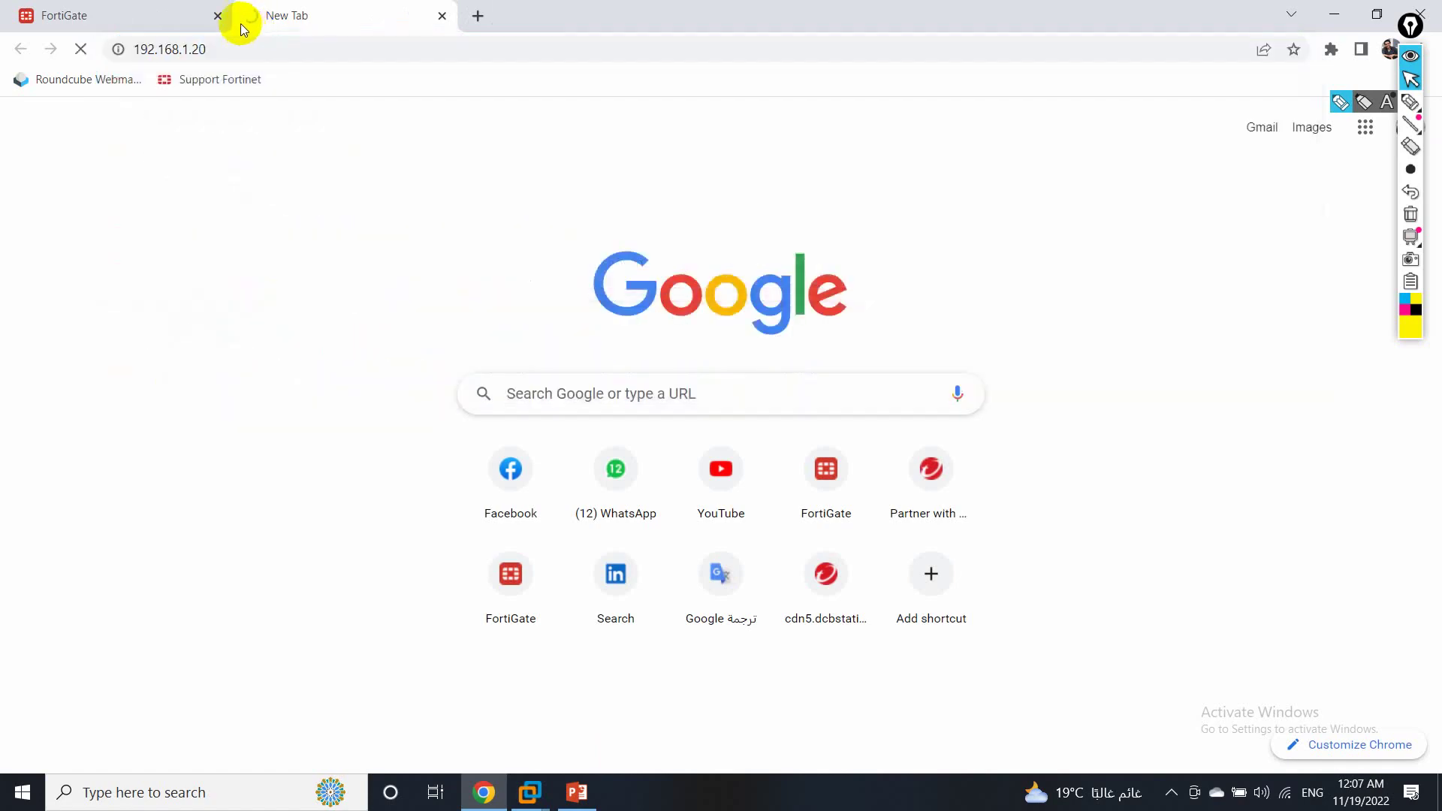
click(218, 16)
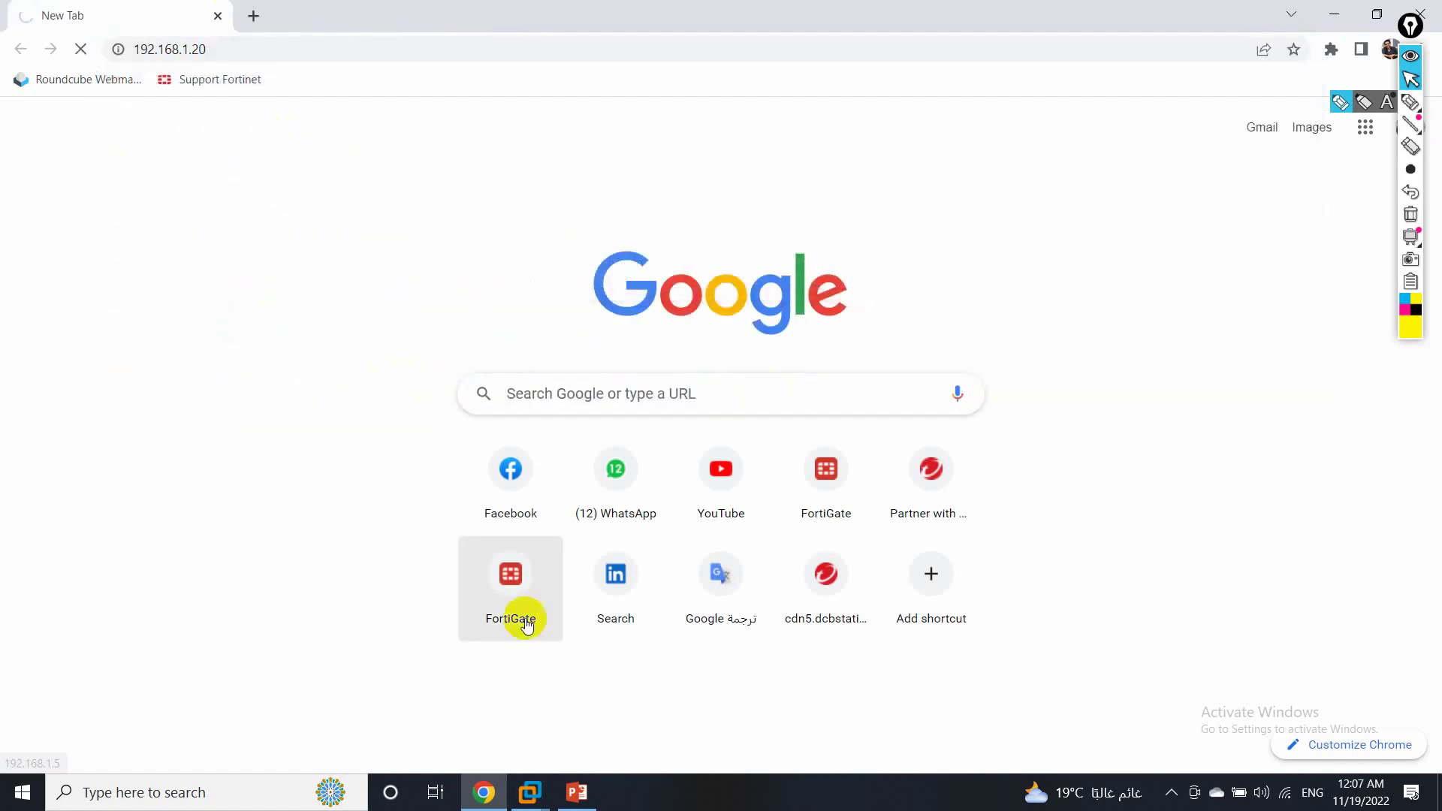
Review the best-practices slide in PowerPoint, then switch to the WIN10-Fortigate VMware window.
click(593, 800)
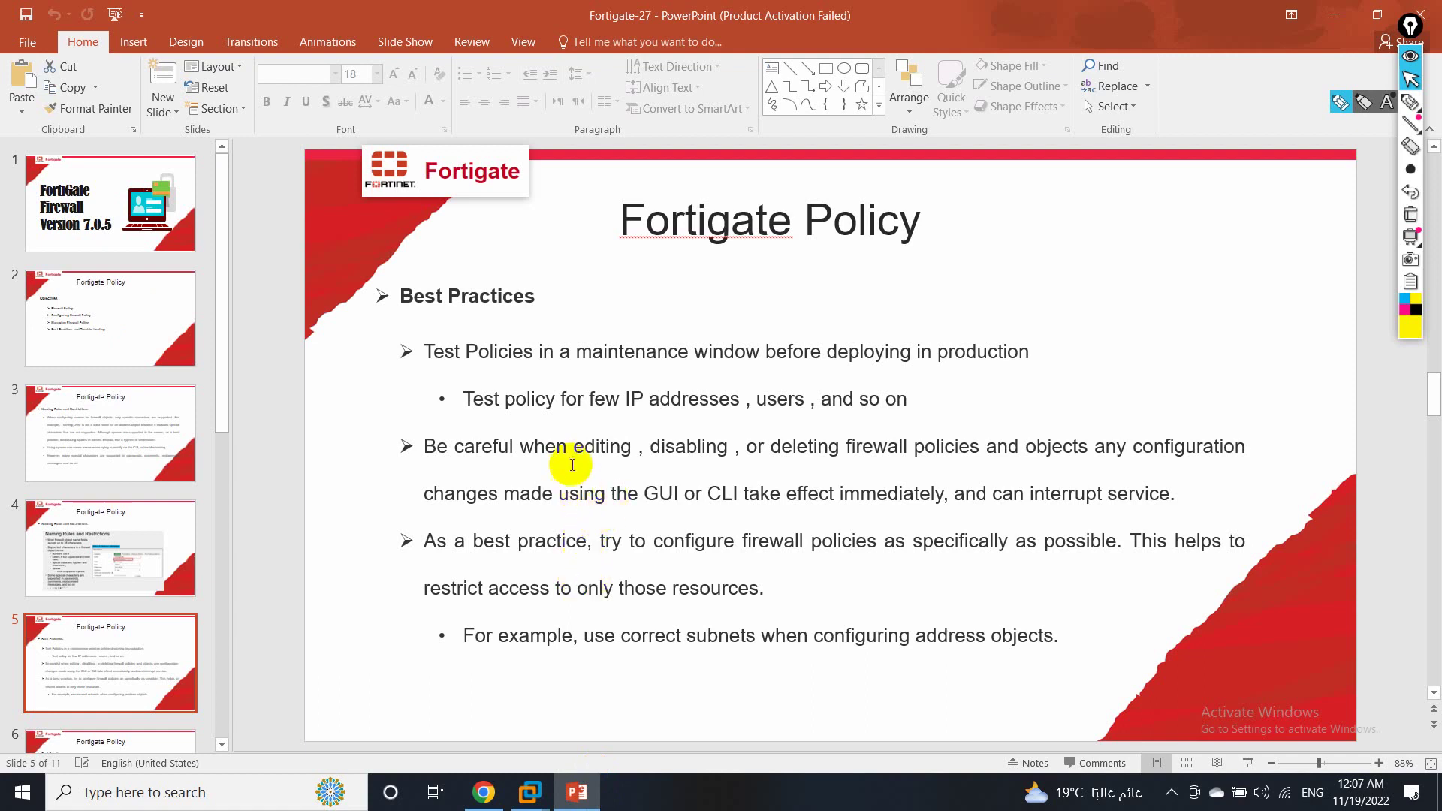
double_click(597, 447)
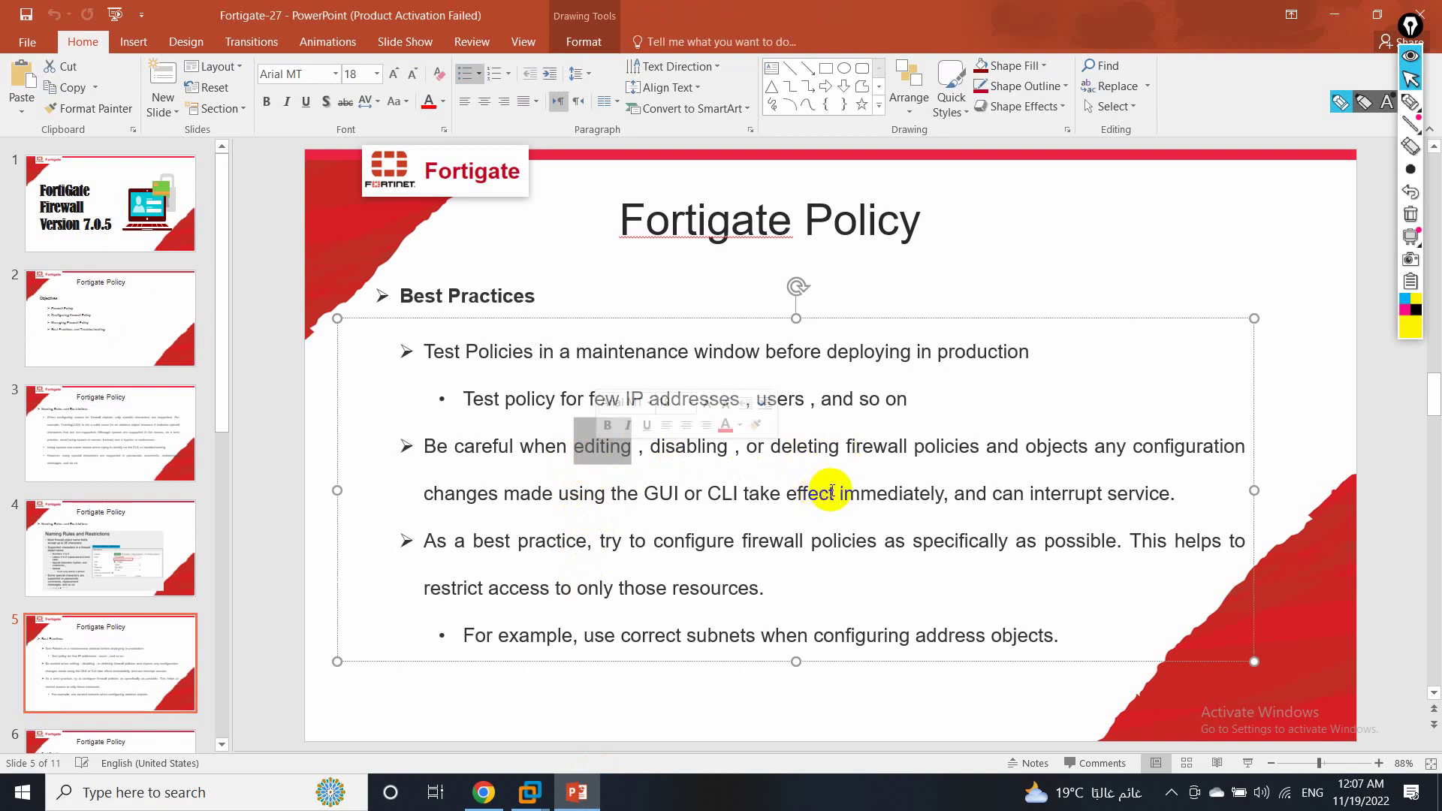
click(907, 487)
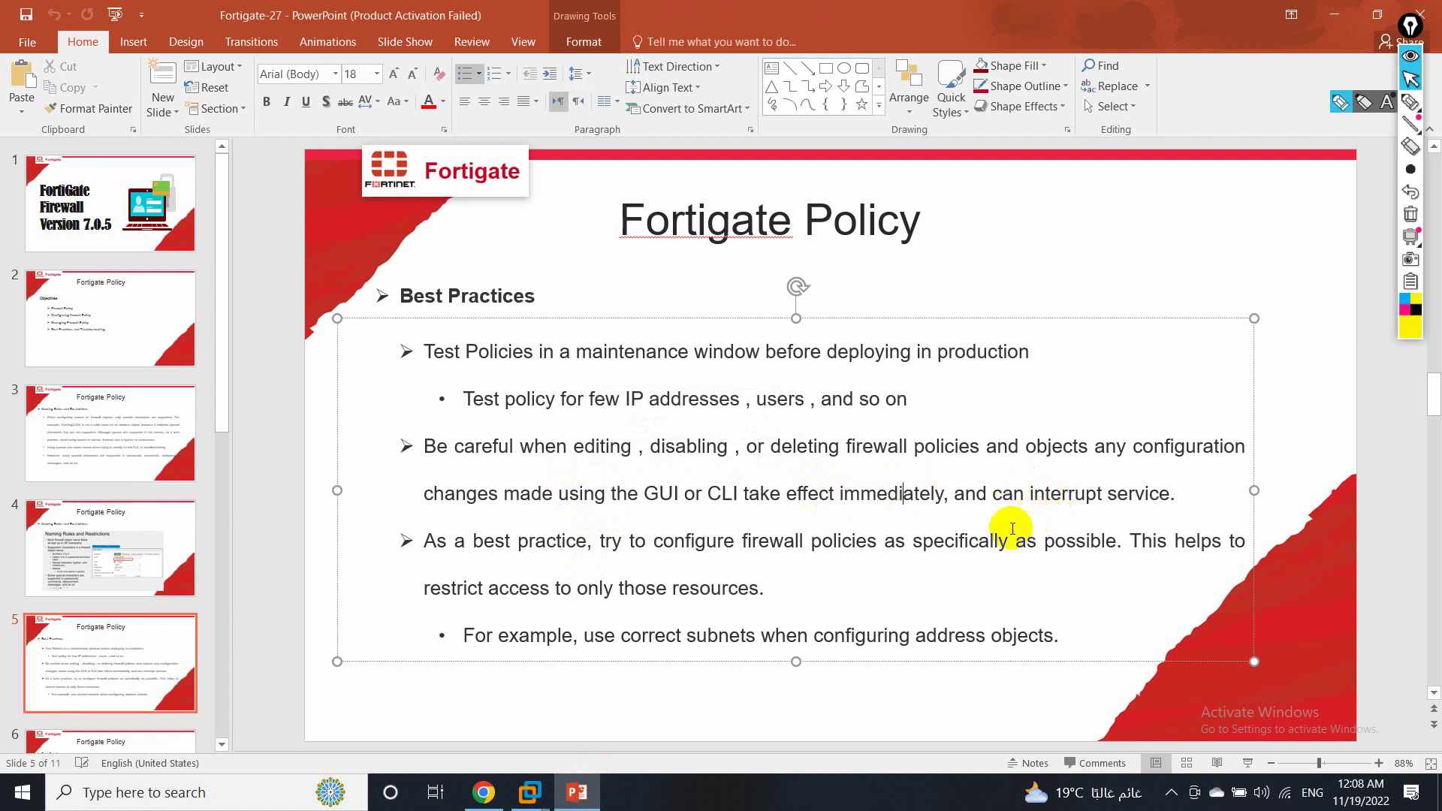
mouse_move(532, 790)
click(601, 685)
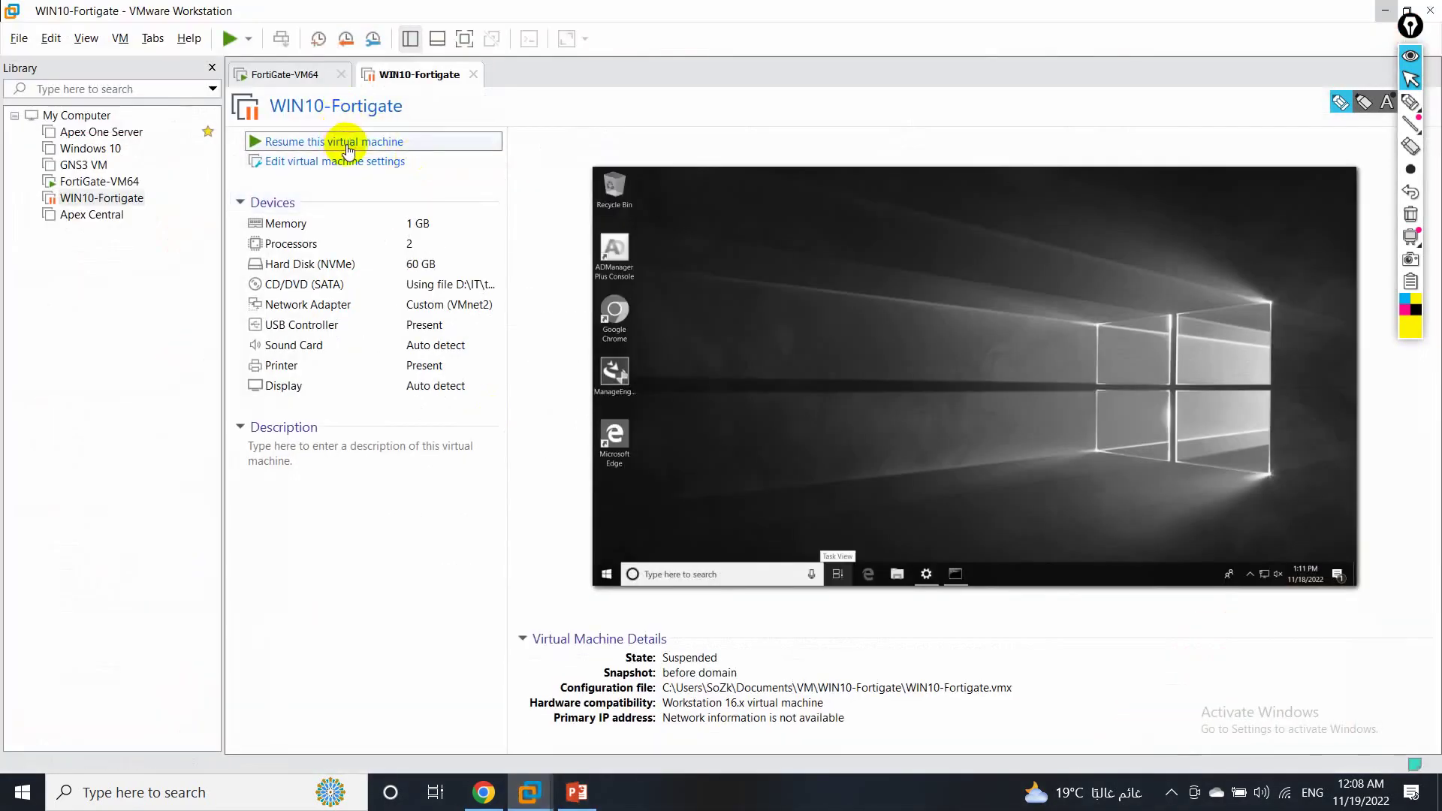
Resume the suspended WIN10-Fortigate VM and try launching Chrome on its desktop.
click(376, 139)
mouse_move(579, 791)
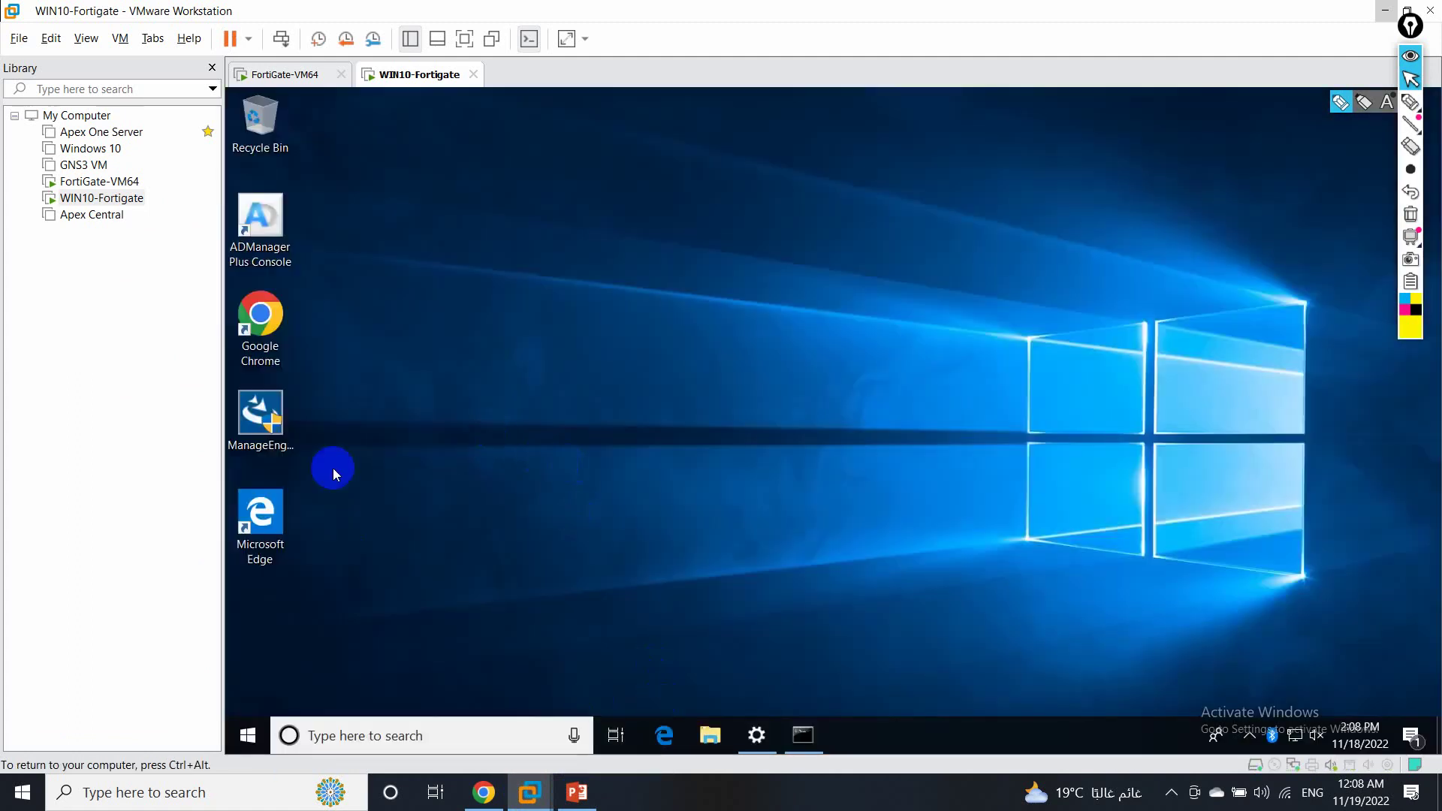
double_click(271, 338)
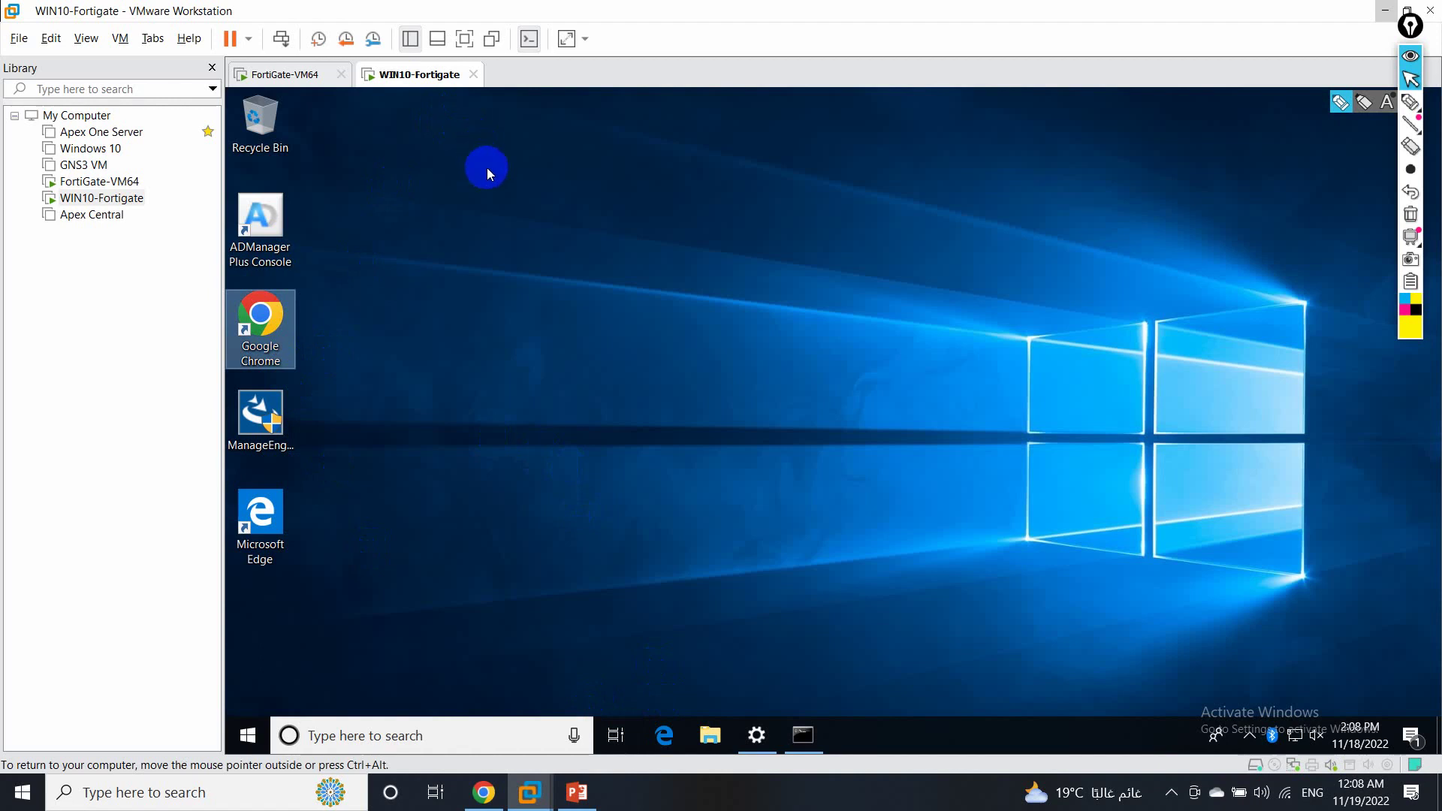
click(452, 296)
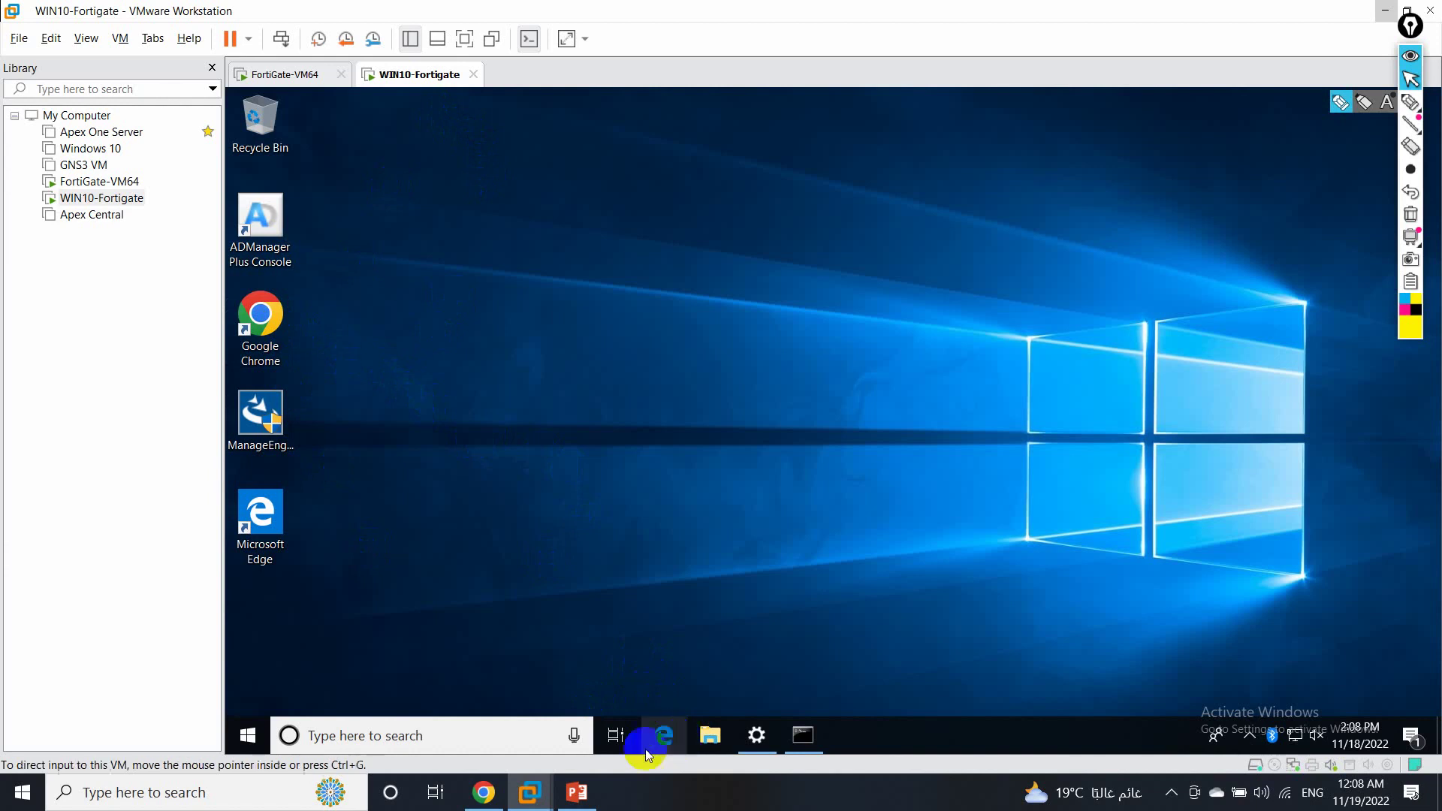
Check the FortiGate-VM64 console and the unreachable browser page, then refocus the WIN10-Fortigate VM.
mouse_move(531, 796)
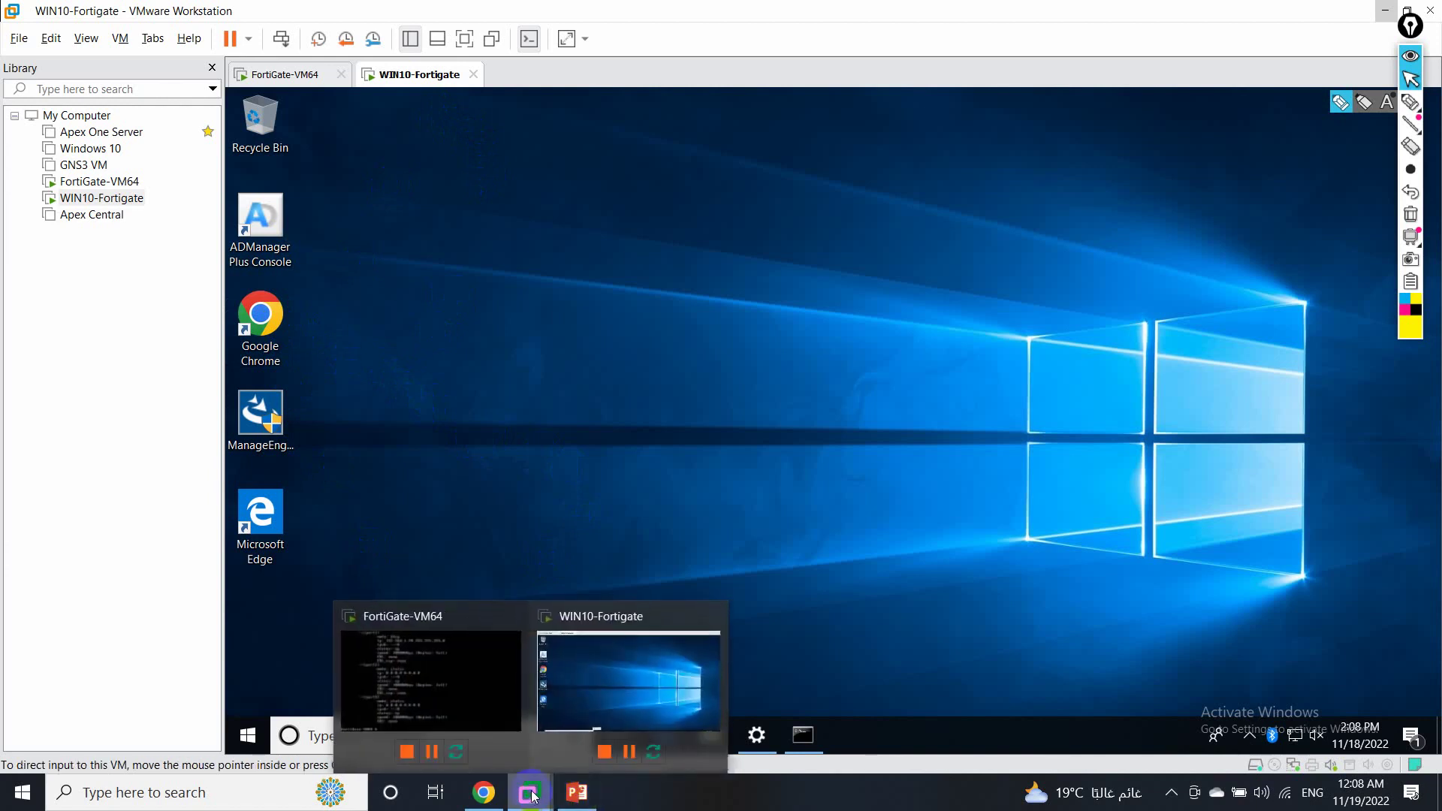
click(452, 694)
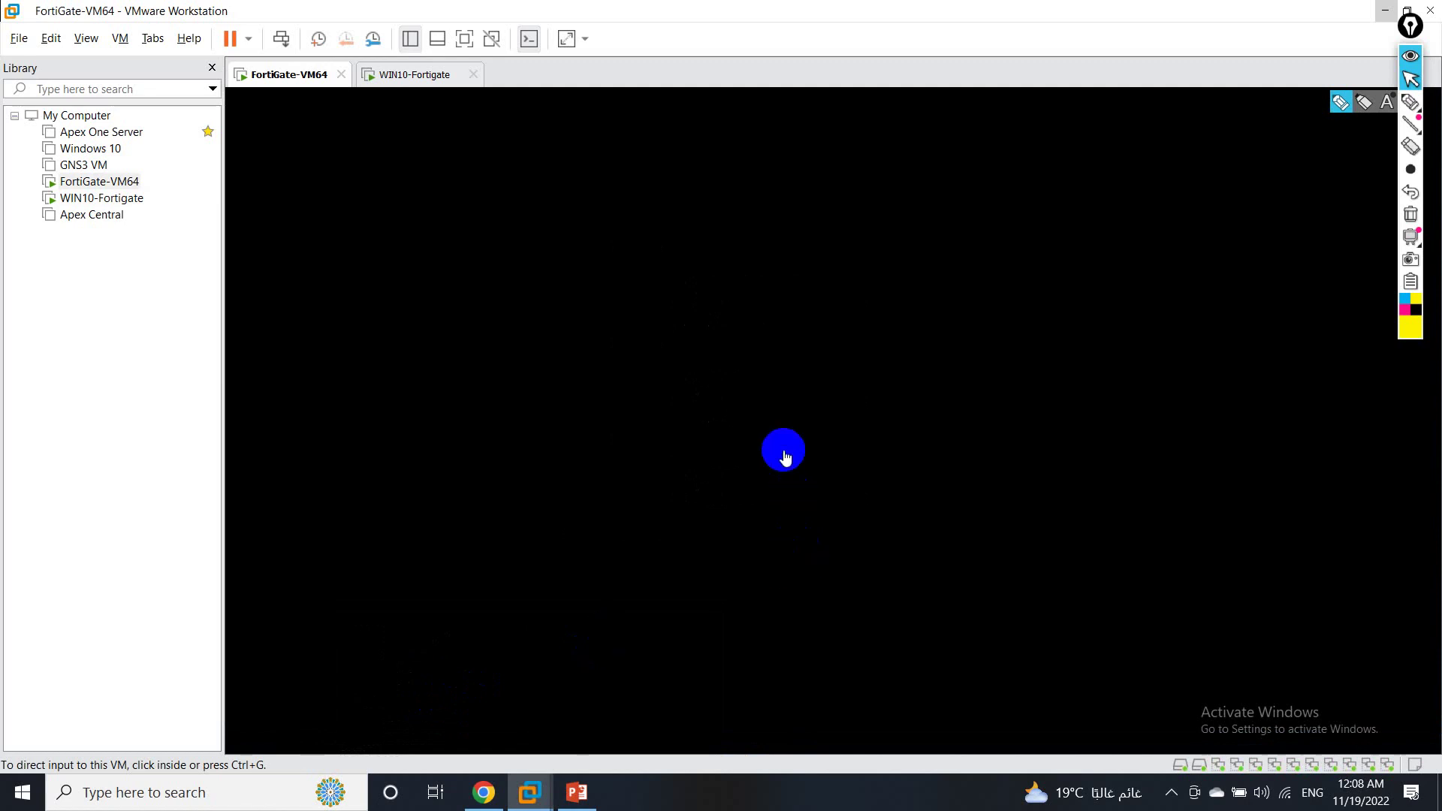
click(1386, 9)
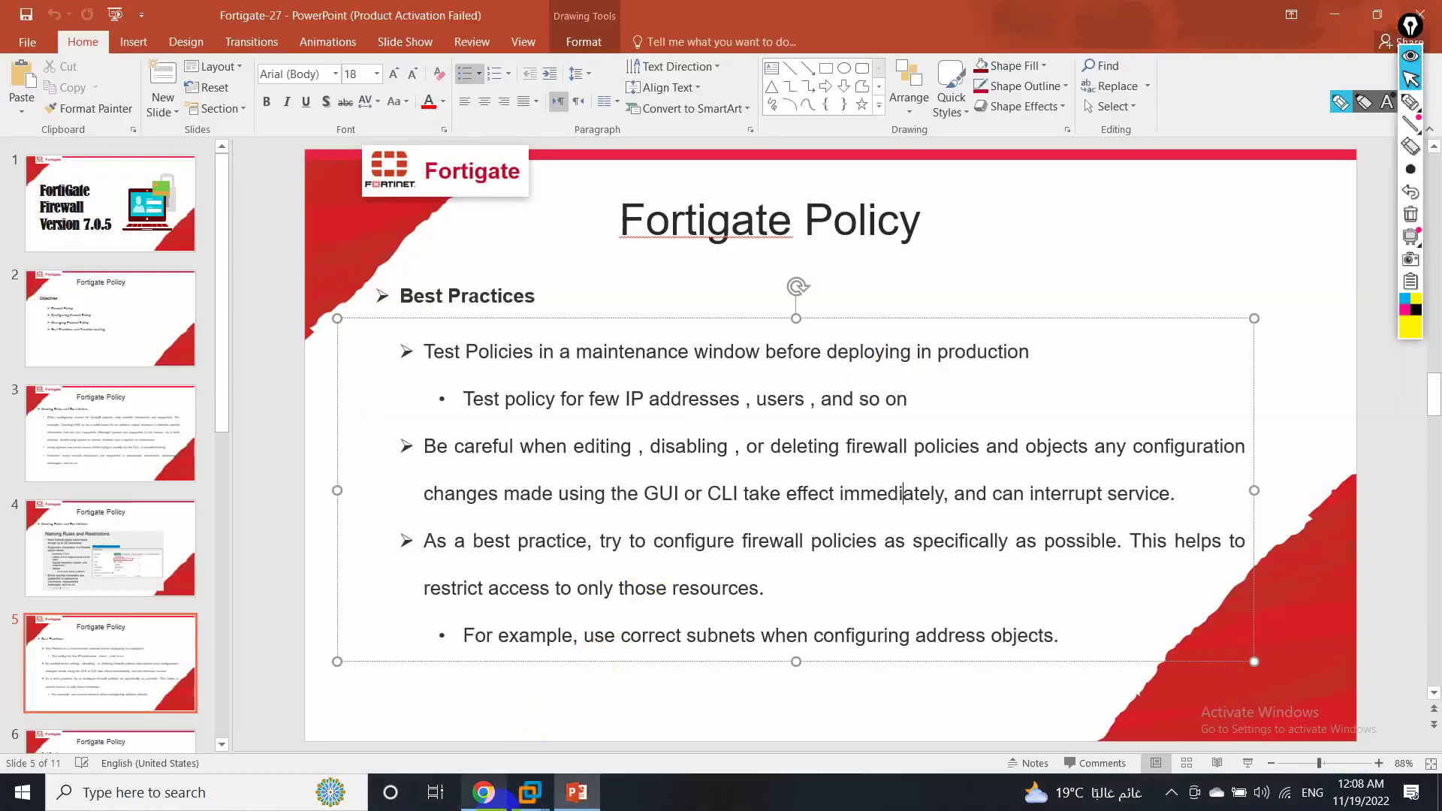
click(484, 793)
mouse_move(531, 793)
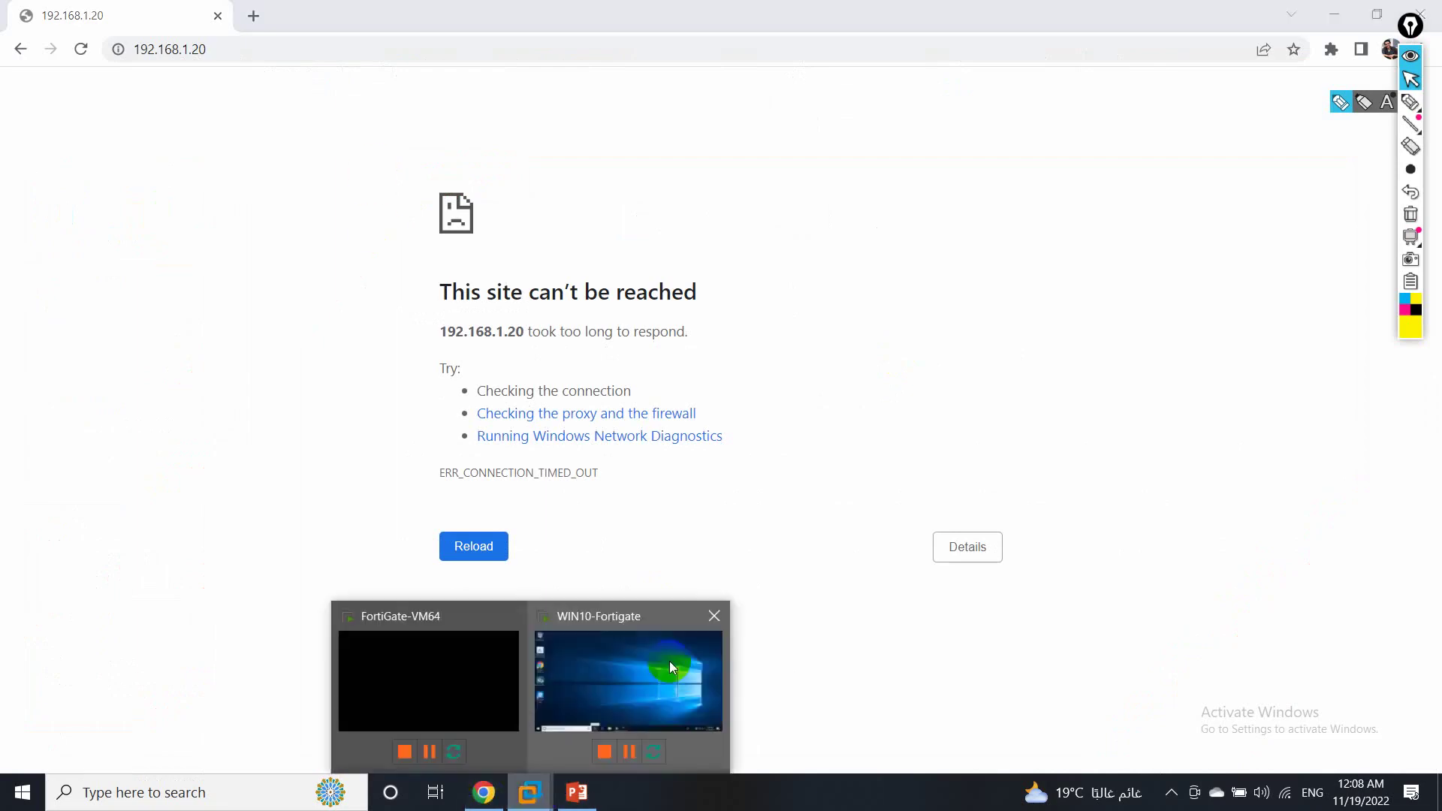
click(670, 661)
click(734, 331)
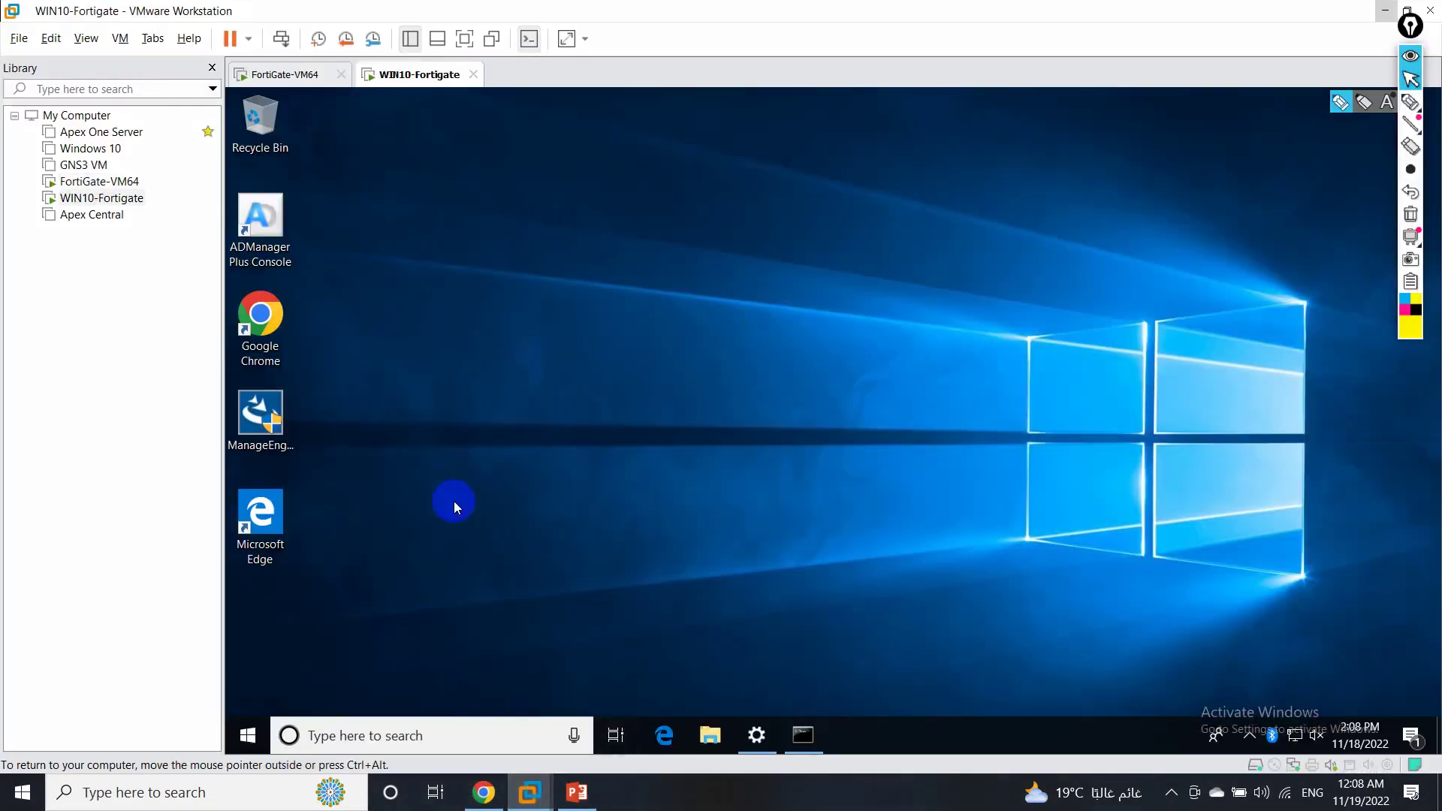
Select the Chrome shortcut and refresh the Windows 10 VM desktop twice.
click(293, 326)
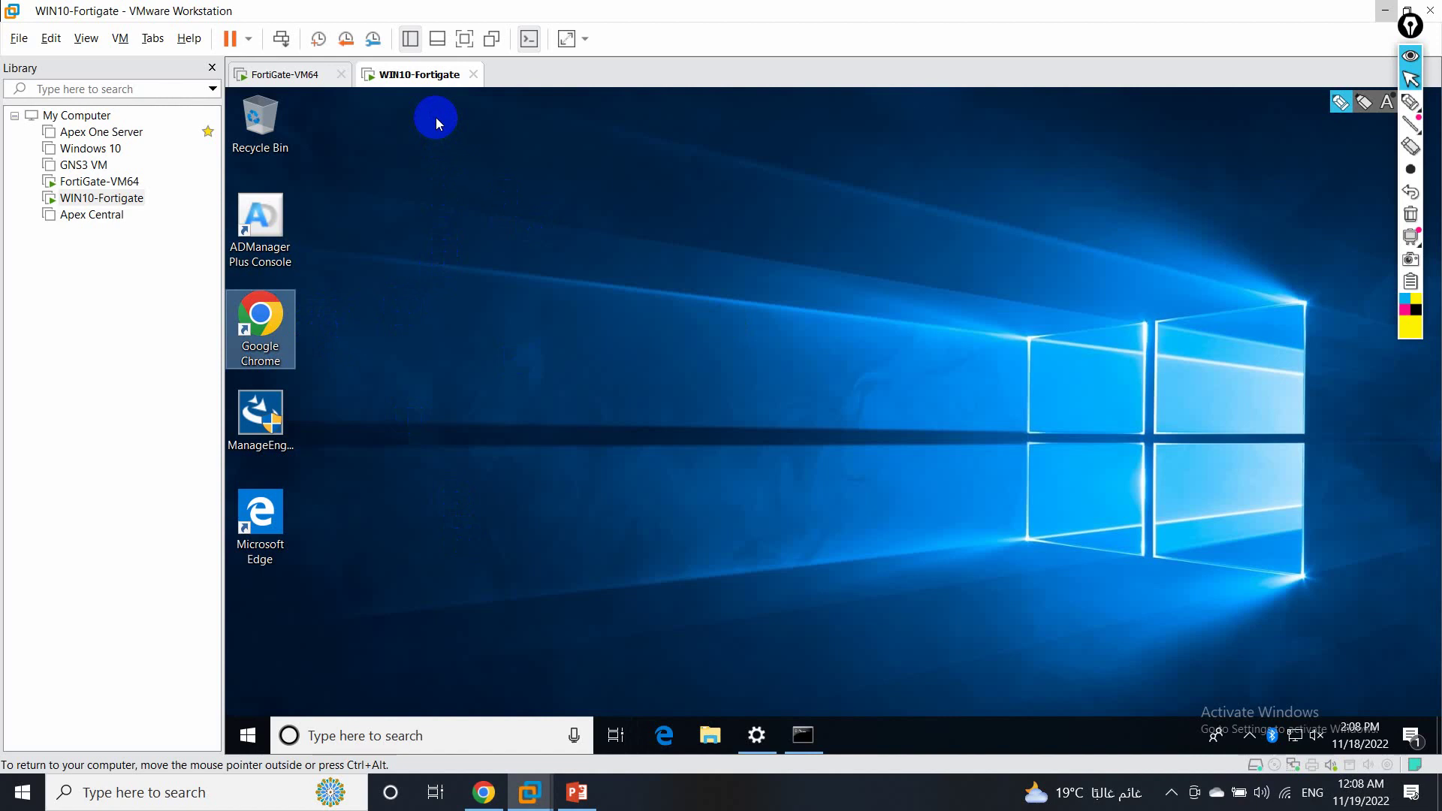
right_click(590, 329)
click(617, 379)
right_click(478, 429)
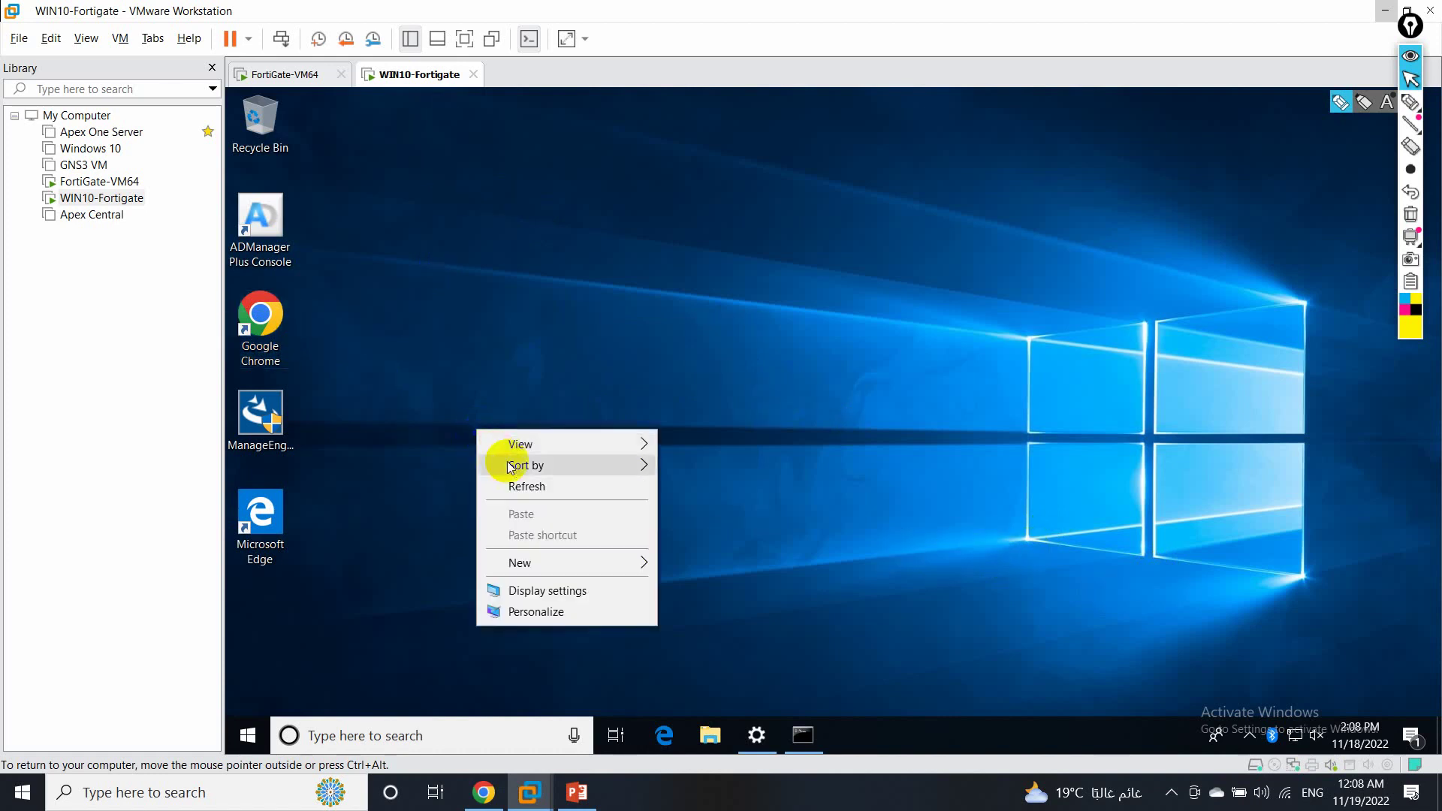
click(502, 482)
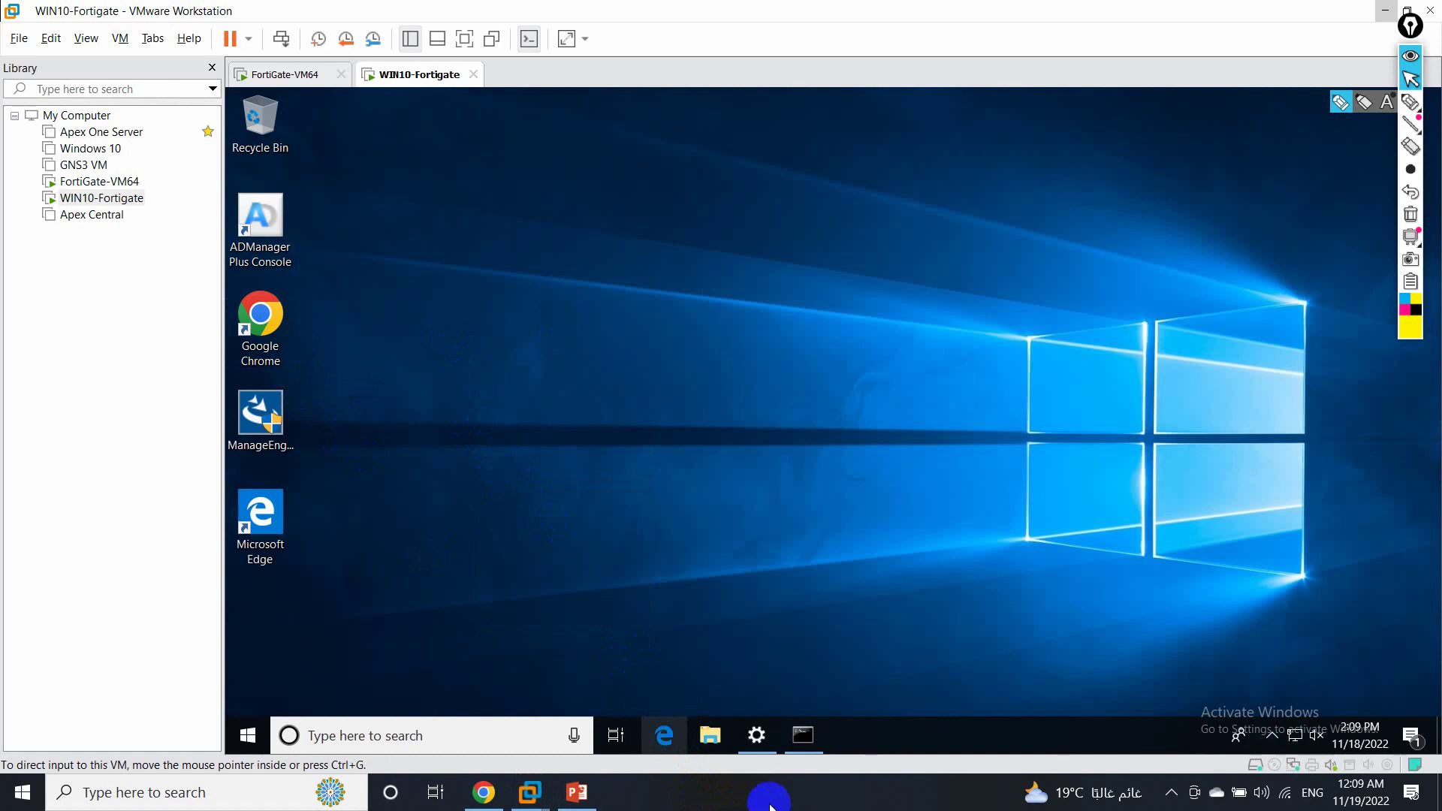
Check the hidden system tray icons, then switch to the FortiGate-VM64 console tab.
click(1170, 805)
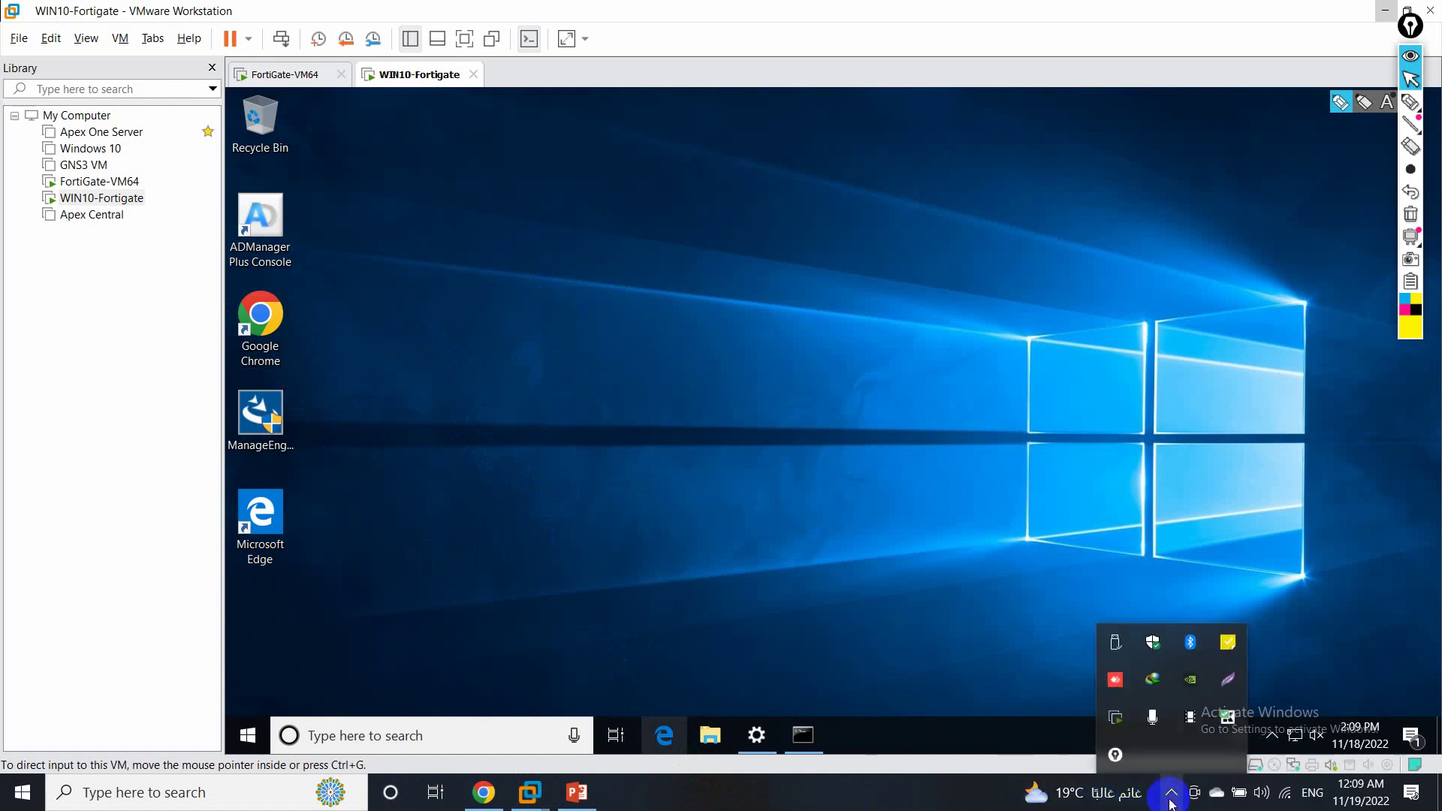
click(896, 785)
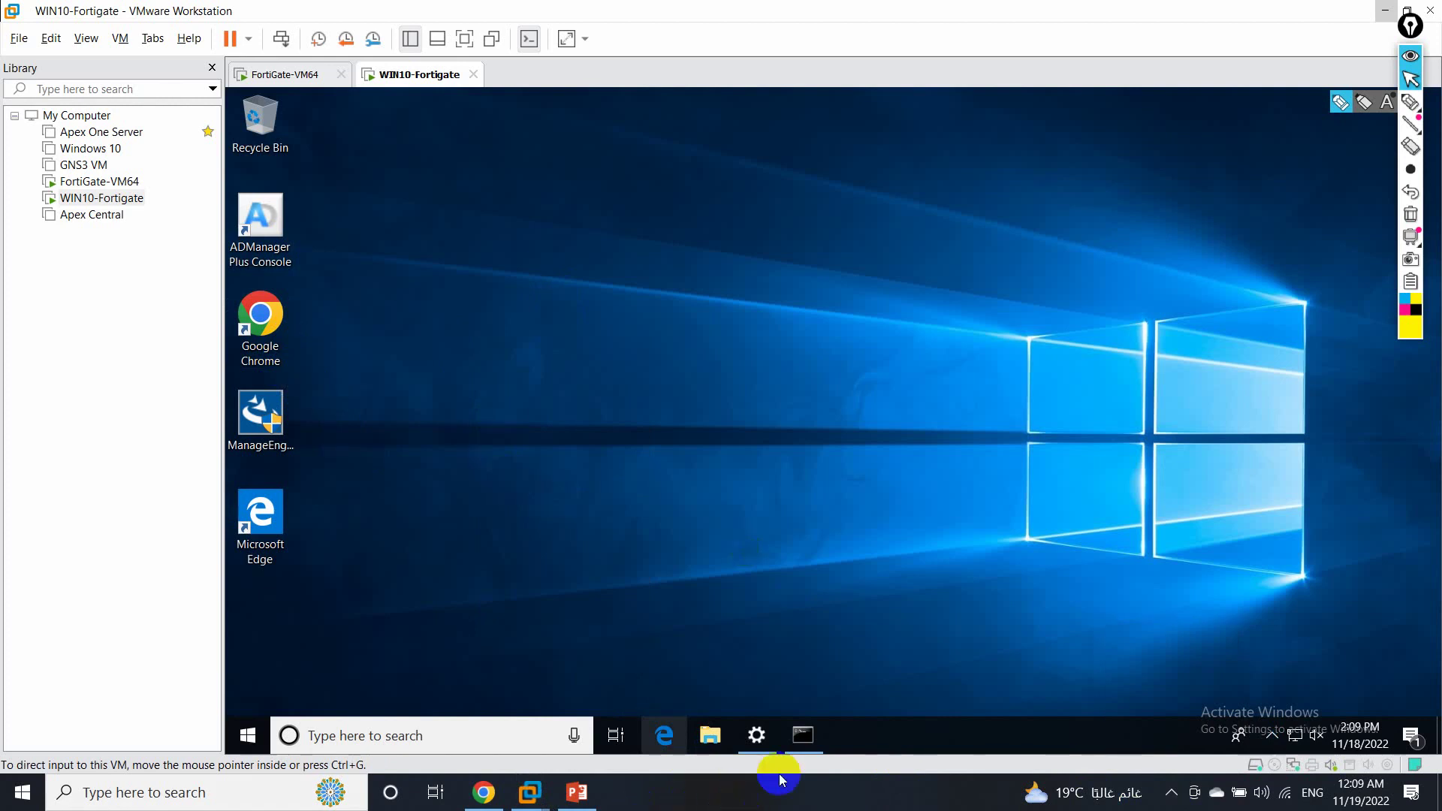
click(285, 320)
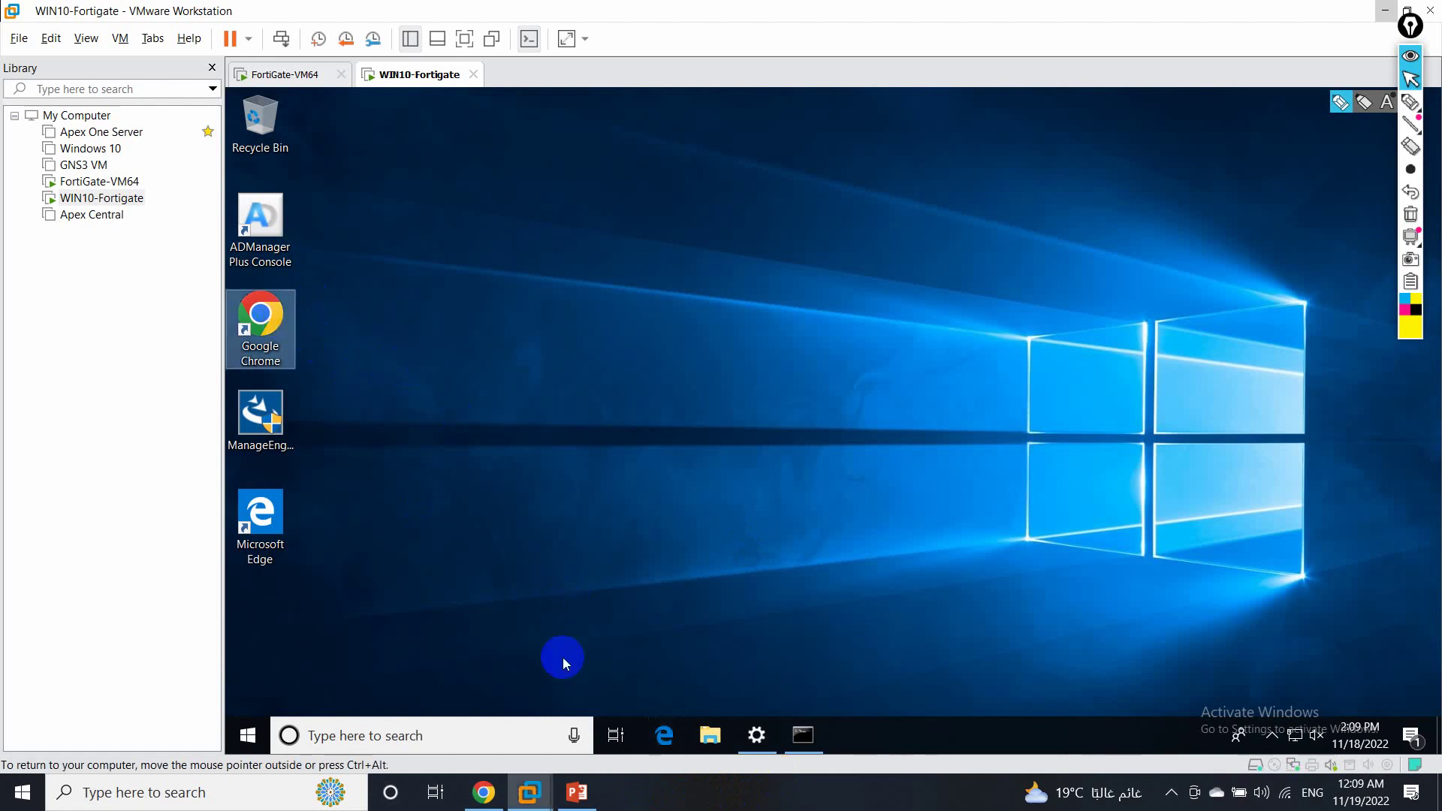
mouse_move(540, 803)
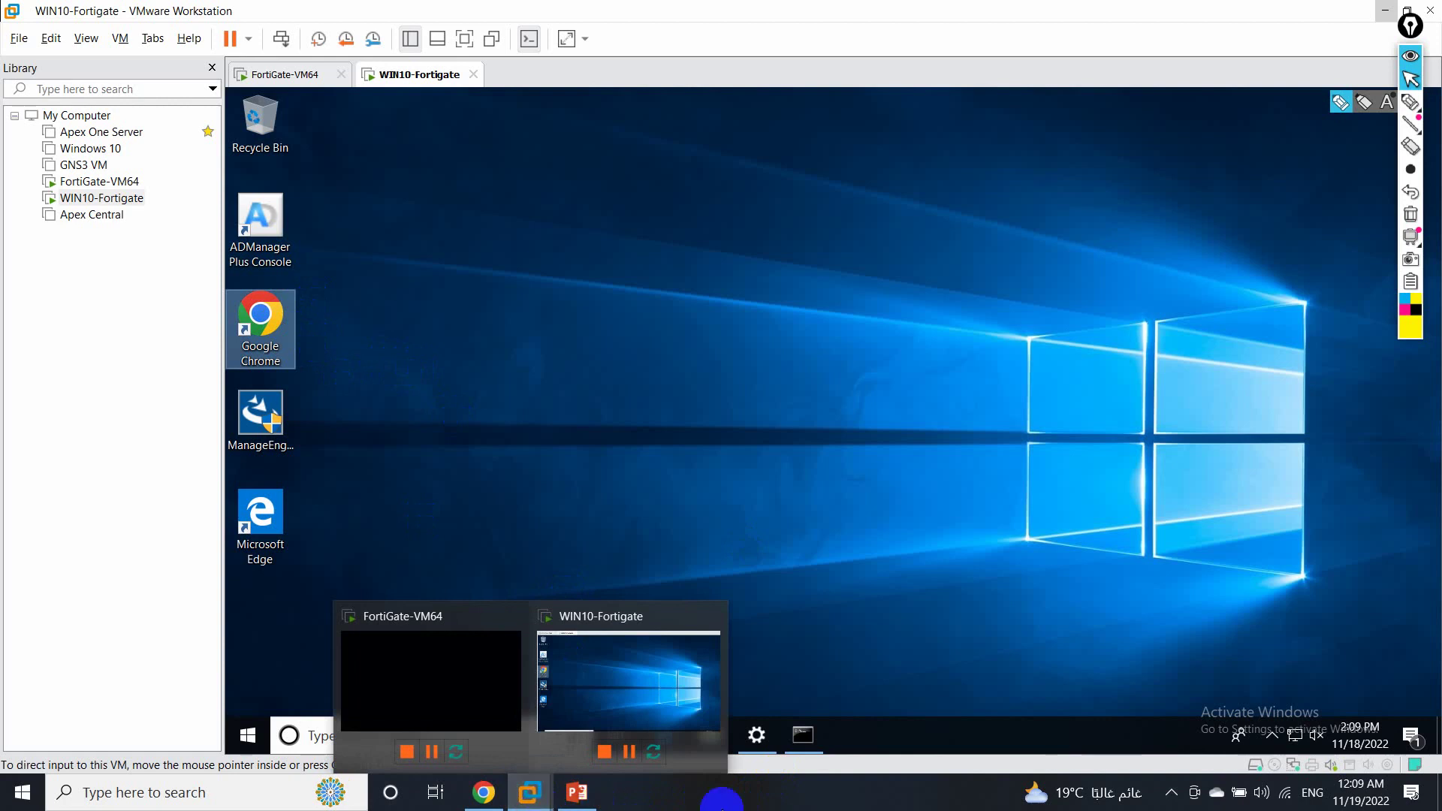
click(1170, 803)
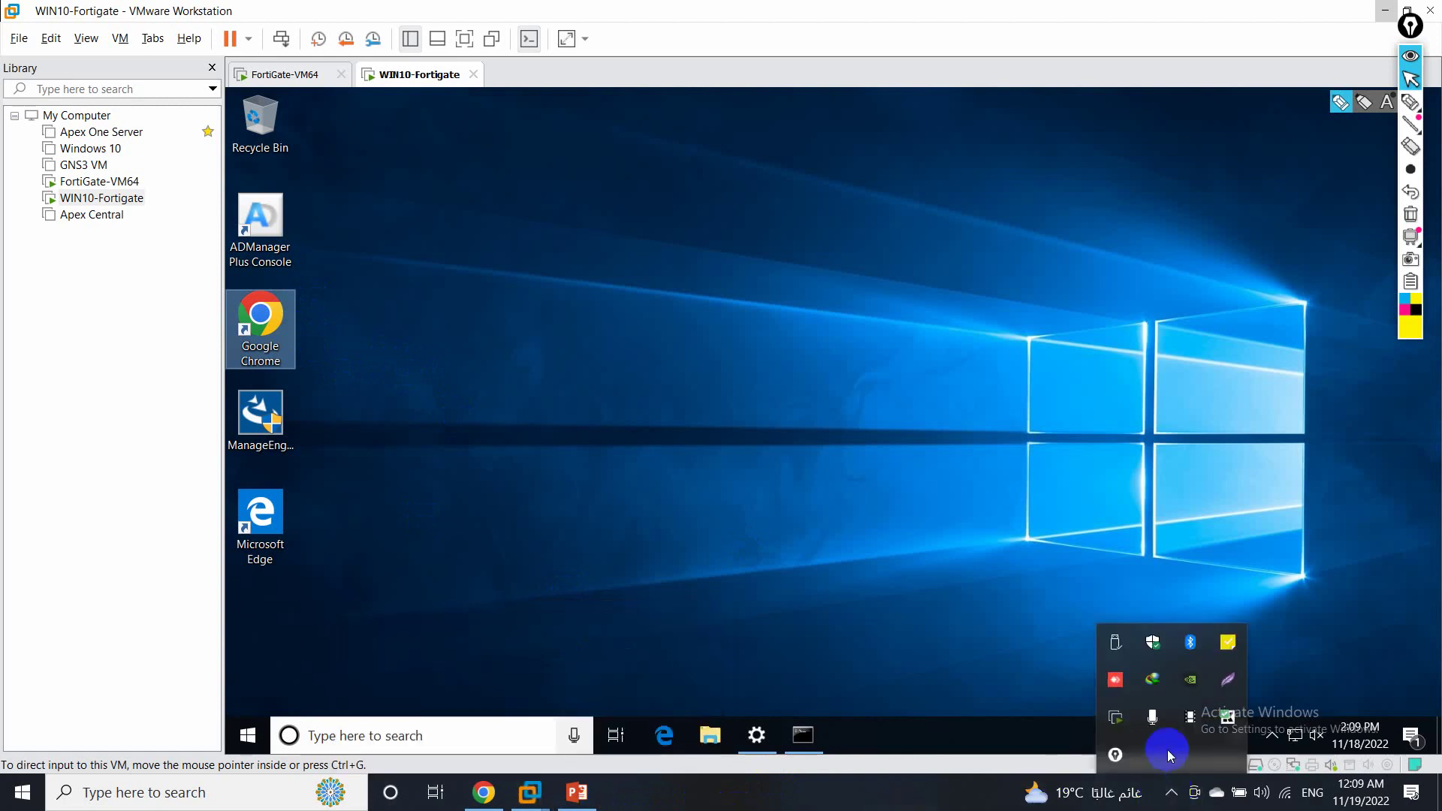
click(1170, 793)
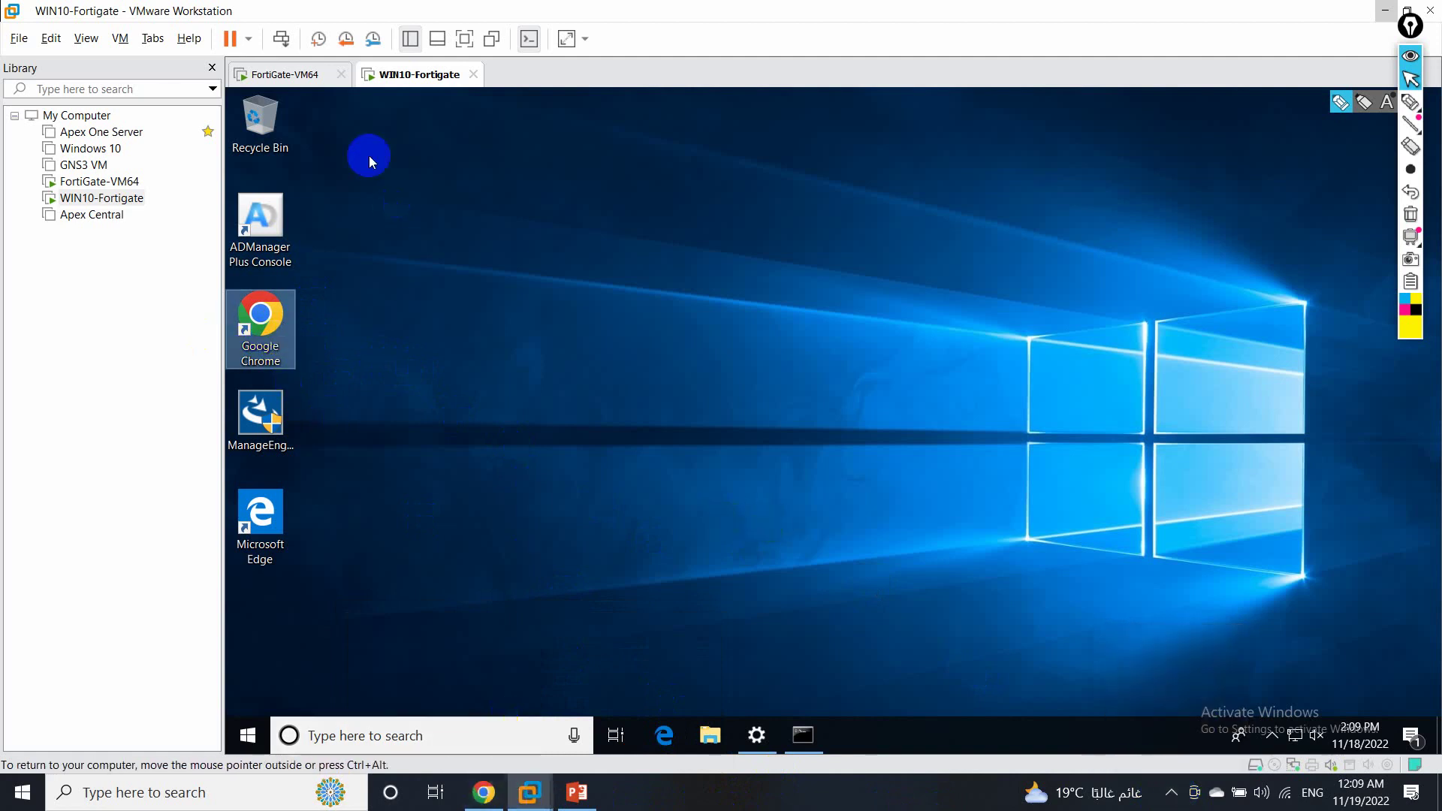
click(304, 79)
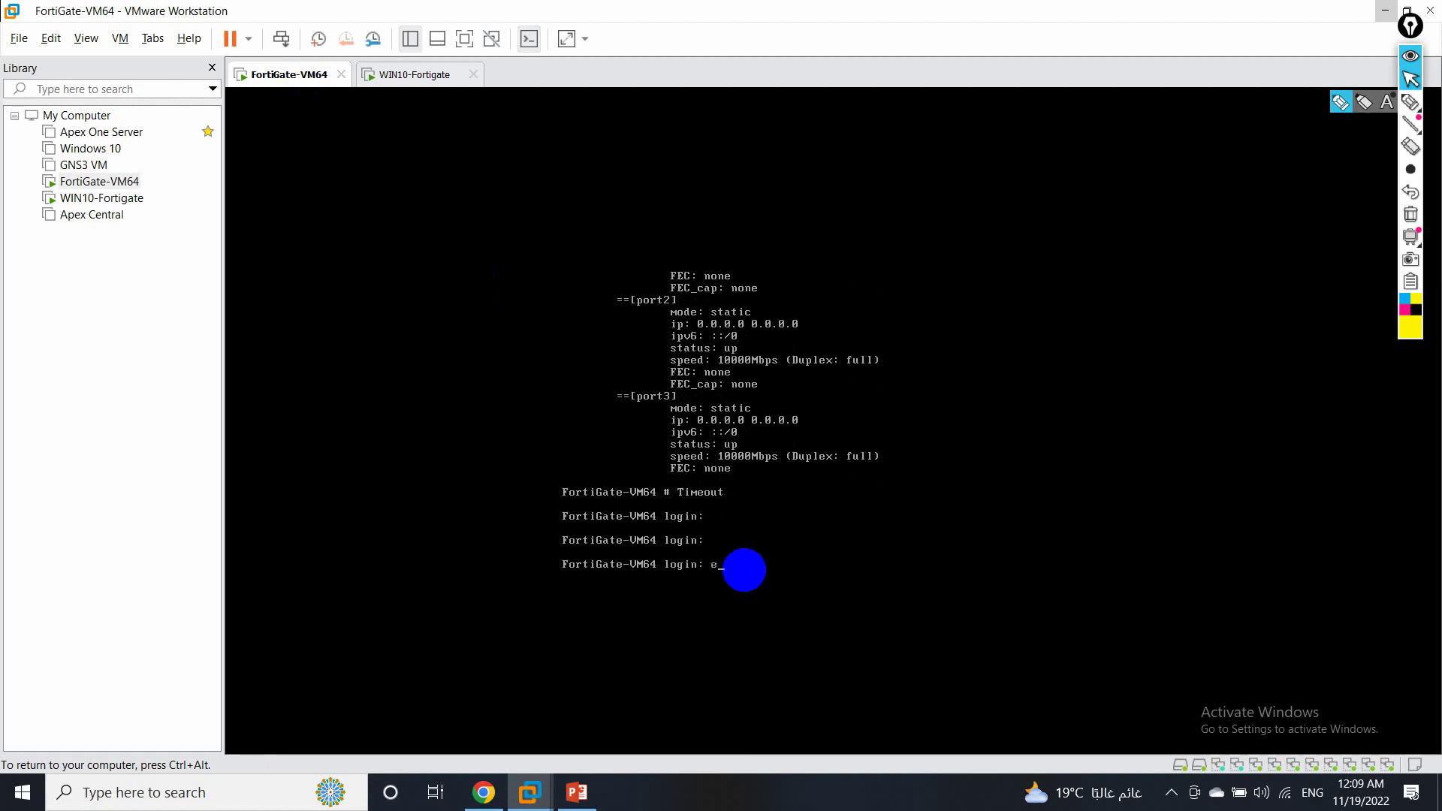
Log in to the FortiGate CLI as admin and enter config system interface.
text(admin)
key(Return)
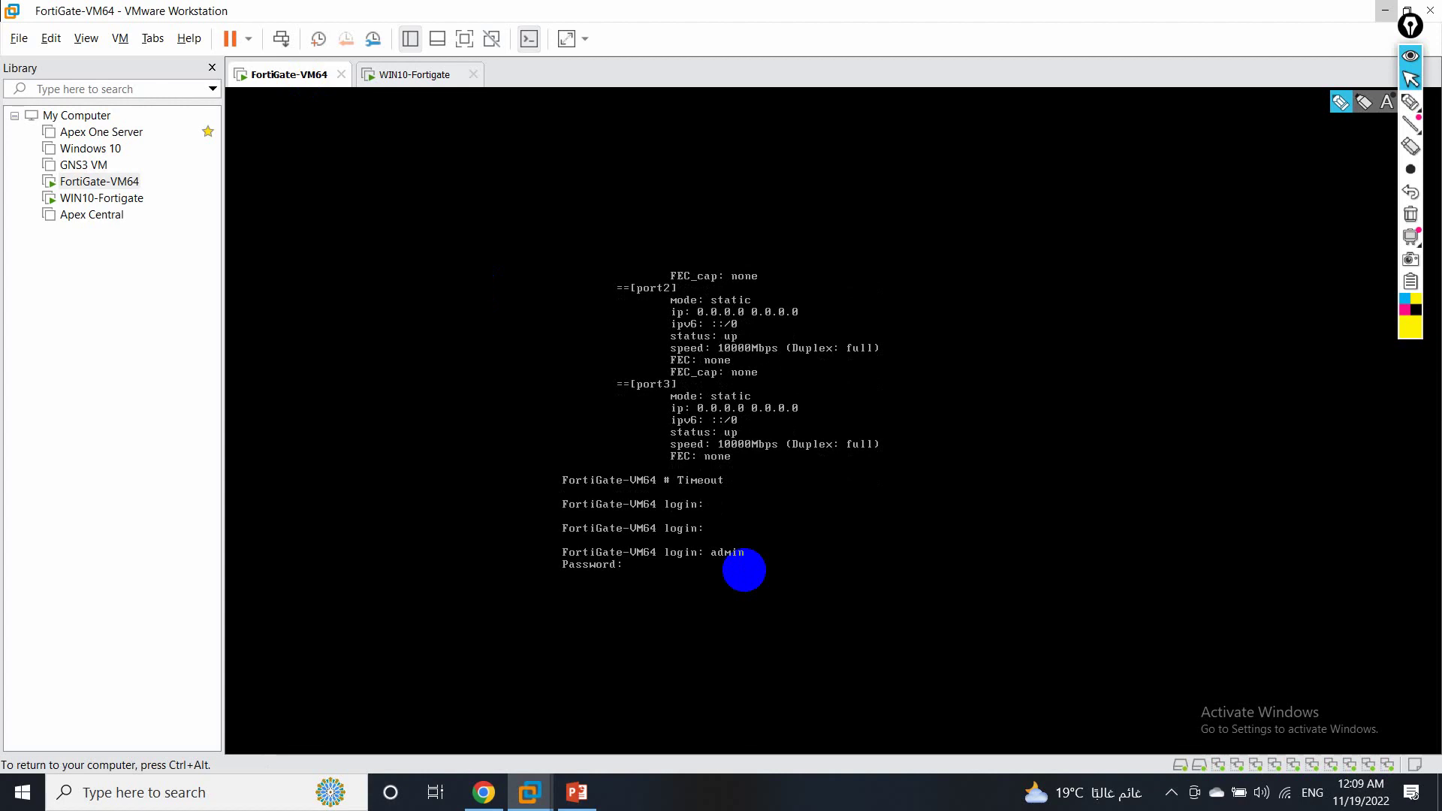
key(Return)
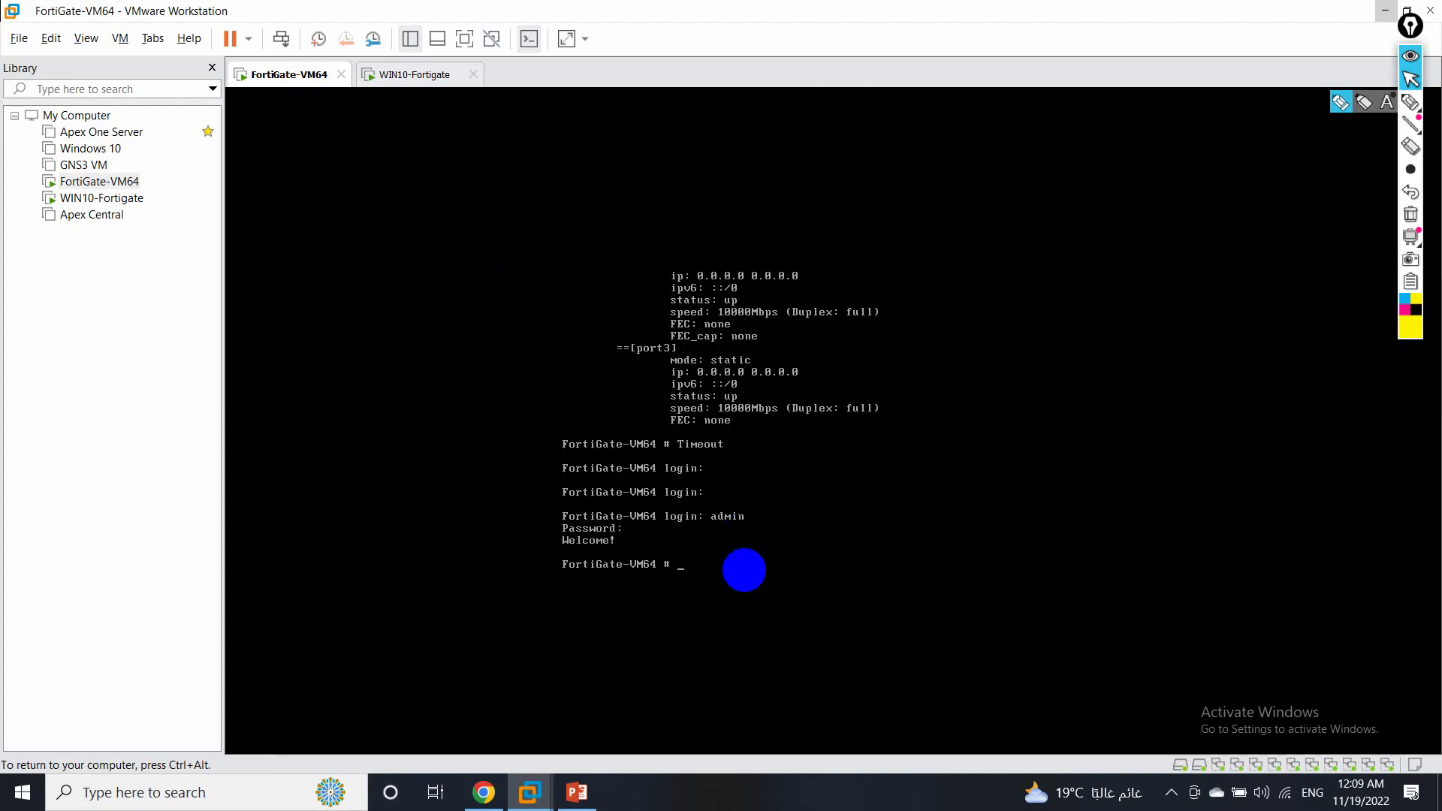
text(config system interface)
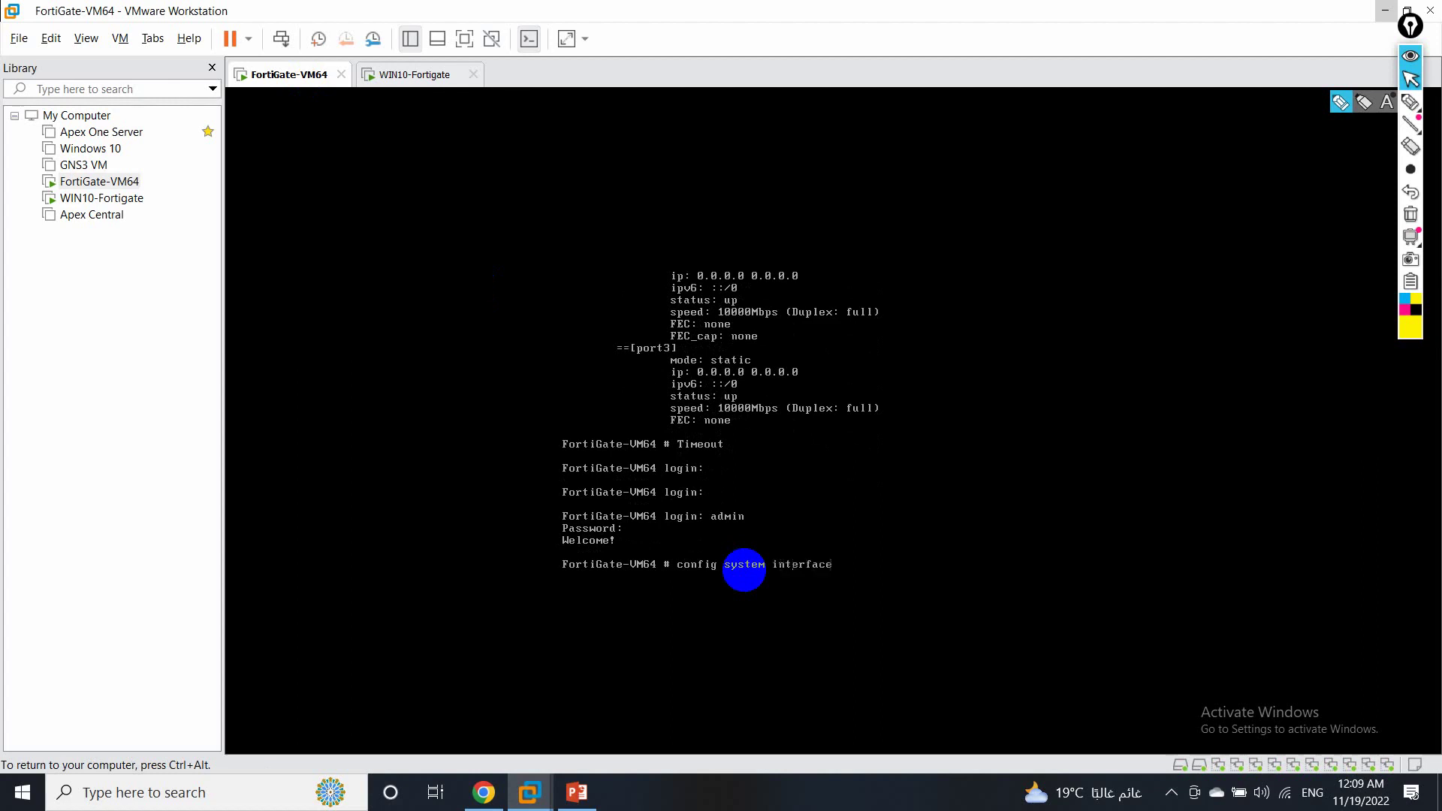
key(Return)
Attempt to edit interface entry 1, then end out of that entry.
text(edit )
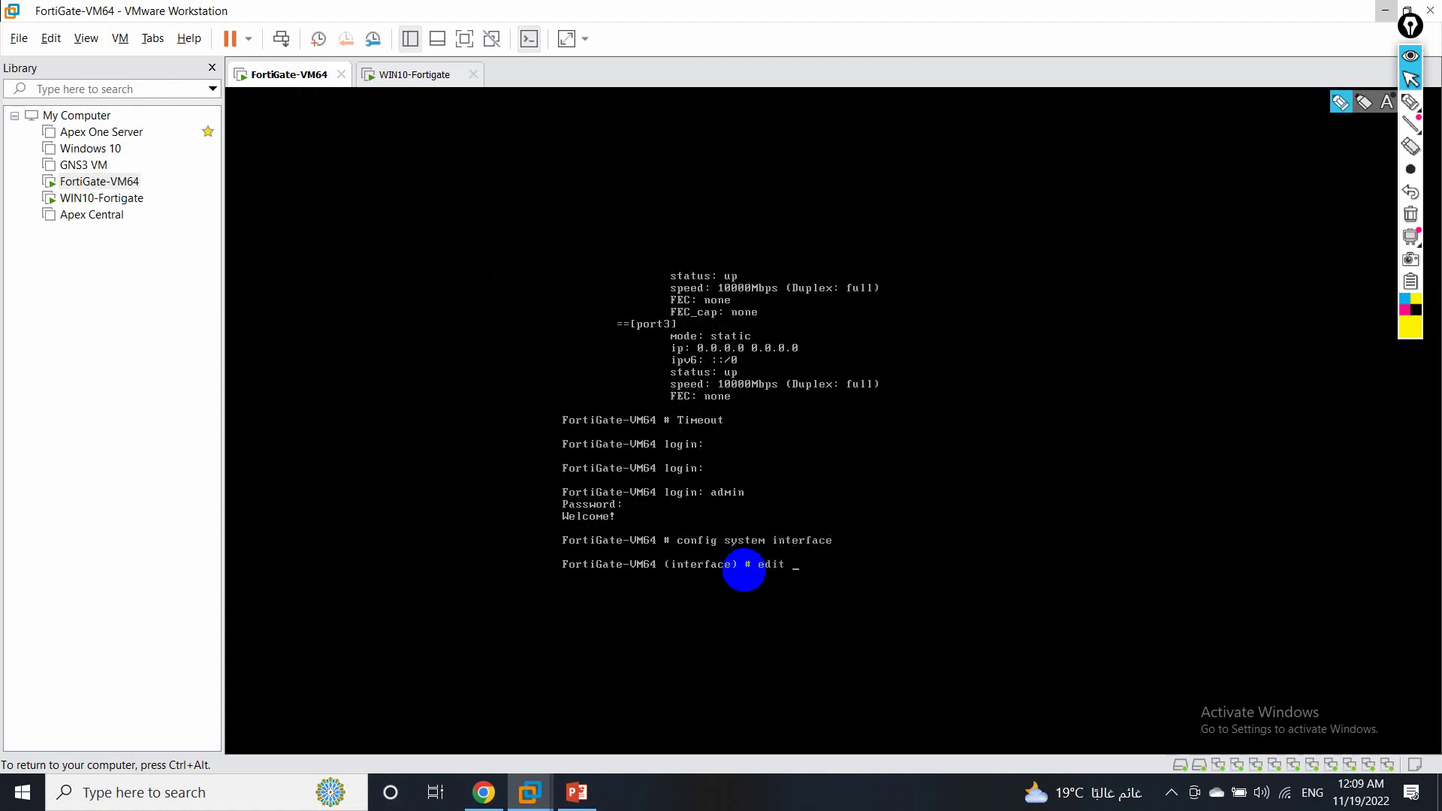
text(1)
key(Return)
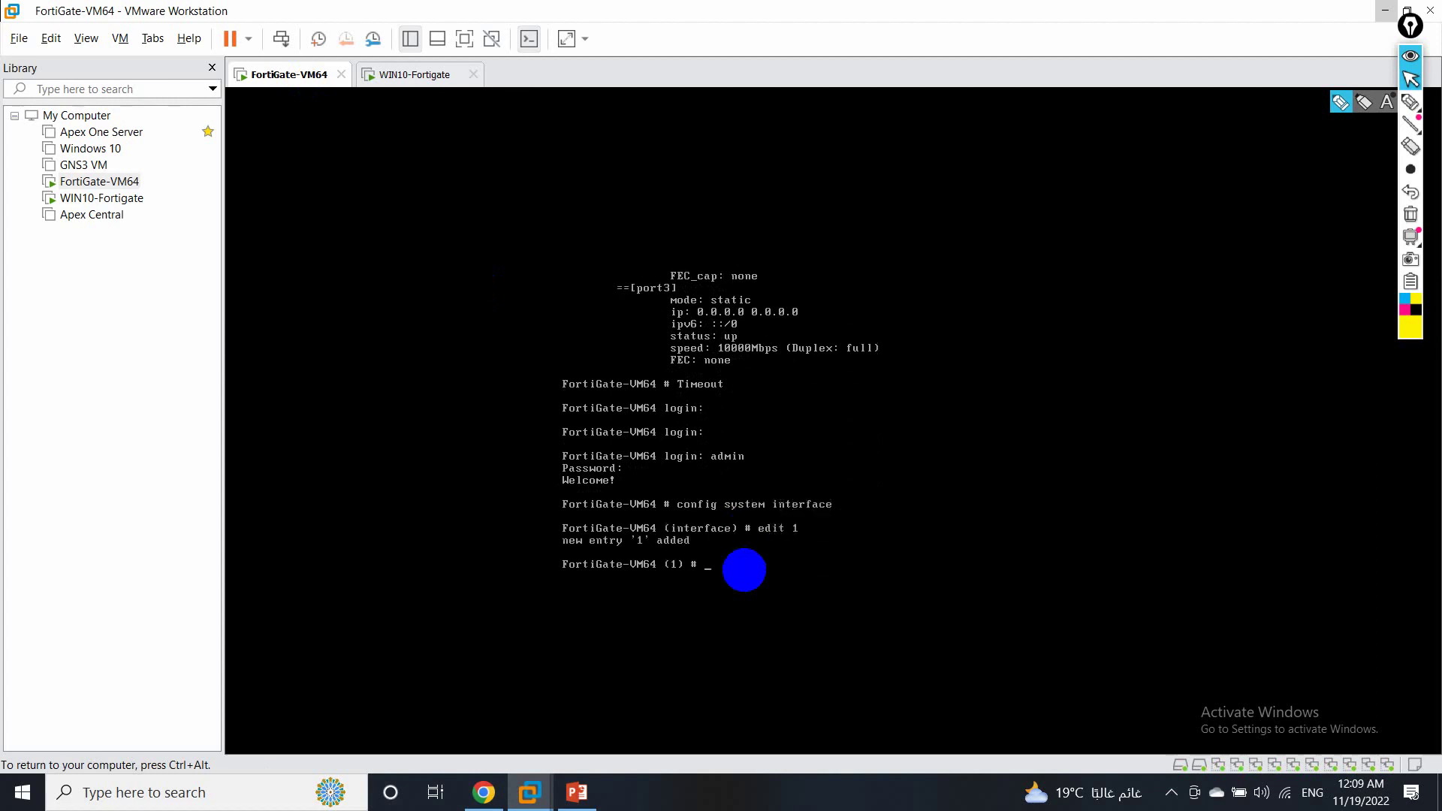
text(edit 1)
key(Return)
text(edit 1)
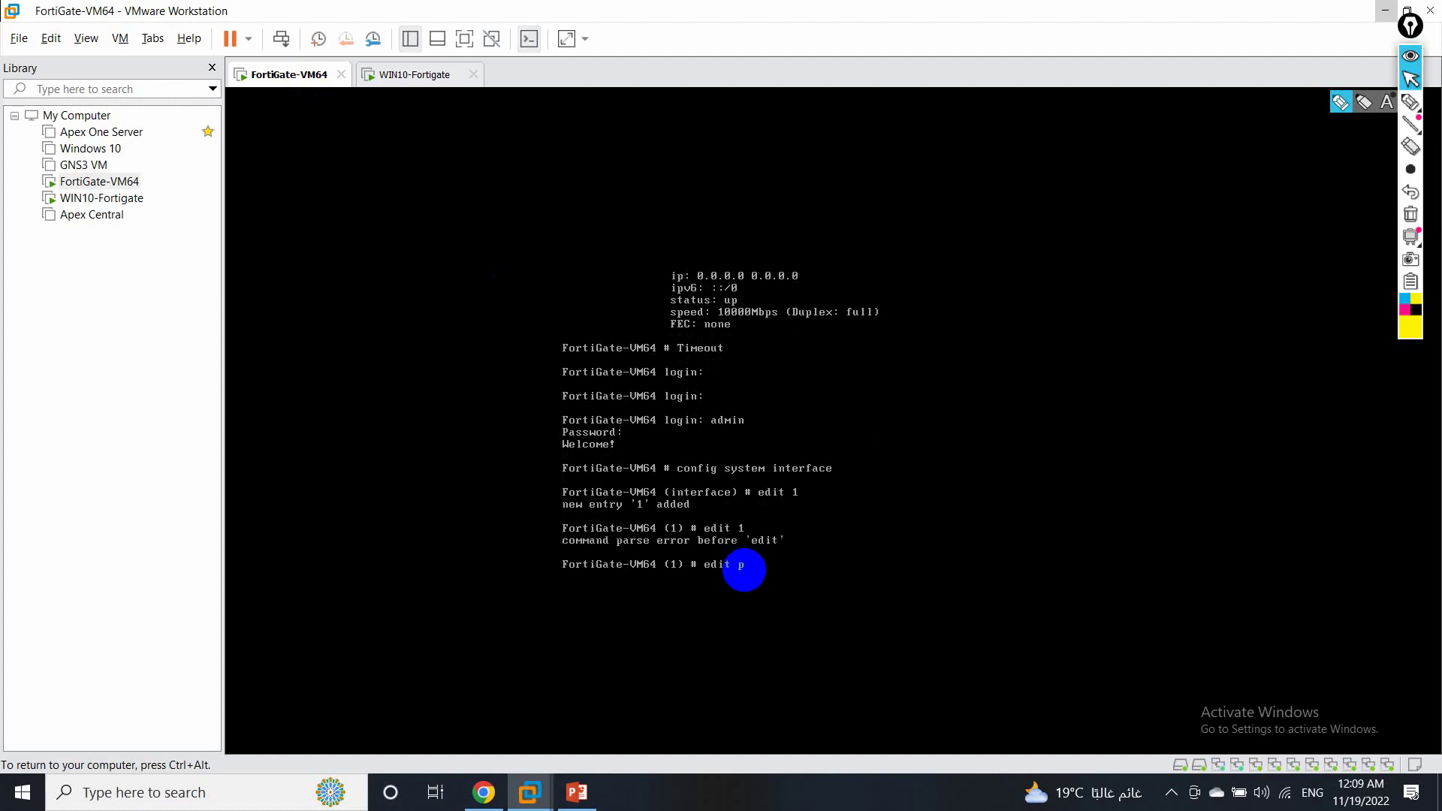
text(r)
key(Return)
text(edit)
key(Return)
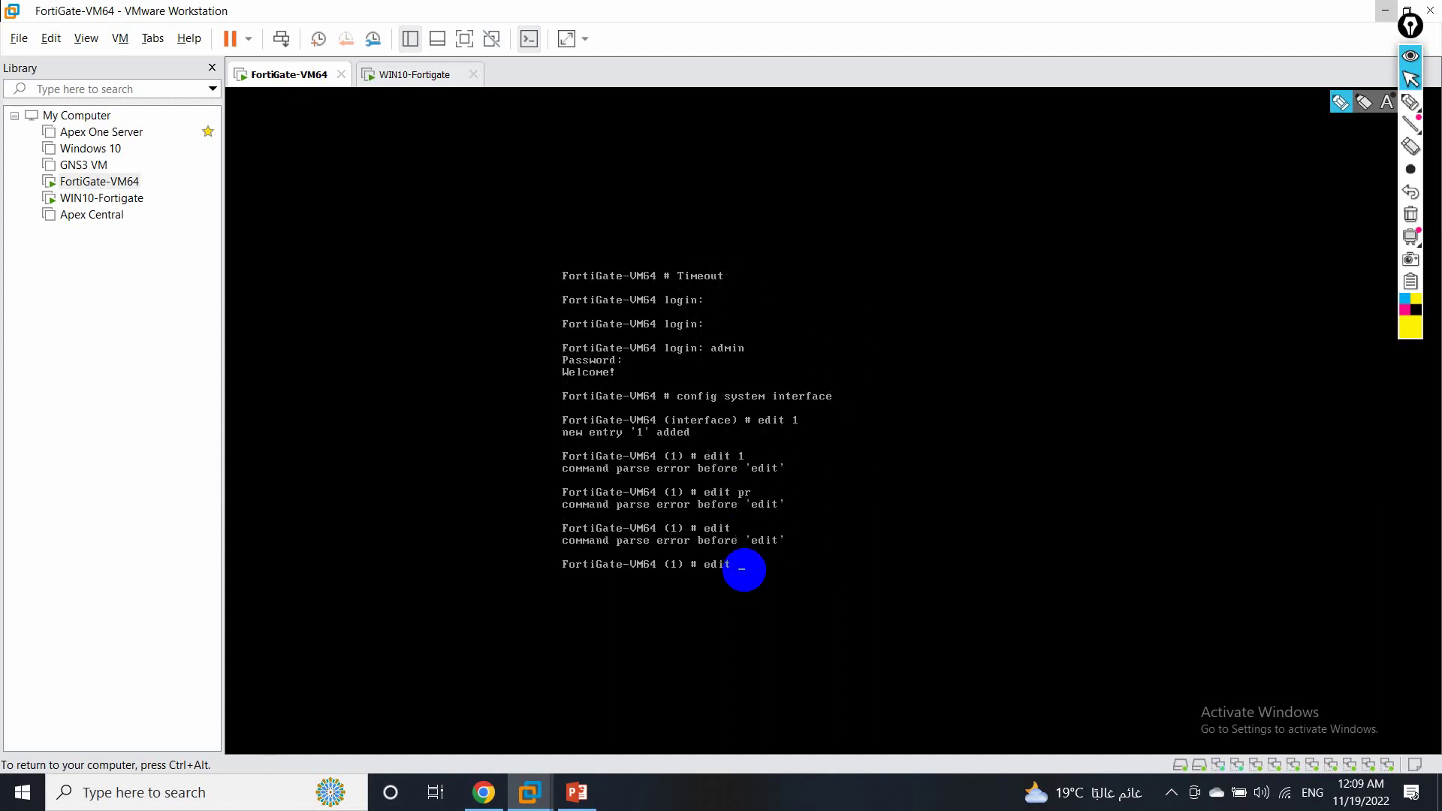
text(or)
key(Return)
key(BackSpace)
key(BackSpace)
key(BackSpace)
key(BackSpace)
key(BackSpace)
key(BackSpace)
key(BackSpace)
key(BackSpace)
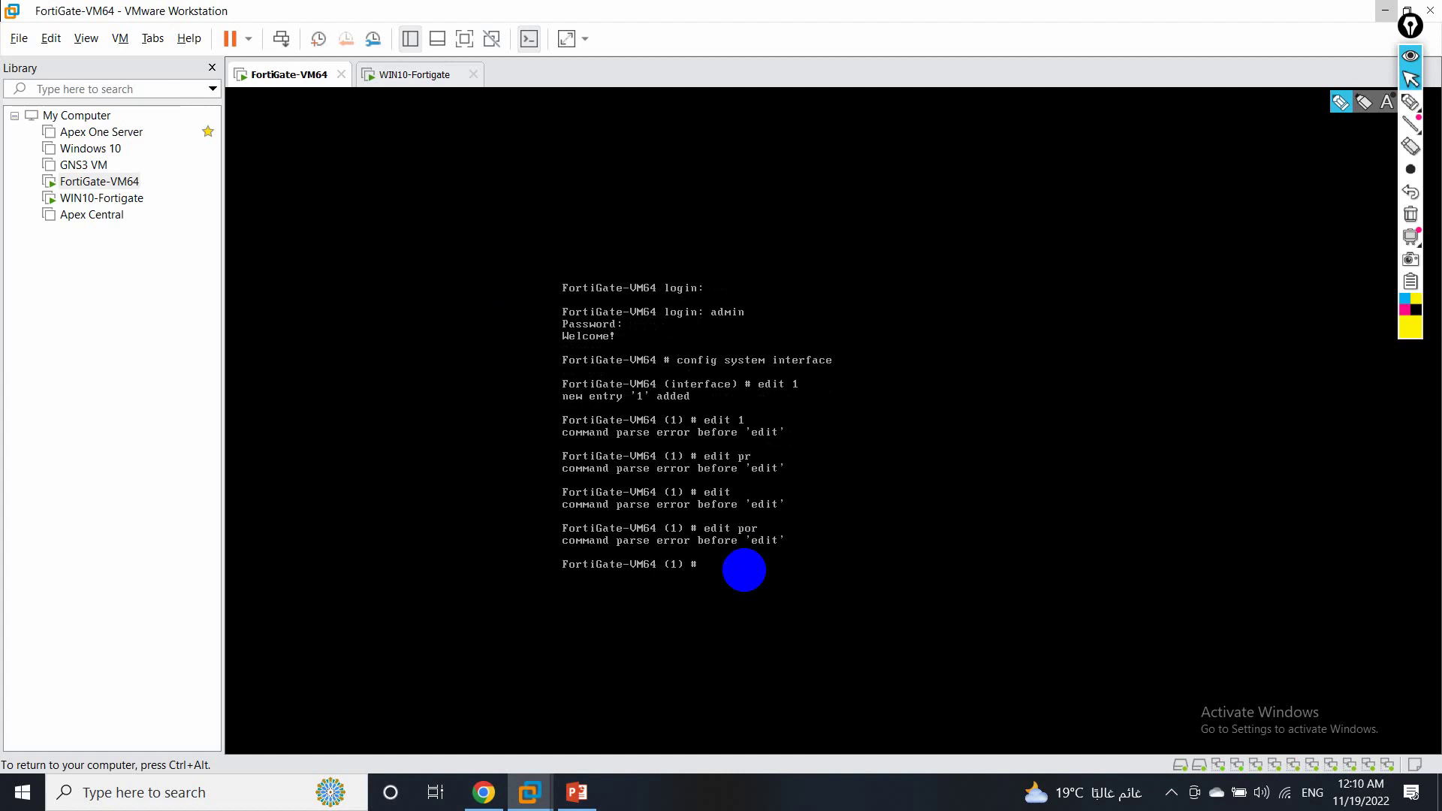
text(edi)
key(BackSpace)
key(BackSpace)
text(xi)
key(Return)
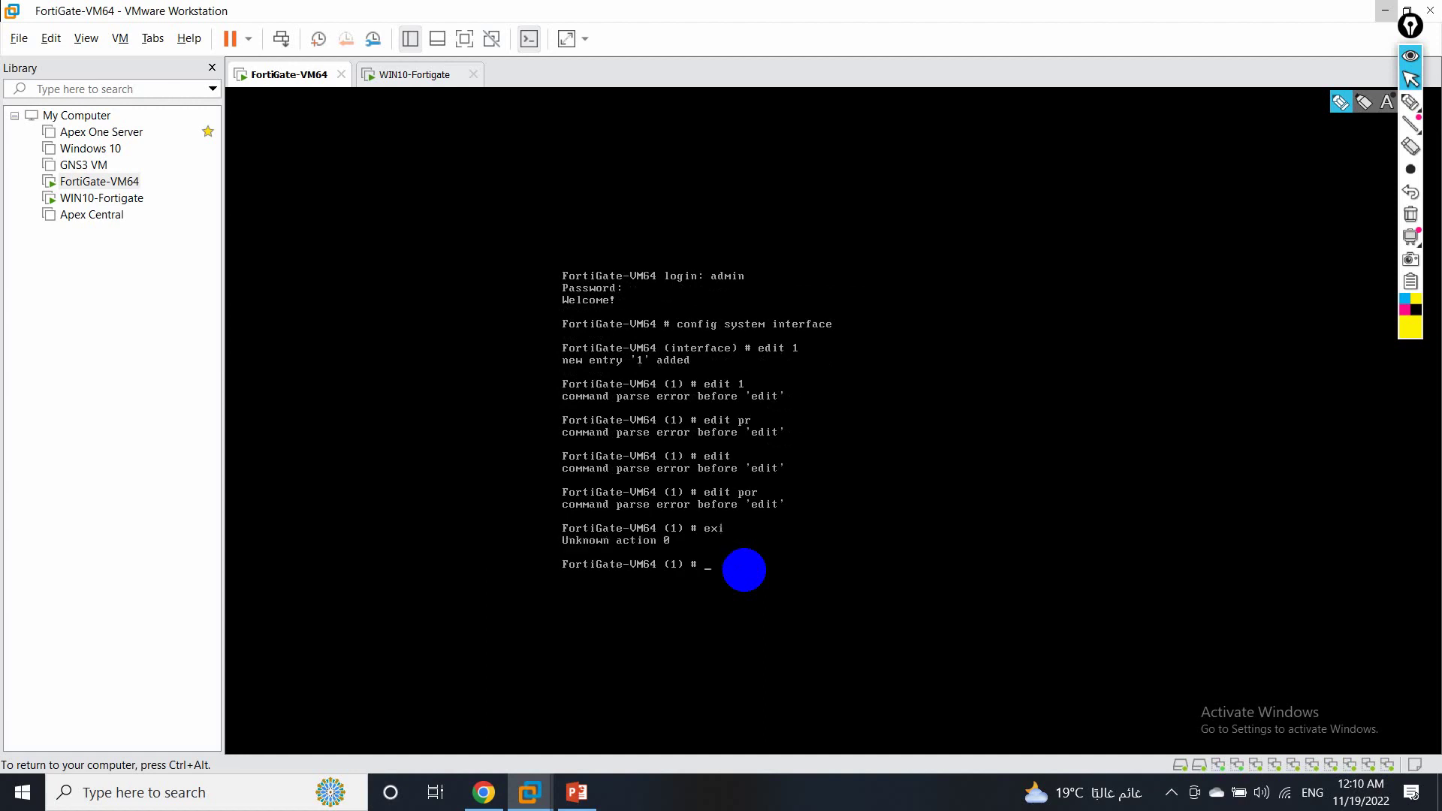
key(Return)
key(Return)
text(en)
key(Return)
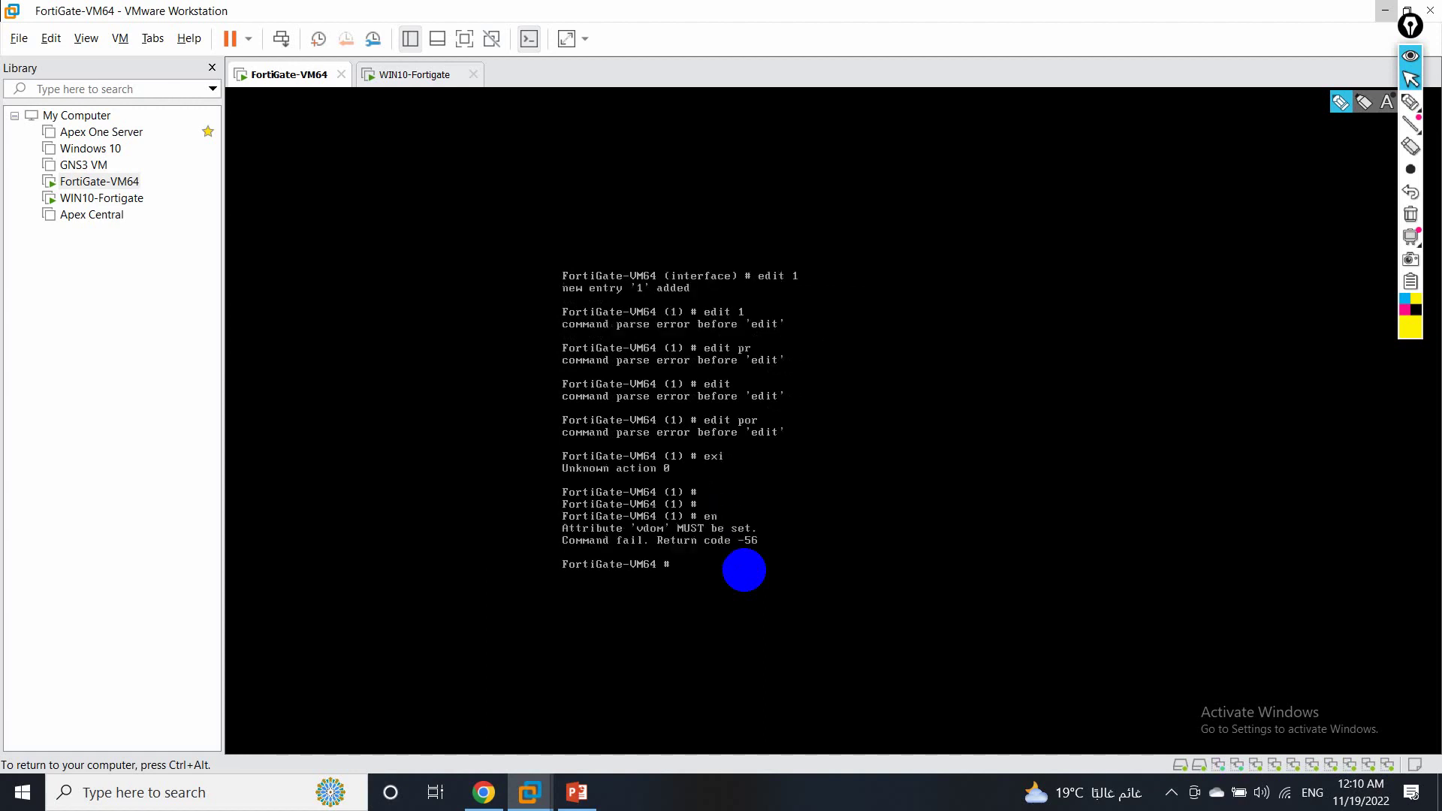
text(exi)
Re-enter config system interface, list available interfaces with ?, and edit port1.
key(Up)
key(question)
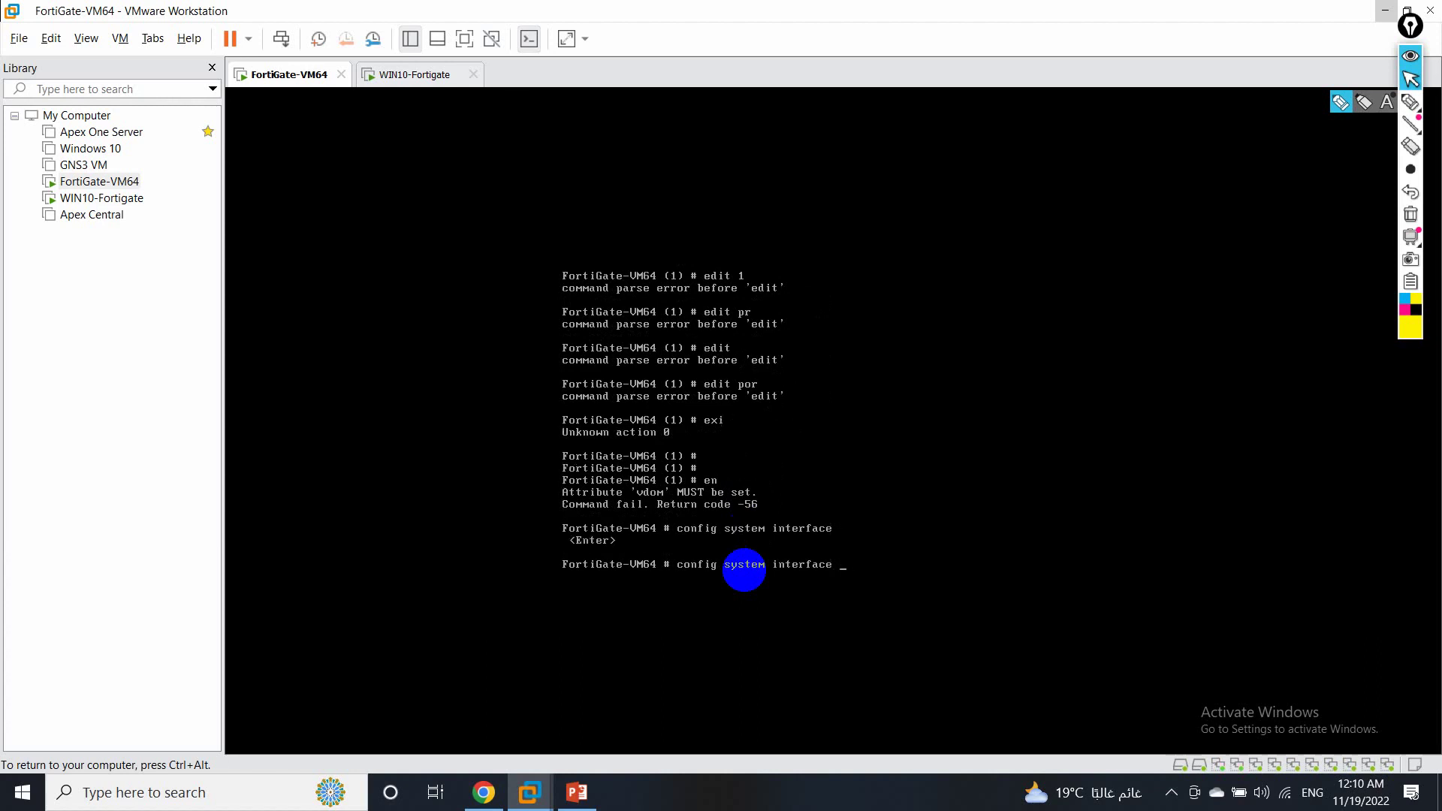
key(Return)
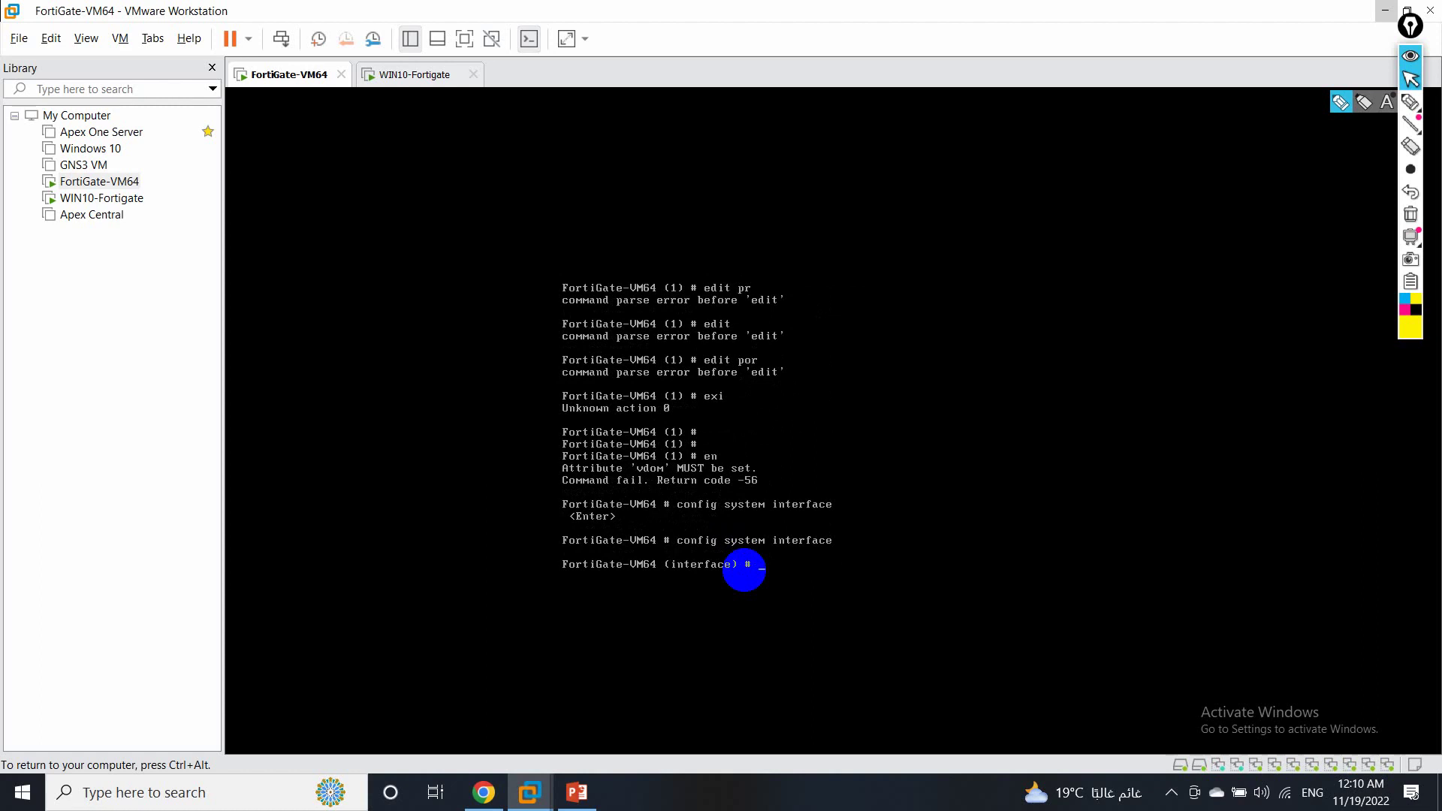
key(question)
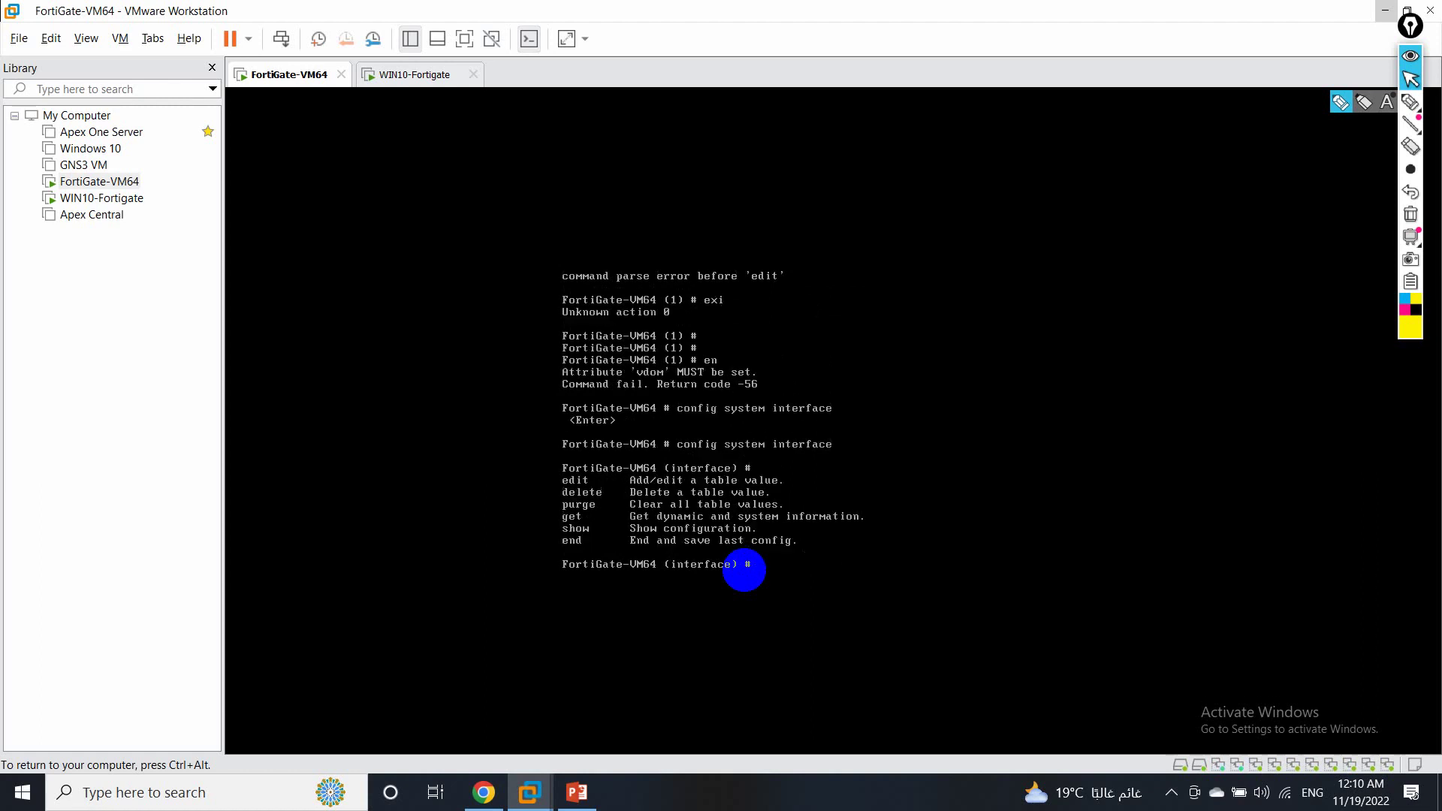
text(edit)
key(question)
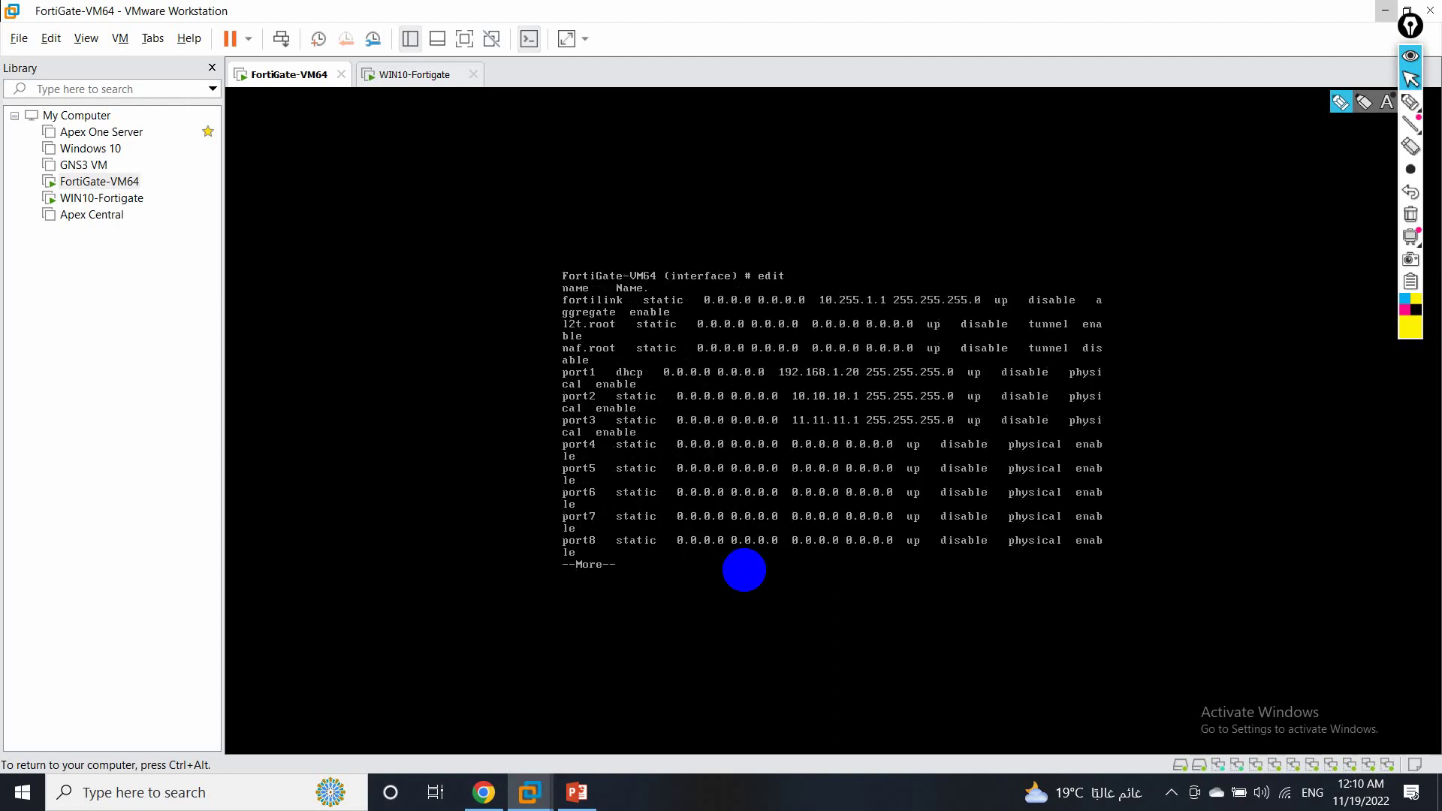
key(space)
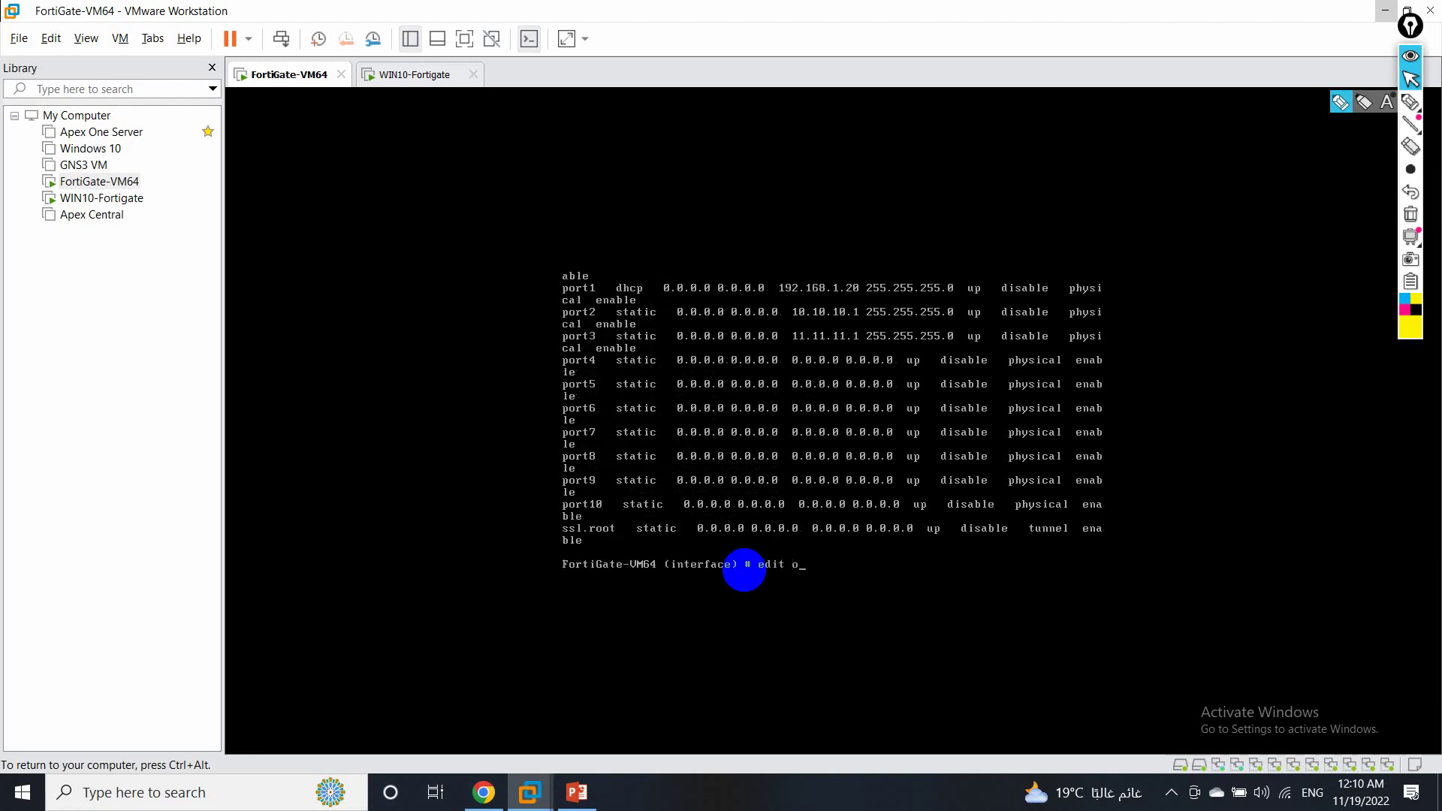
text(port1)
key(Return)
Set port1 allowaccess to https http ping and end to commit the change.
text(al)
key(BackSpace)
key(BackSpace)
text(set allowaccess https)
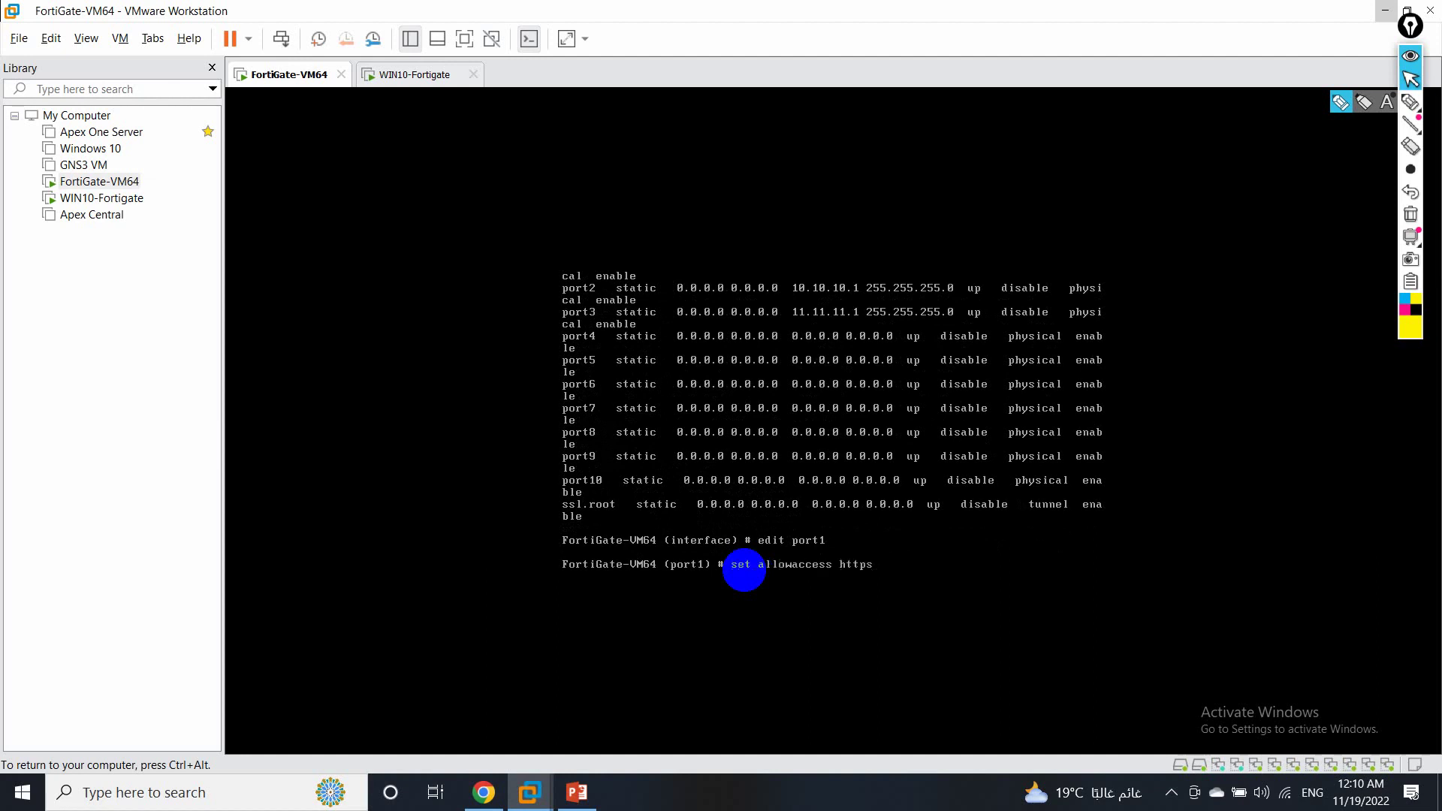
text( http ping)
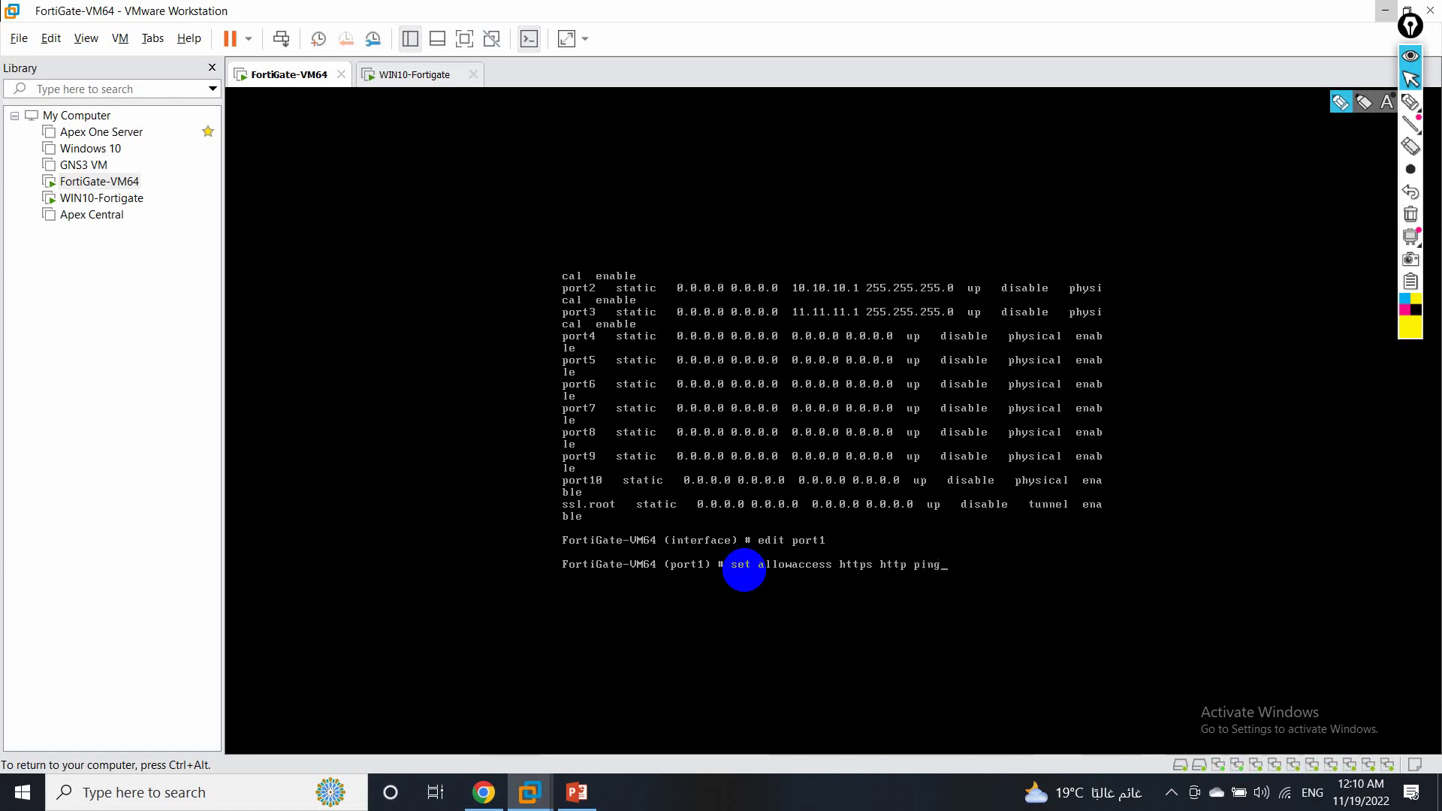
key(Return)
text(en)
key(Return)
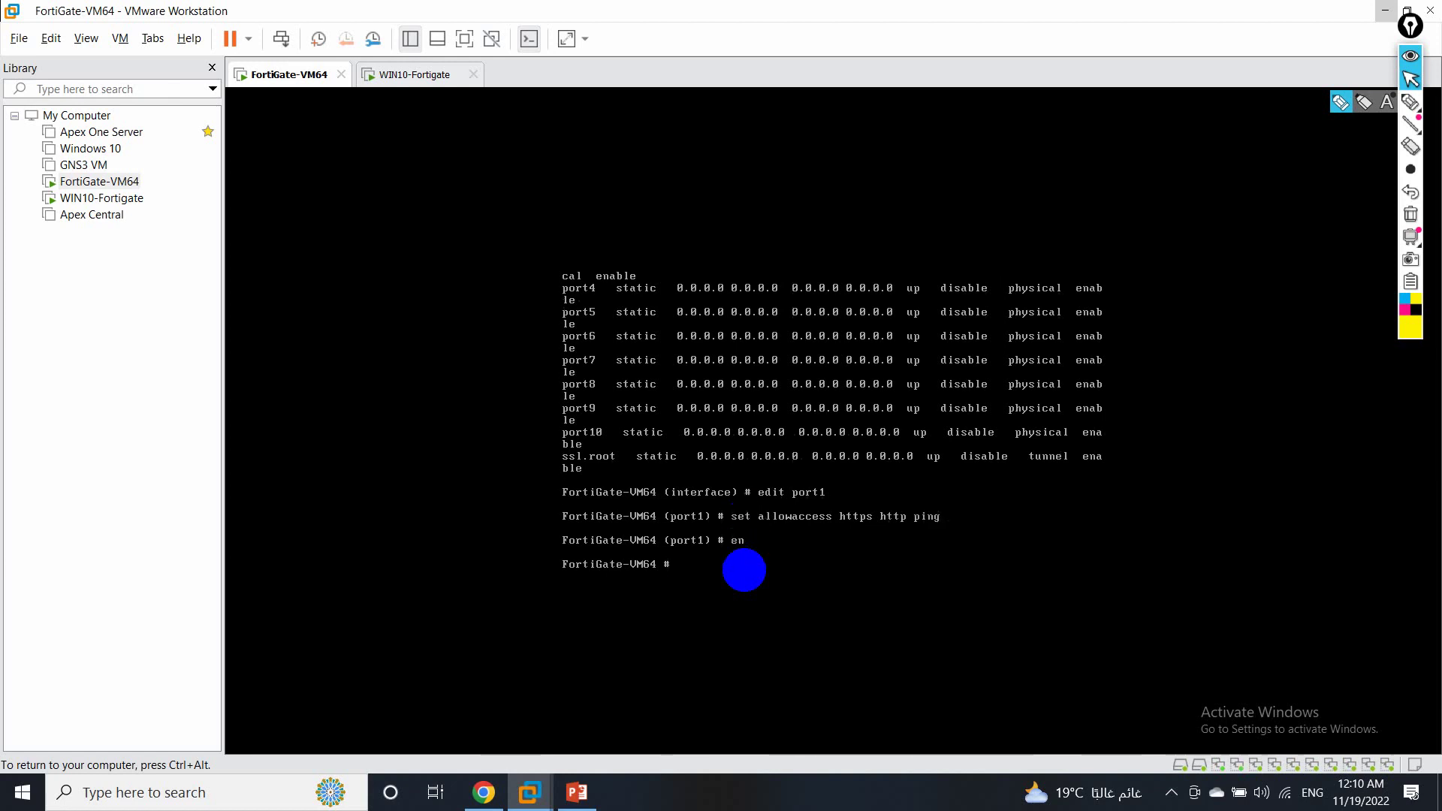
key(Return)
Reload the FortiGate dashboard at 192.168.1.20 in Chrome.
click(483, 793)
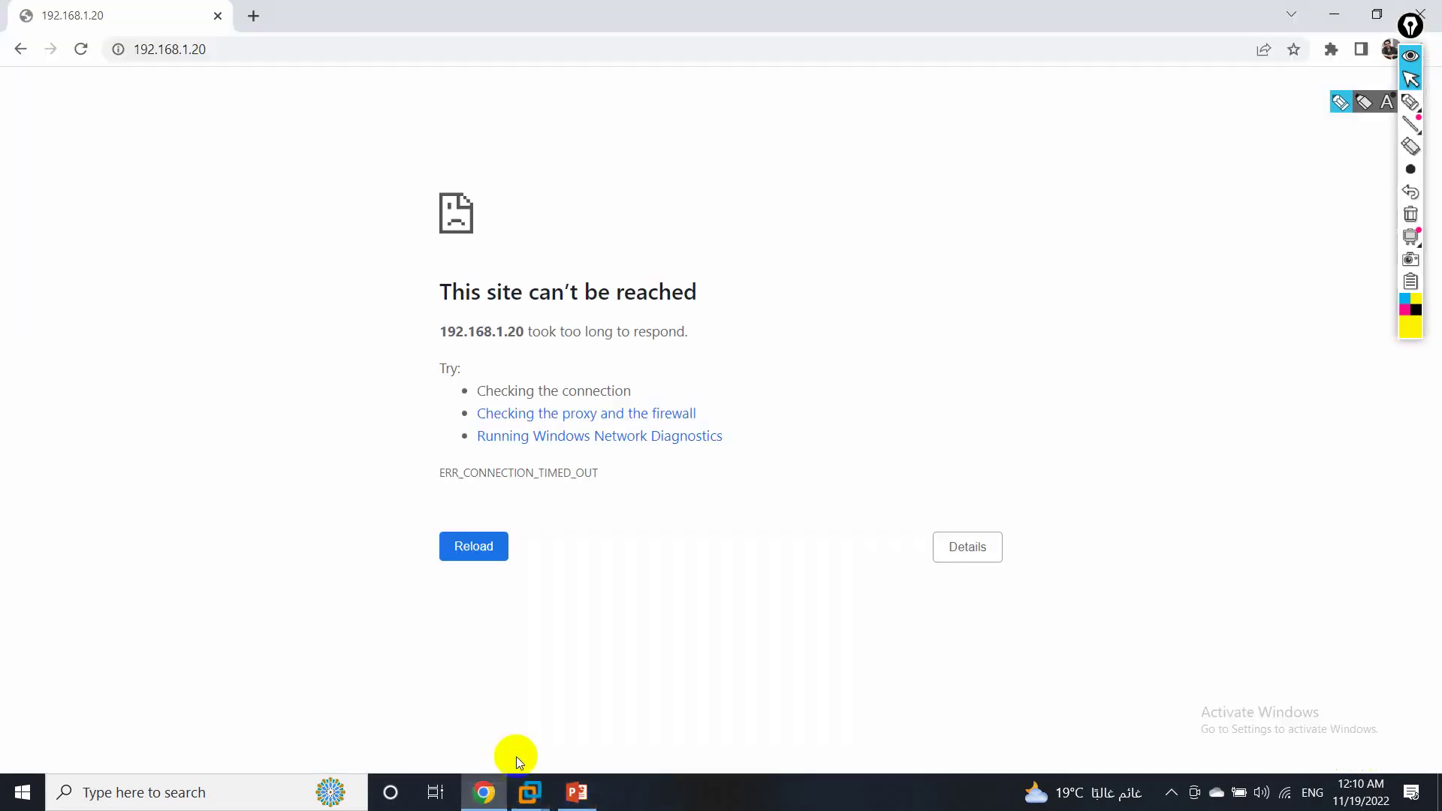
click(233, 49)
key(Return)
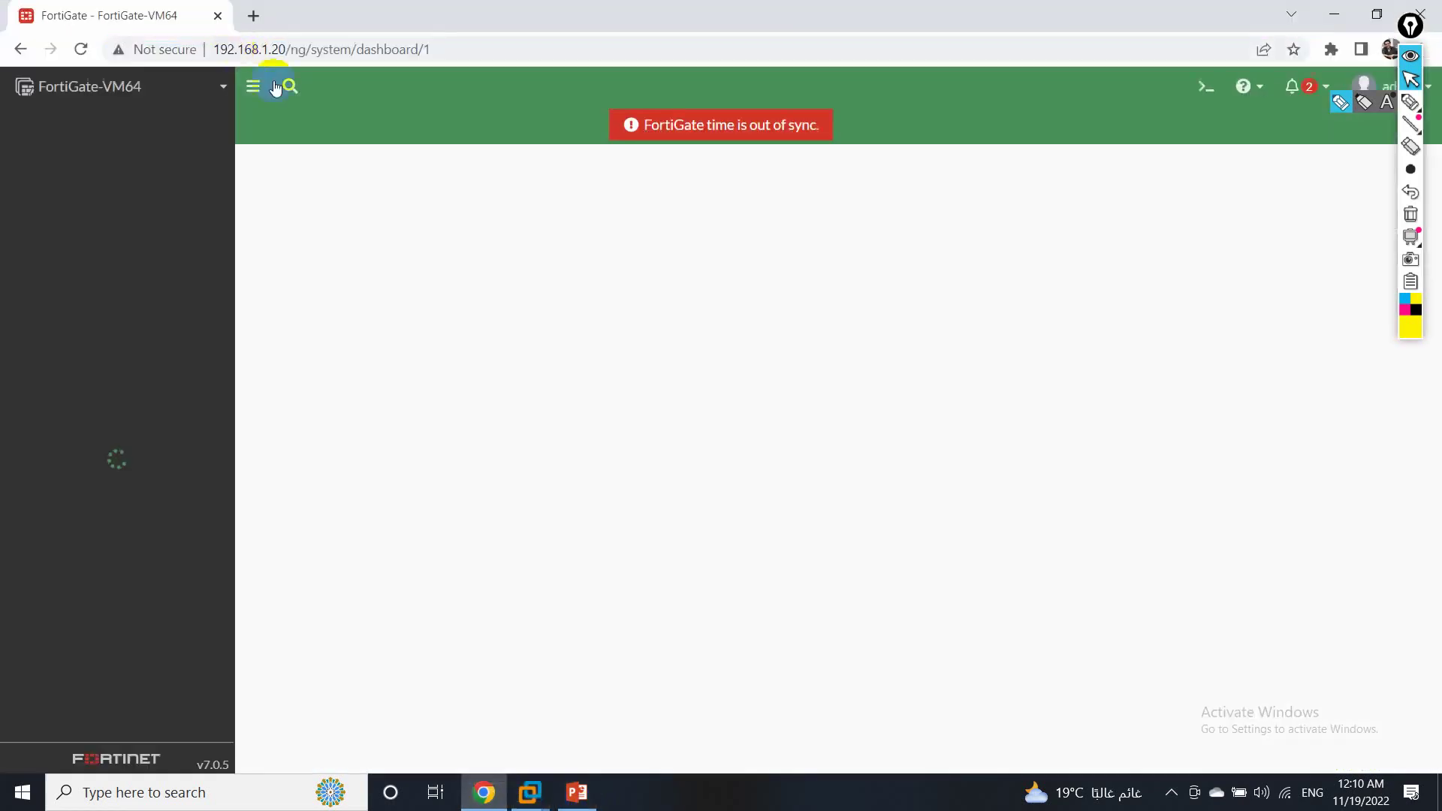
Restart the WIN10-Fortigate guest from its VMware Power menu and confirm.
mouse_move(529, 792)
click(564, 764)
right_click(404, 79)
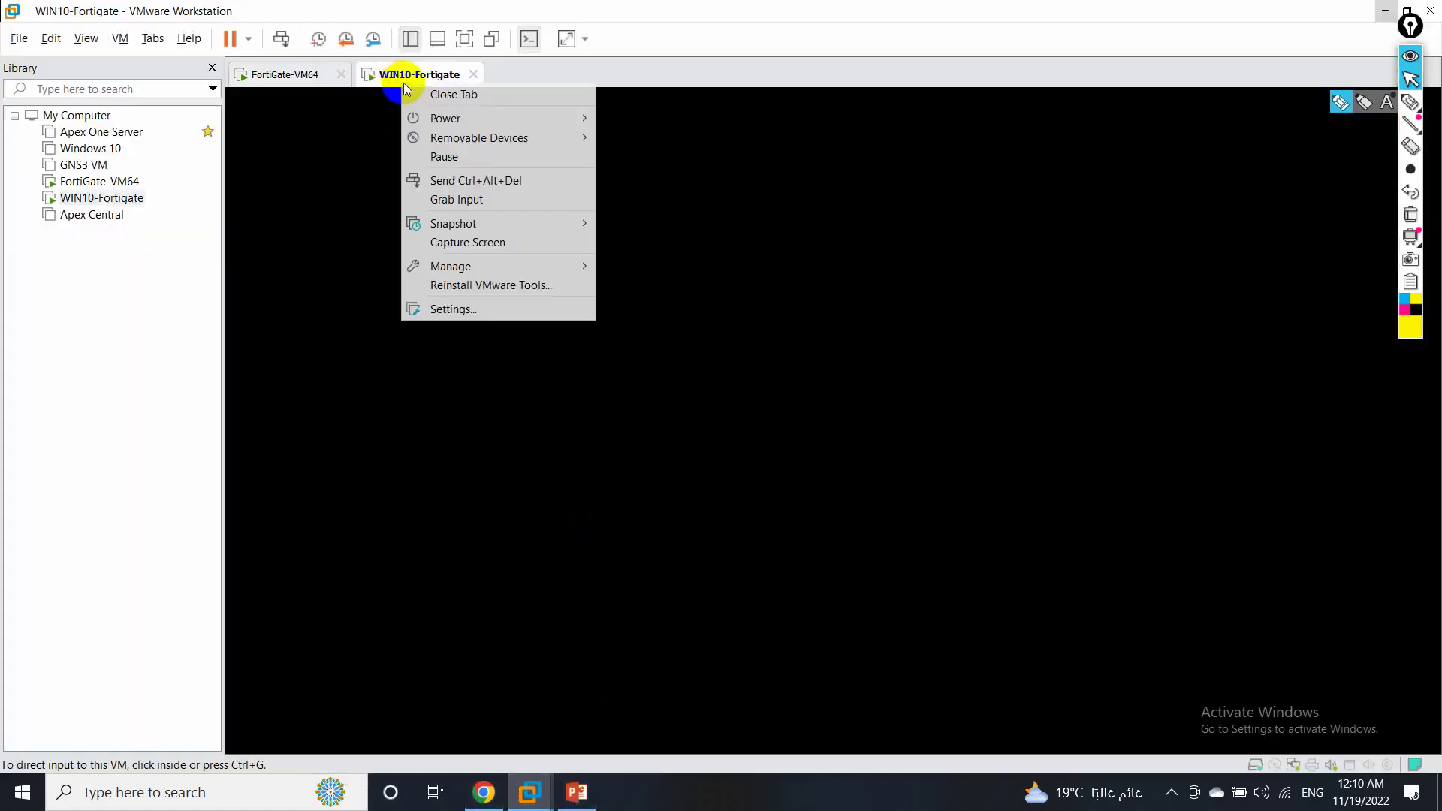
mouse_move(466, 126)
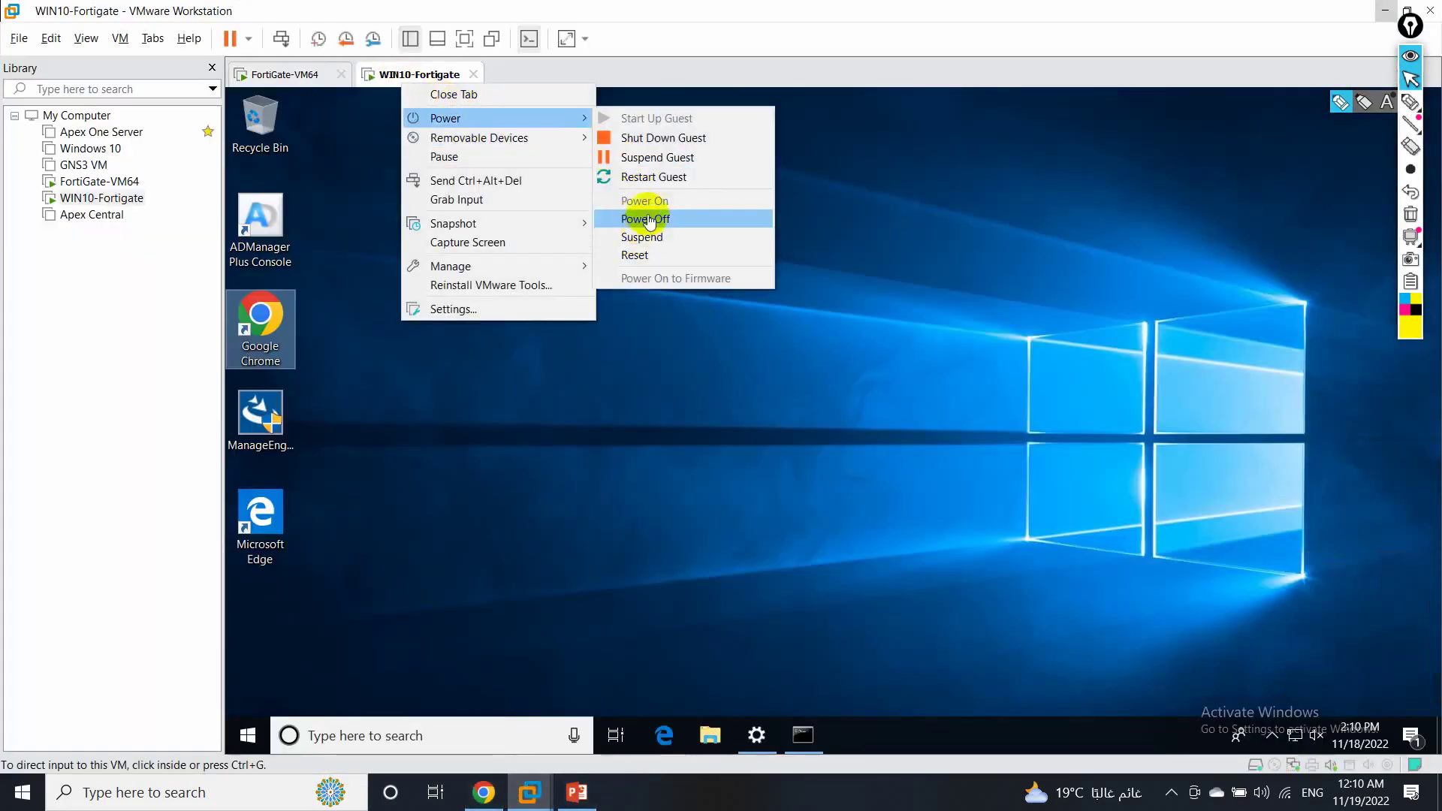
click(655, 177)
click(738, 428)
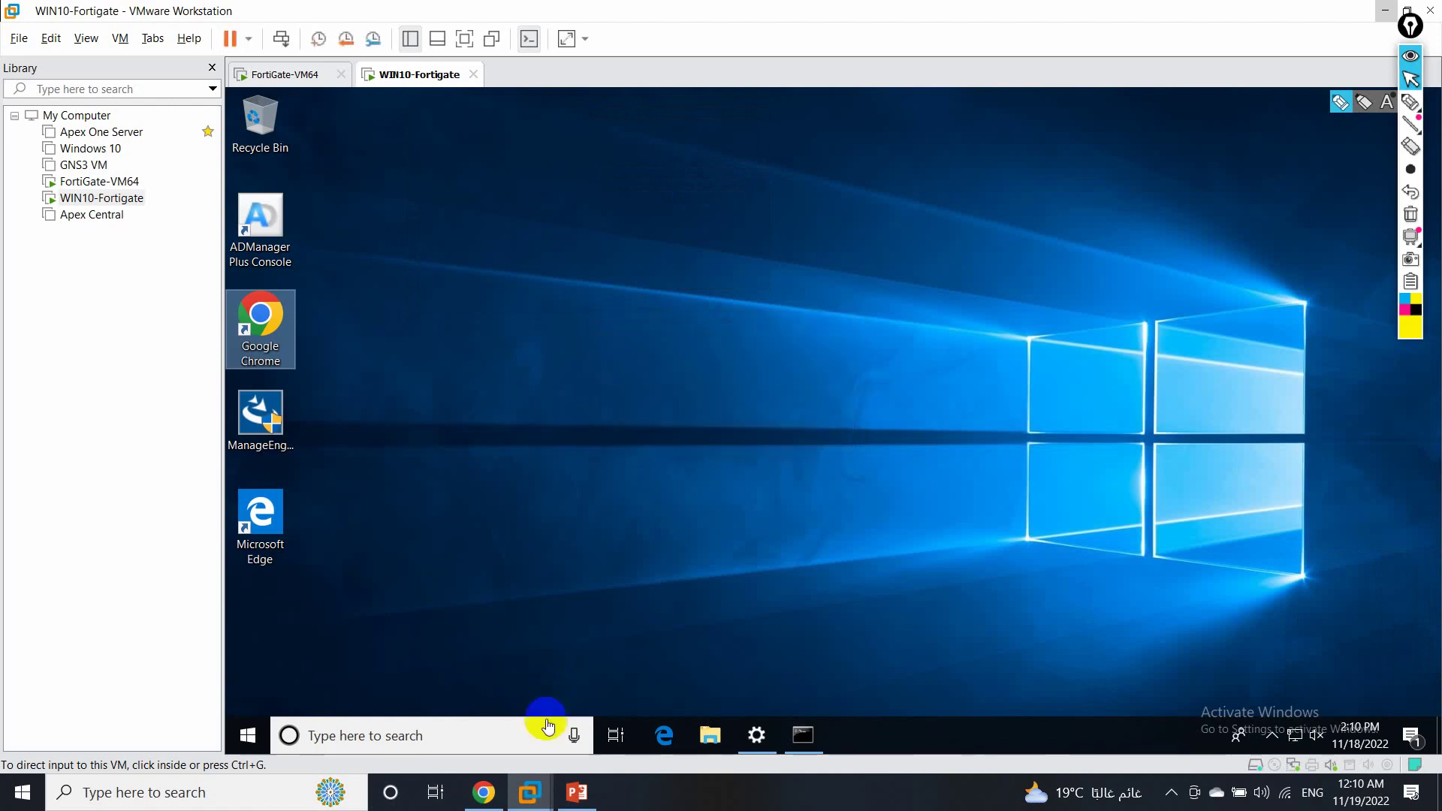
Return to the Fortigate Policy slides in PowerPoint.
click(485, 790)
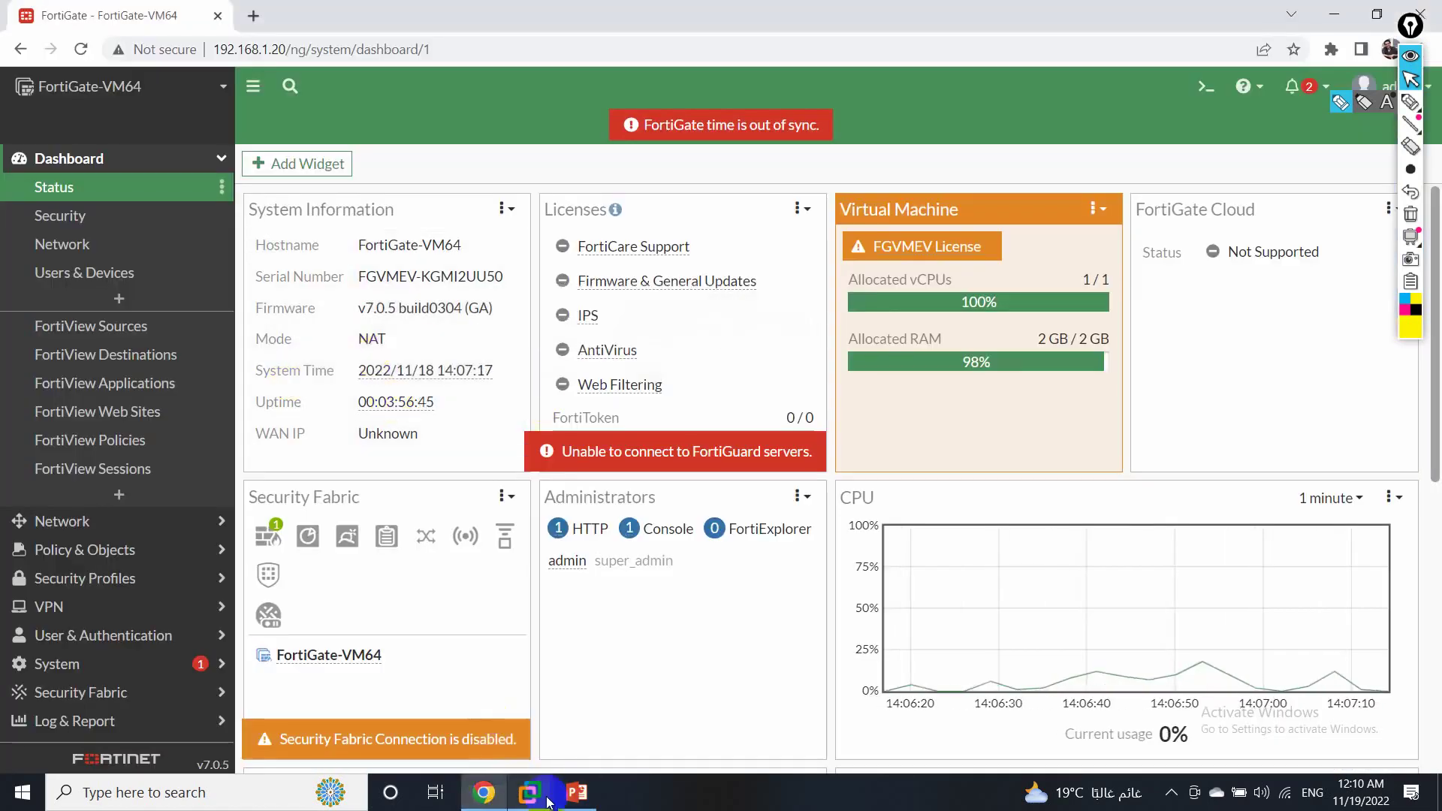
click(555, 798)
click(562, 799)
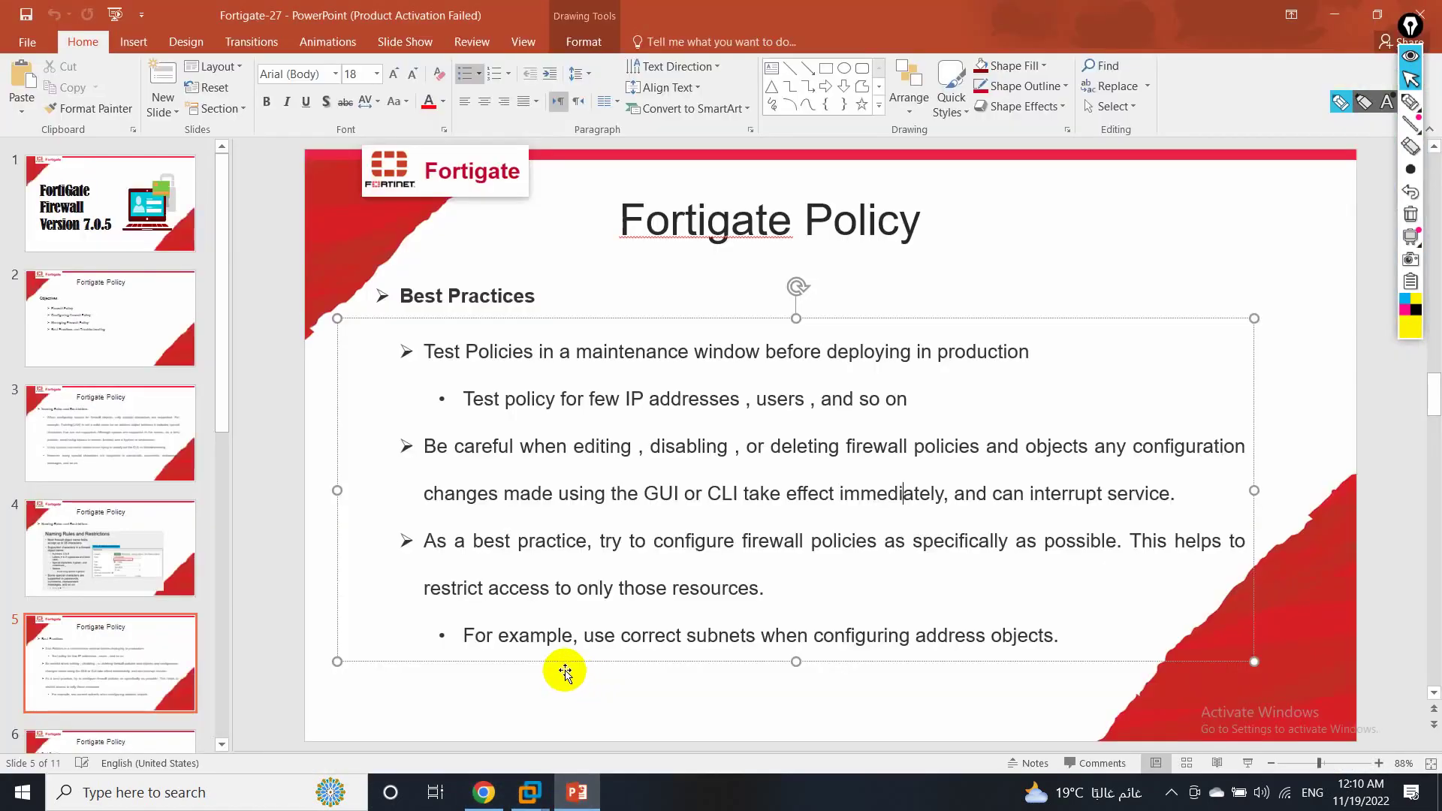
click(1117, 230)
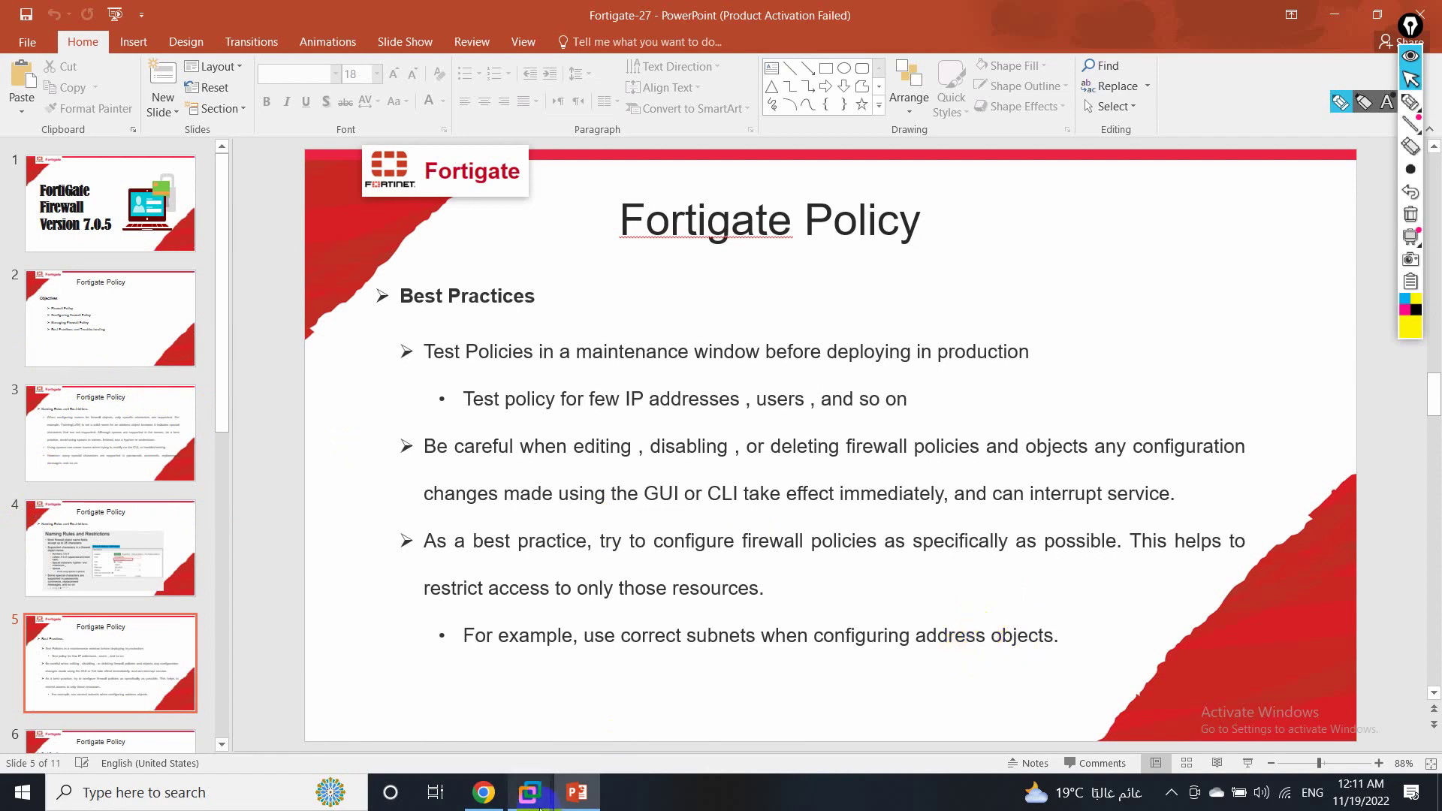
Start a new policy from Policy & Objects > Firewall Policy.
click(431, 699)
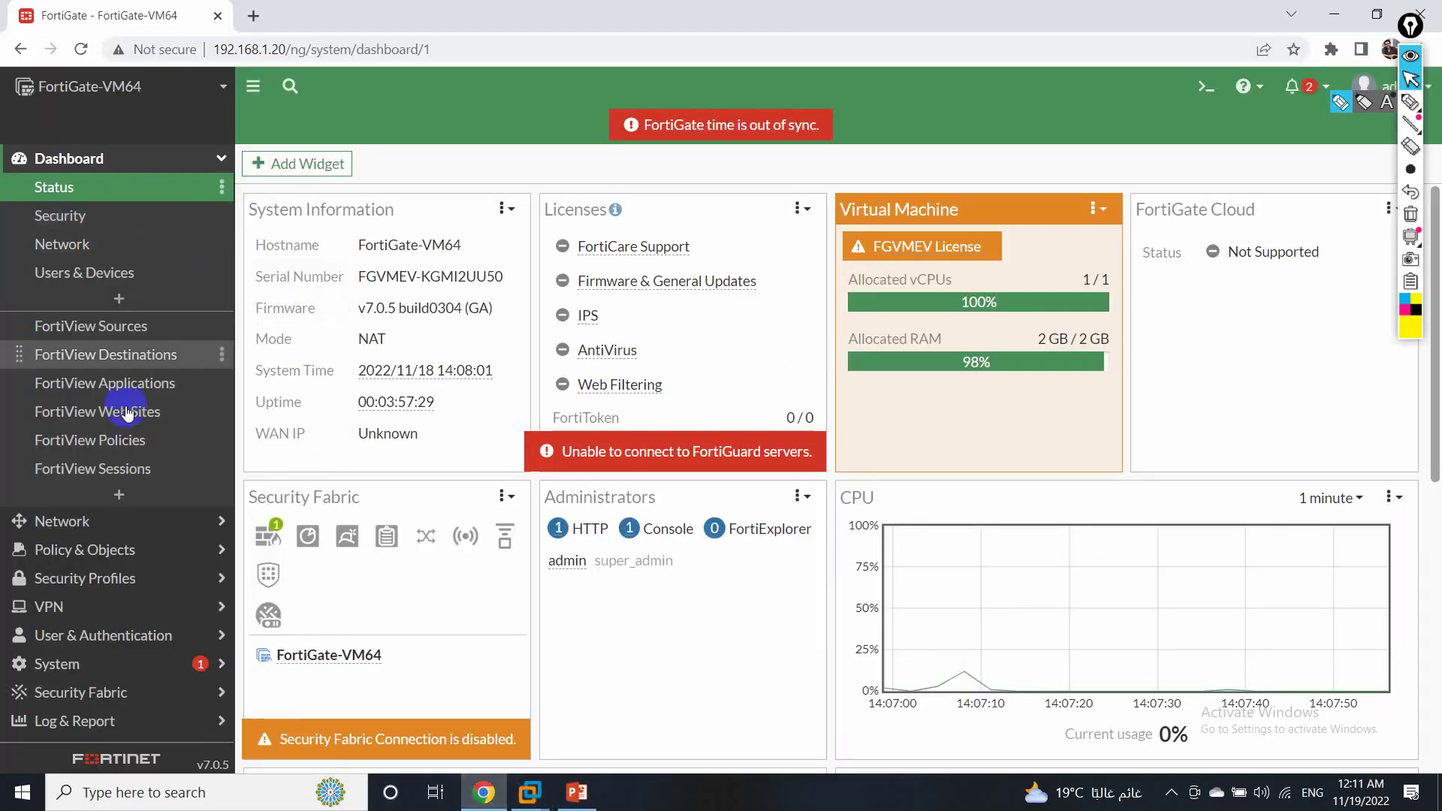
click(85, 535)
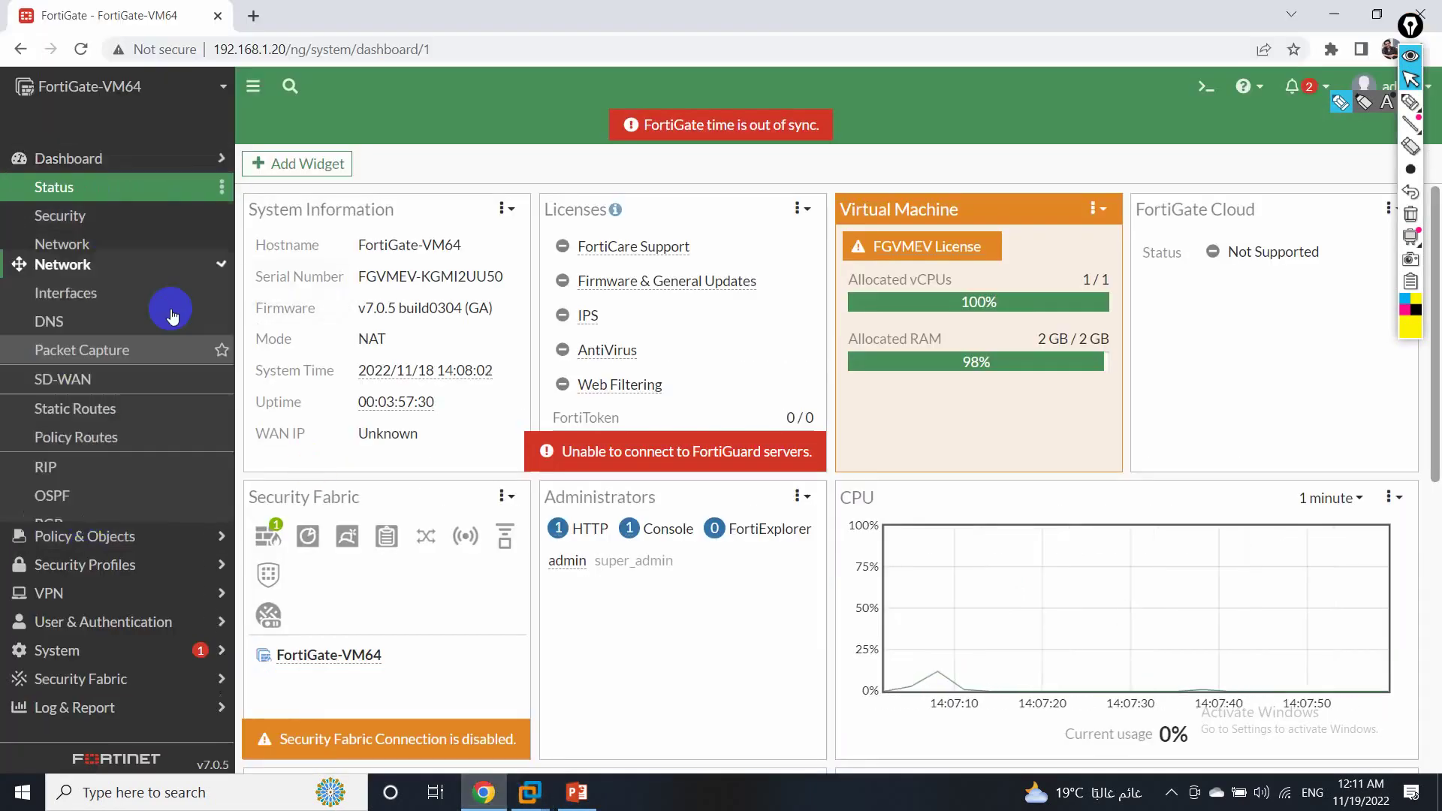
click(117, 535)
click(105, 245)
click(290, 167)
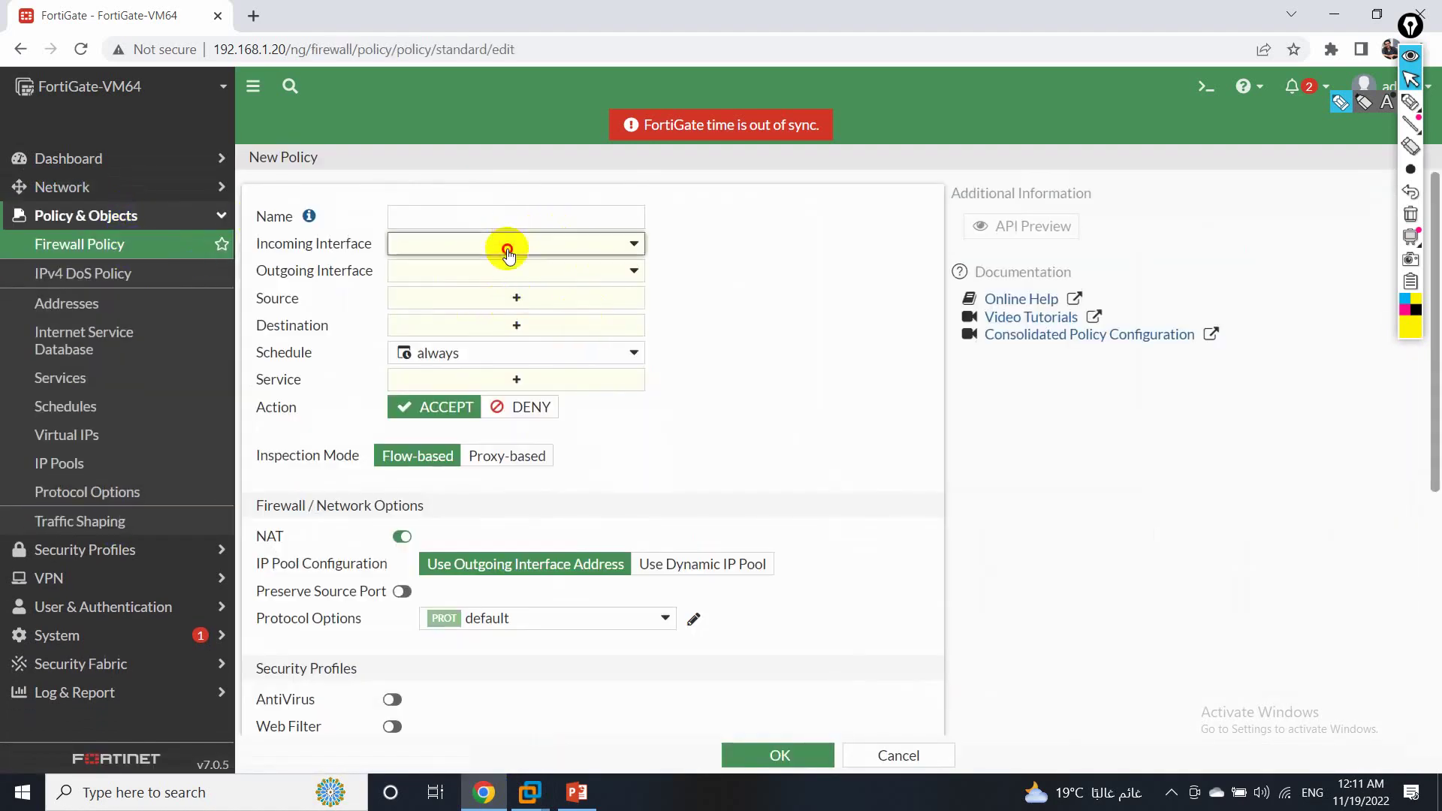
Look at the incoming interfaces, then set 'all' as the source and remove it.
click(505, 244)
click(779, 385)
click(499, 301)
click(703, 307)
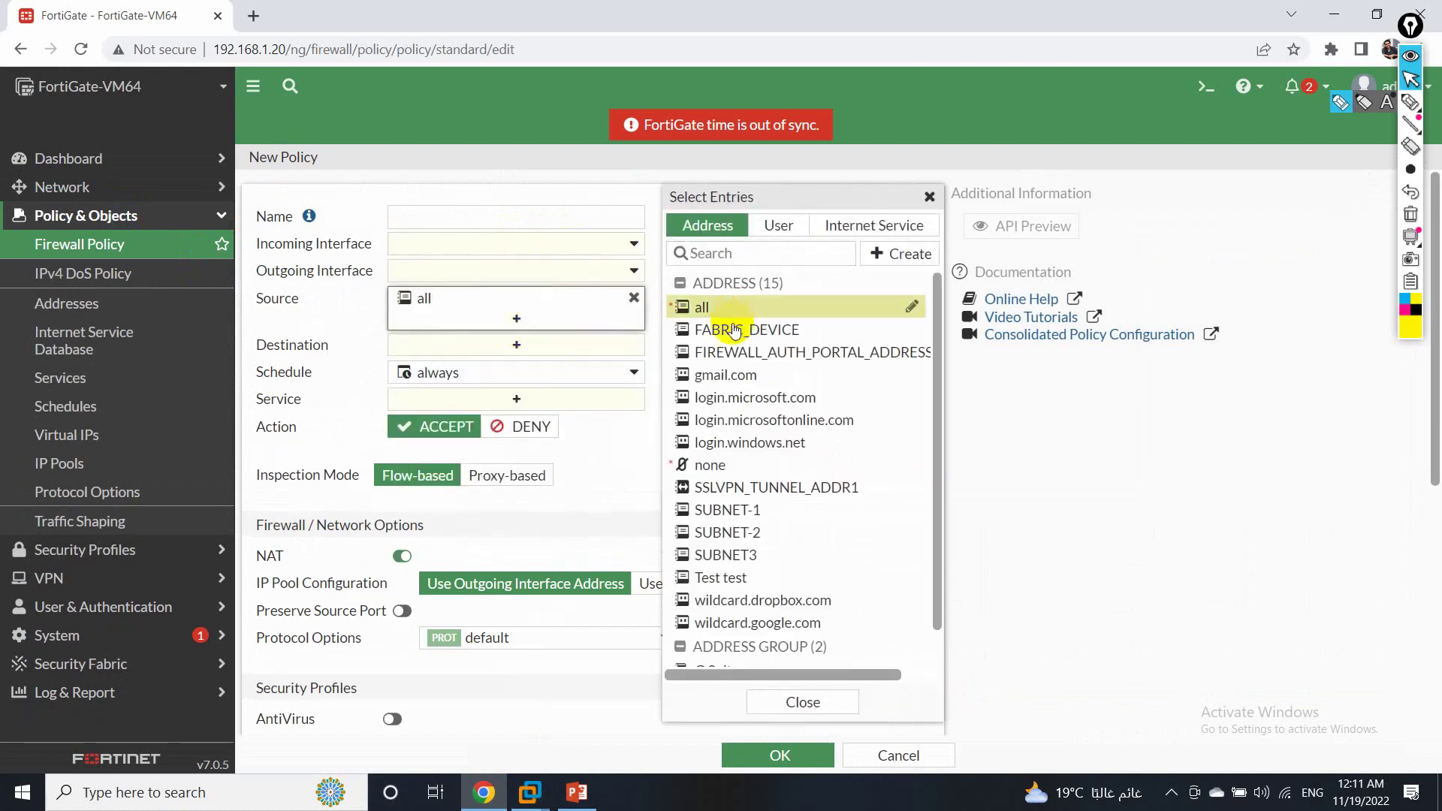
click(632, 475)
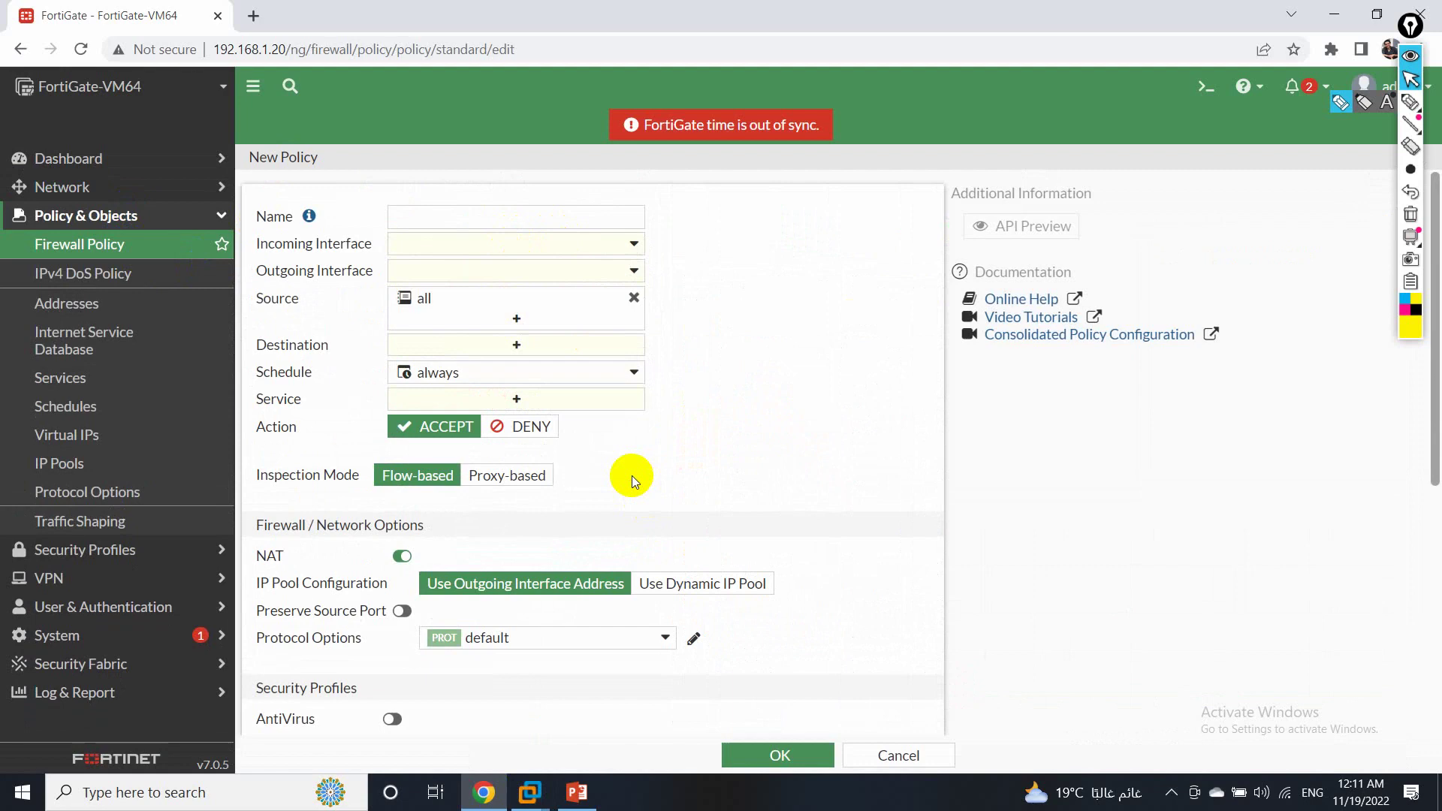
click(634, 300)
Open and discard a new address form, then add and remove 'all' as source again.
click(541, 299)
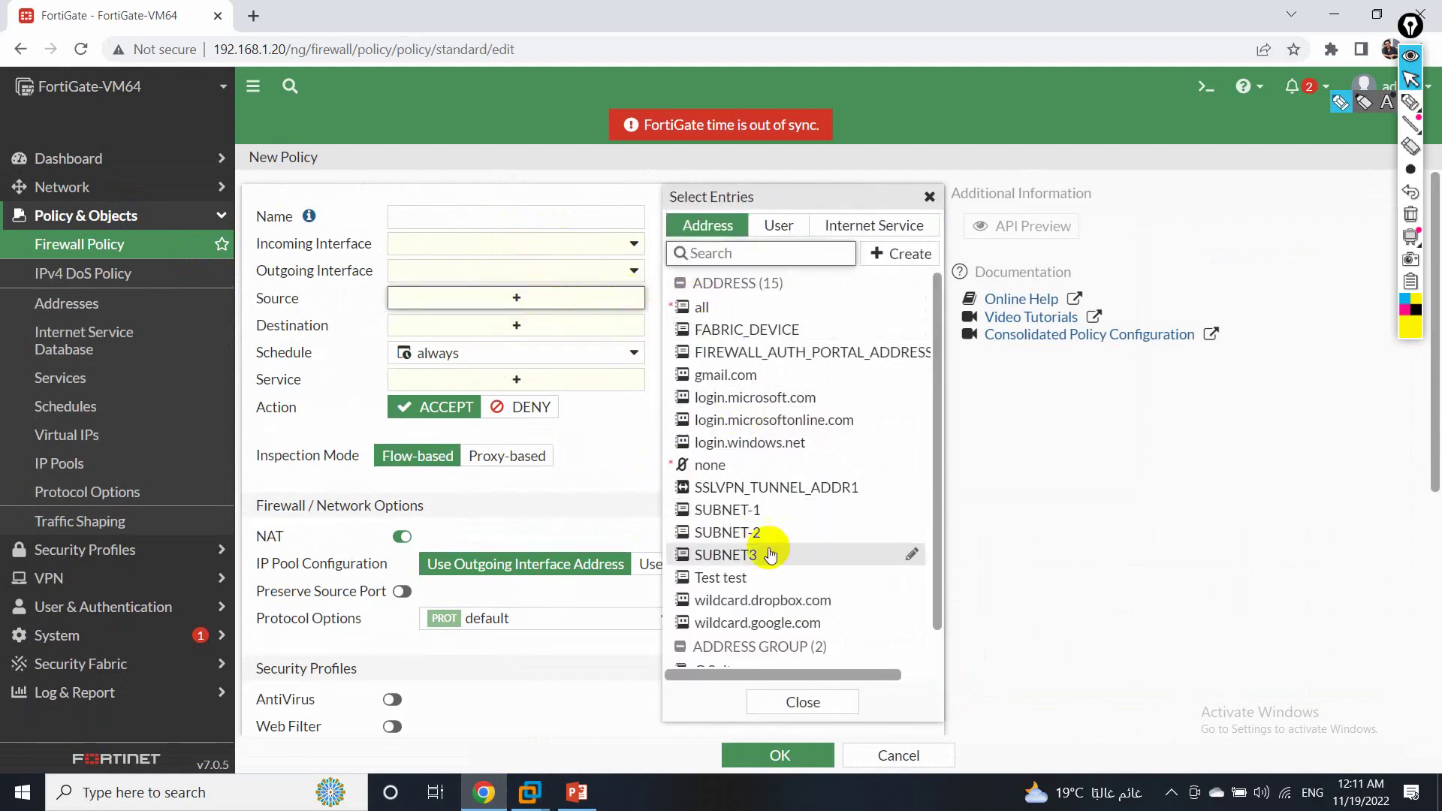
click(906, 256)
click(715, 316)
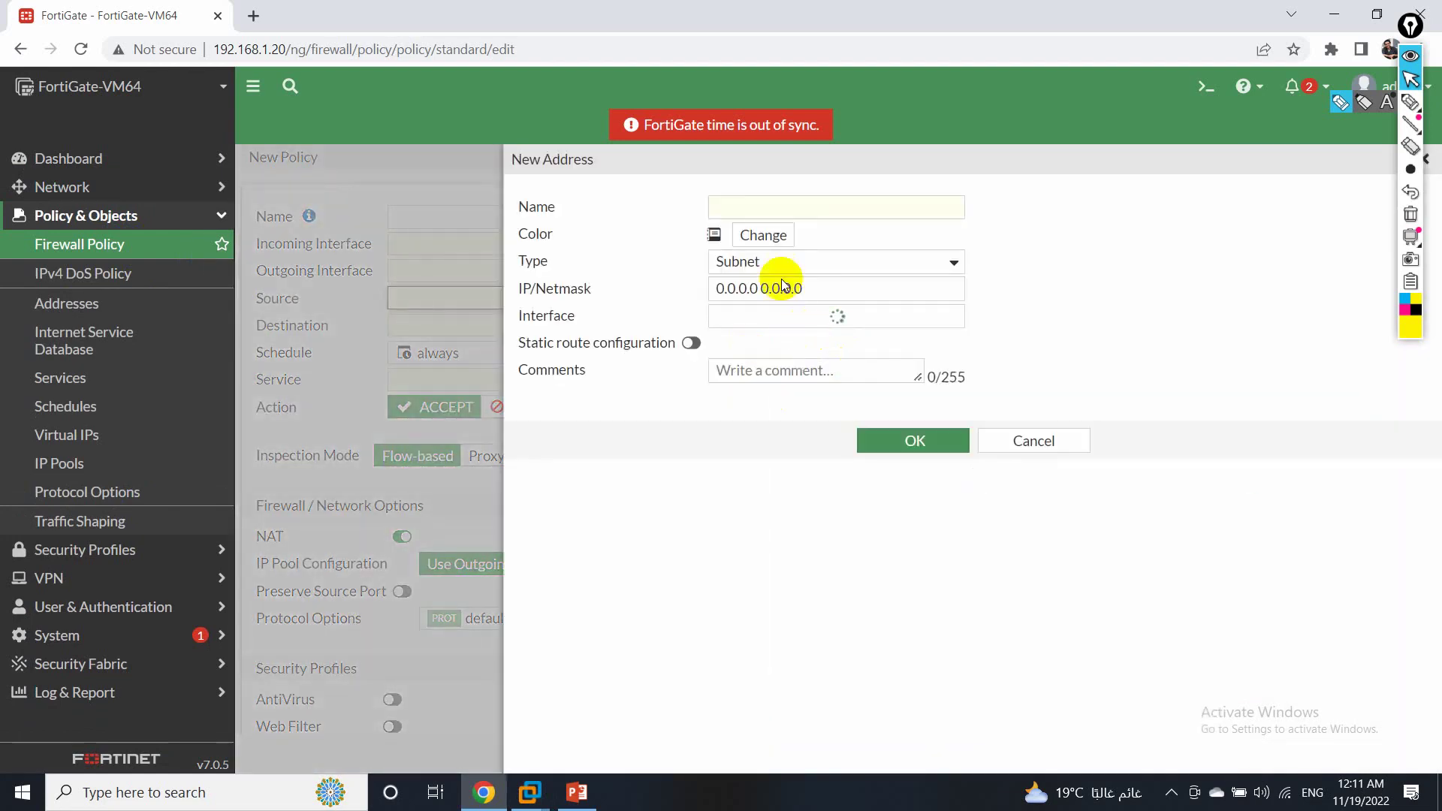
click(1023, 444)
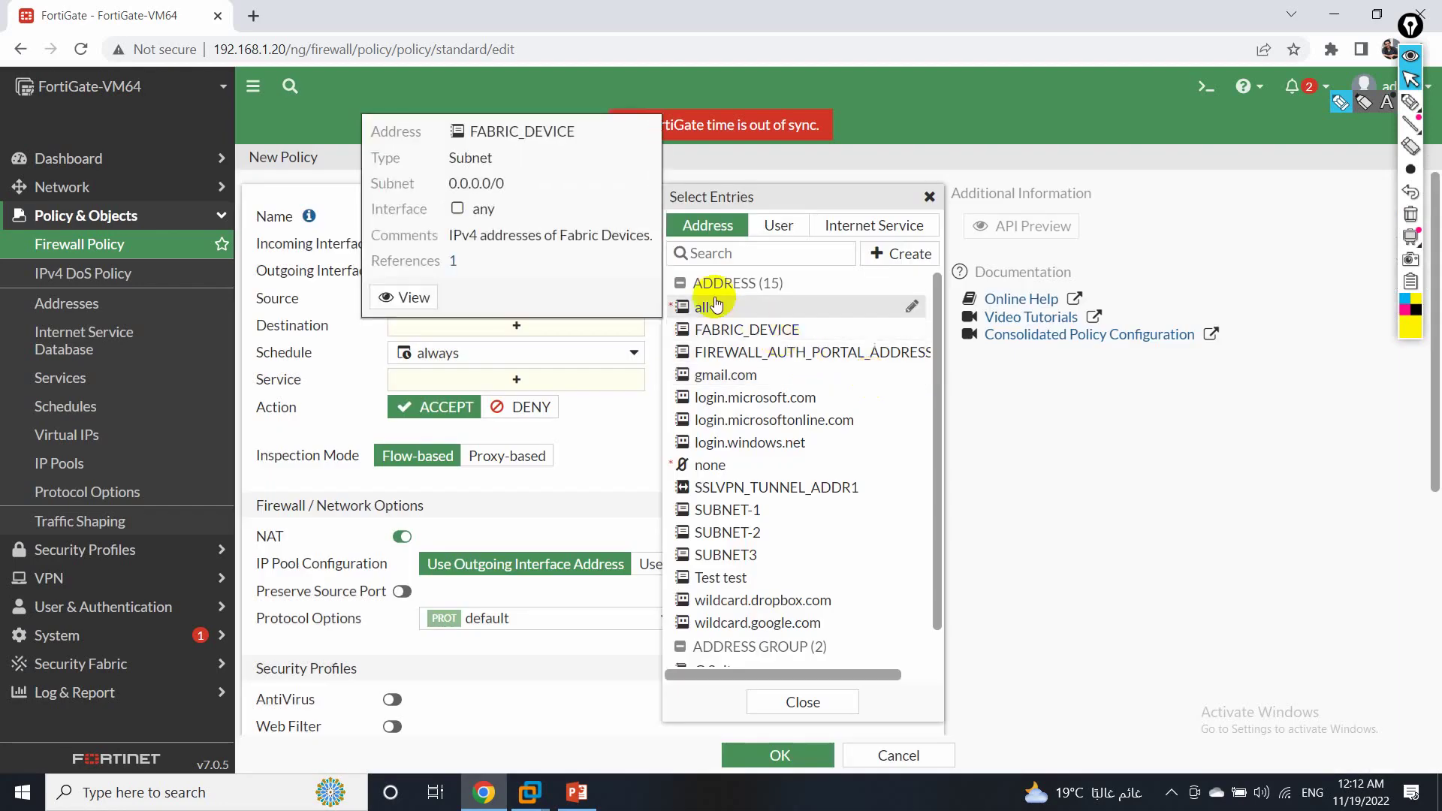
click(715, 307)
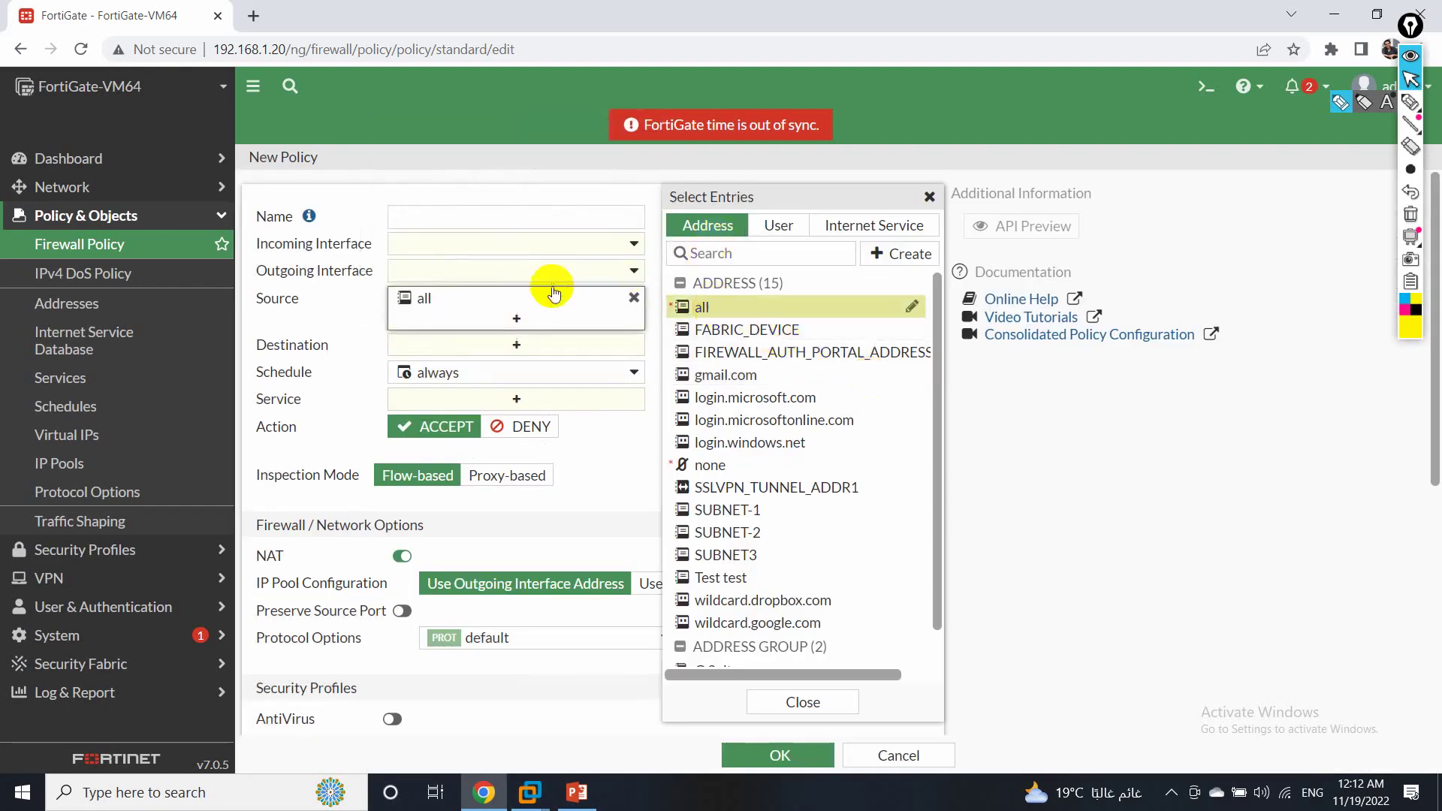
click(634, 297)
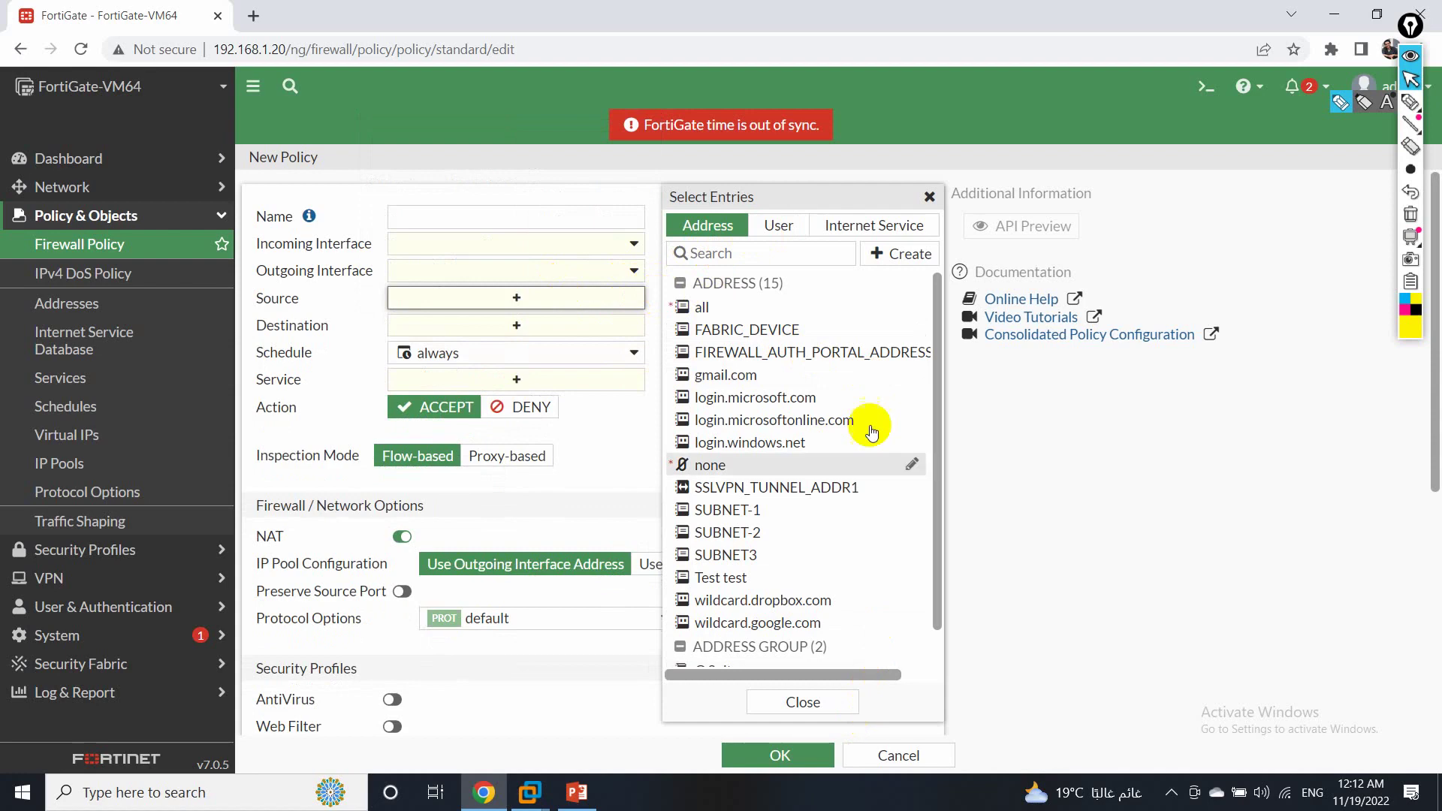
Set a new source address's type to IP Range, cancel it, and return to PowerPoint.
click(906, 254)
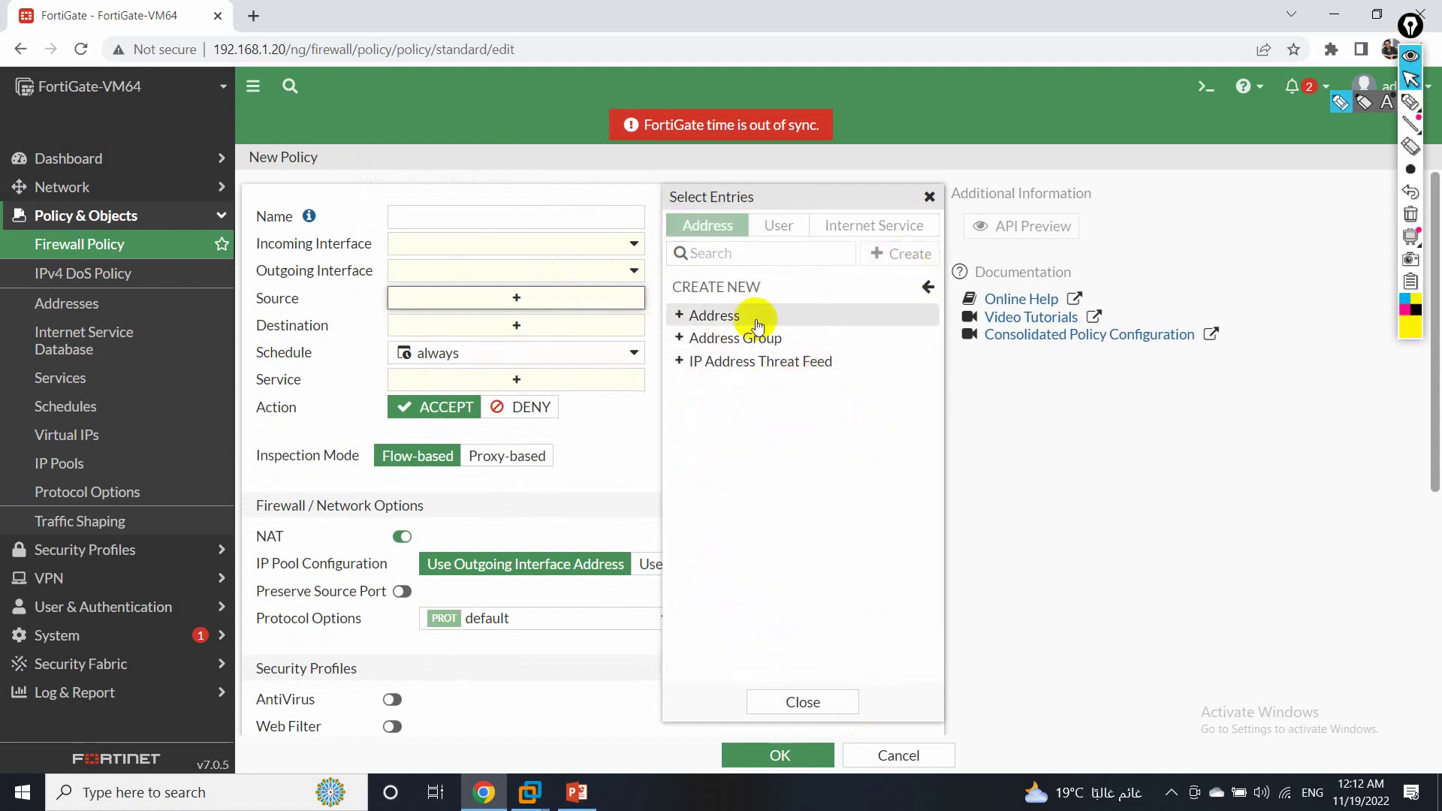
click(714, 315)
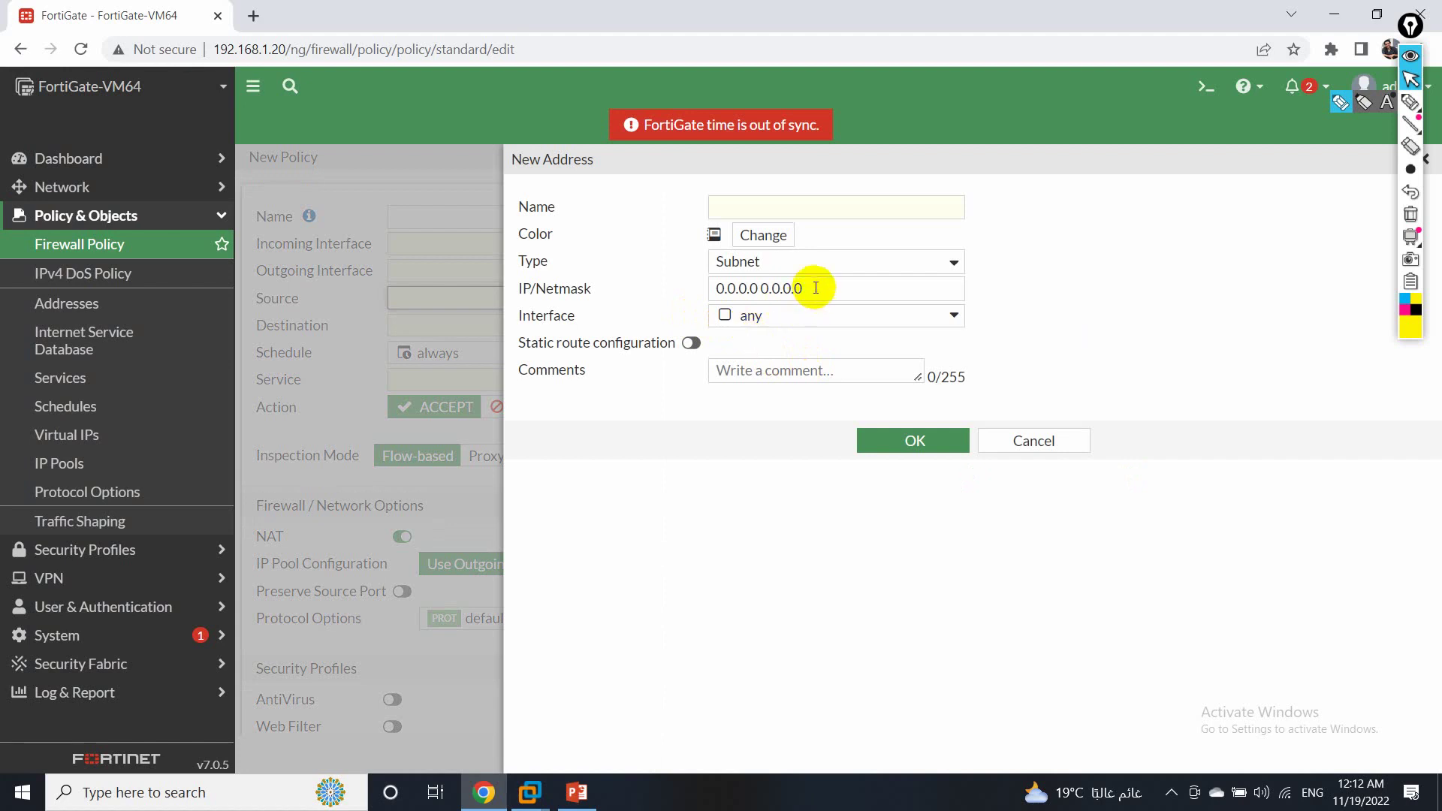
click(954, 261)
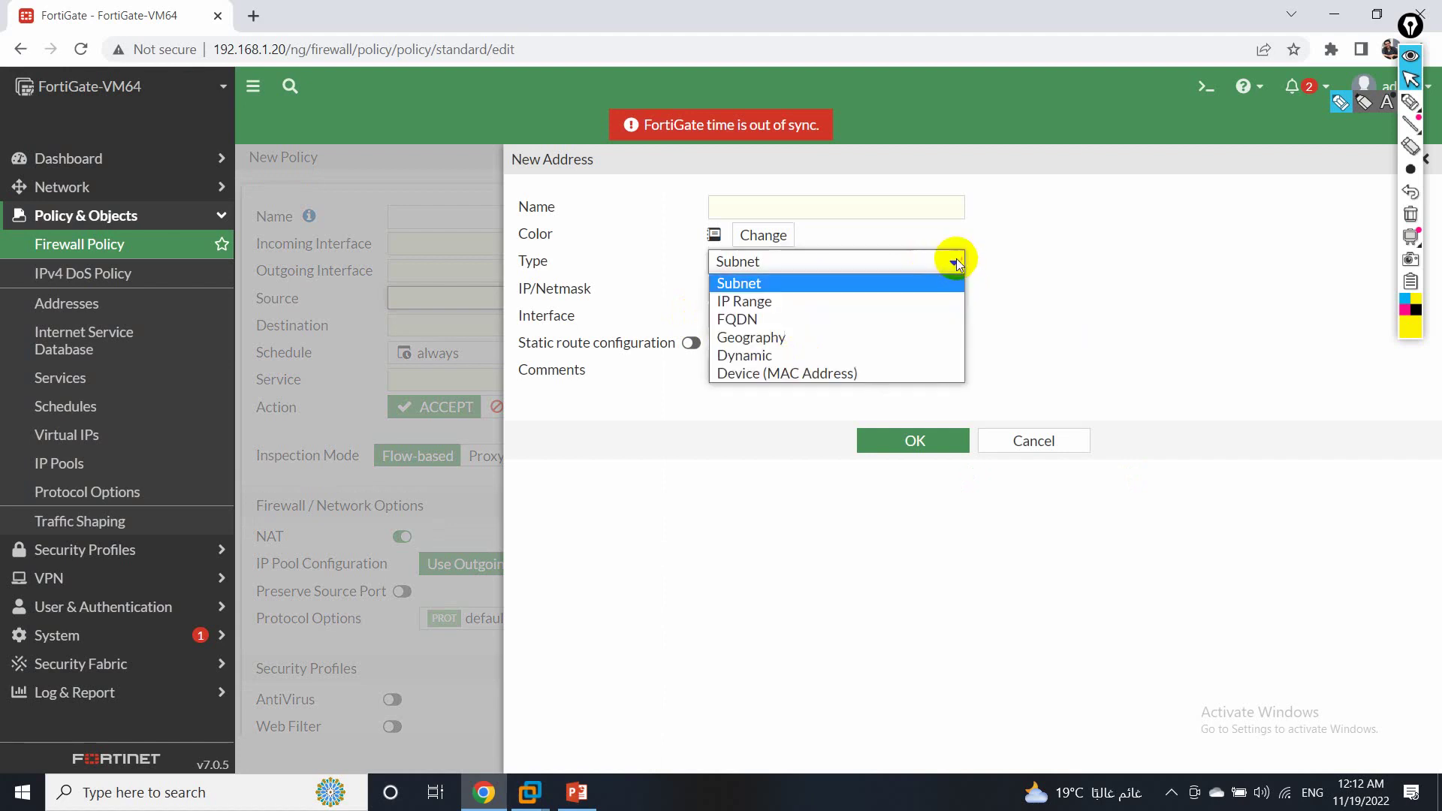
click(906, 299)
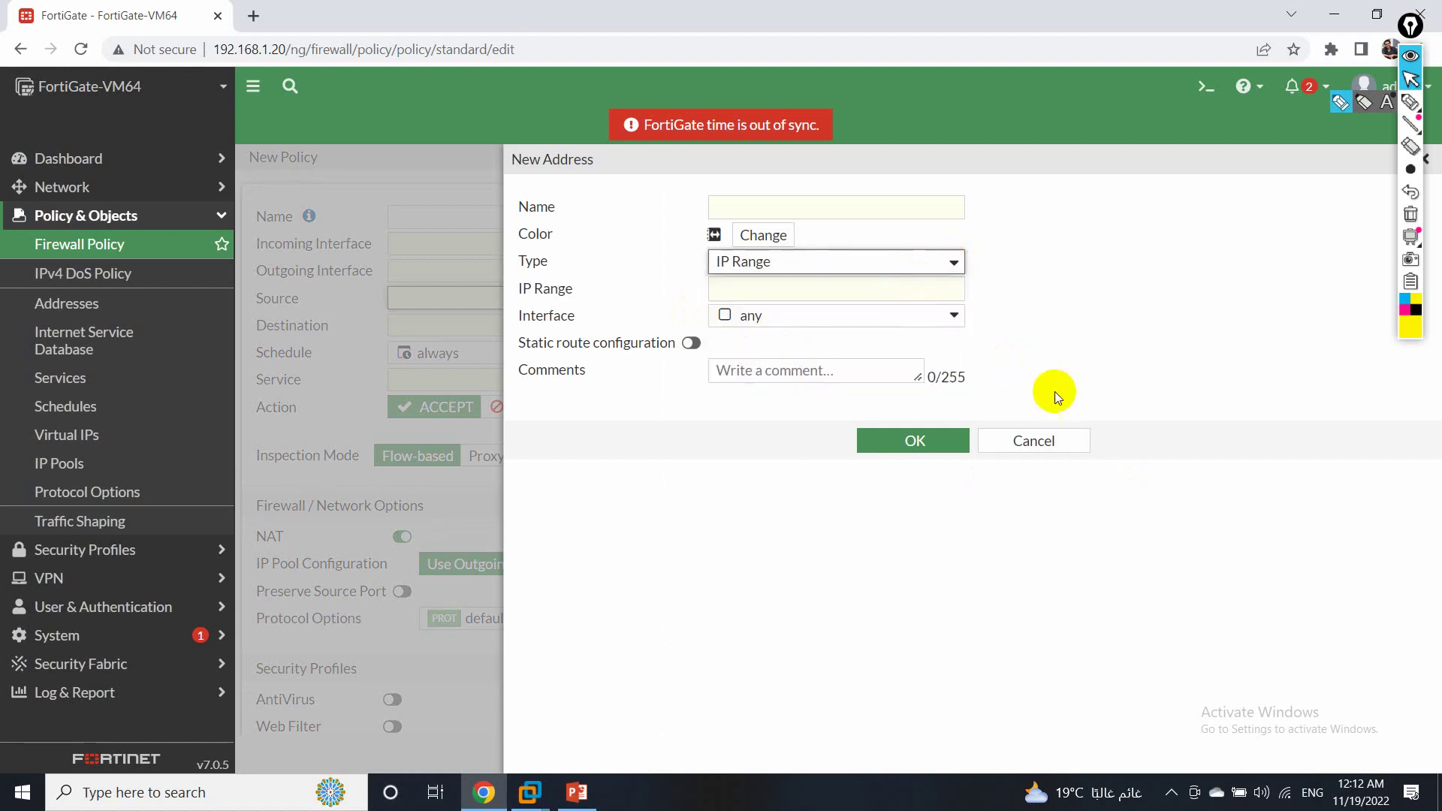
click(1053, 432)
click(589, 795)
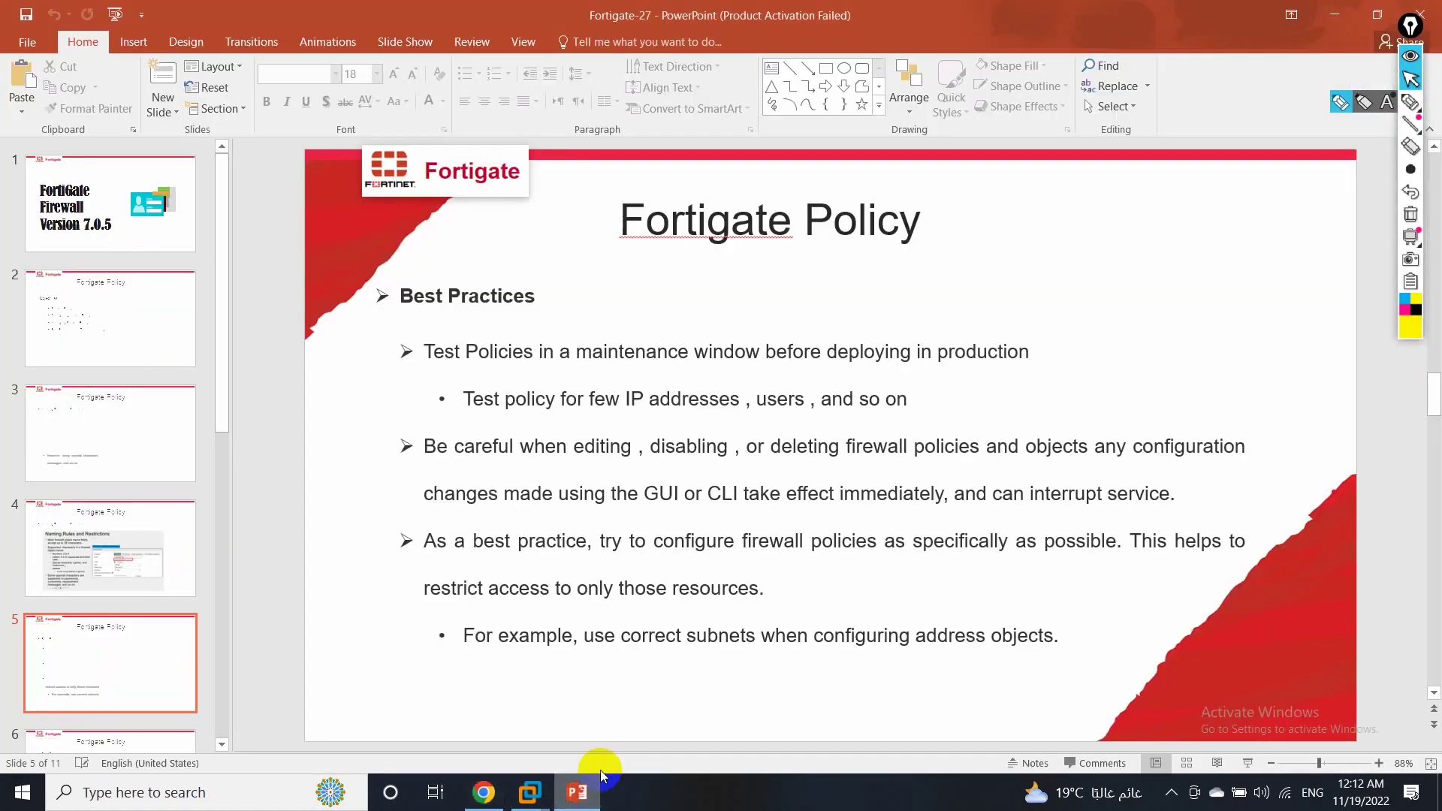
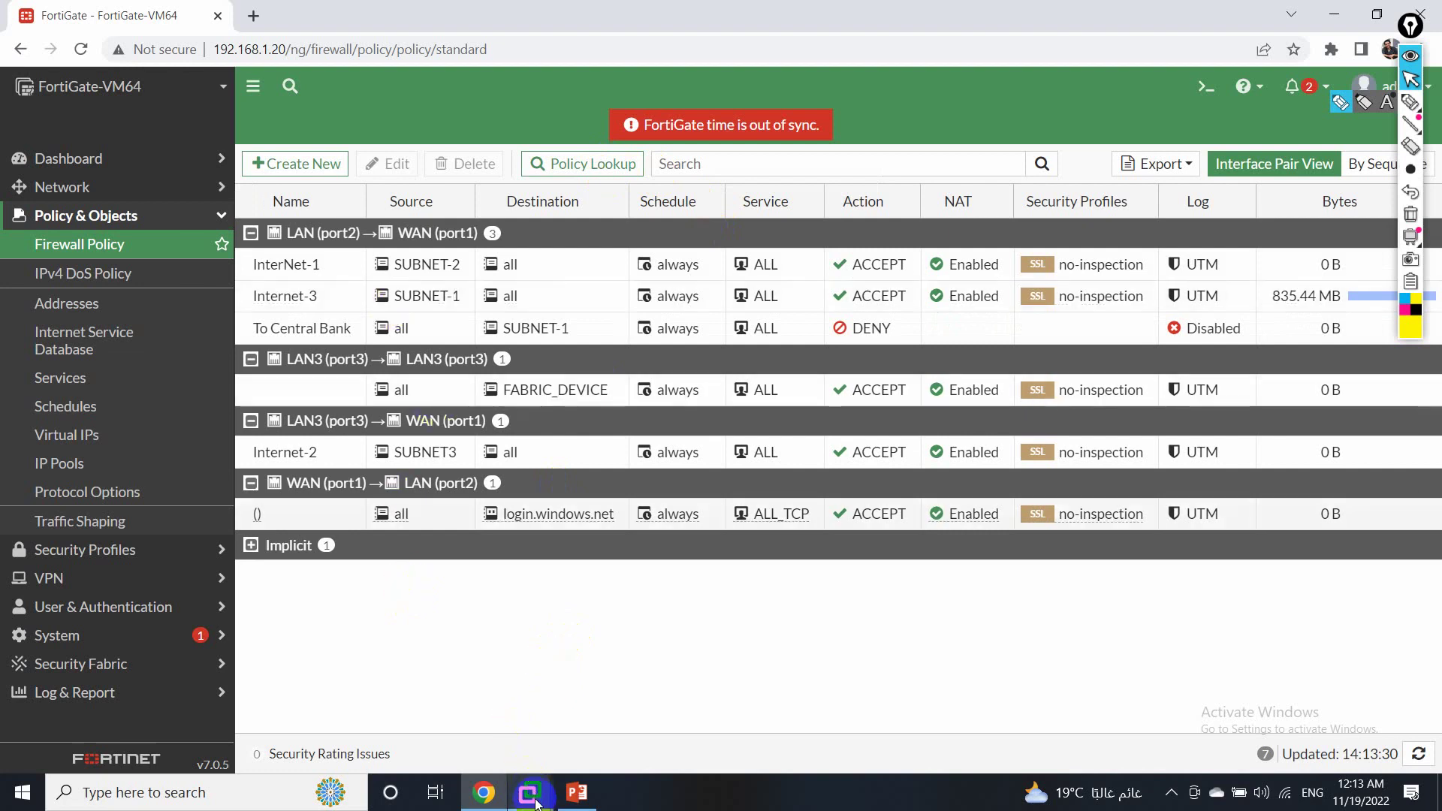
View the firewall policy list grouped as LAN-to-WAN, LAN3, LAN3-to-WAN and WAN-to-LAN.
mouse_move(536, 797)
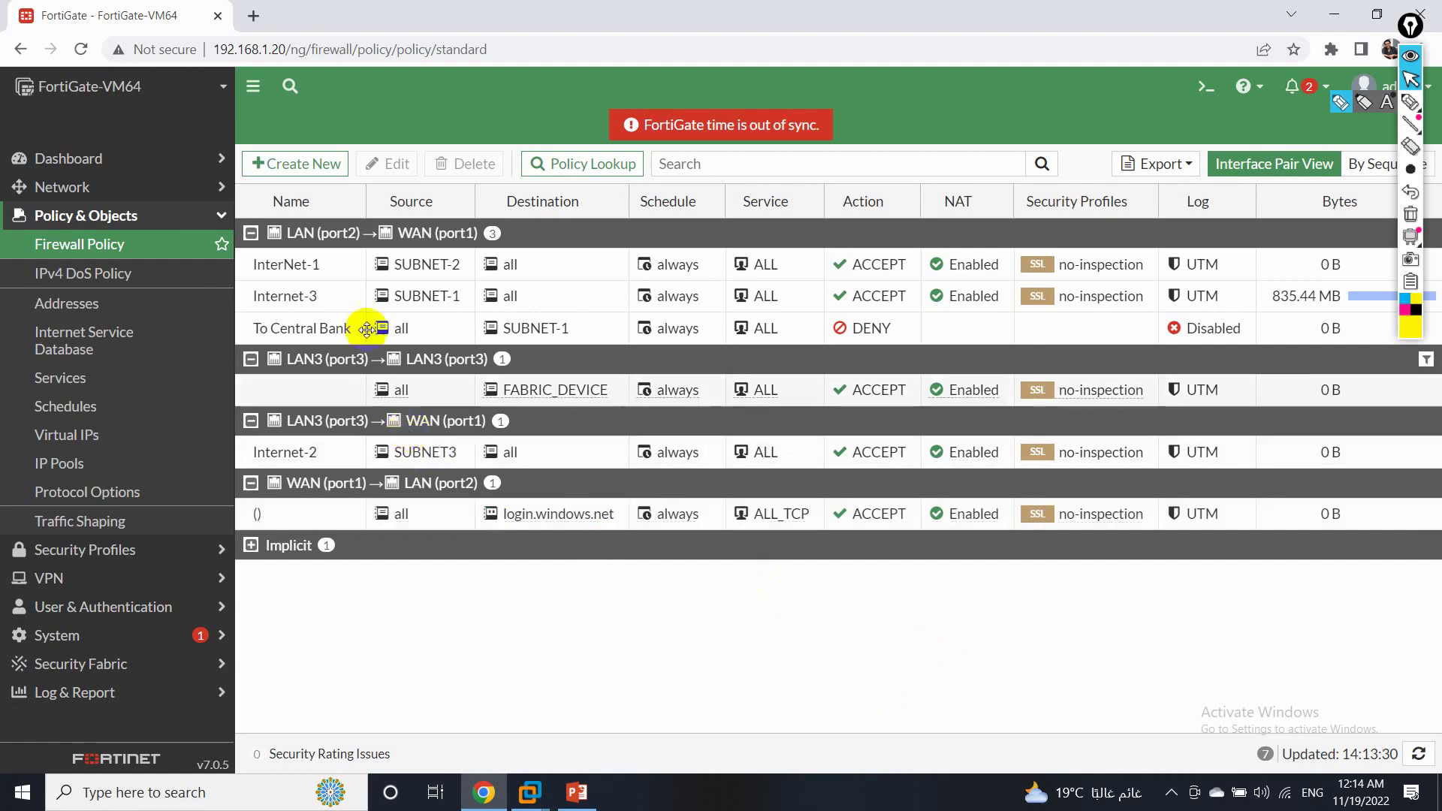
Start a policy lookup for TCP traffic arriving on LAN (port2).
click(564, 165)
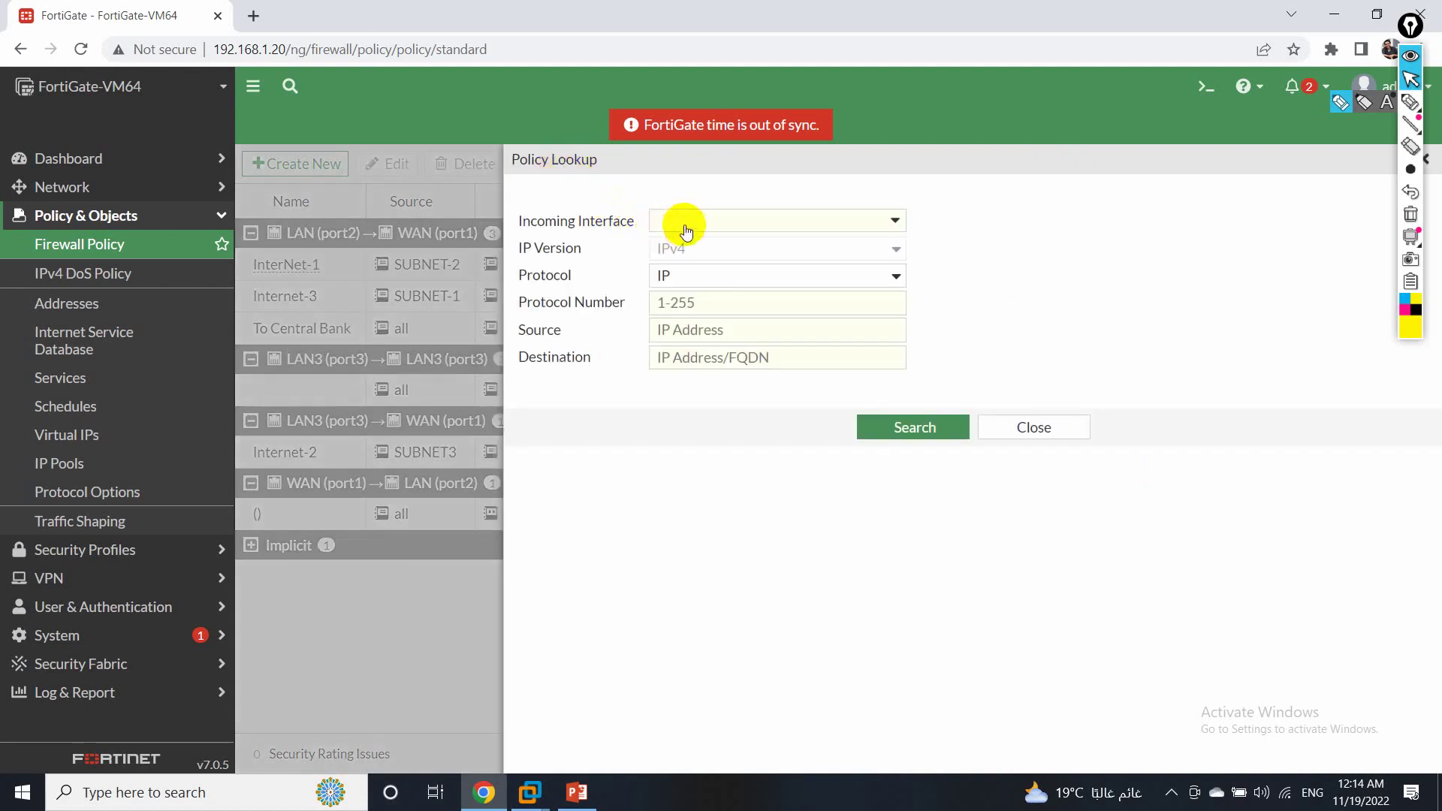
click(685, 222)
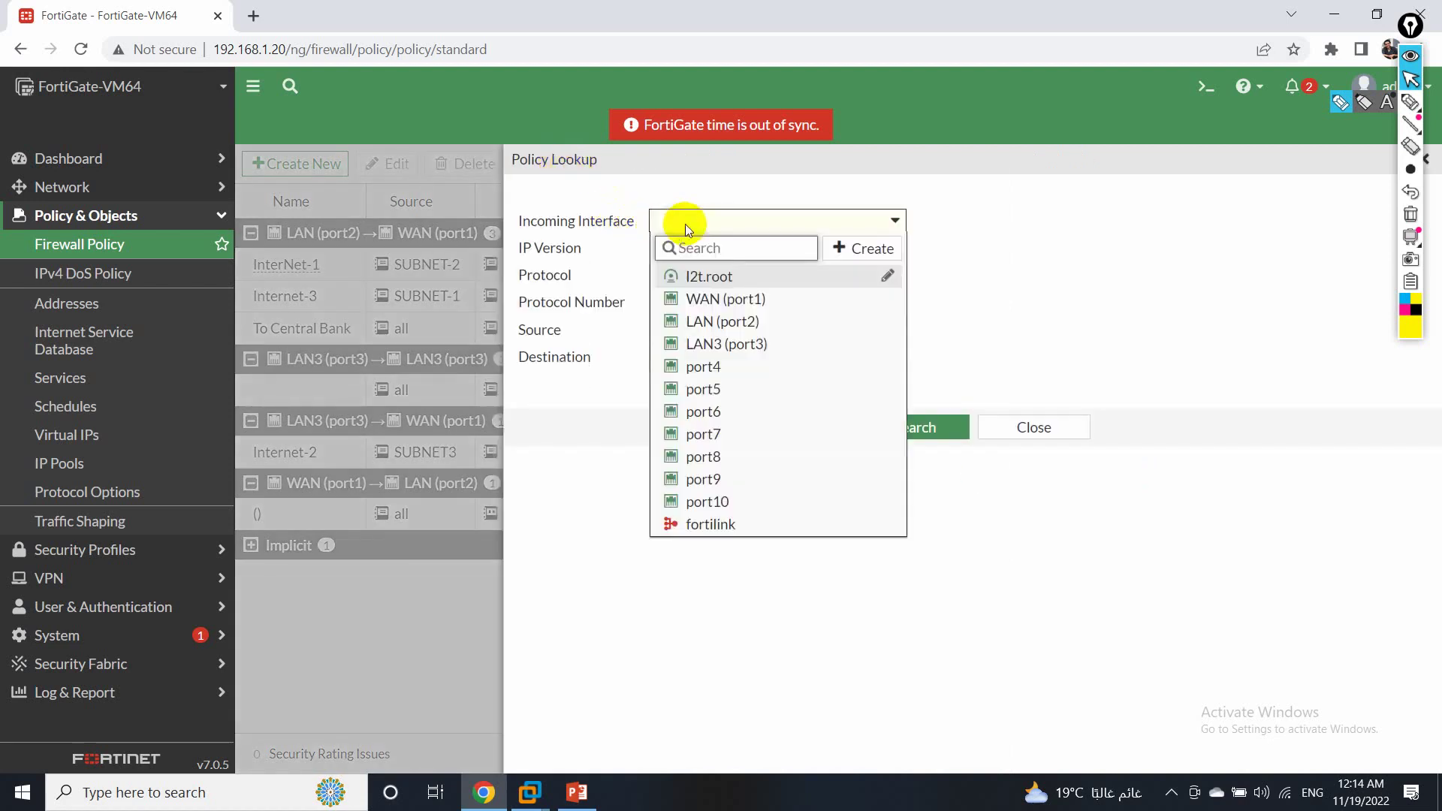
mouse_move(768, 329)
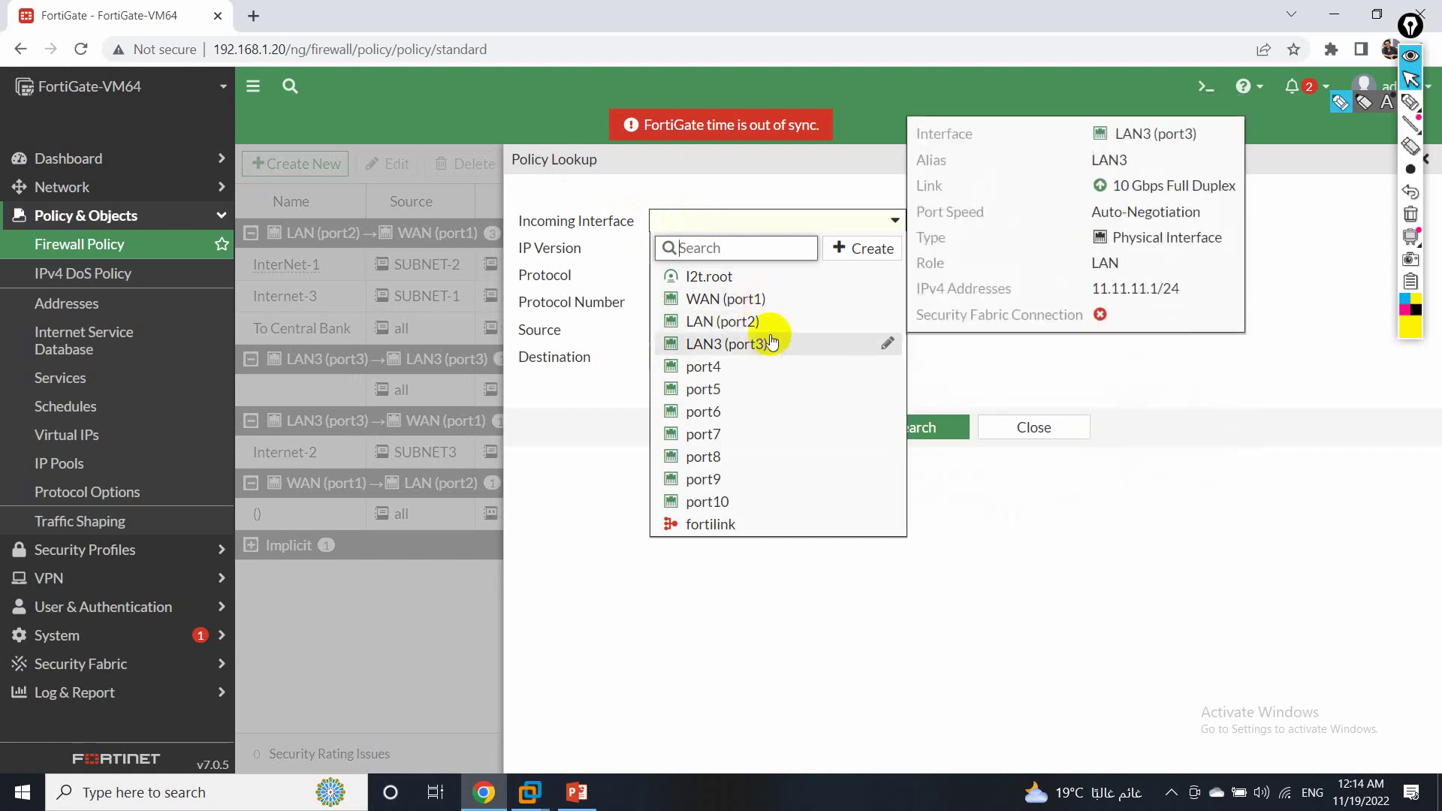
click(766, 321)
click(716, 276)
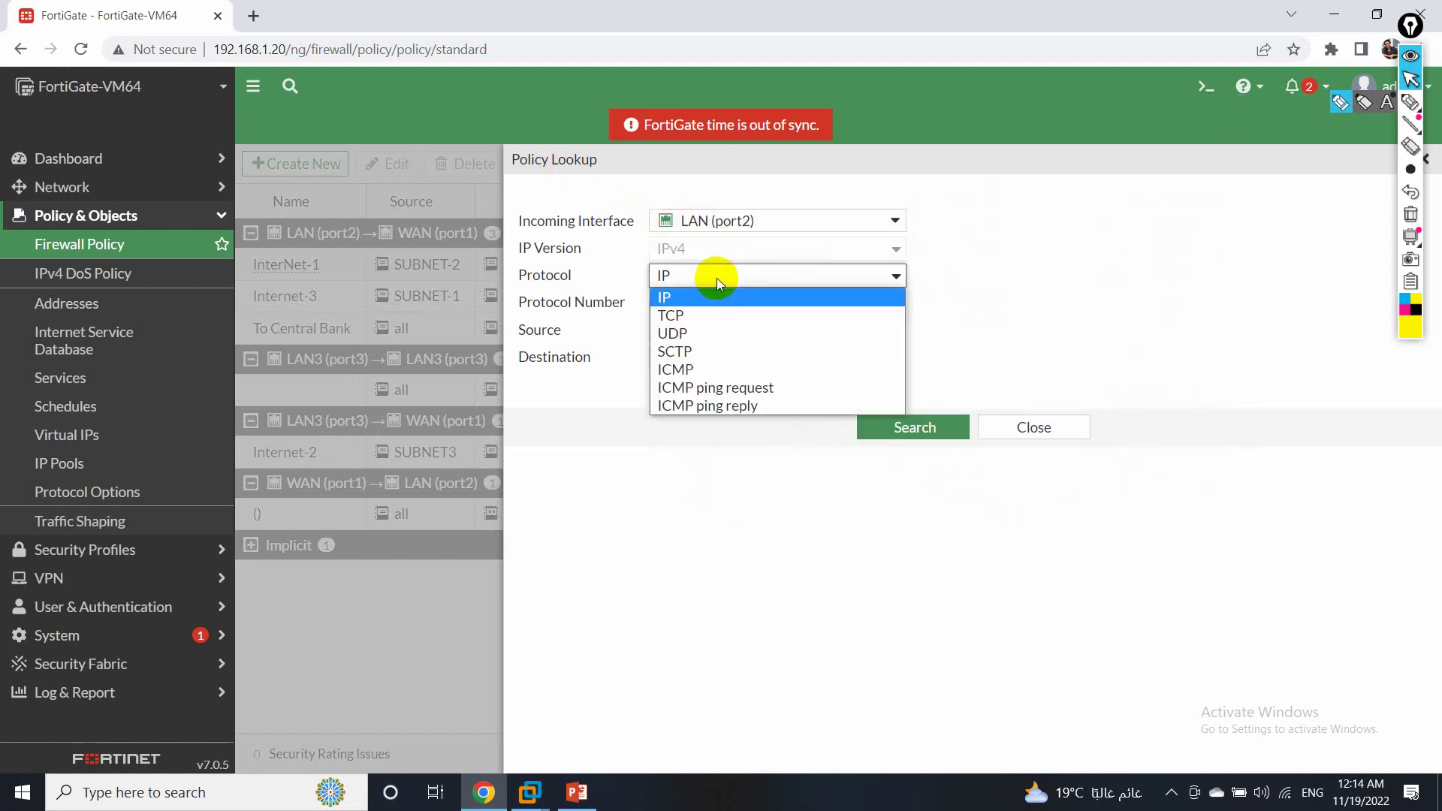
click(724, 318)
click(720, 303)
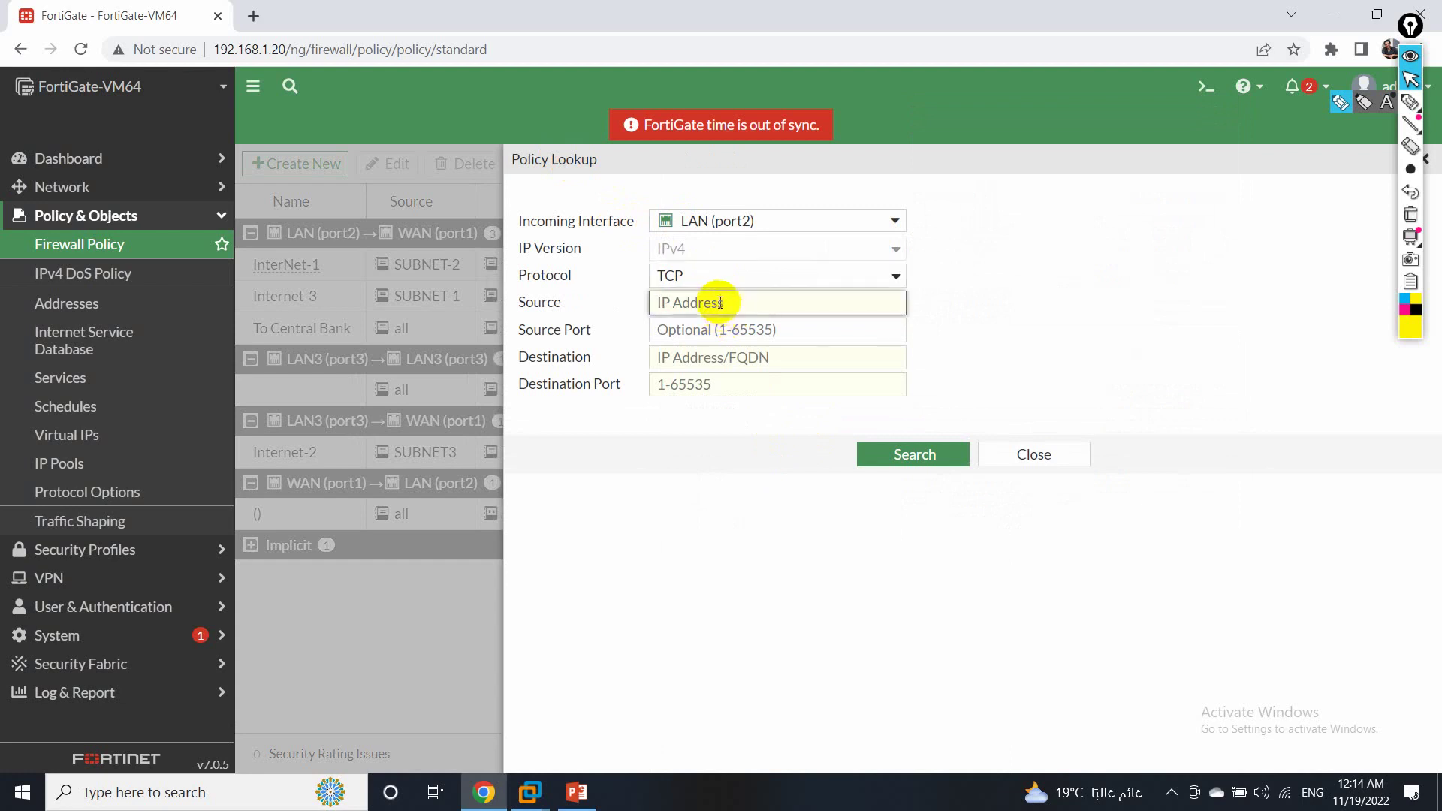
text(10.10.10.)
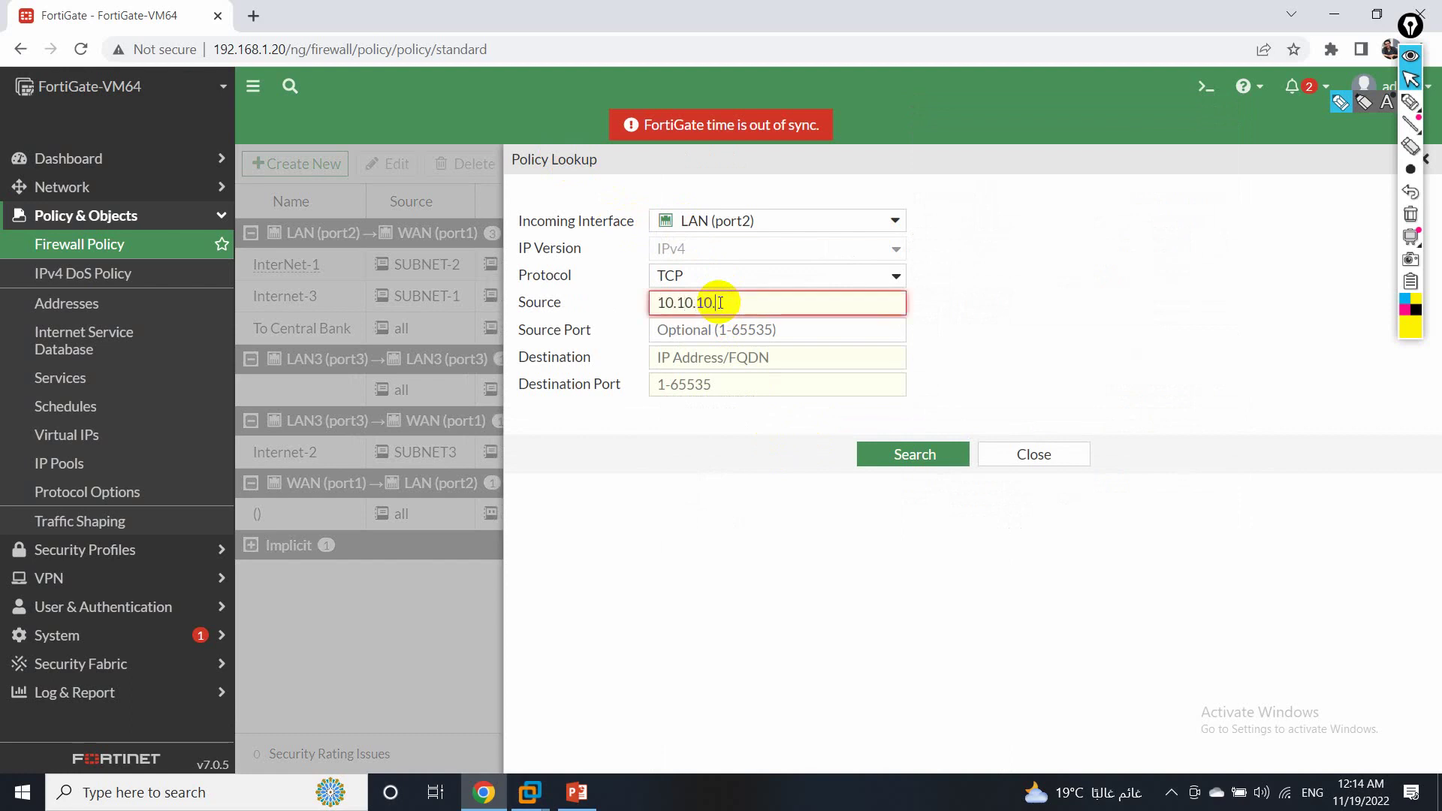
text(50)
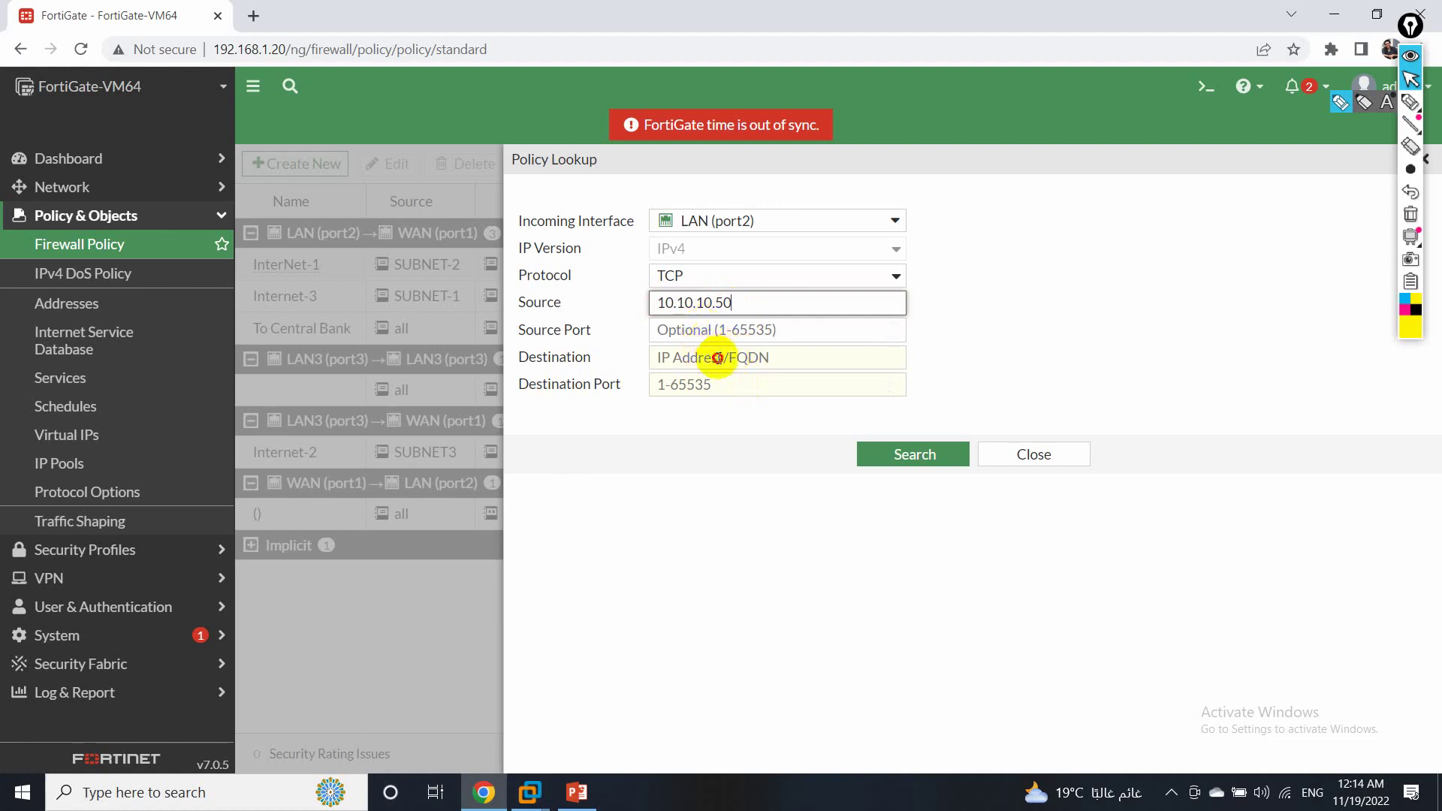
click(732, 352)
text(www.google)
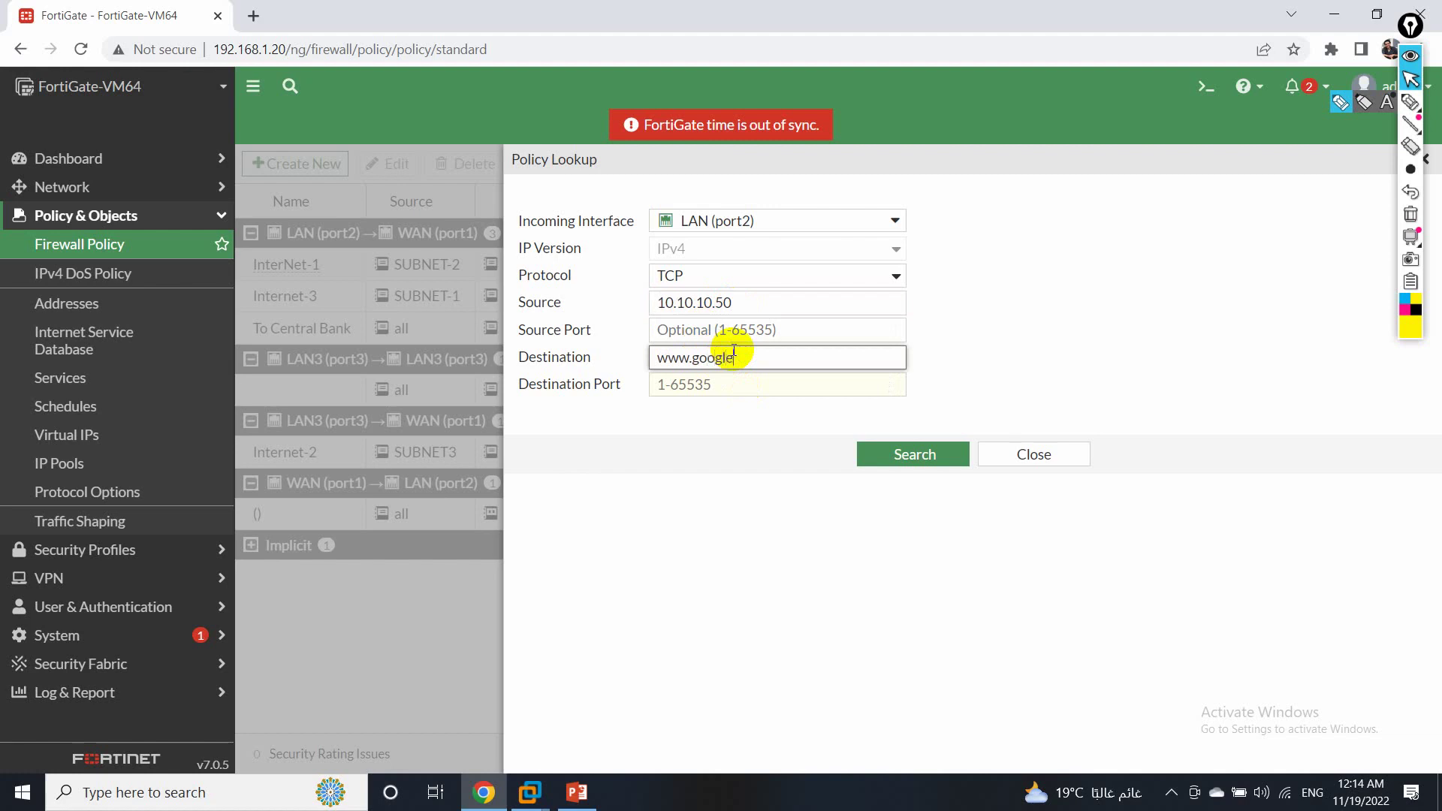
text(.com)
click(761, 387)
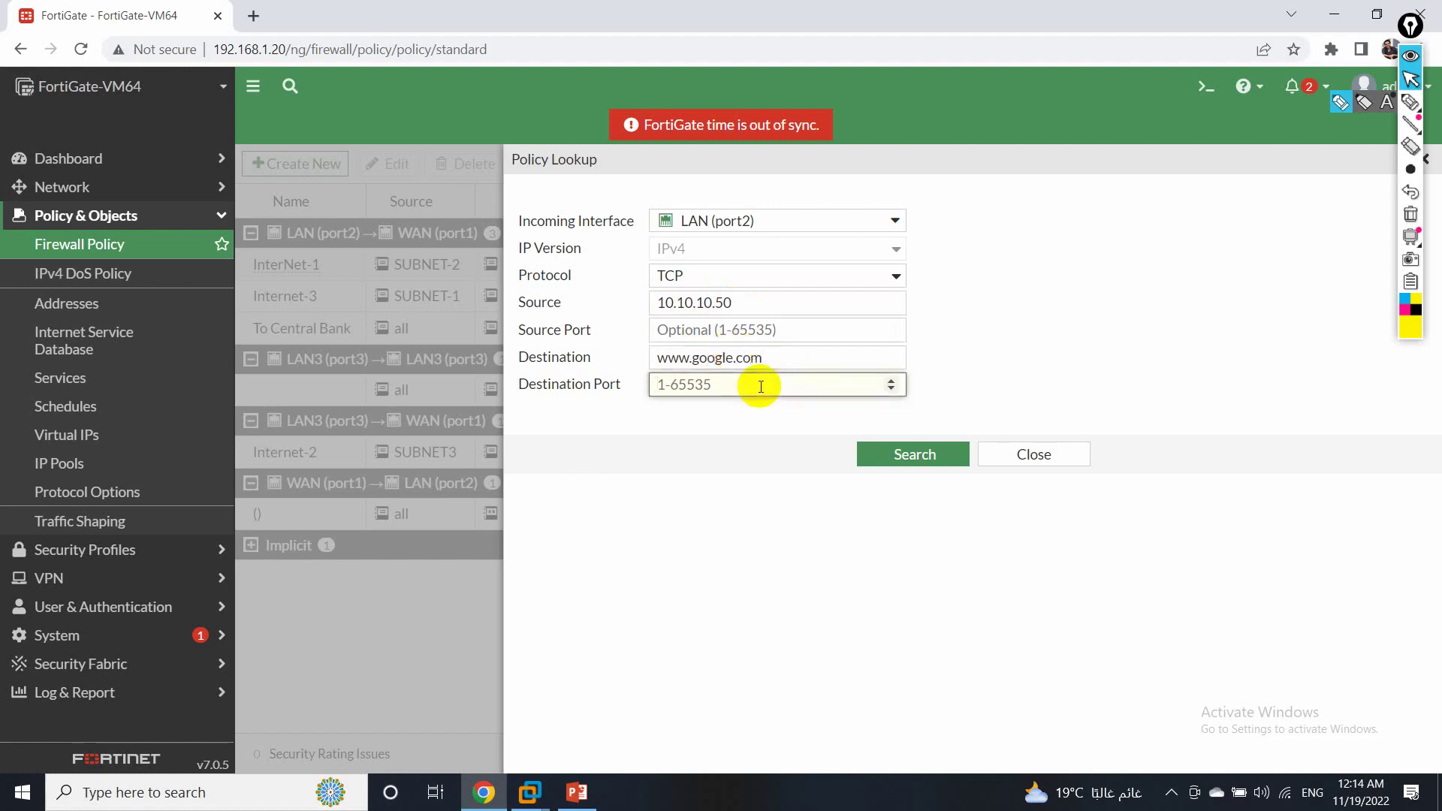
text(443)
click(928, 456)
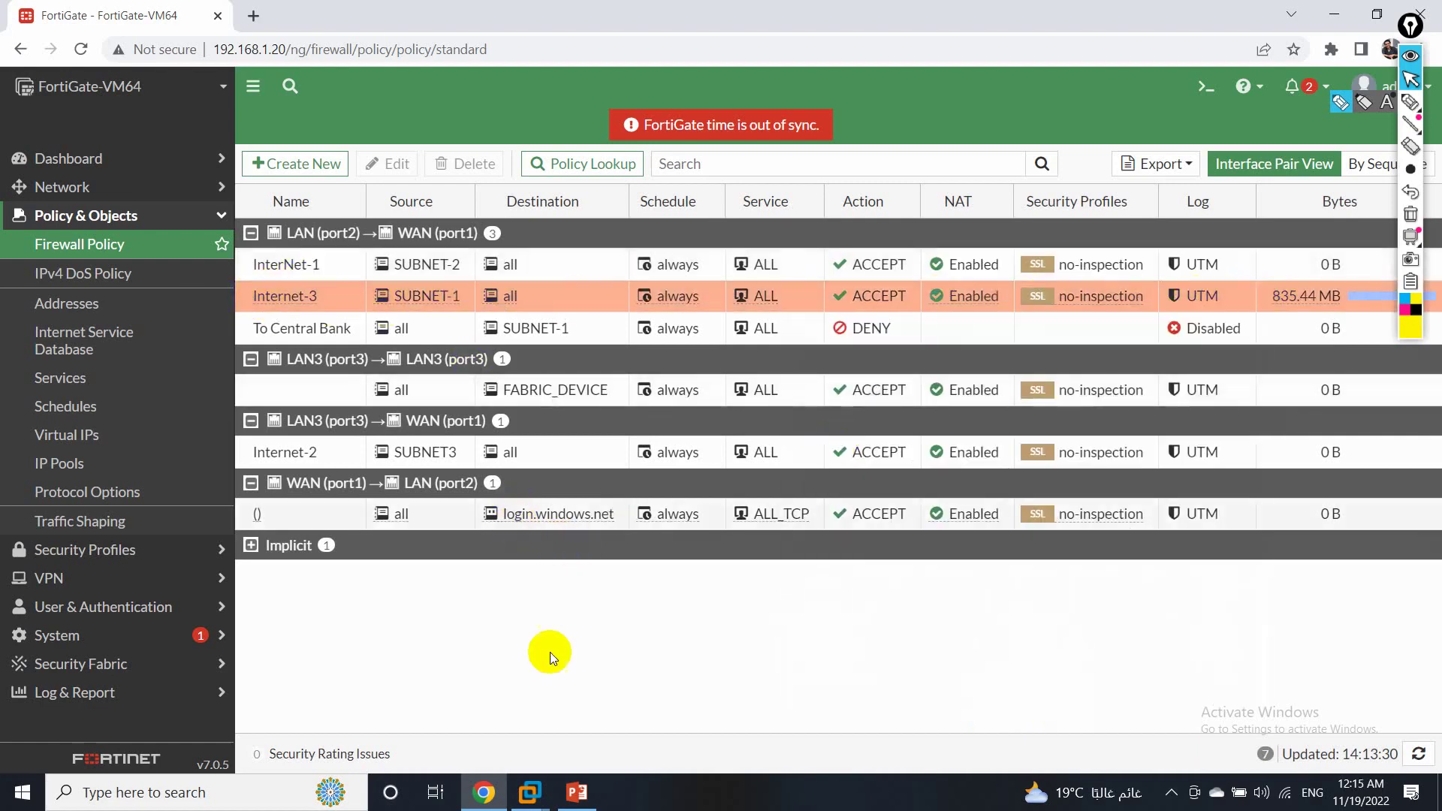
Check Internet-3's source SUBNET-1 is 10.10.10.0/24, cancel unchanged, and reopen Policy Lookup.
click(461, 296)
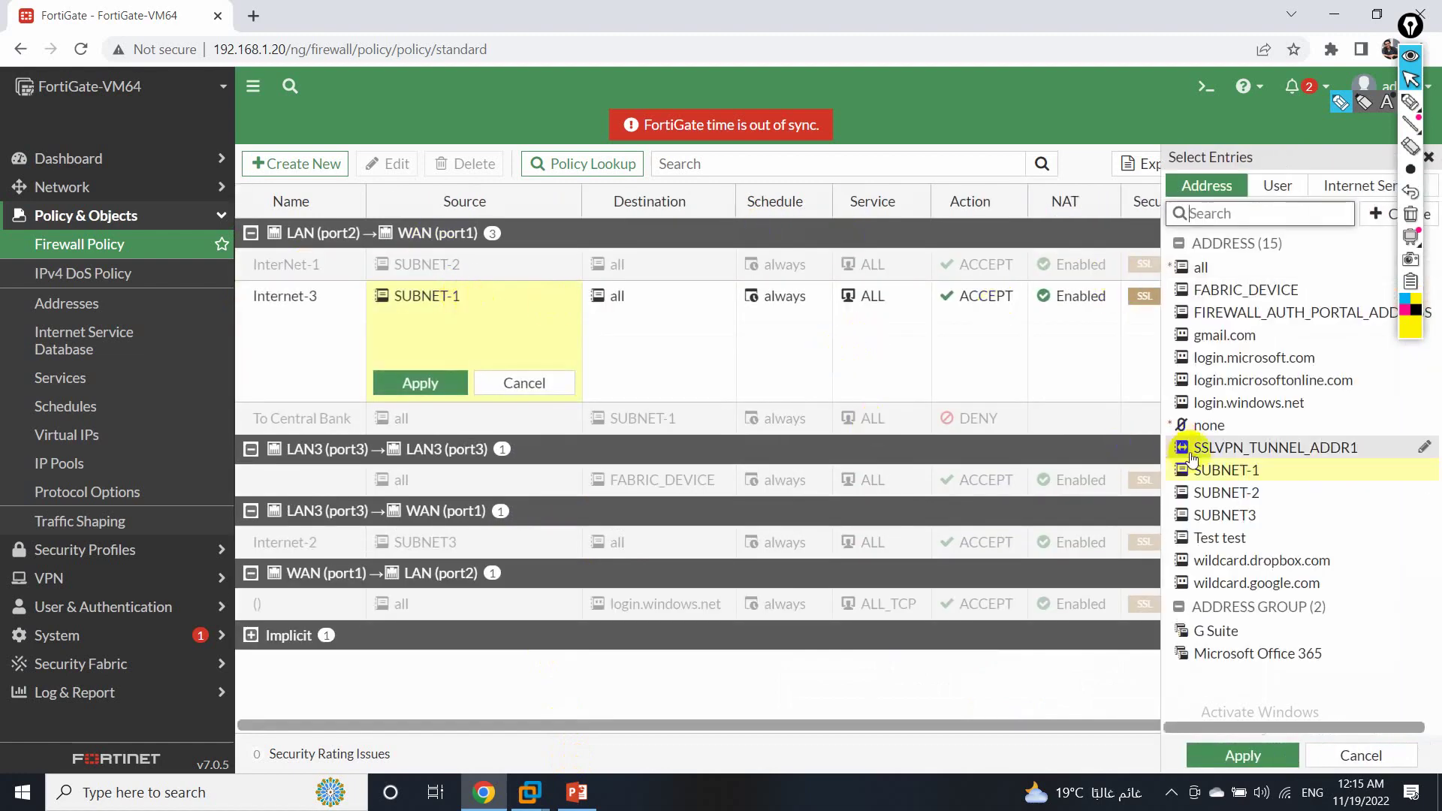
mouse_move(1201, 471)
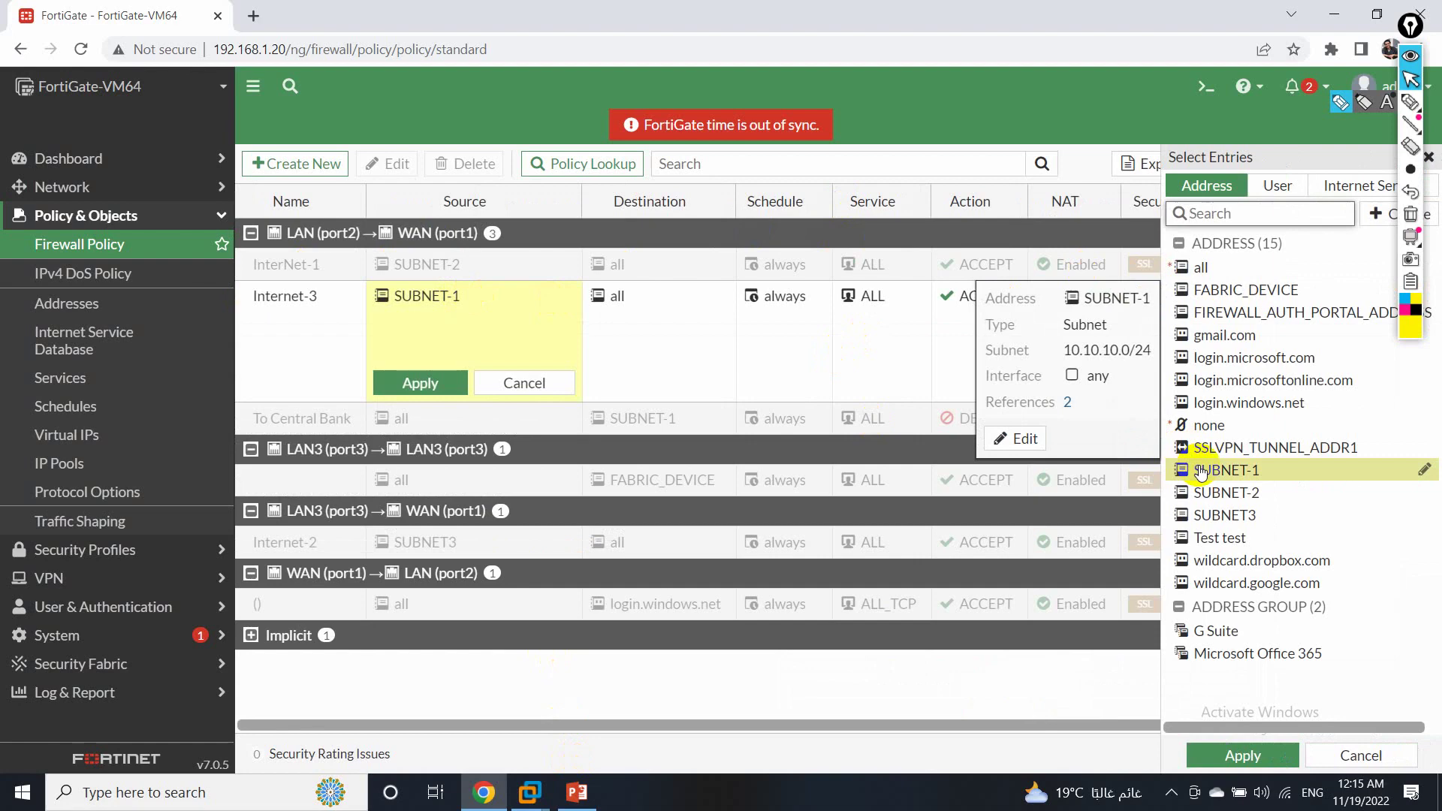
click(539, 383)
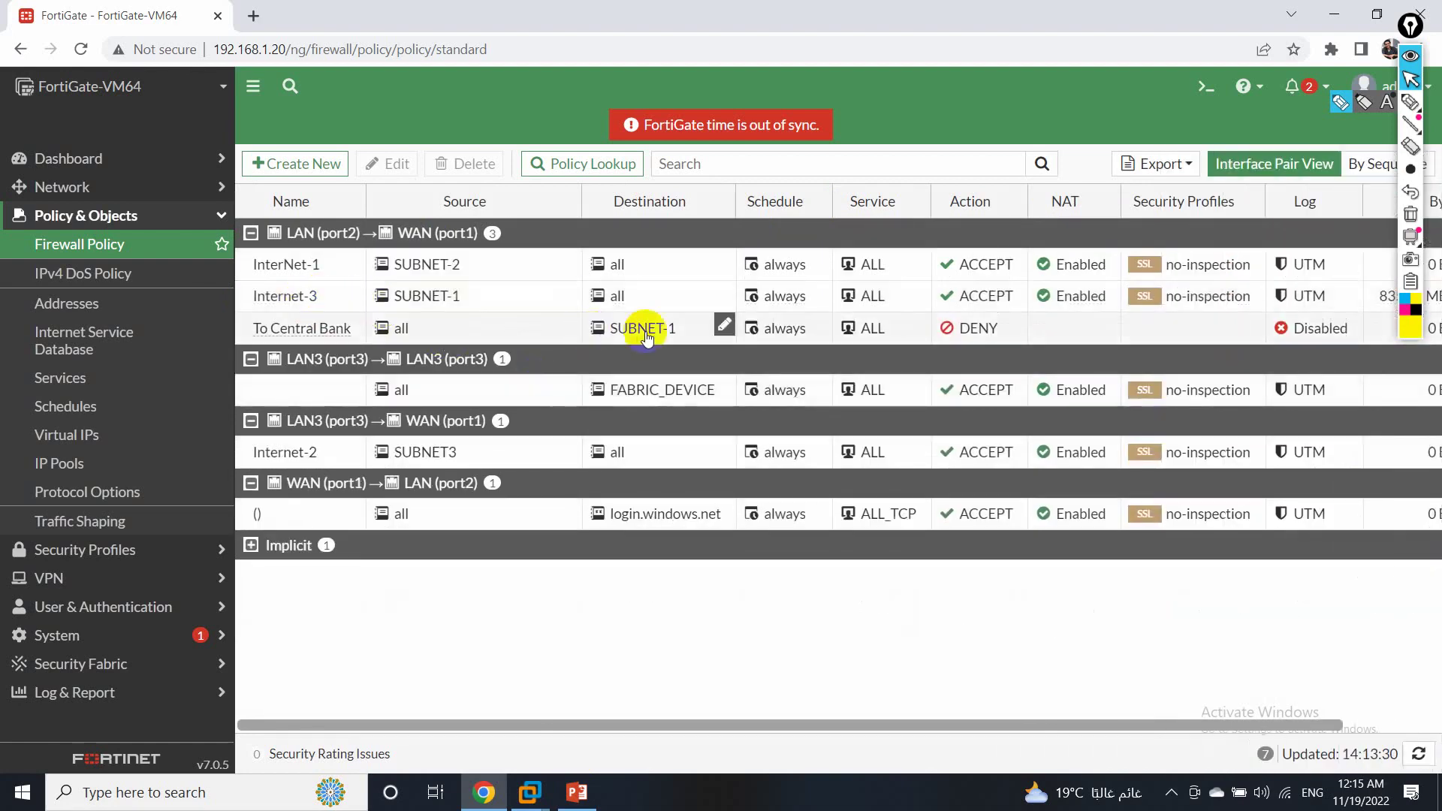
click(631, 163)
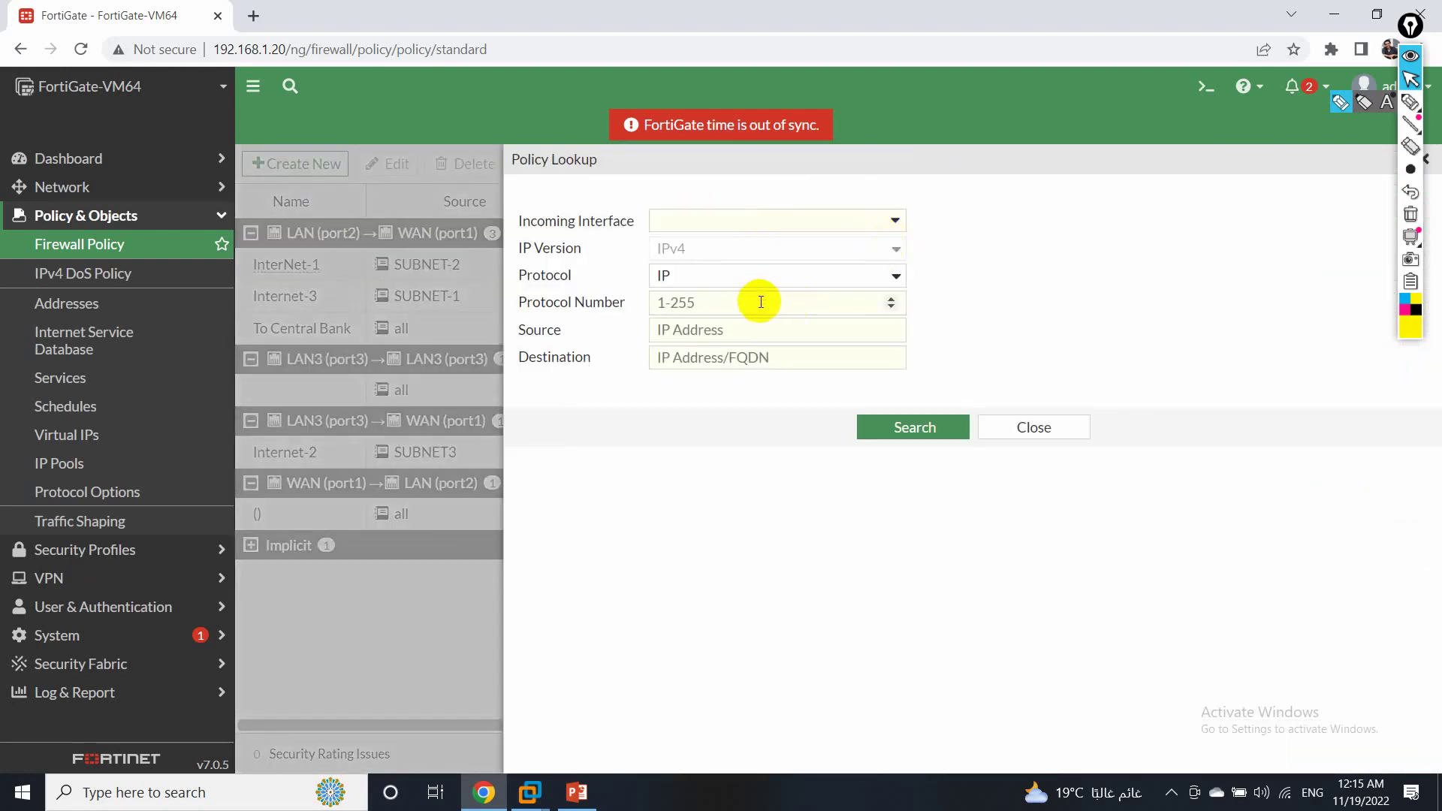
Set the lookup's incoming interface to LAN3 (port3) and protocol to TCP.
click(729, 225)
mouse_move(744, 331)
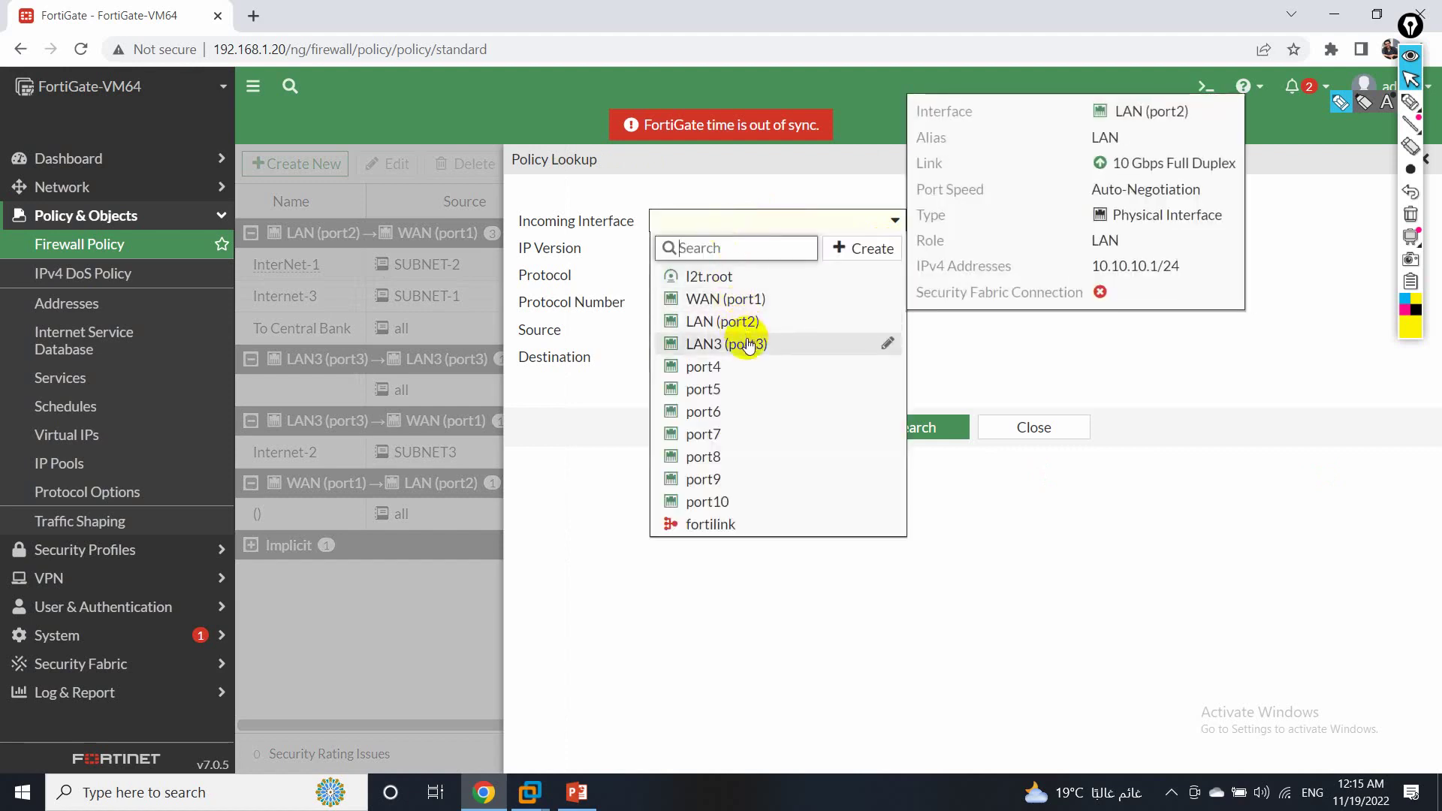
click(744, 344)
click(709, 279)
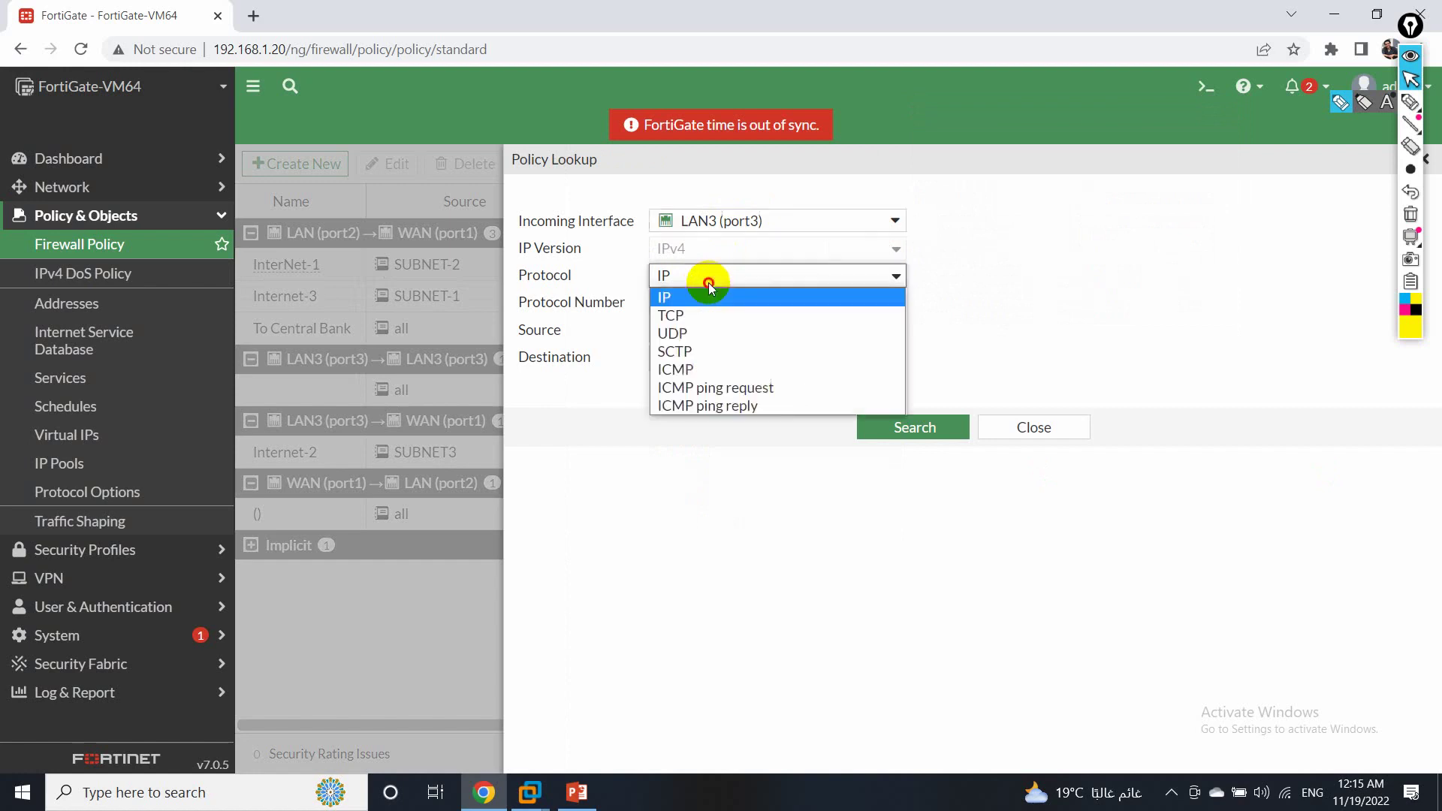
click(719, 313)
click(718, 303)
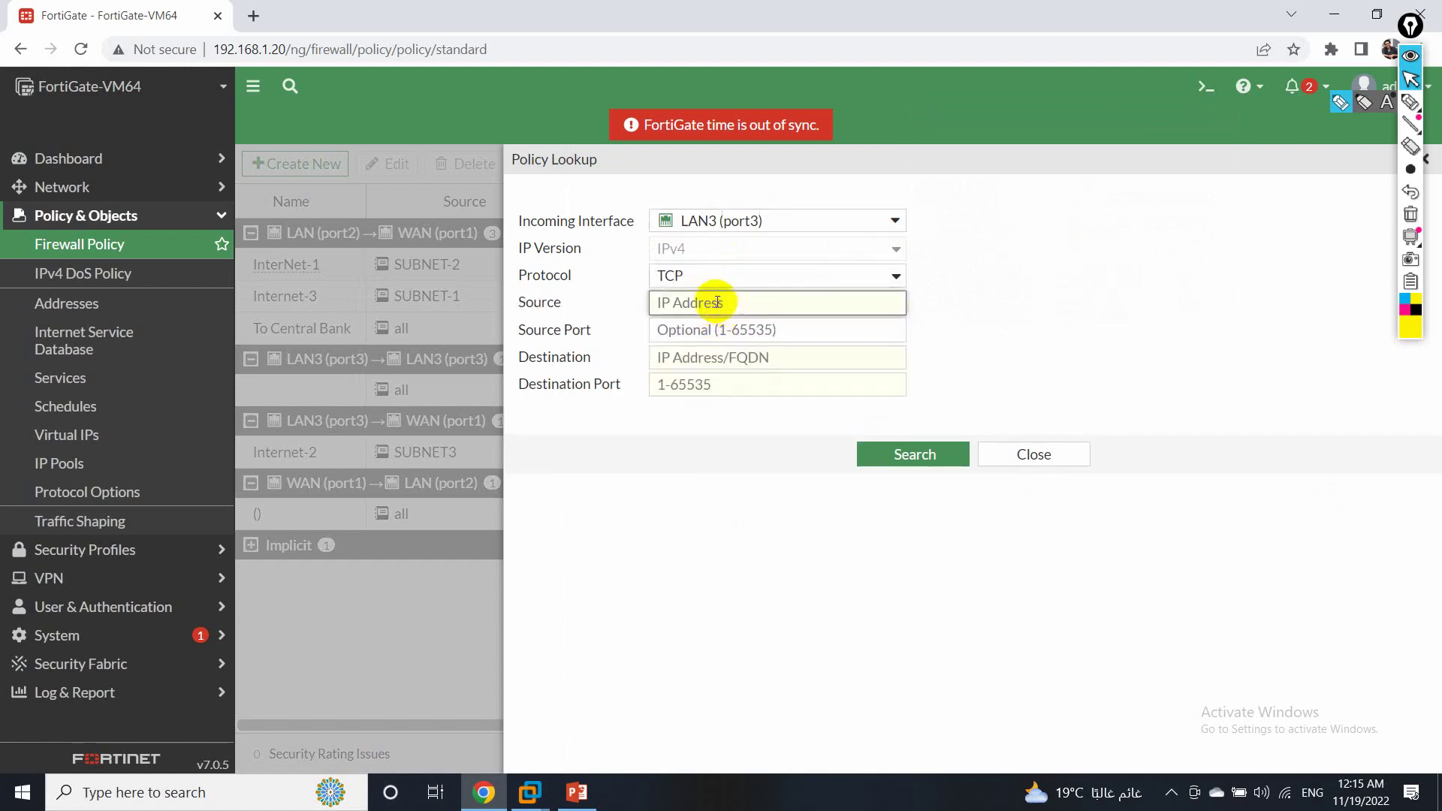
text(20.20.20.1)
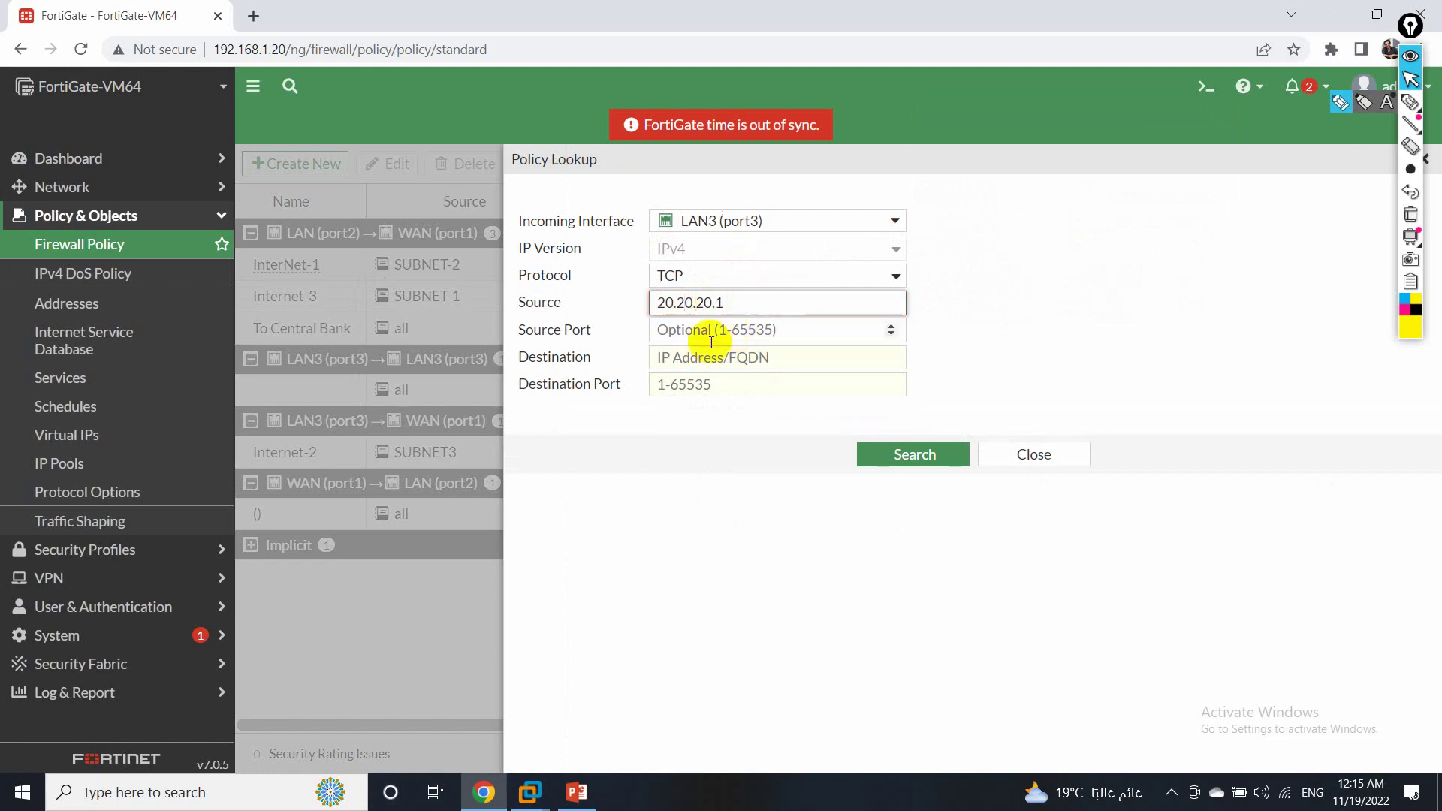
click(706, 353)
text(w)
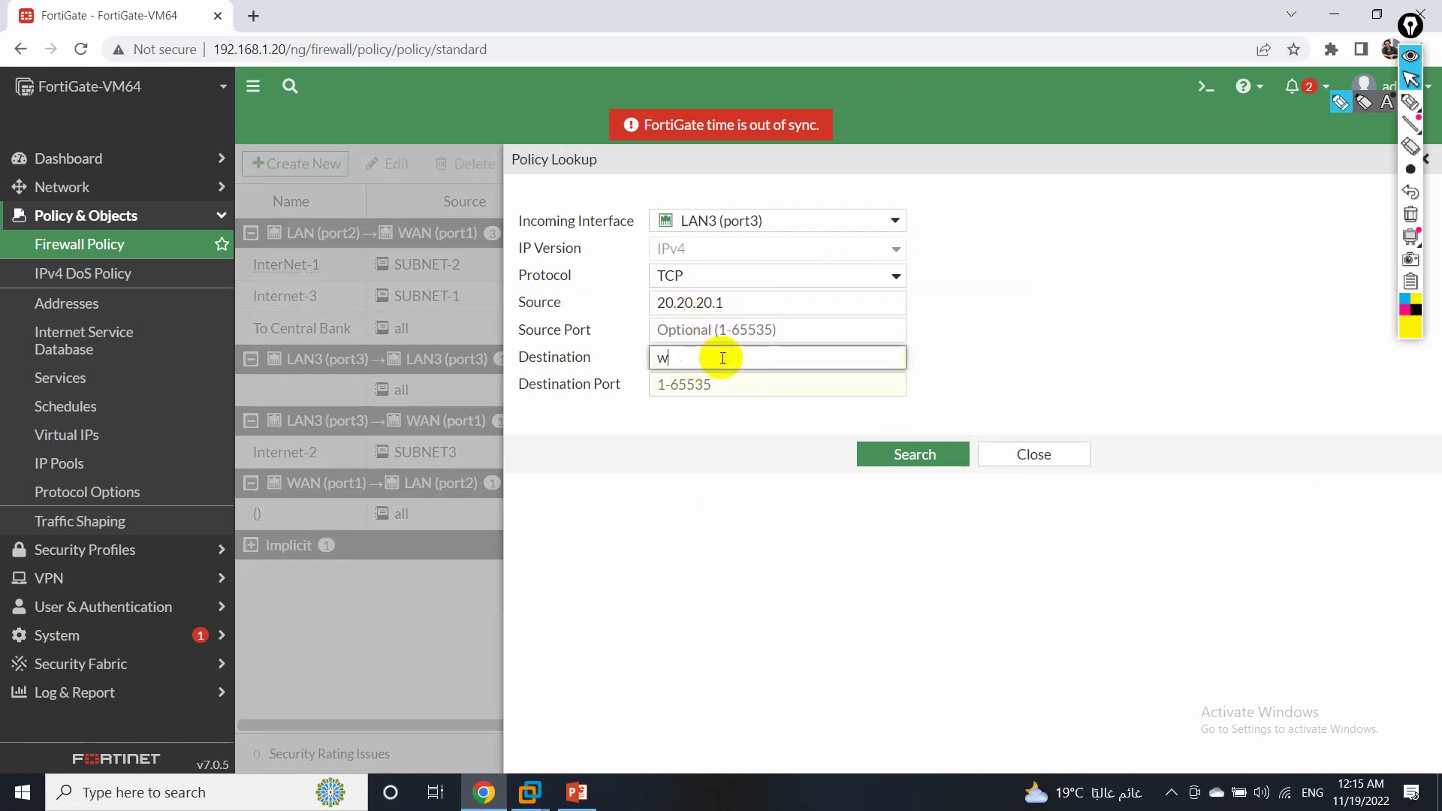
text(ww.google.com)
key(Tab)
text(443)
click(926, 465)
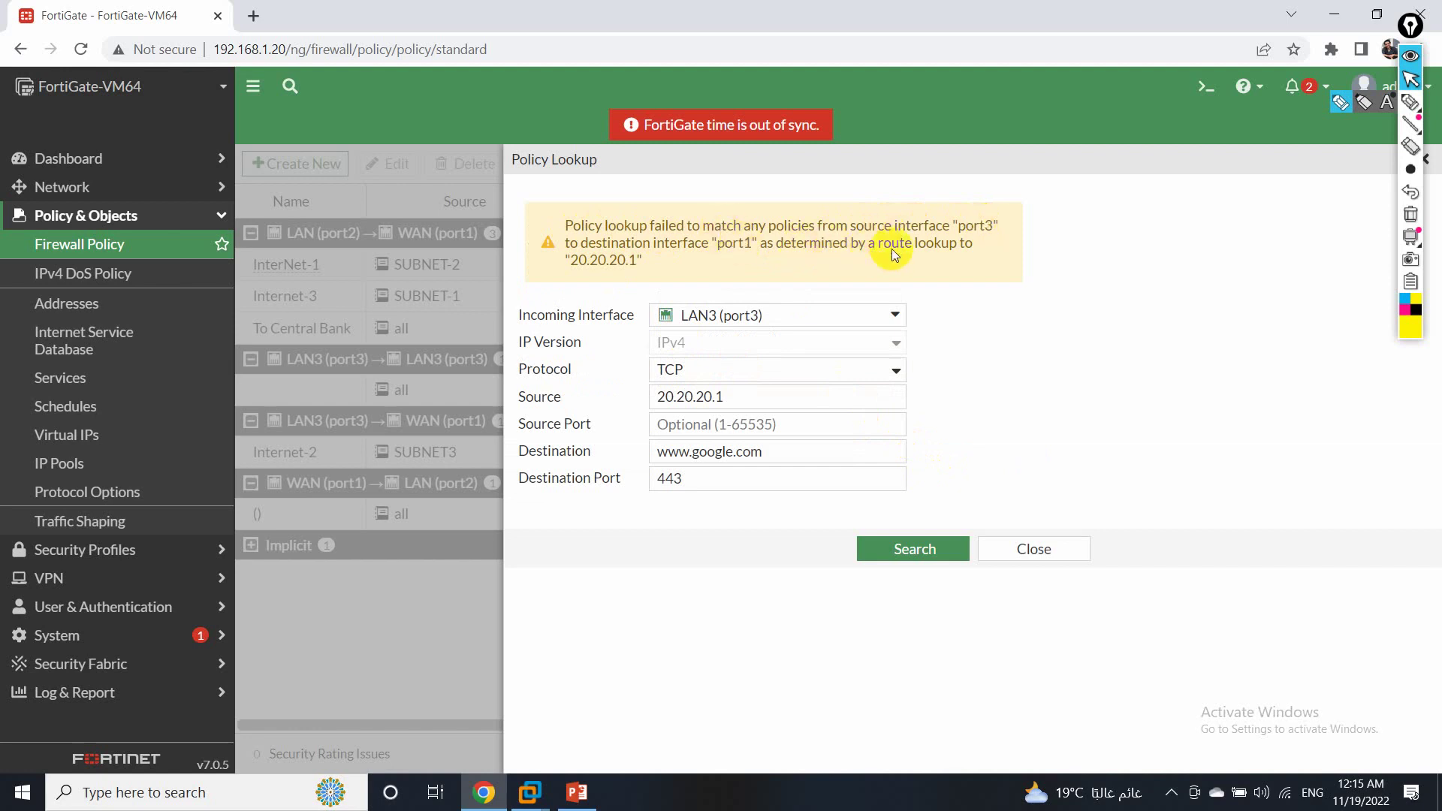
drag(965, 232, 996, 233)
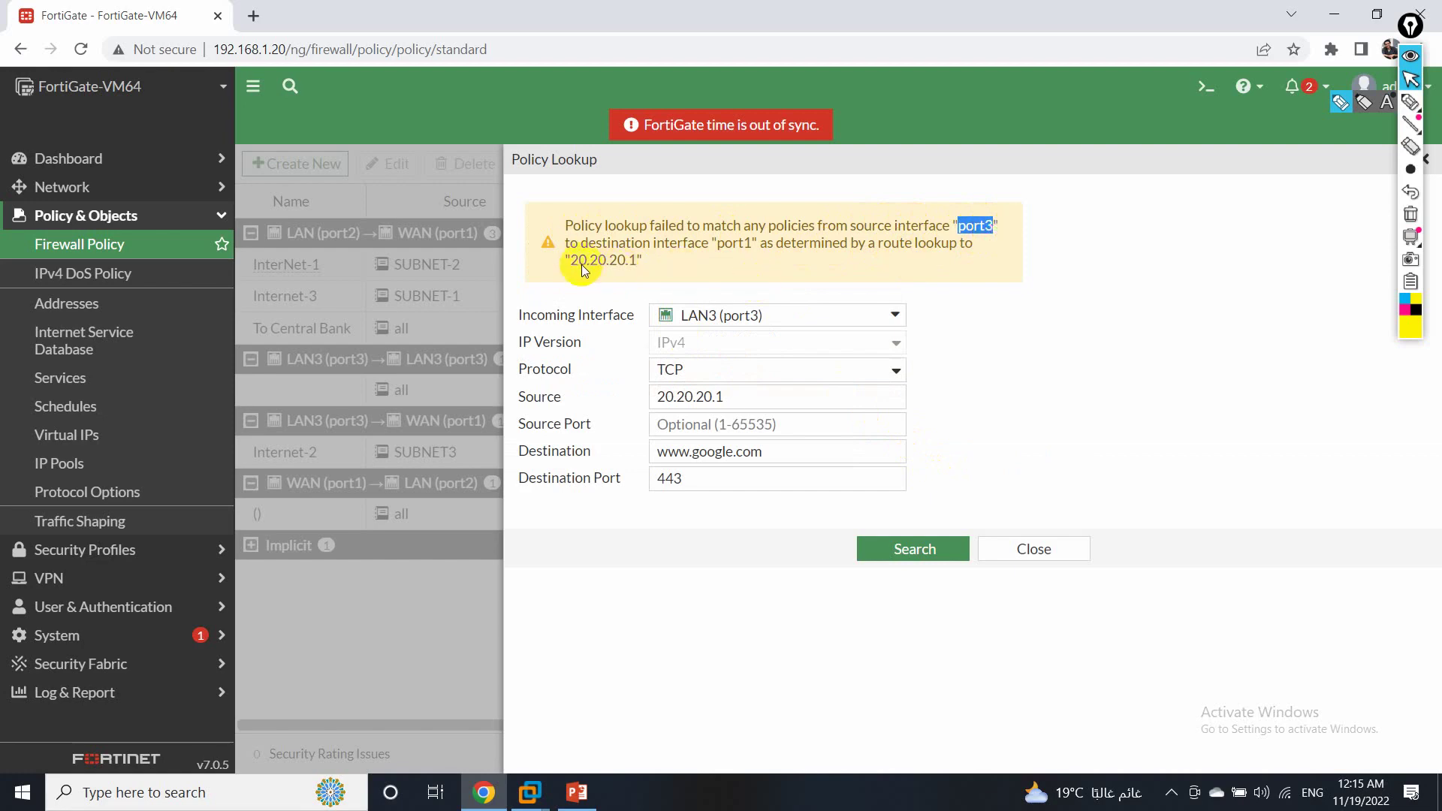
click(1062, 549)
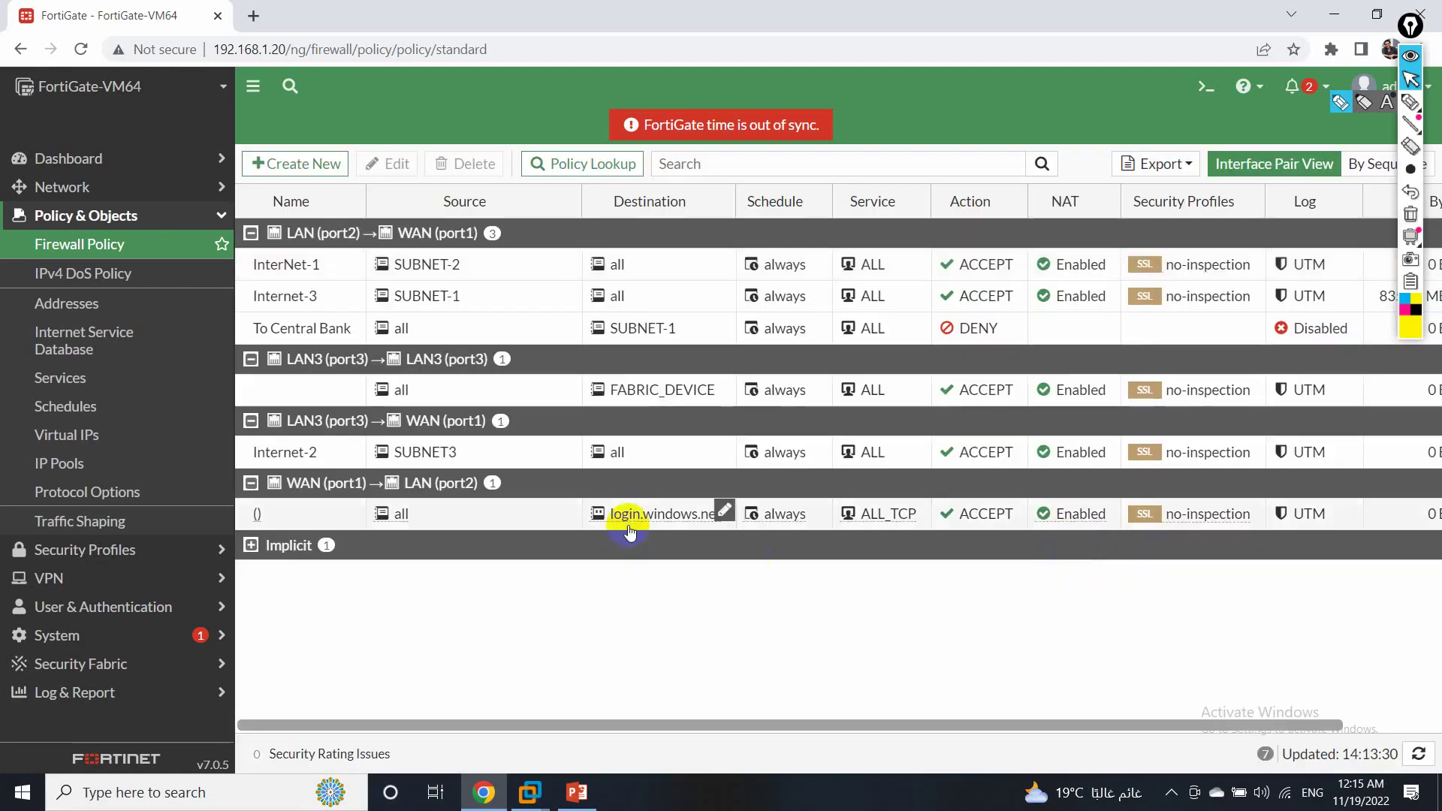
Confirm LAN3 (port3) uses 11.11.11.1/24 in the interfaces list, then return to Firewall Policy.
click(83, 306)
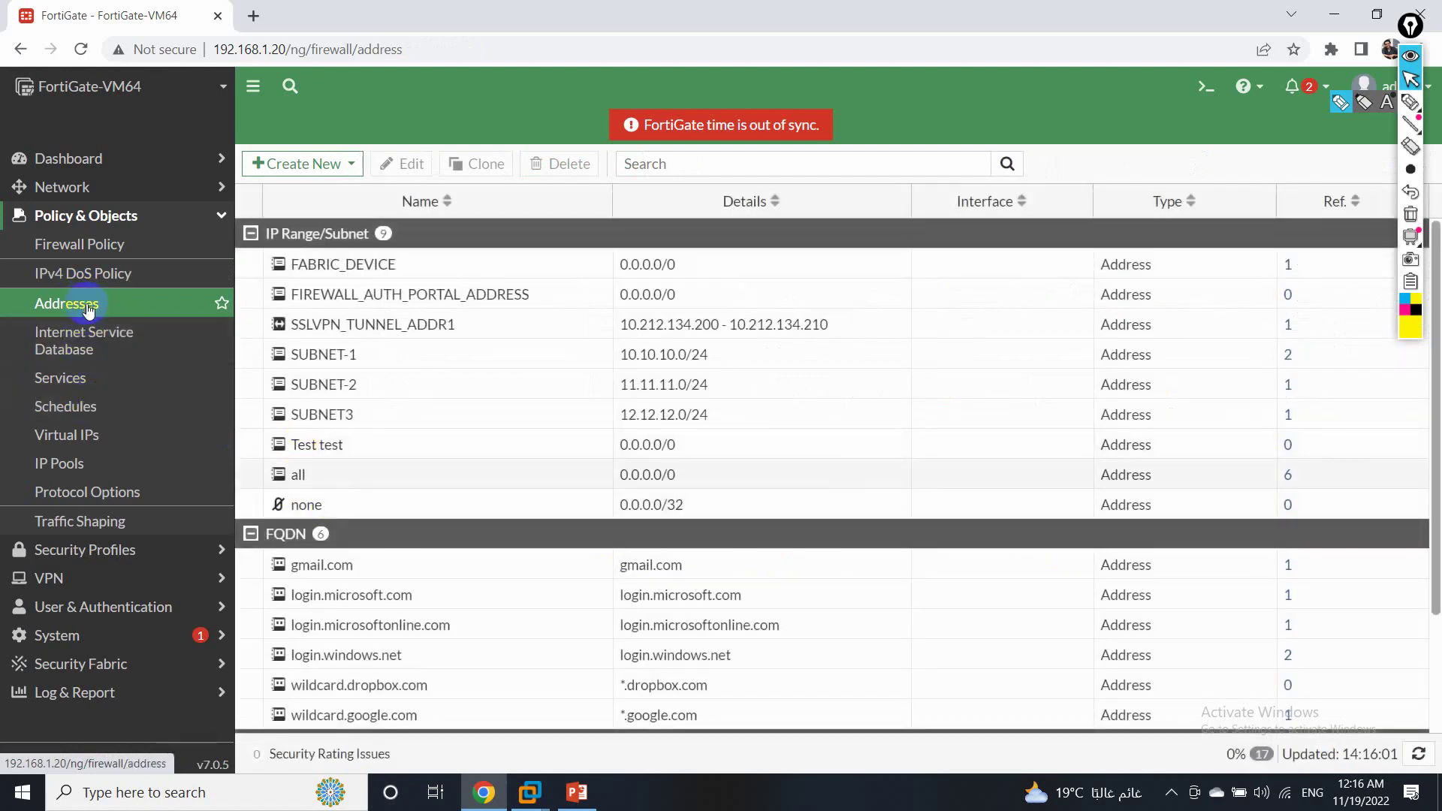
click(106, 319)
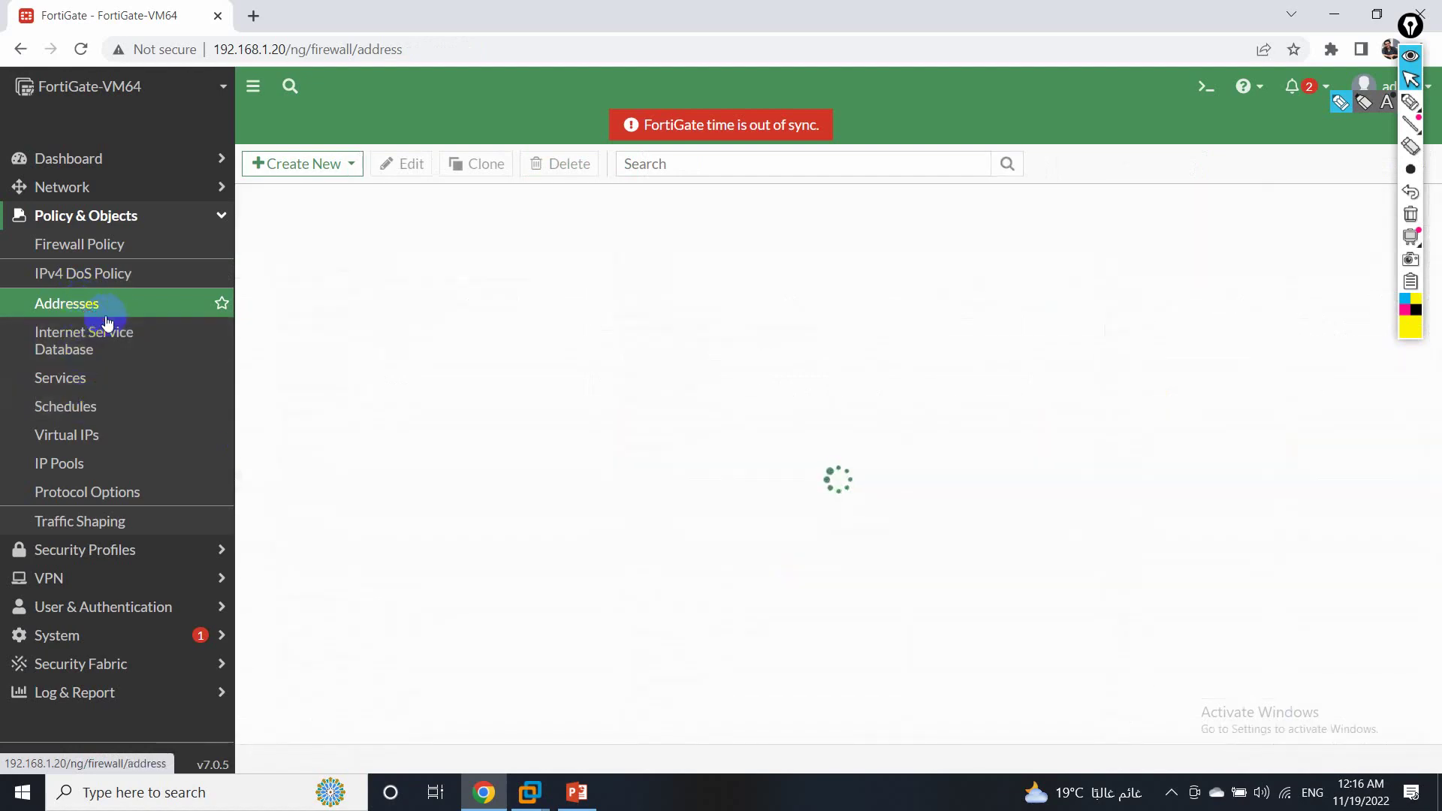
click(84, 217)
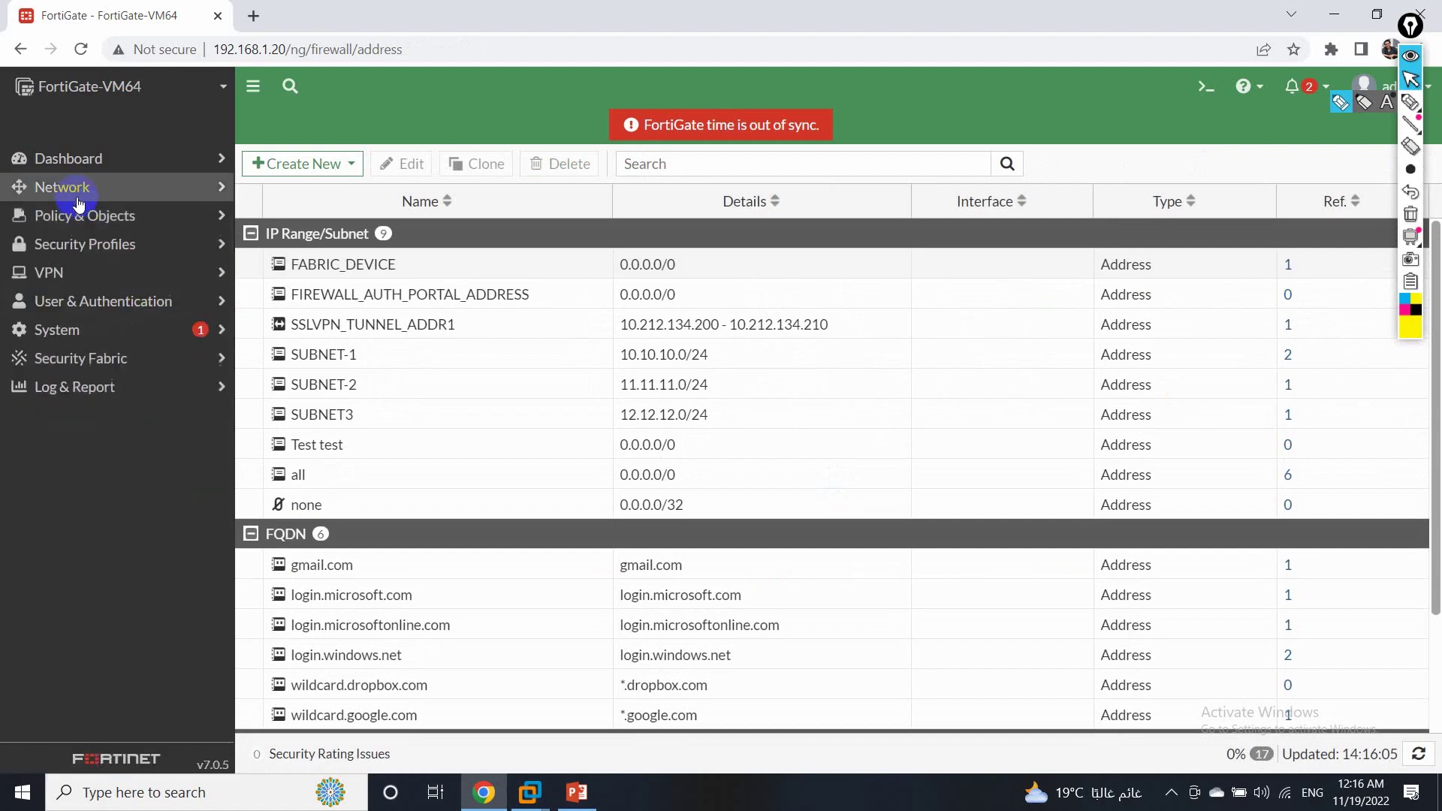
click(75, 189)
click(75, 216)
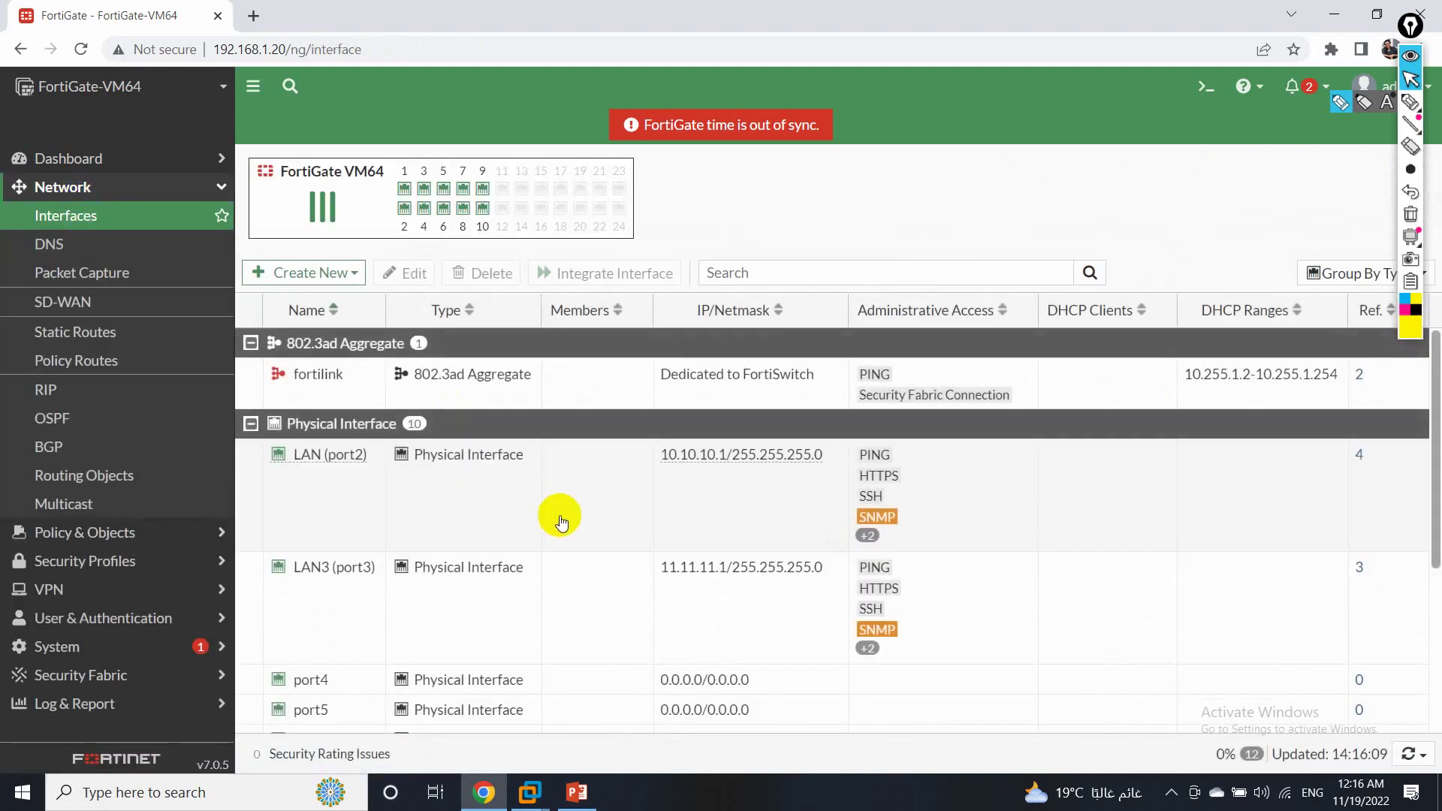
scroll(474, 563, down, 3)
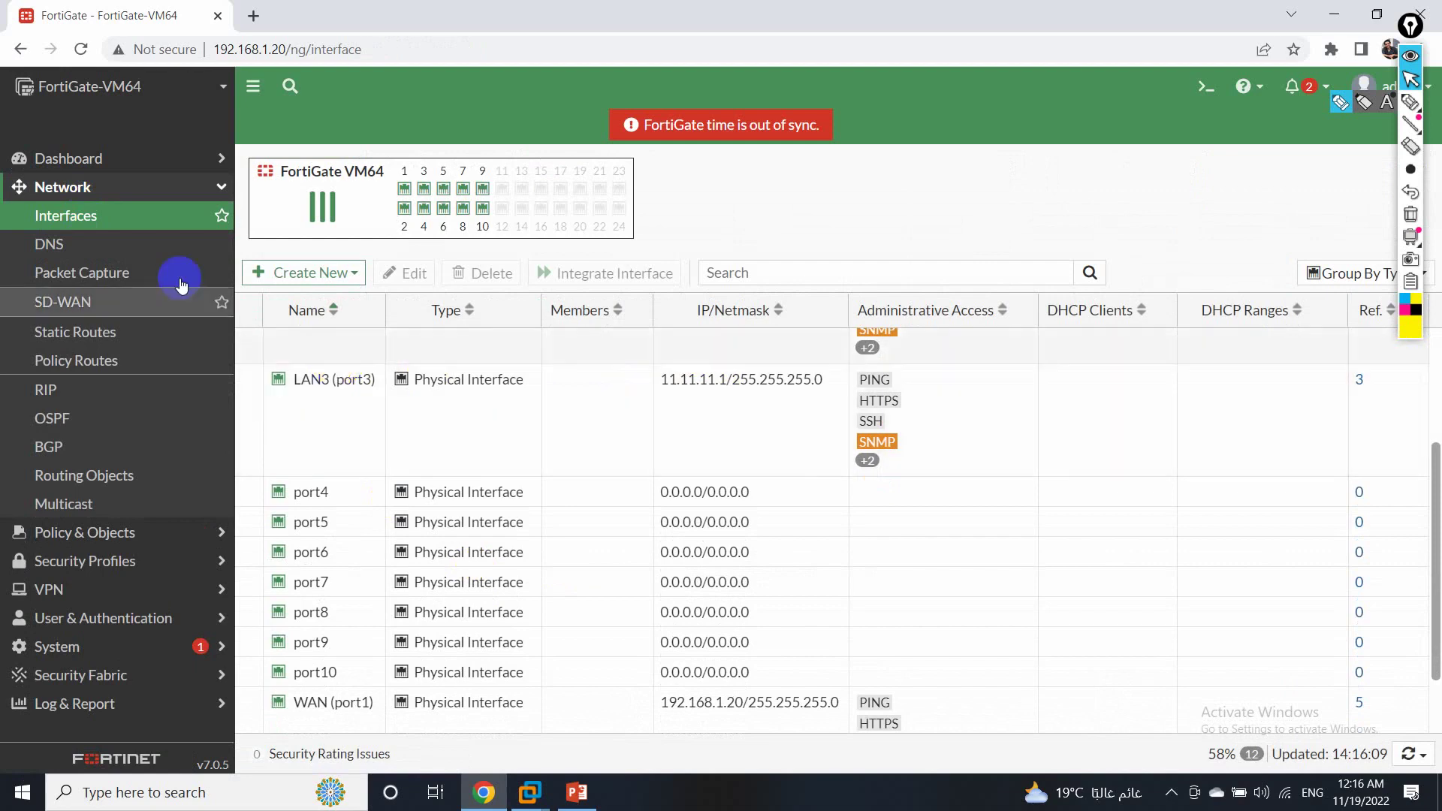
click(56, 217)
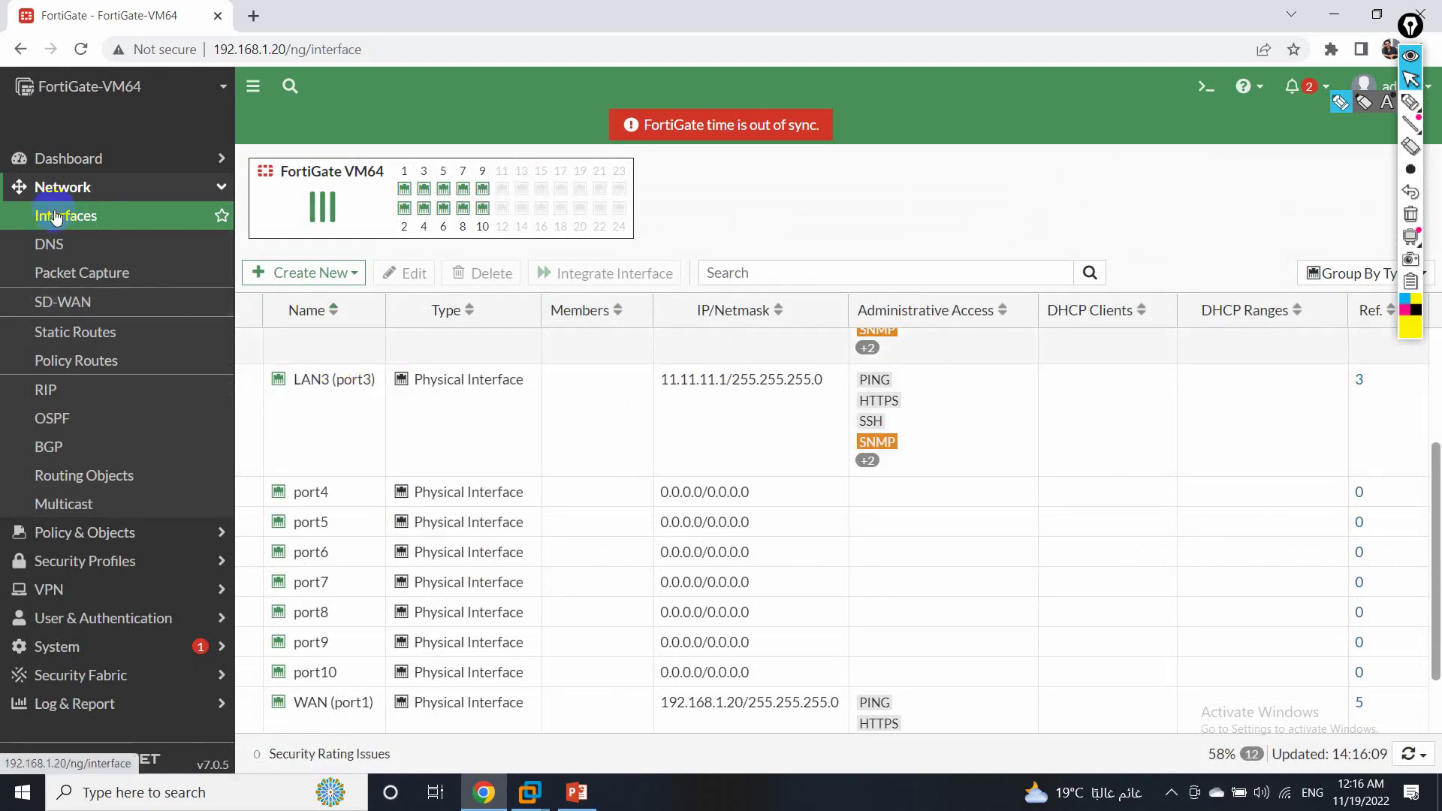
mouse_move(308, 391)
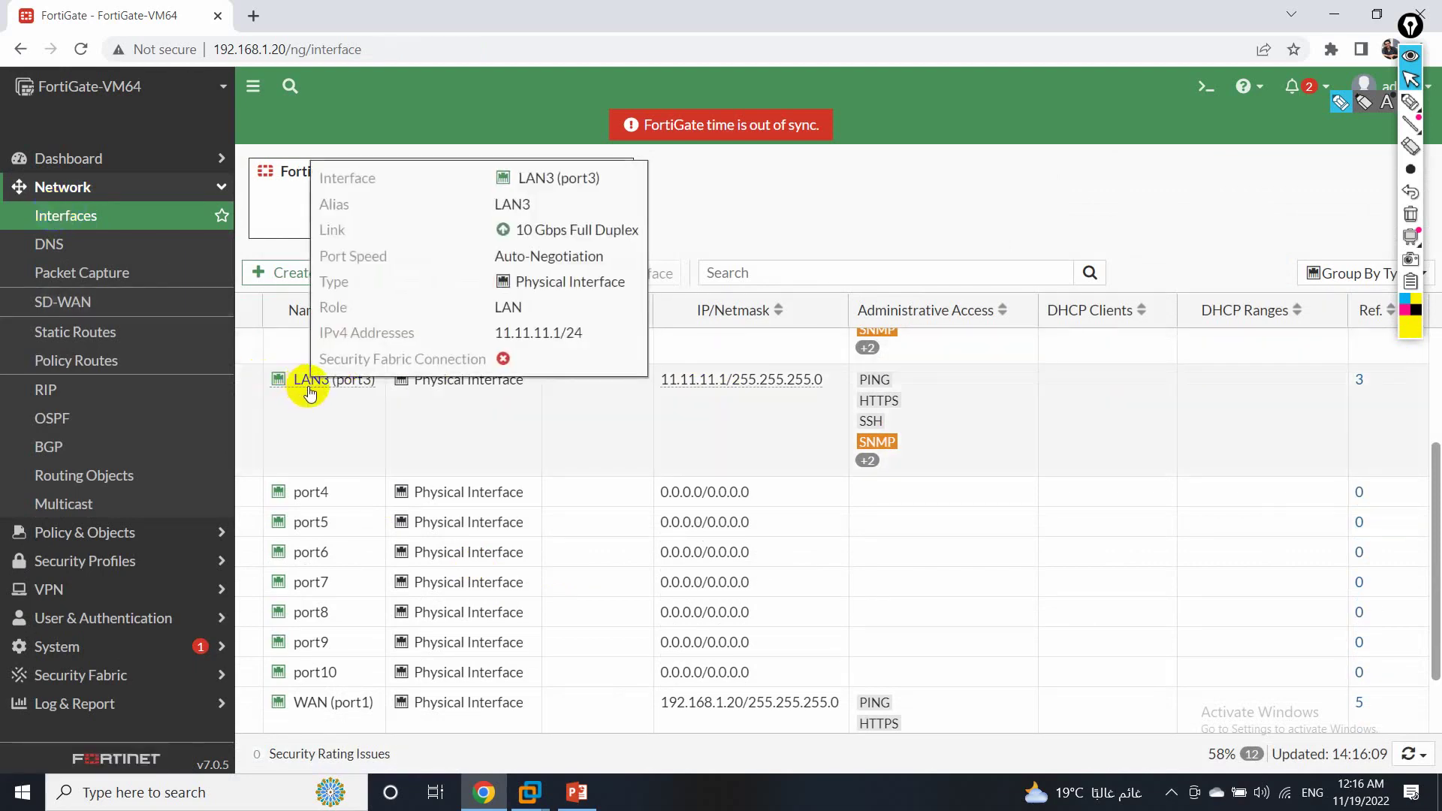
click(100, 533)
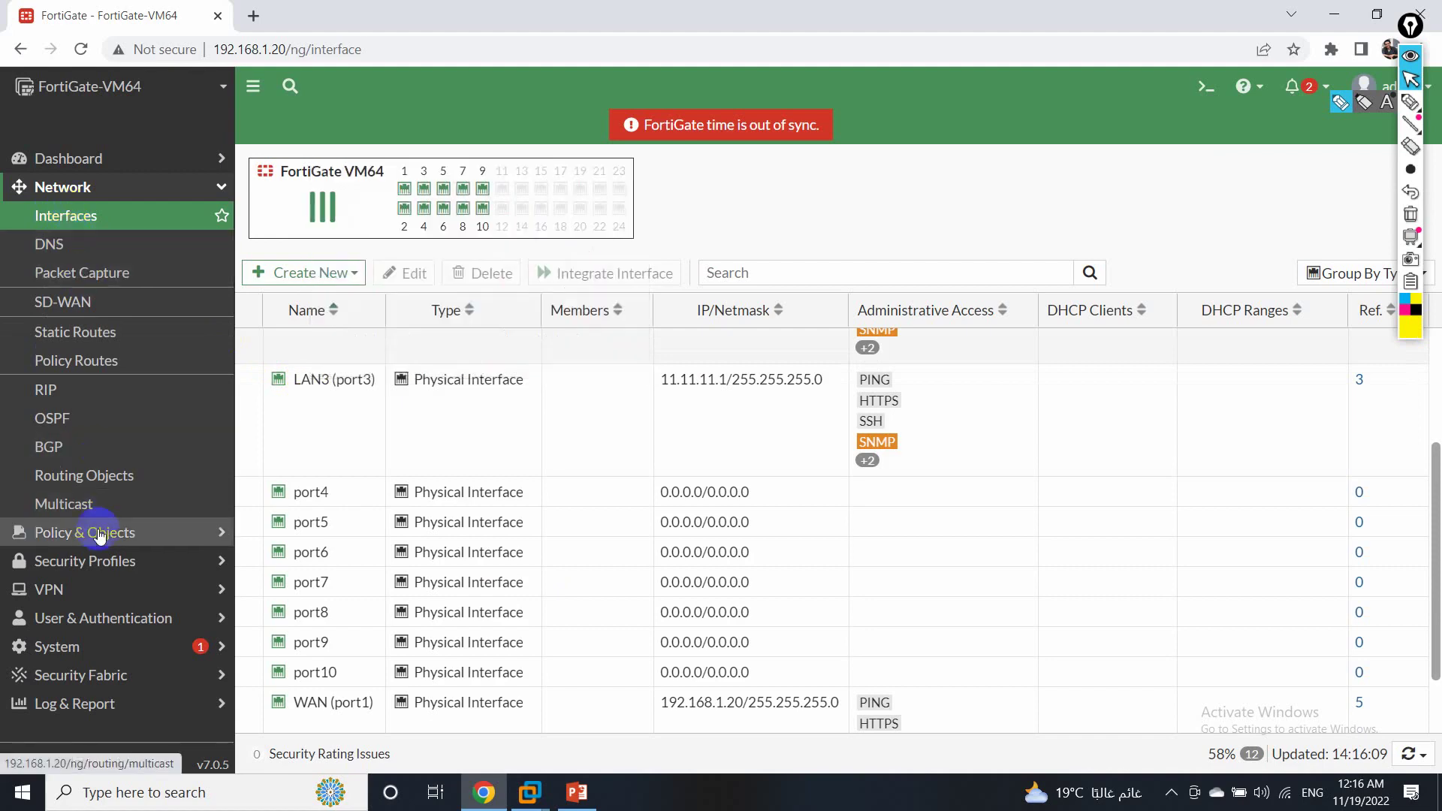
click(90, 244)
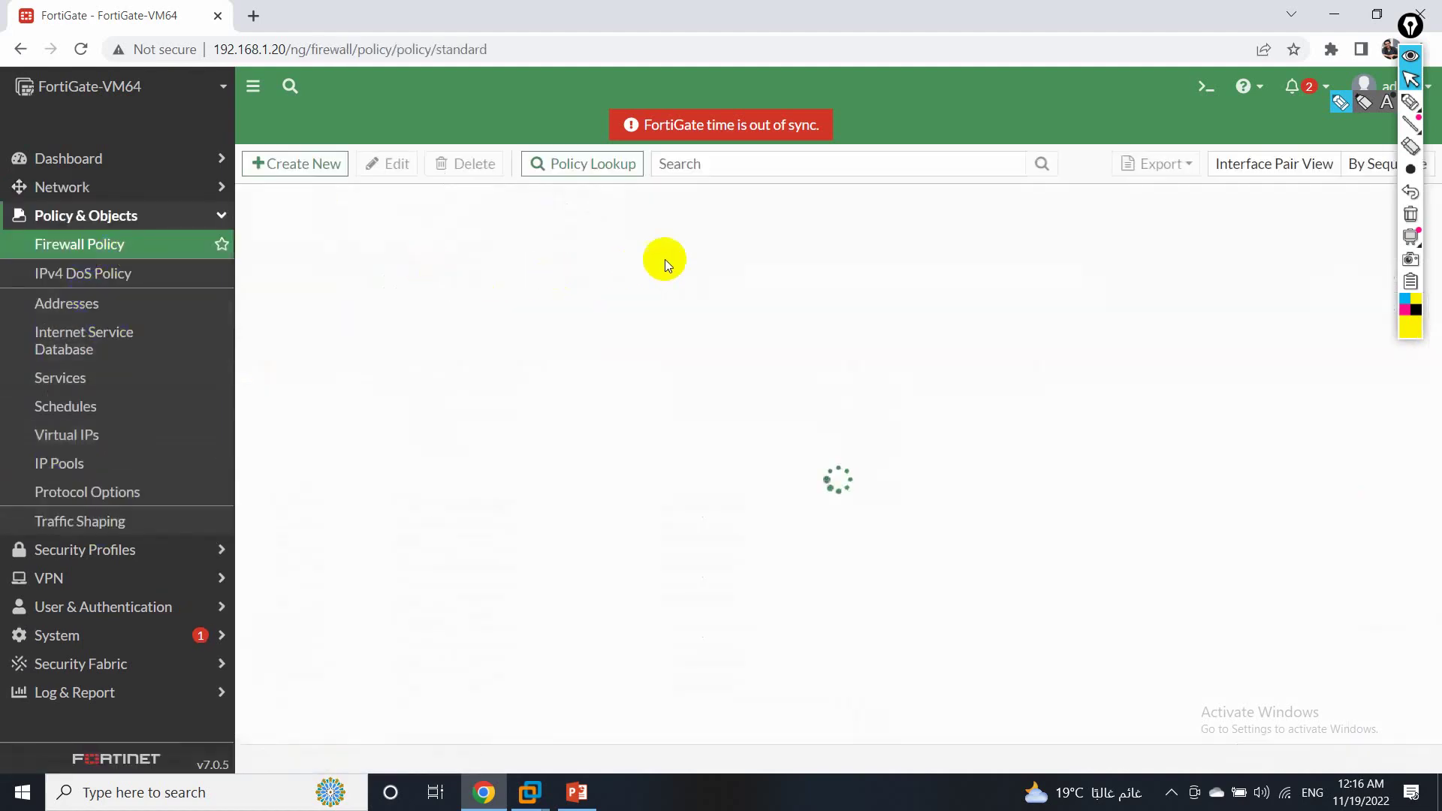
Start a policy lookup for TCP traffic arriving on LAN3 (port3).
click(574, 163)
click(766, 223)
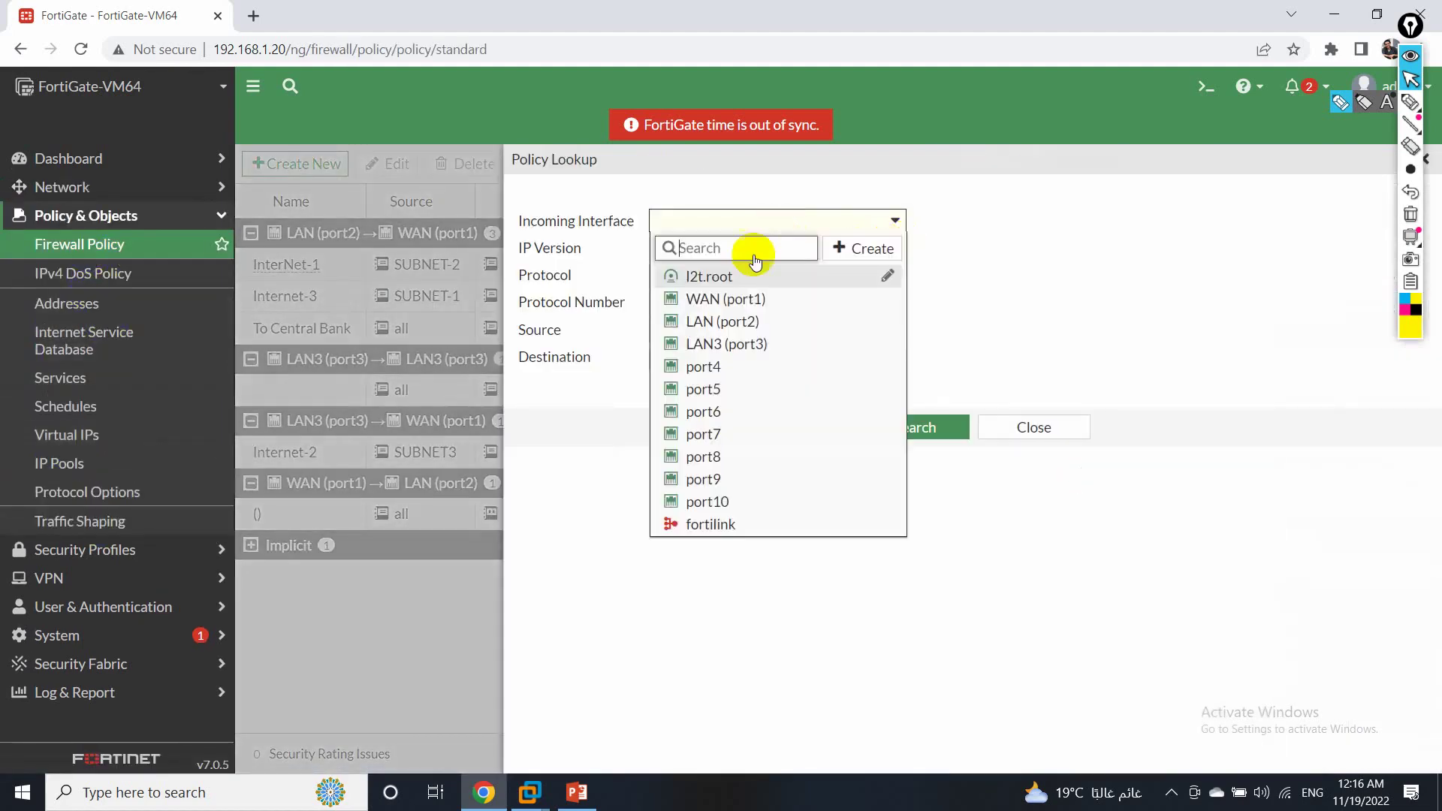
mouse_move(742, 353)
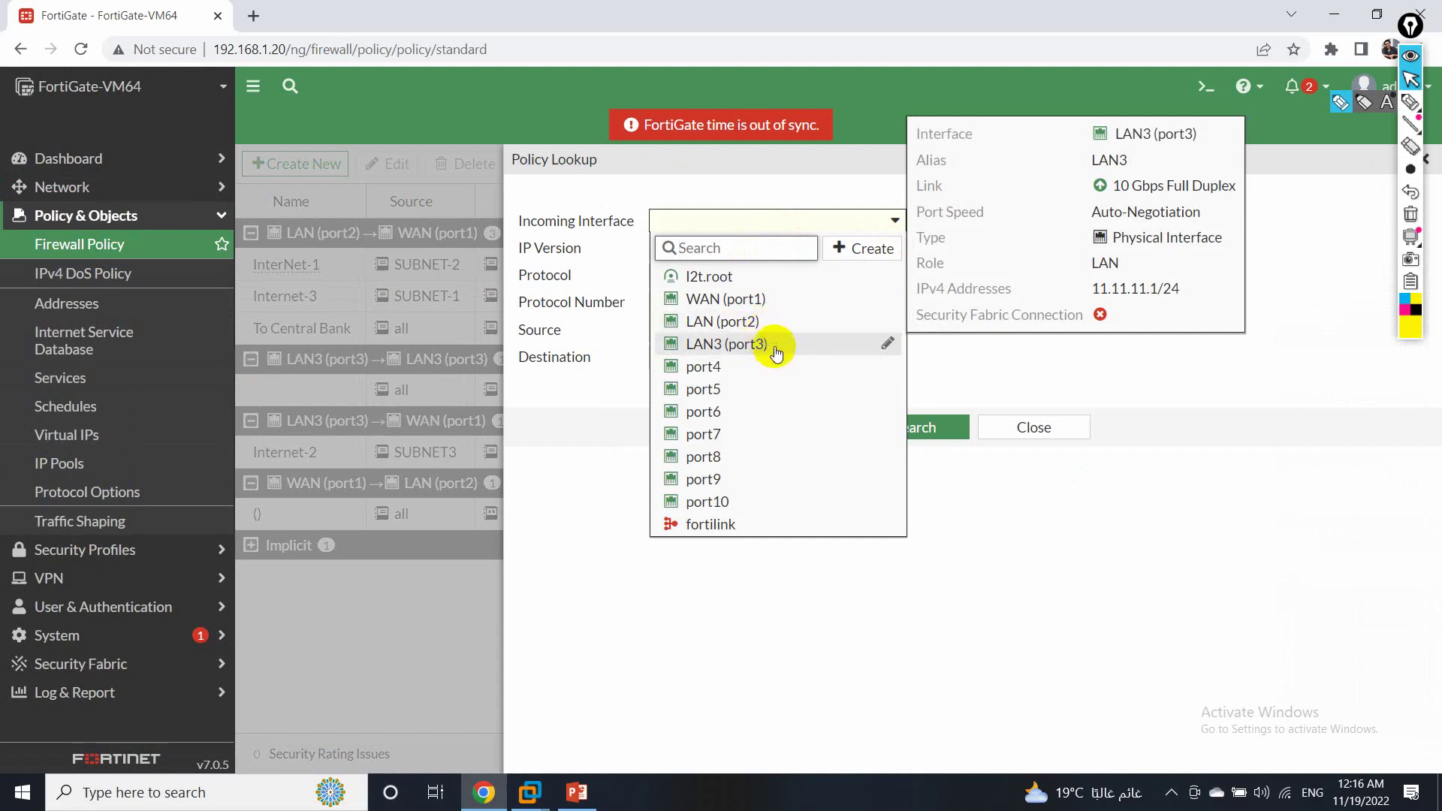
click(776, 347)
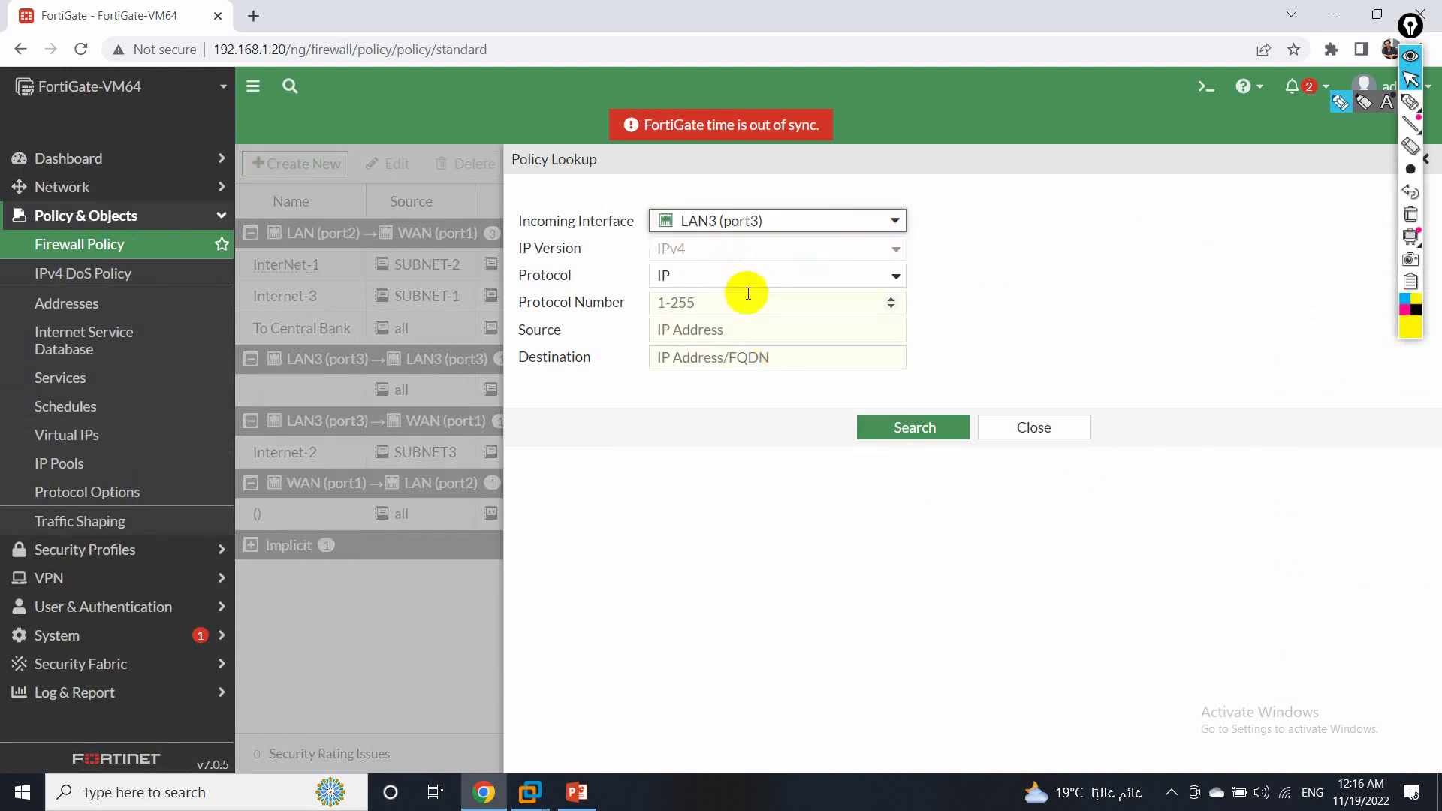
click(865, 278)
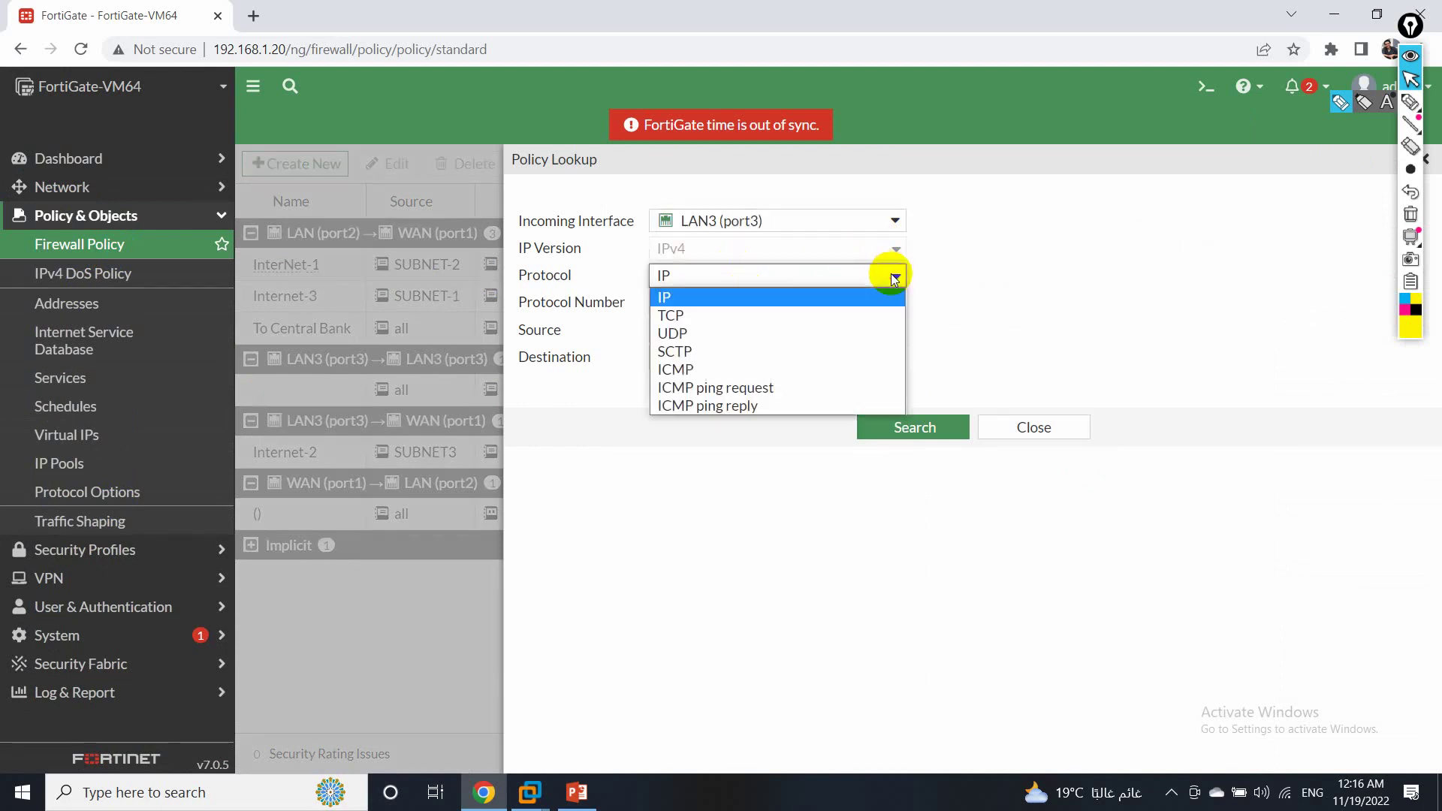
click(864, 311)
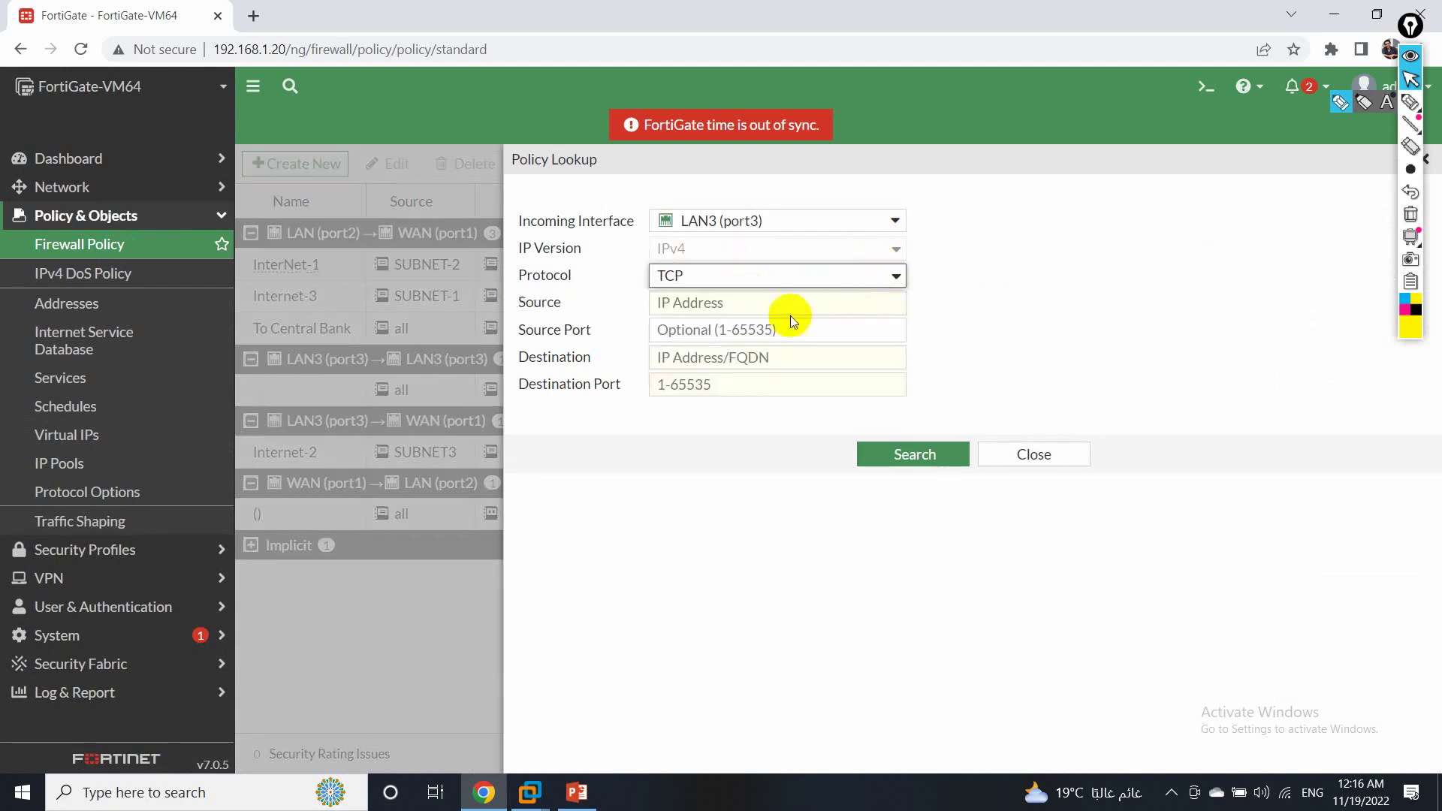
click(754, 359)
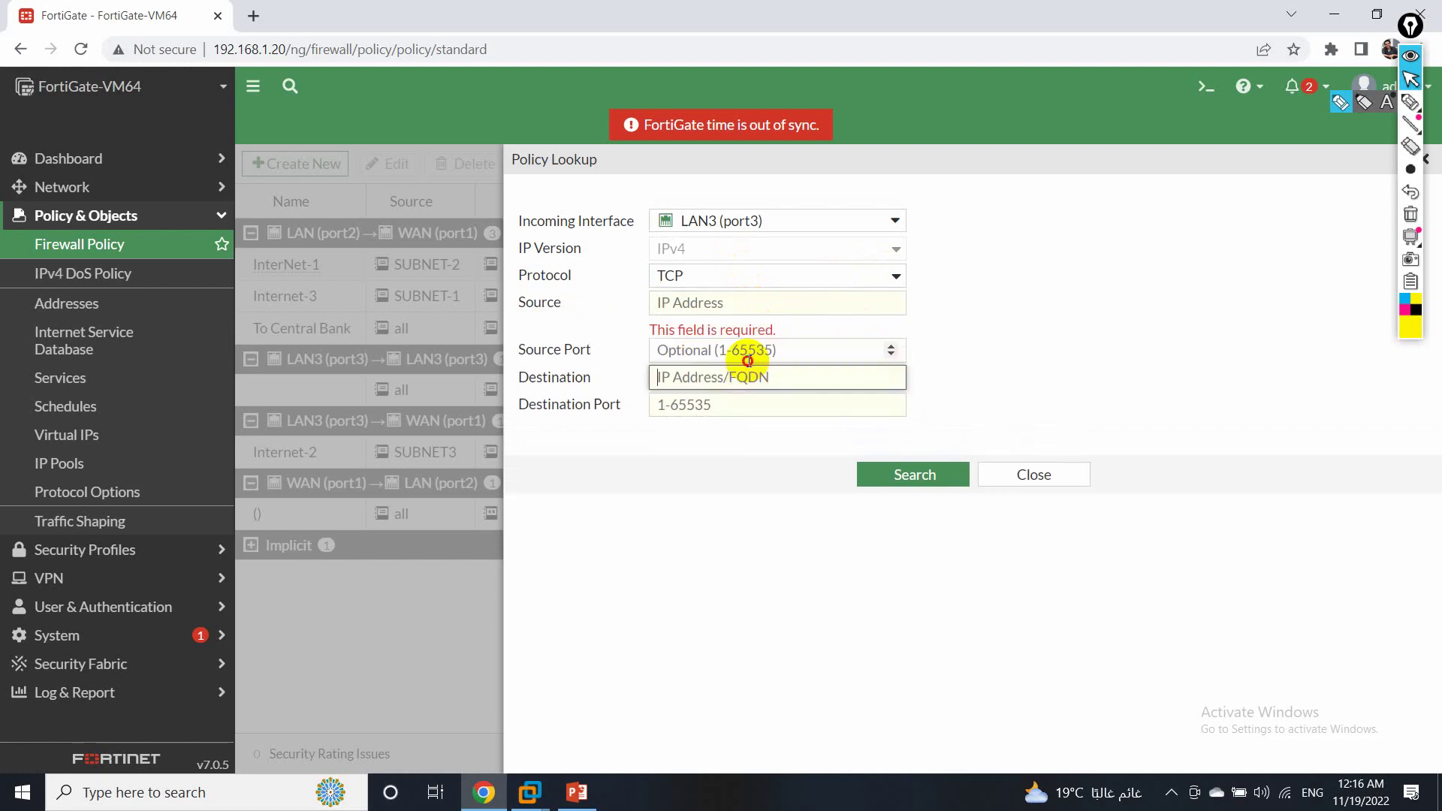
click(740, 304)
text(1.)
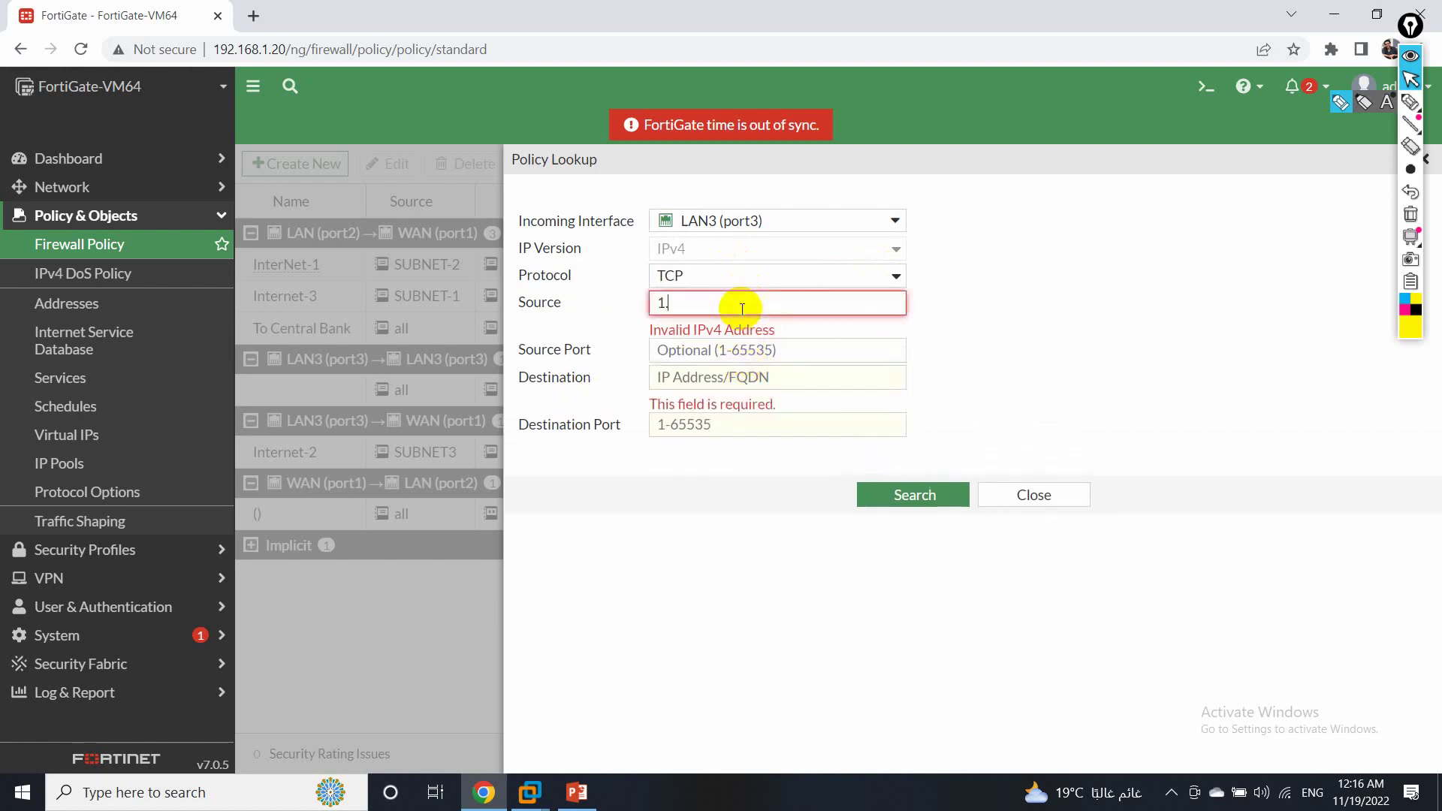
text(11.11.52)
key(Tab)
key(Tab)
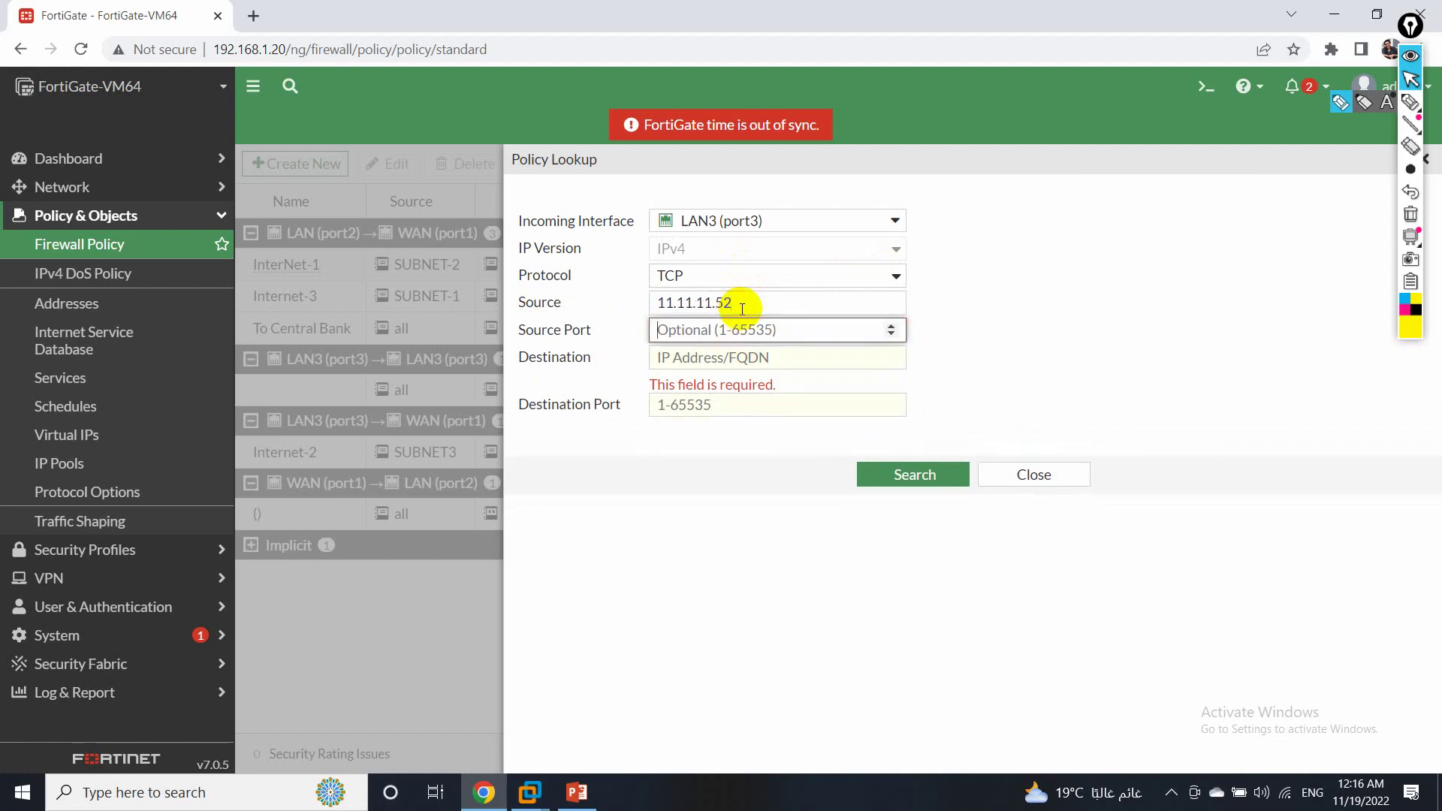
text(ww)
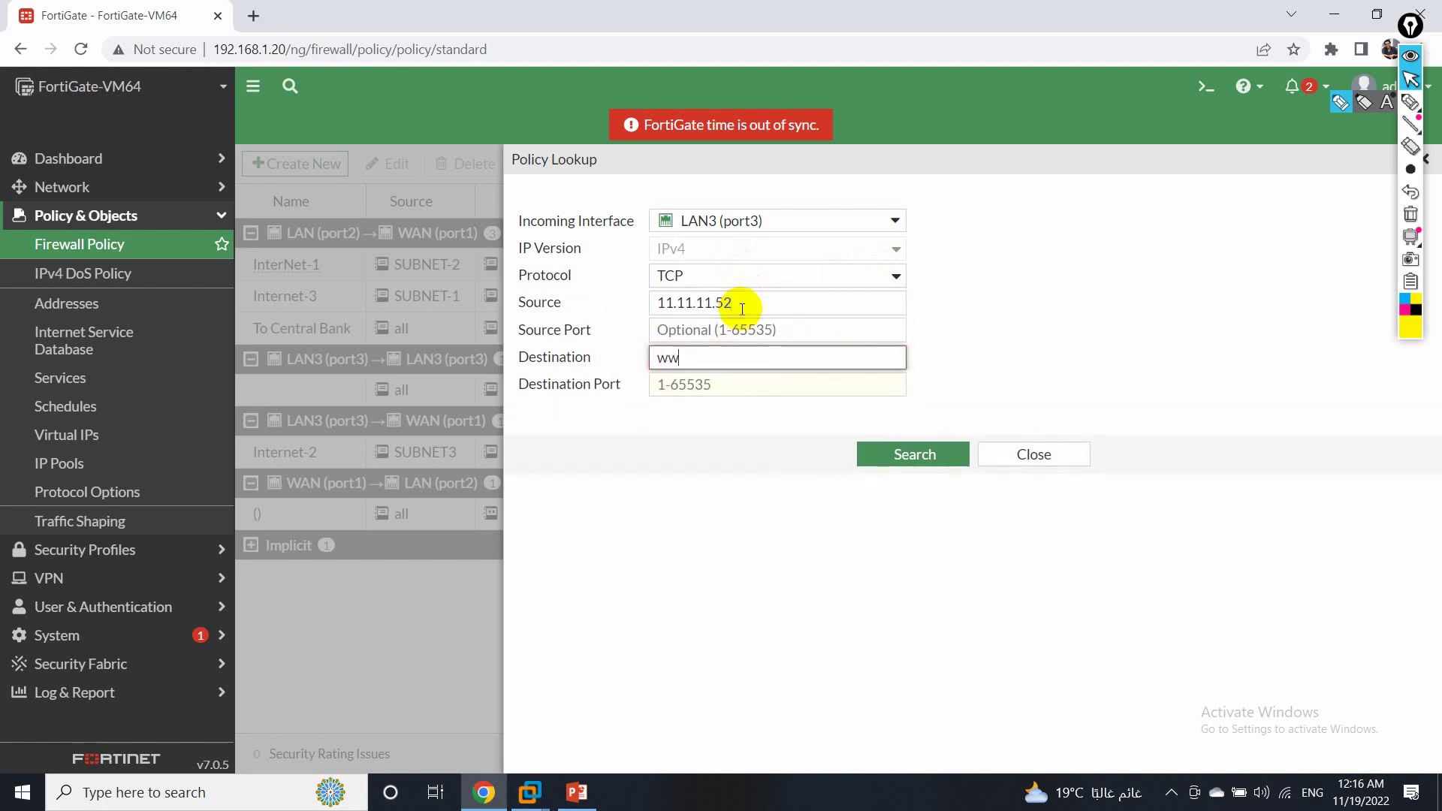
text(w.google.com)
click(719, 389)
text(443)
click(893, 455)
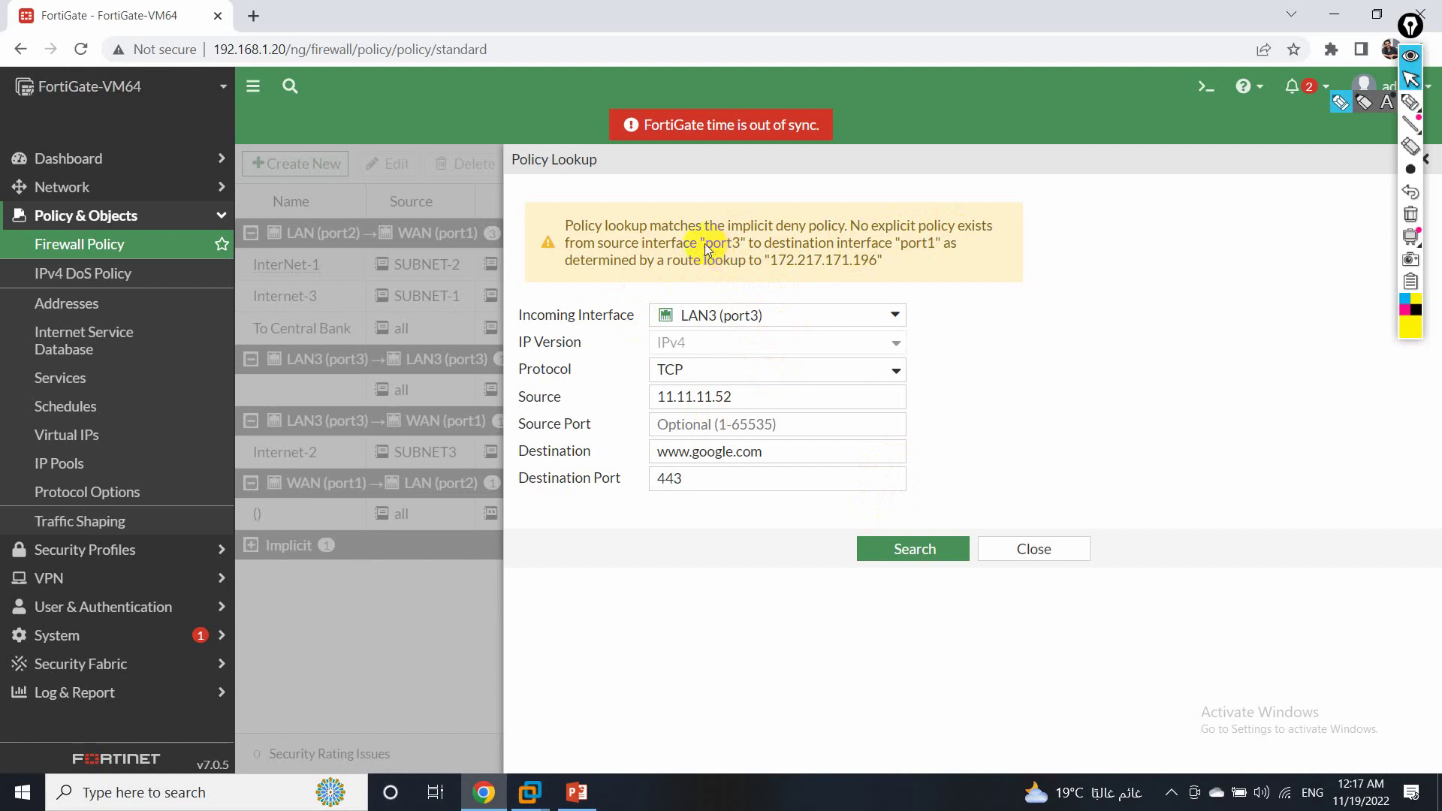
Review the implicit-deny result and its port3-to-port1 route, then close the lookup.
drag(704, 244, 746, 258)
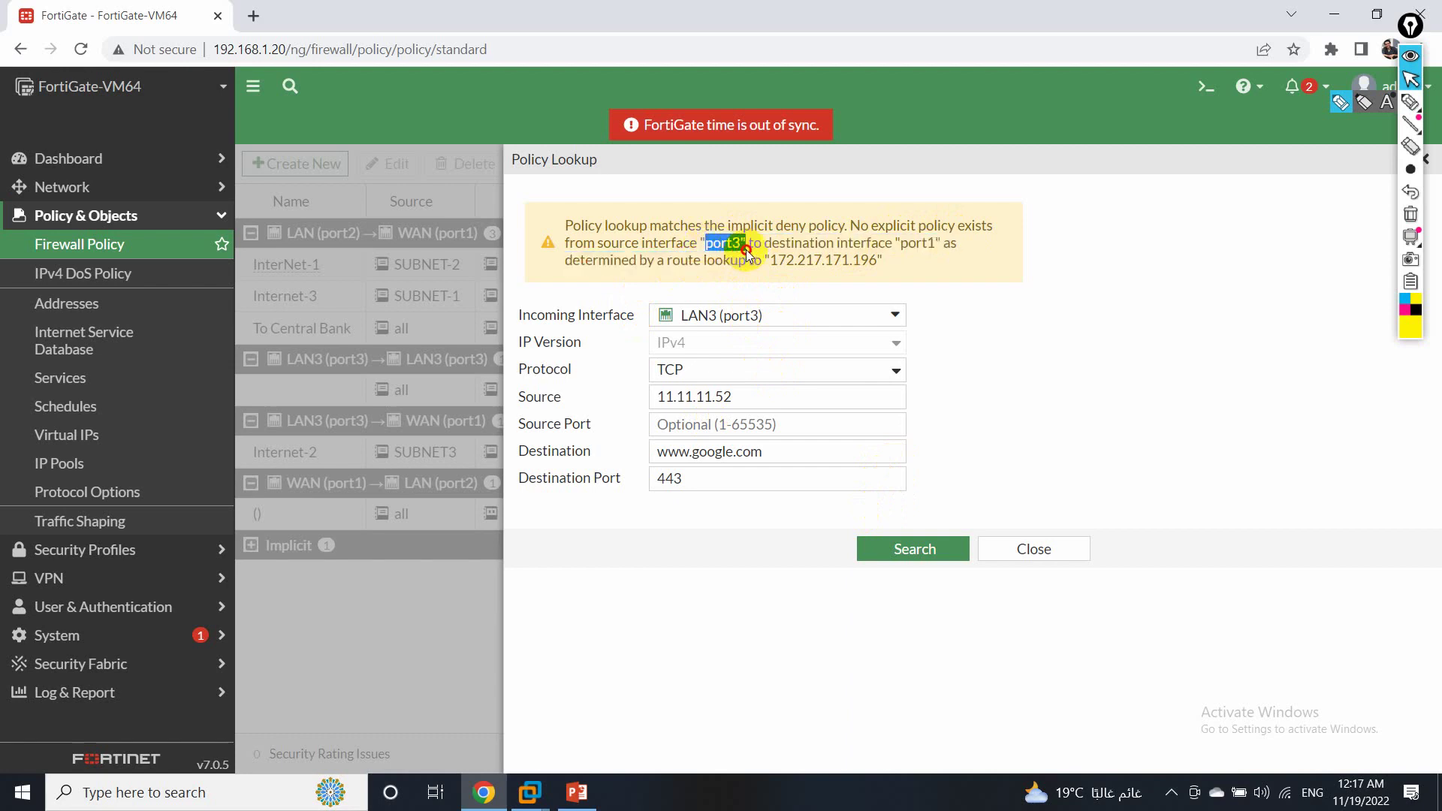
drag(748, 249, 864, 254)
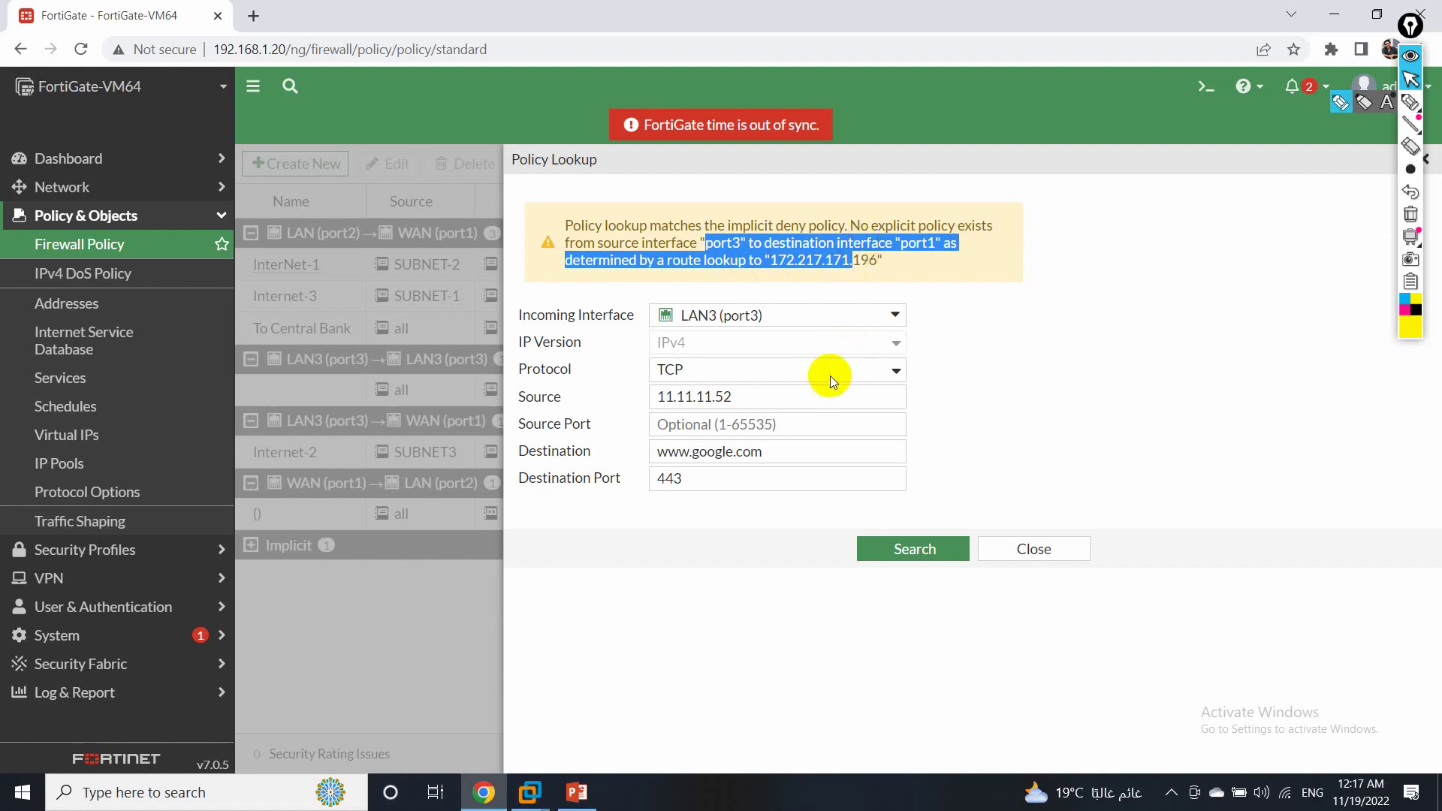
drag(913, 246, 896, 245)
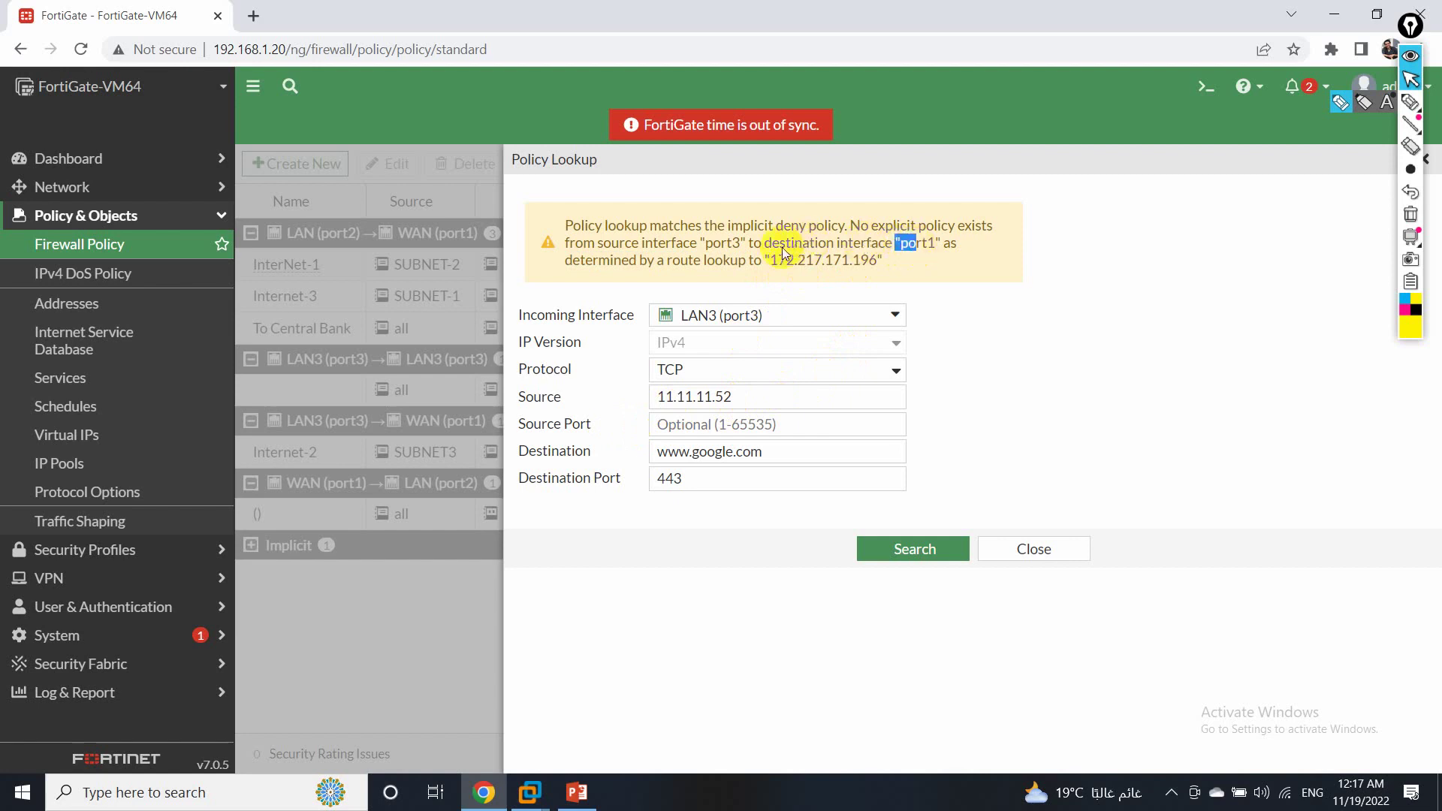
drag(700, 243, 746, 256)
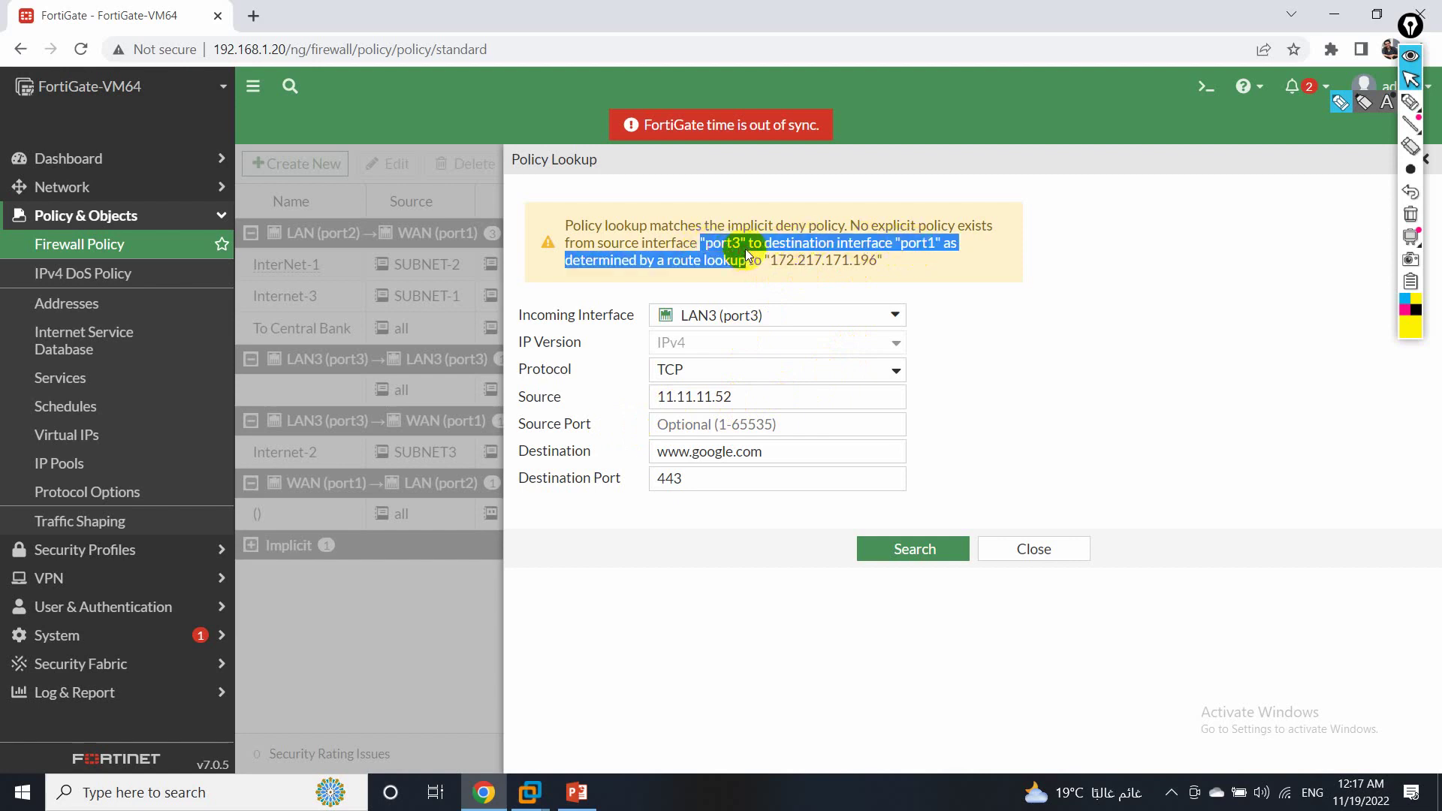
double_click(686, 396)
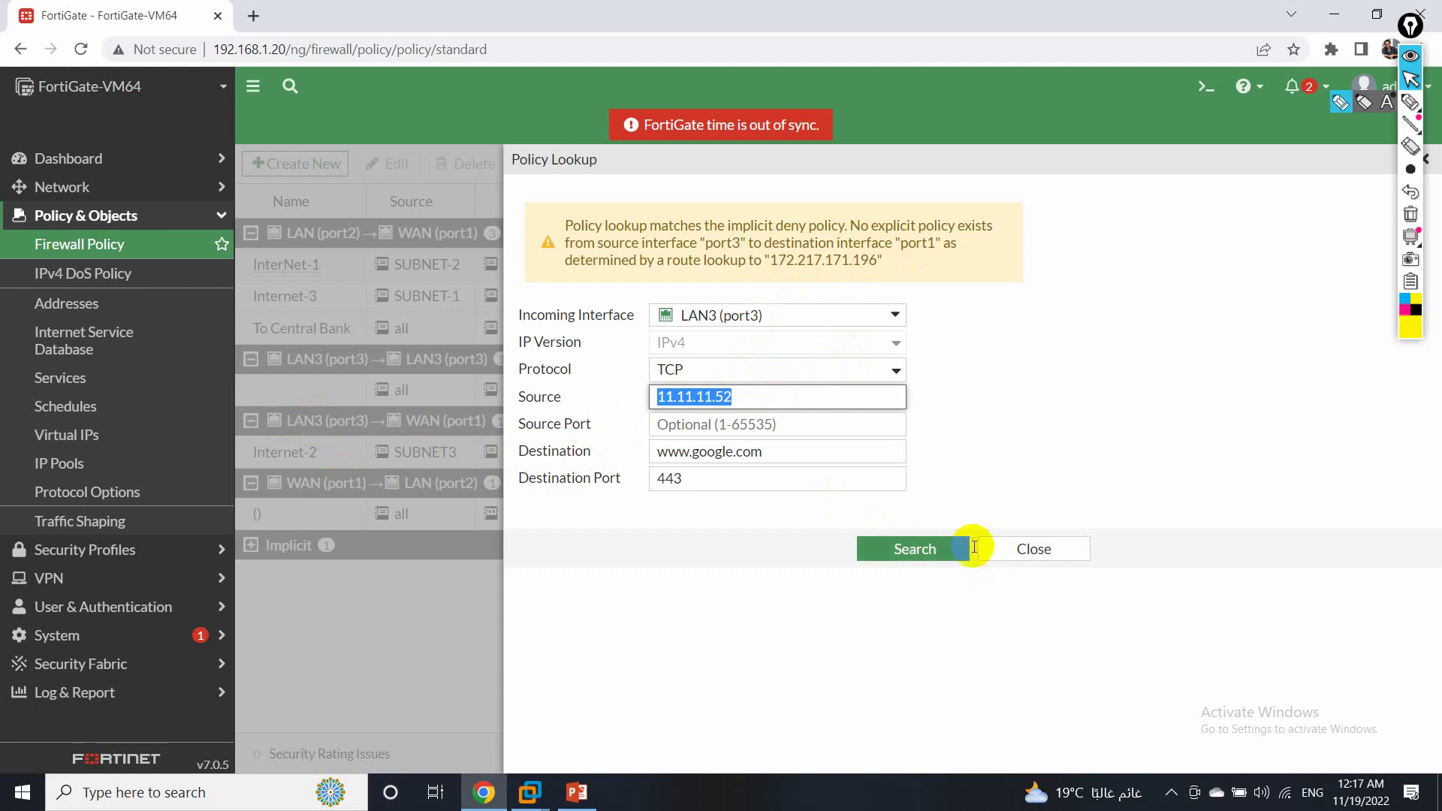
click(736, 398)
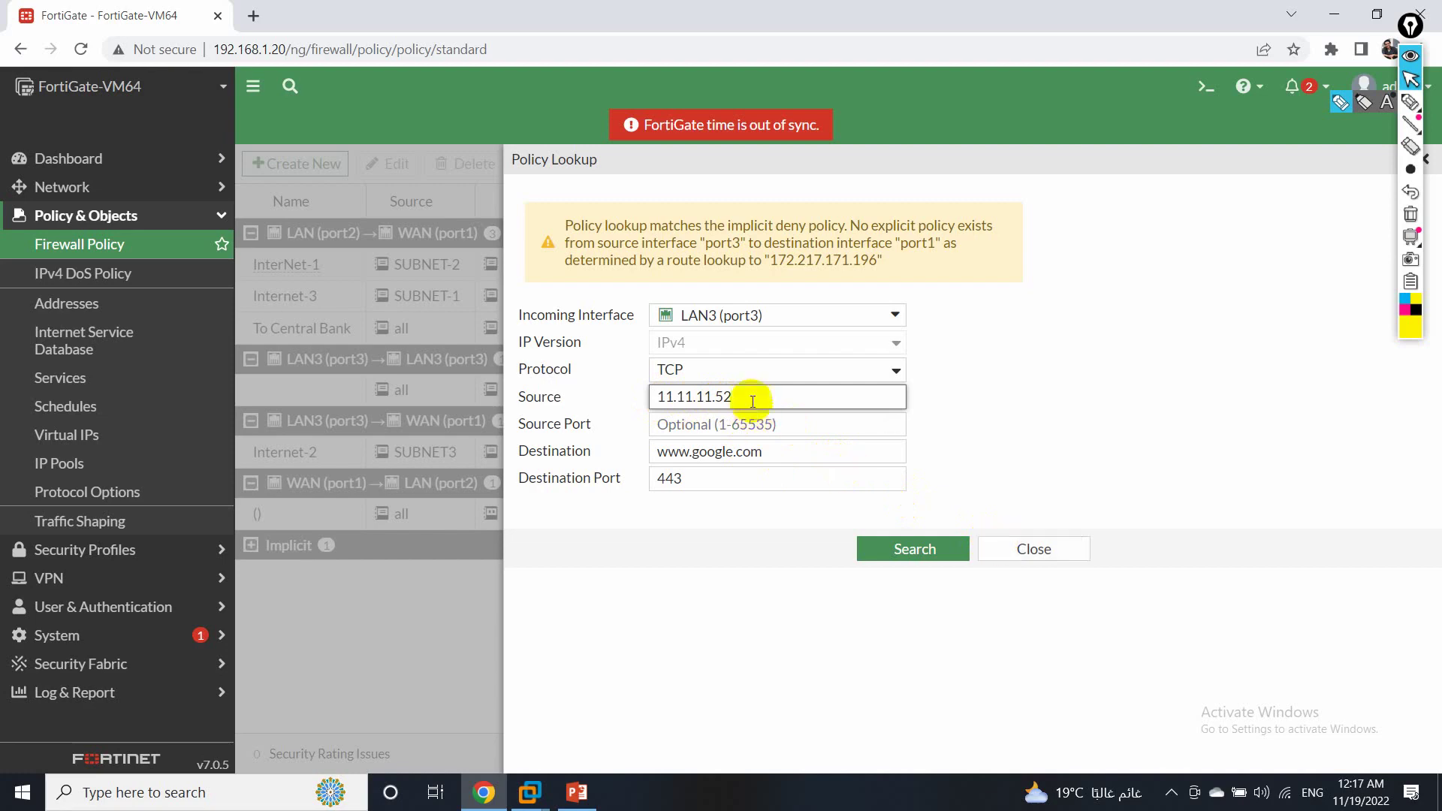
click(999, 549)
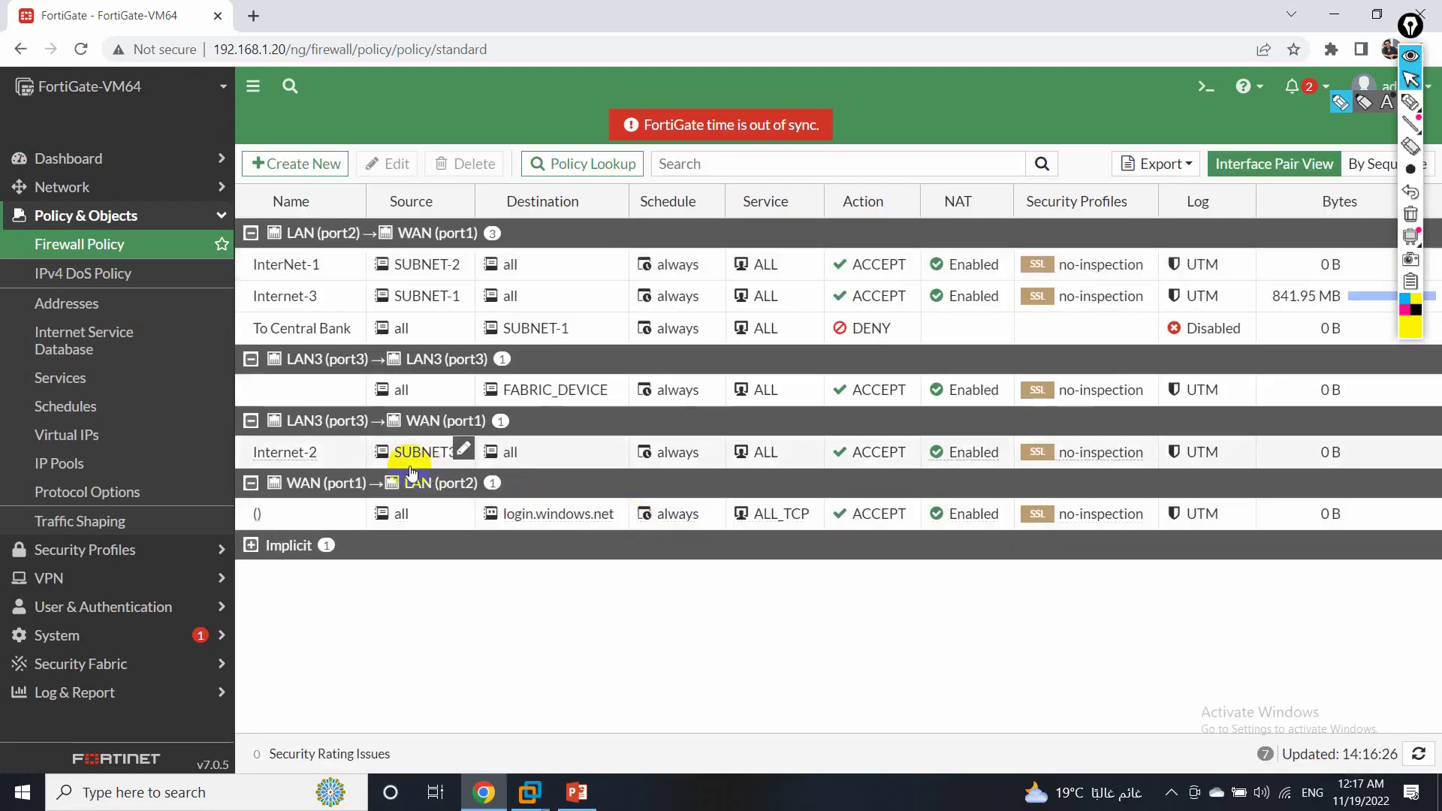
click(463, 454)
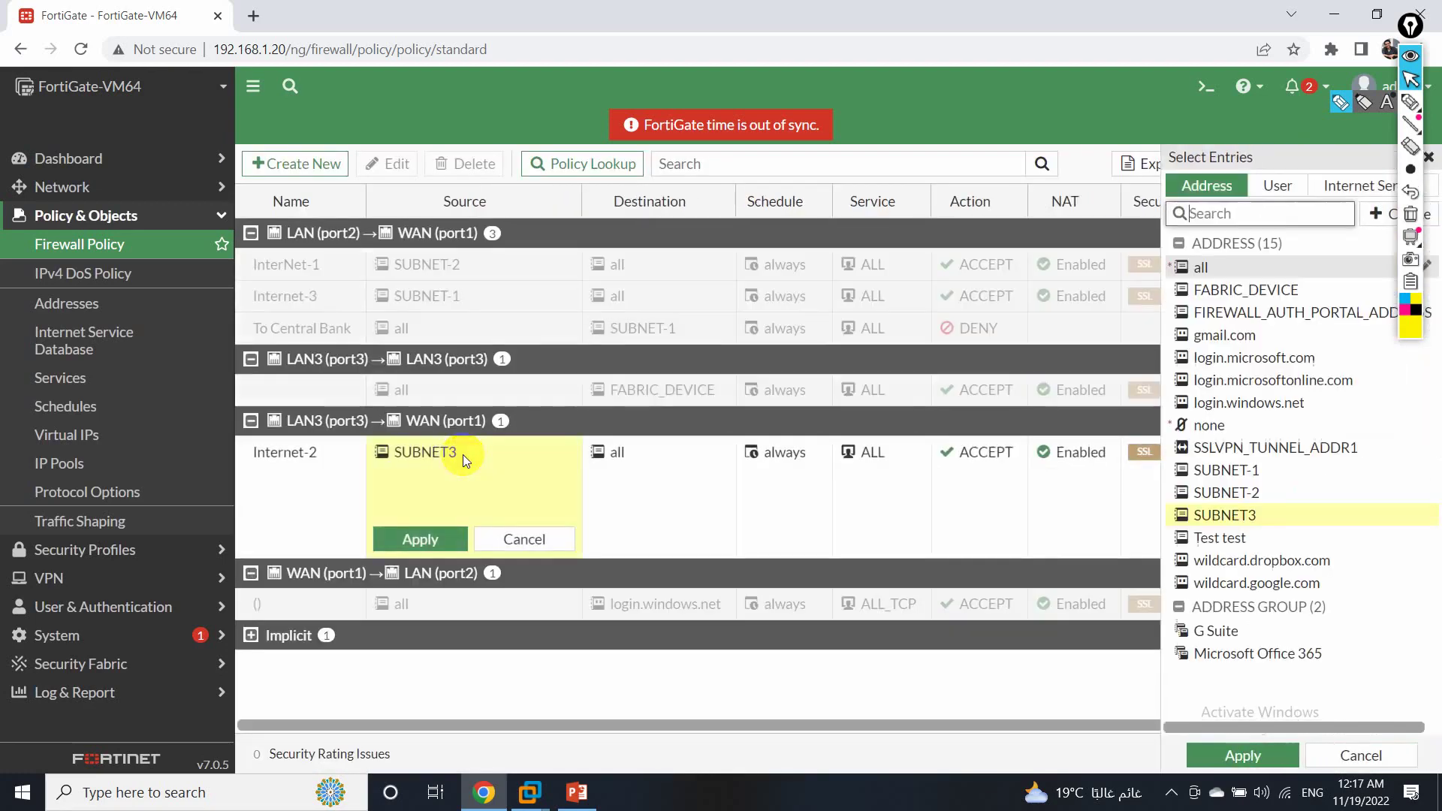
mouse_move(1210, 518)
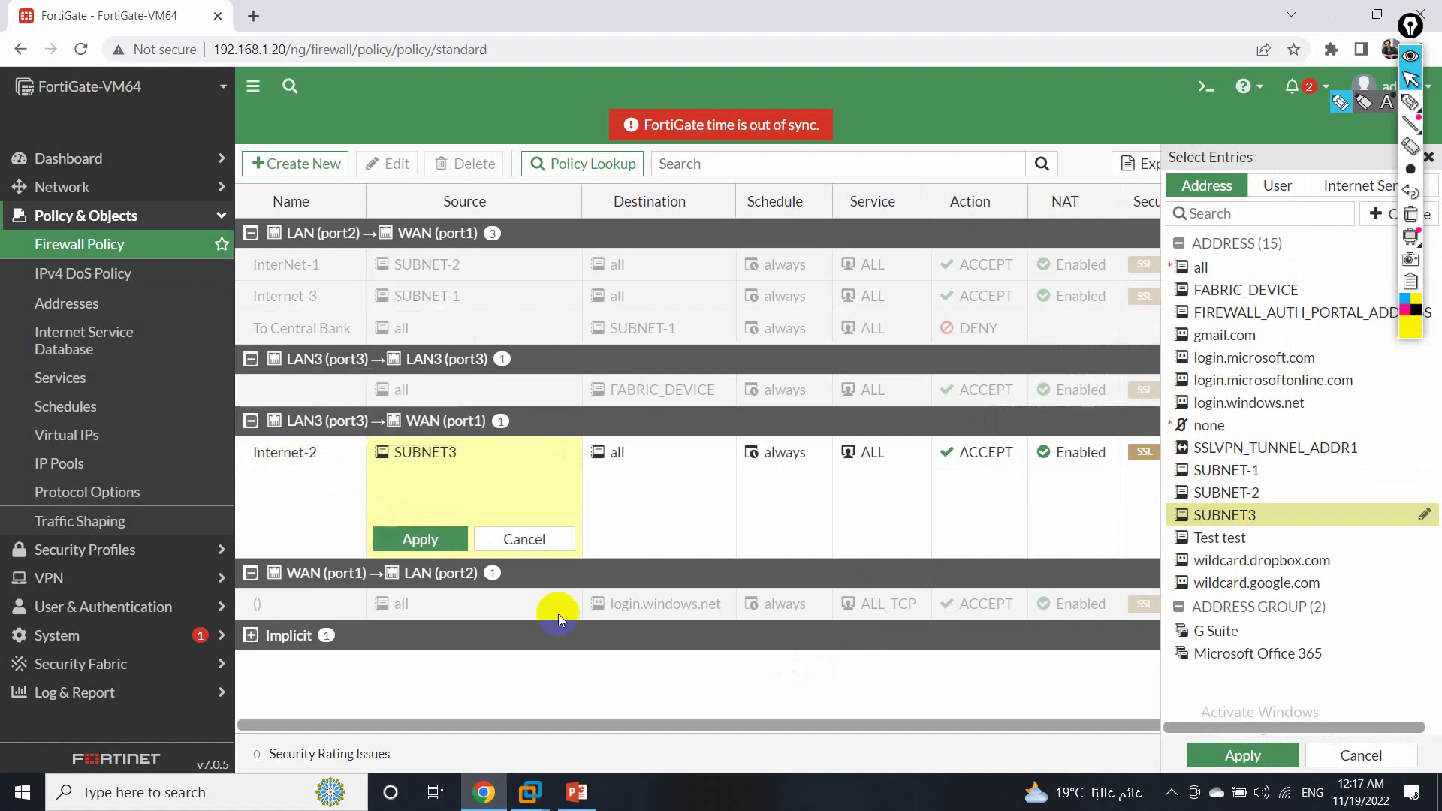
click(524, 540)
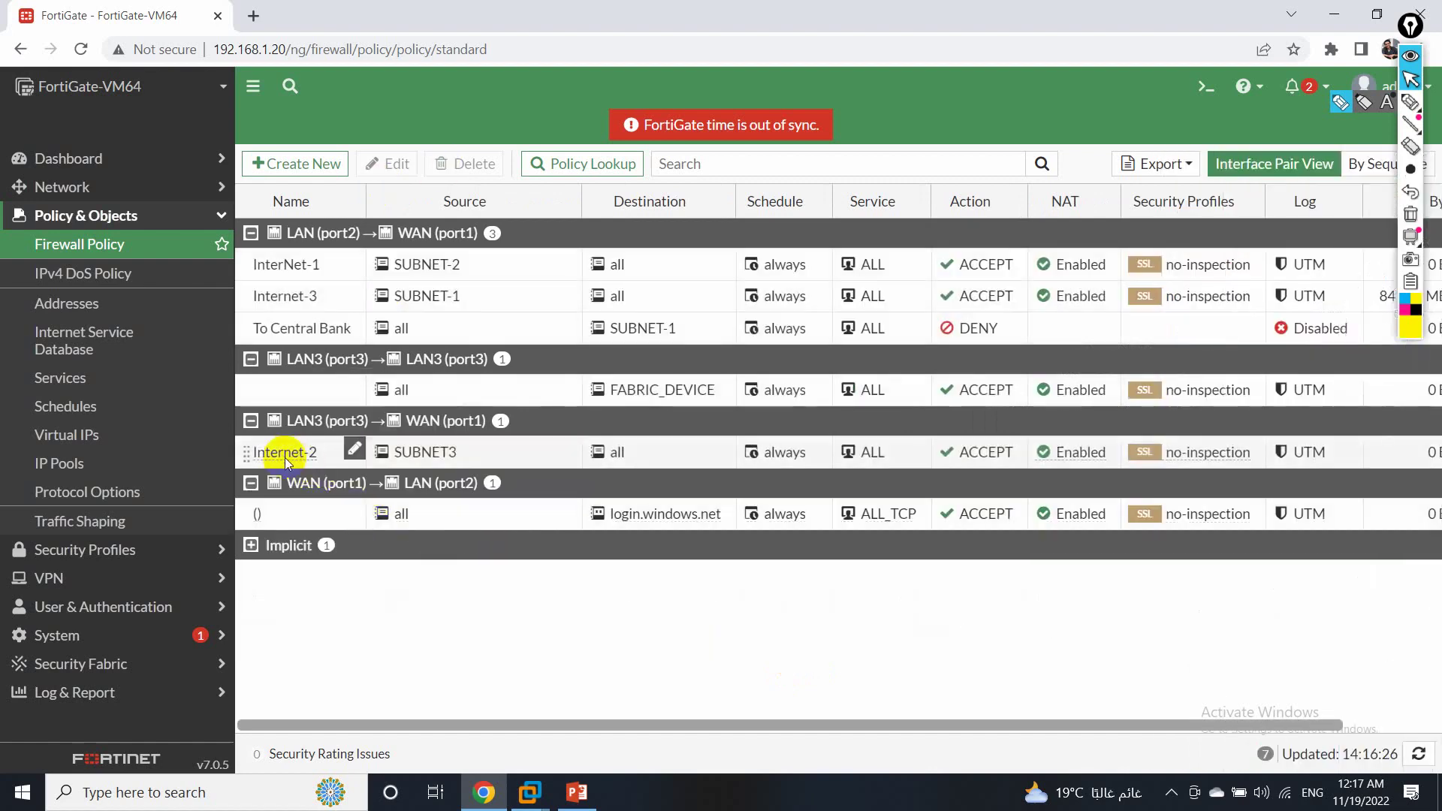
Open the Internet-2 policy and inspect LAN3 (port3) 11.11.11.1/24 and SUBNET3 12.12.12.0/24.
click(388, 164)
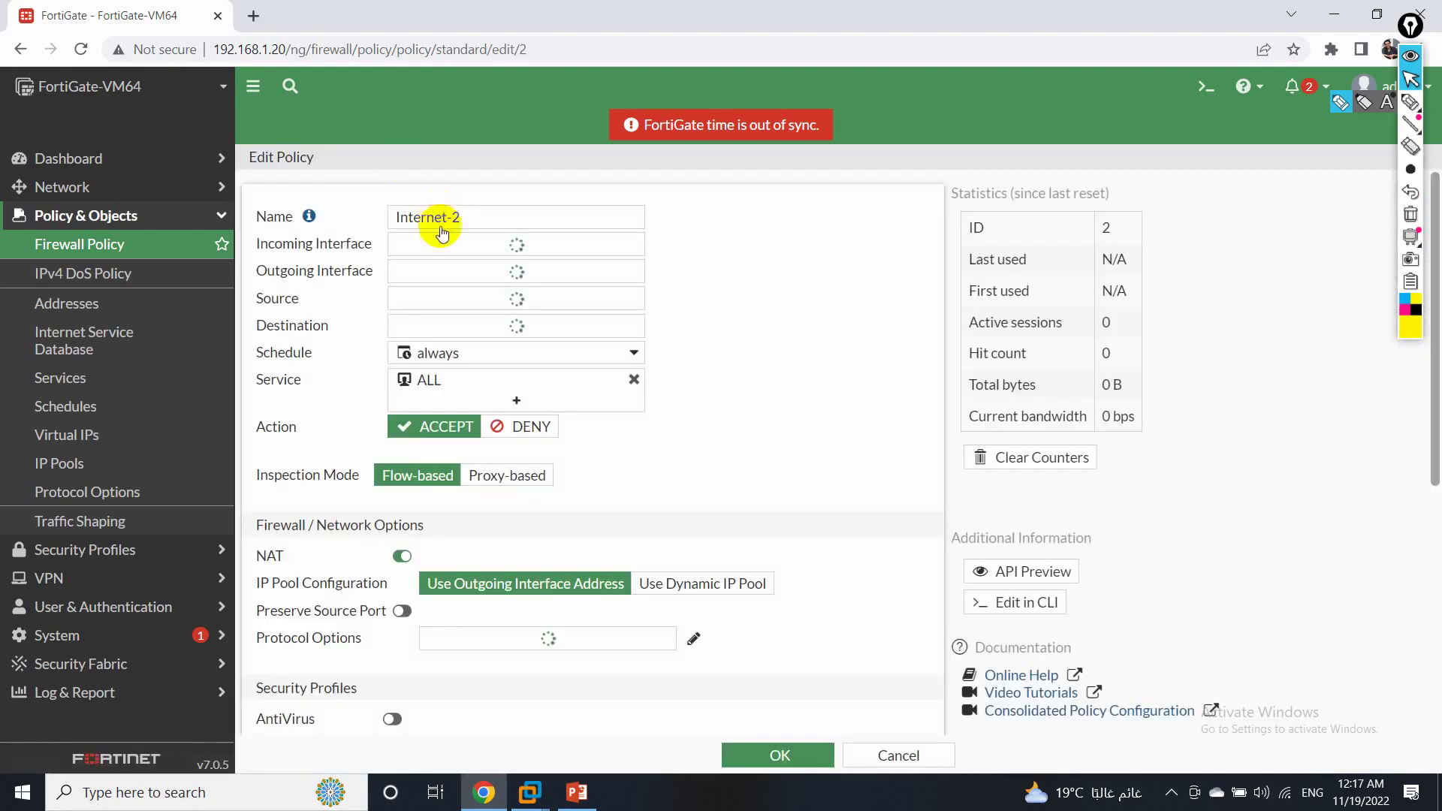
mouse_move(430, 243)
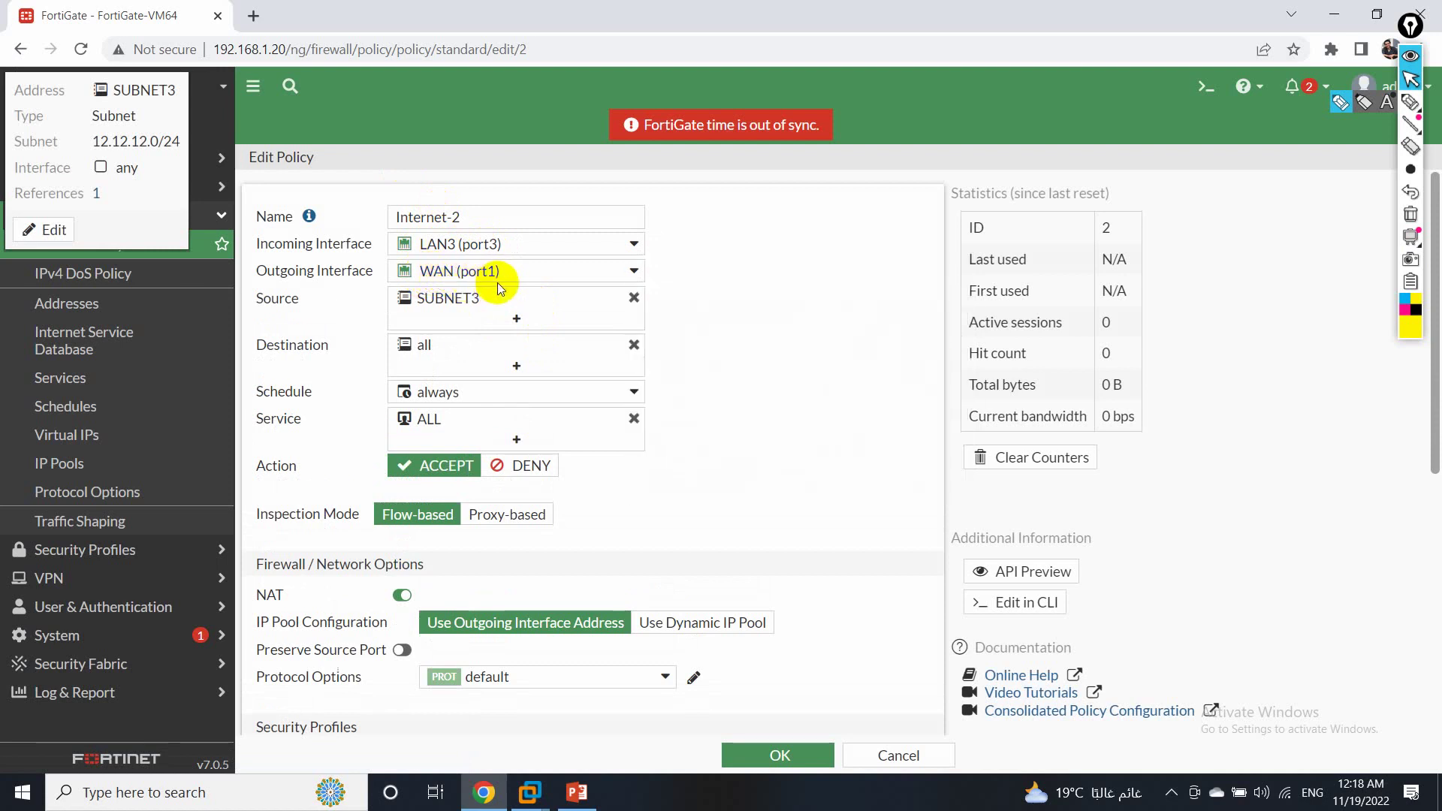
mouse_move(427, 302)
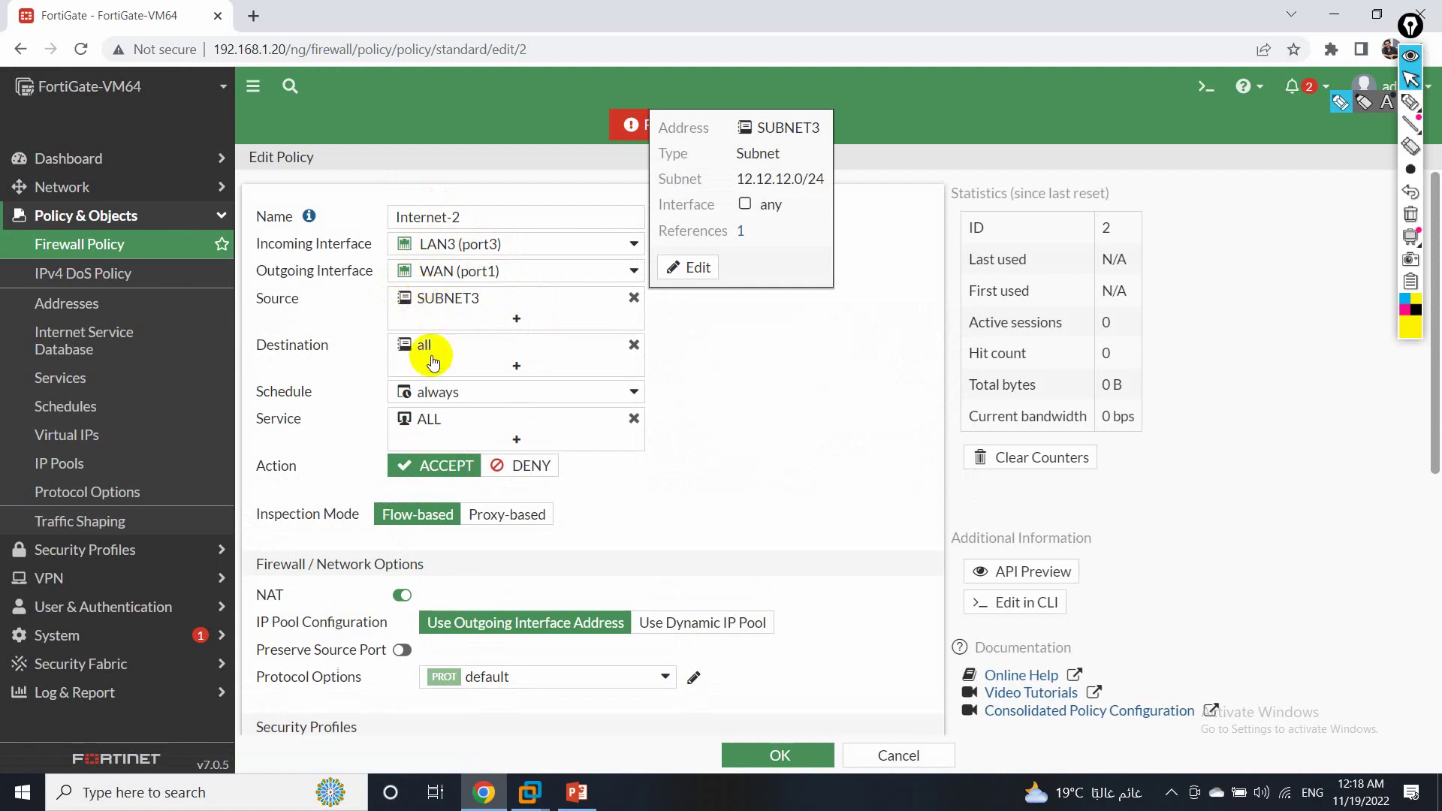
mouse_move(421, 350)
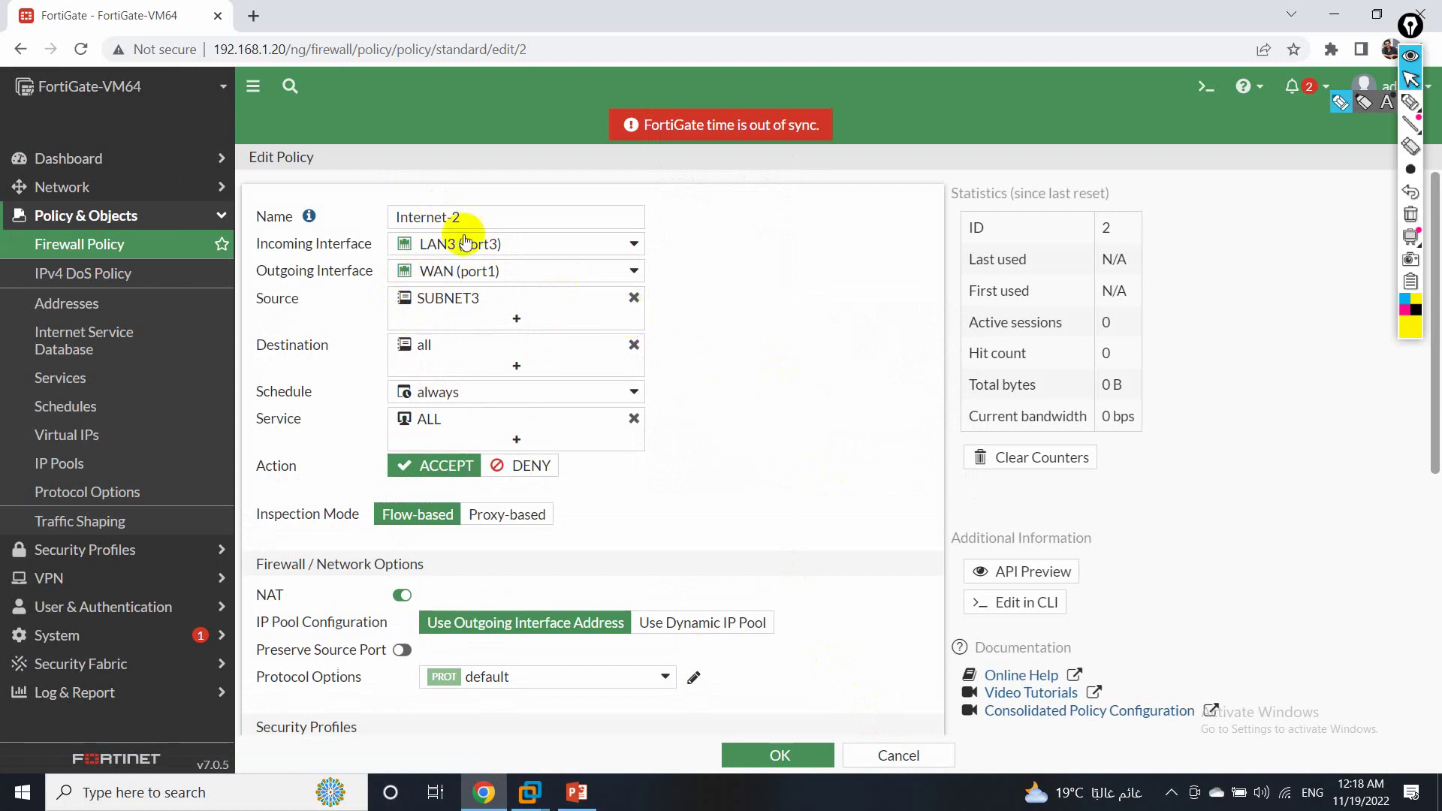
mouse_move(474, 244)
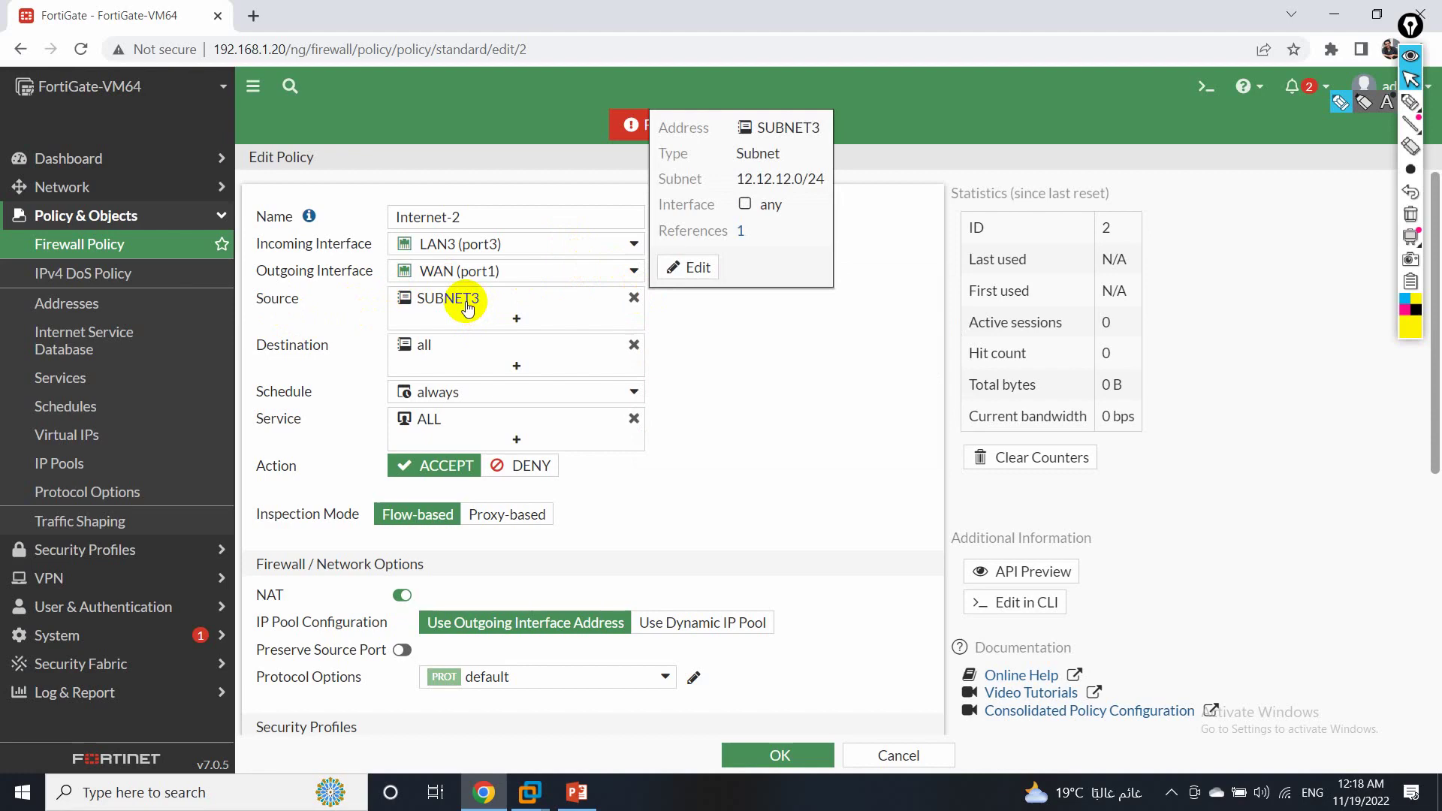
Back in the policy list, review the source addresses and expand the Implicit group.
click(105, 244)
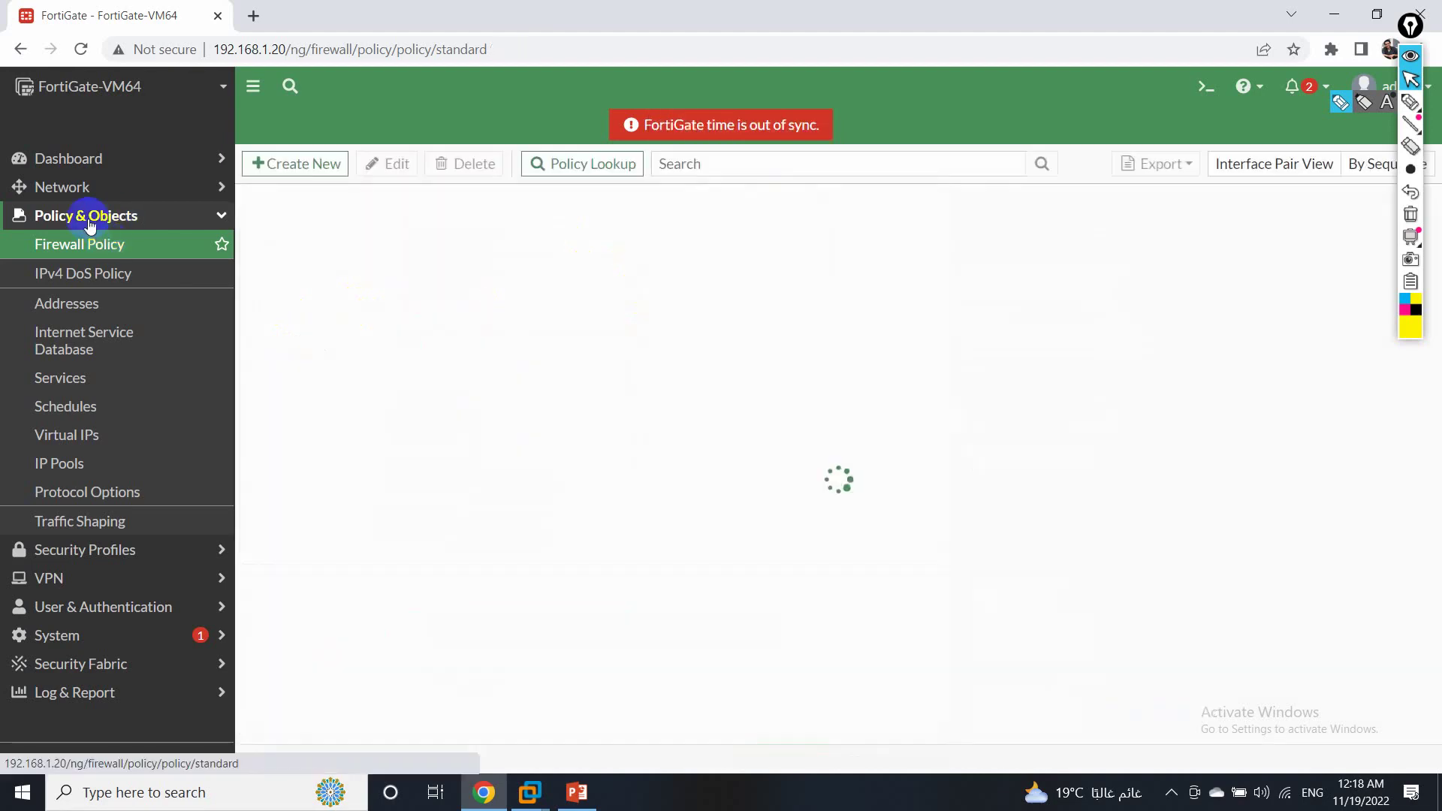
mouse_move(359, 274)
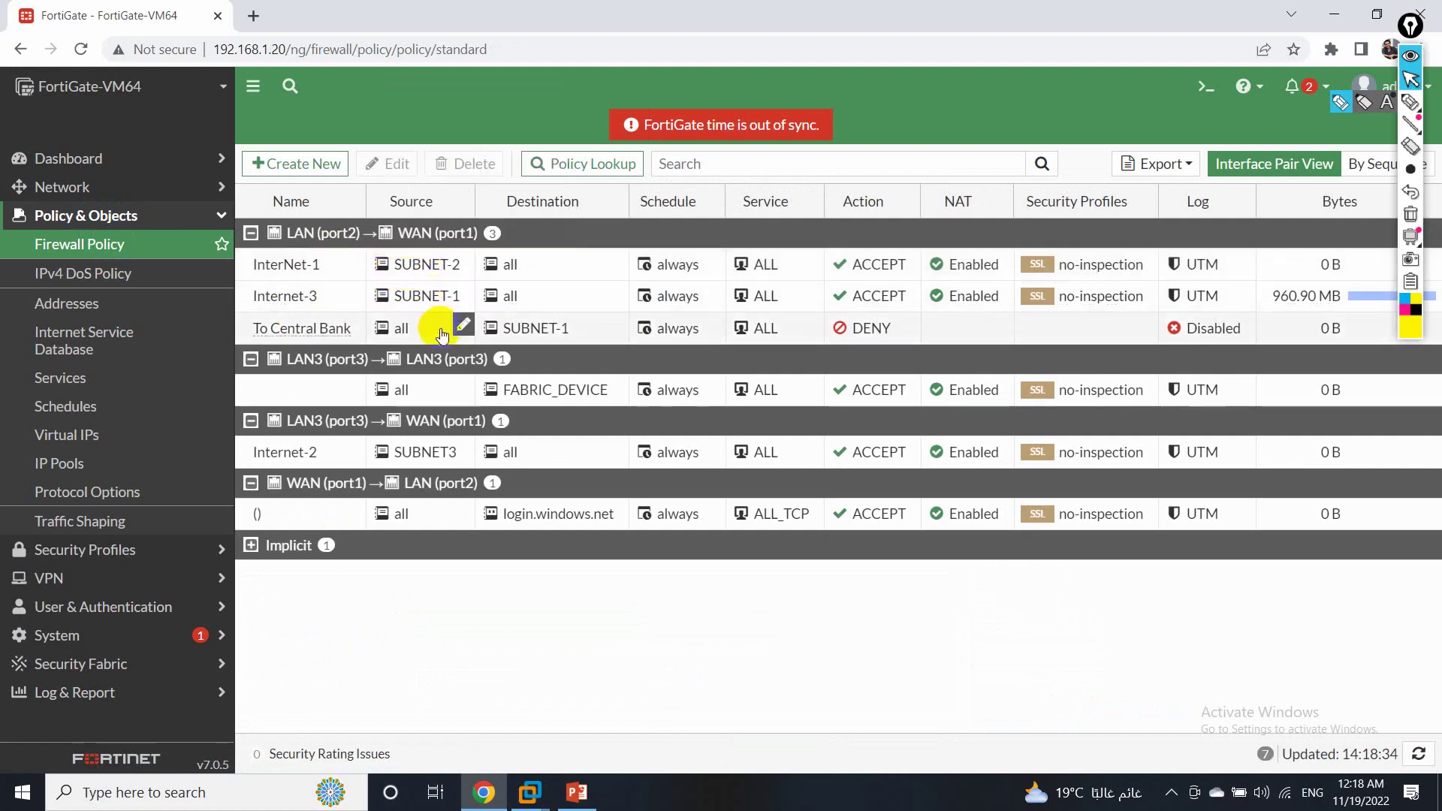
mouse_move(433, 275)
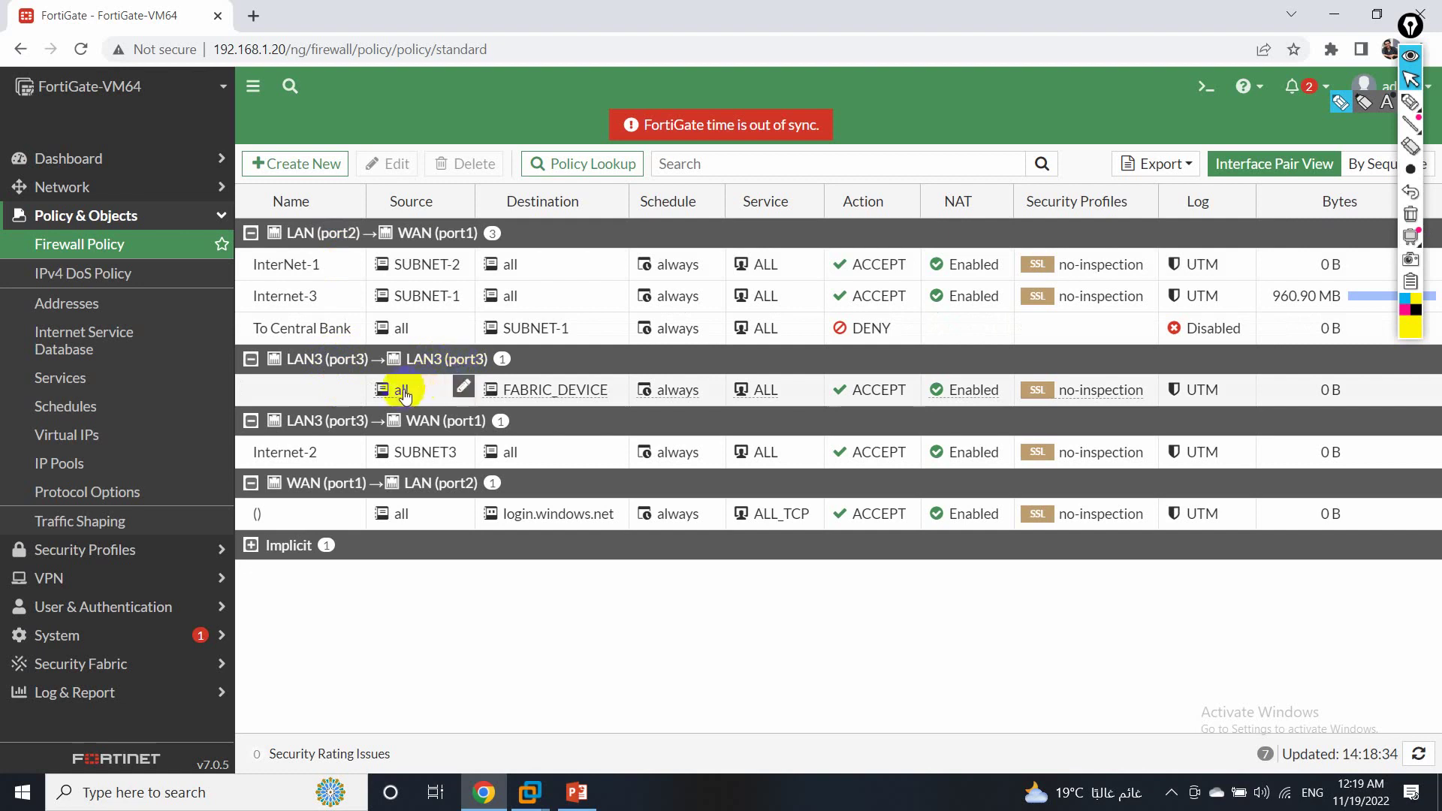
mouse_move(404, 393)
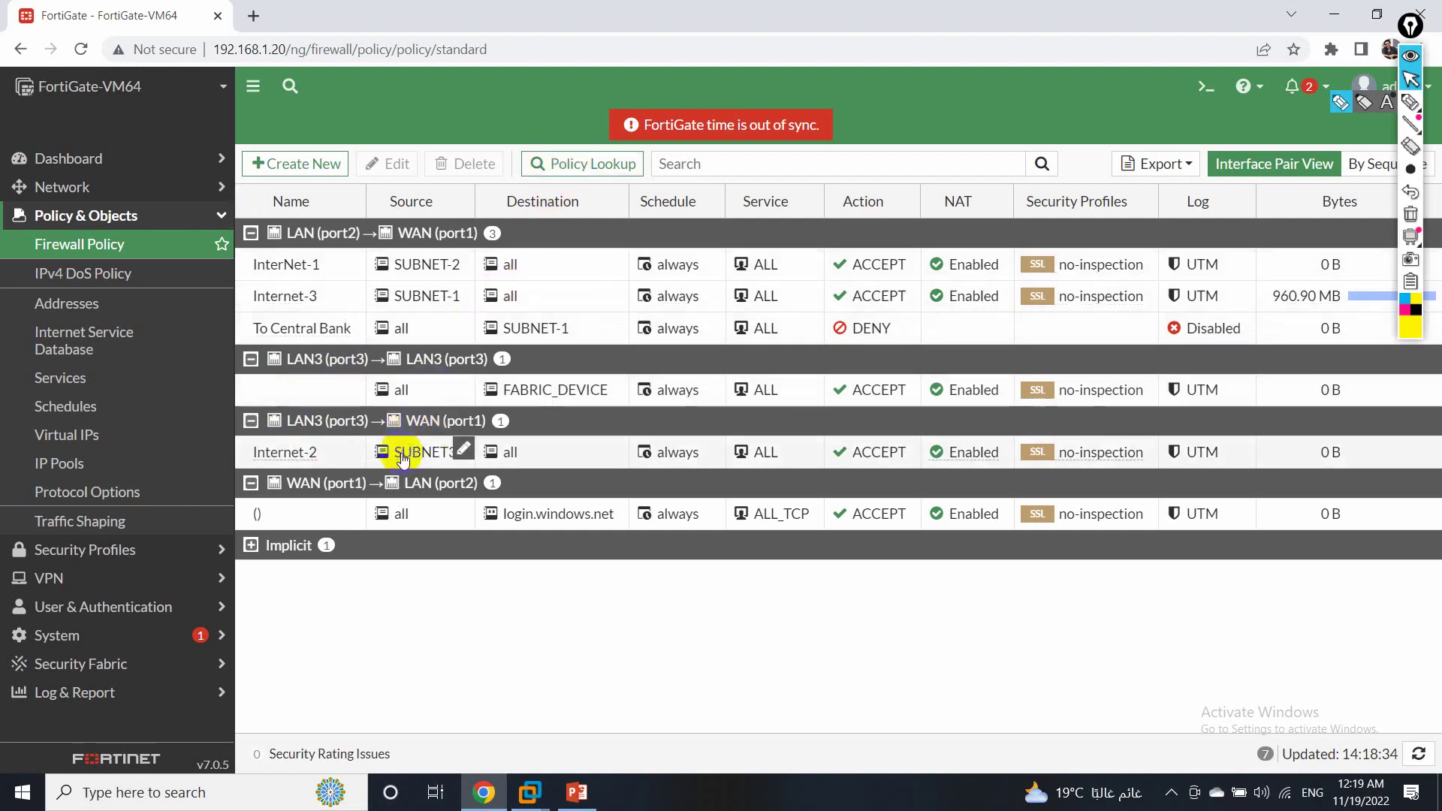
mouse_move(403, 460)
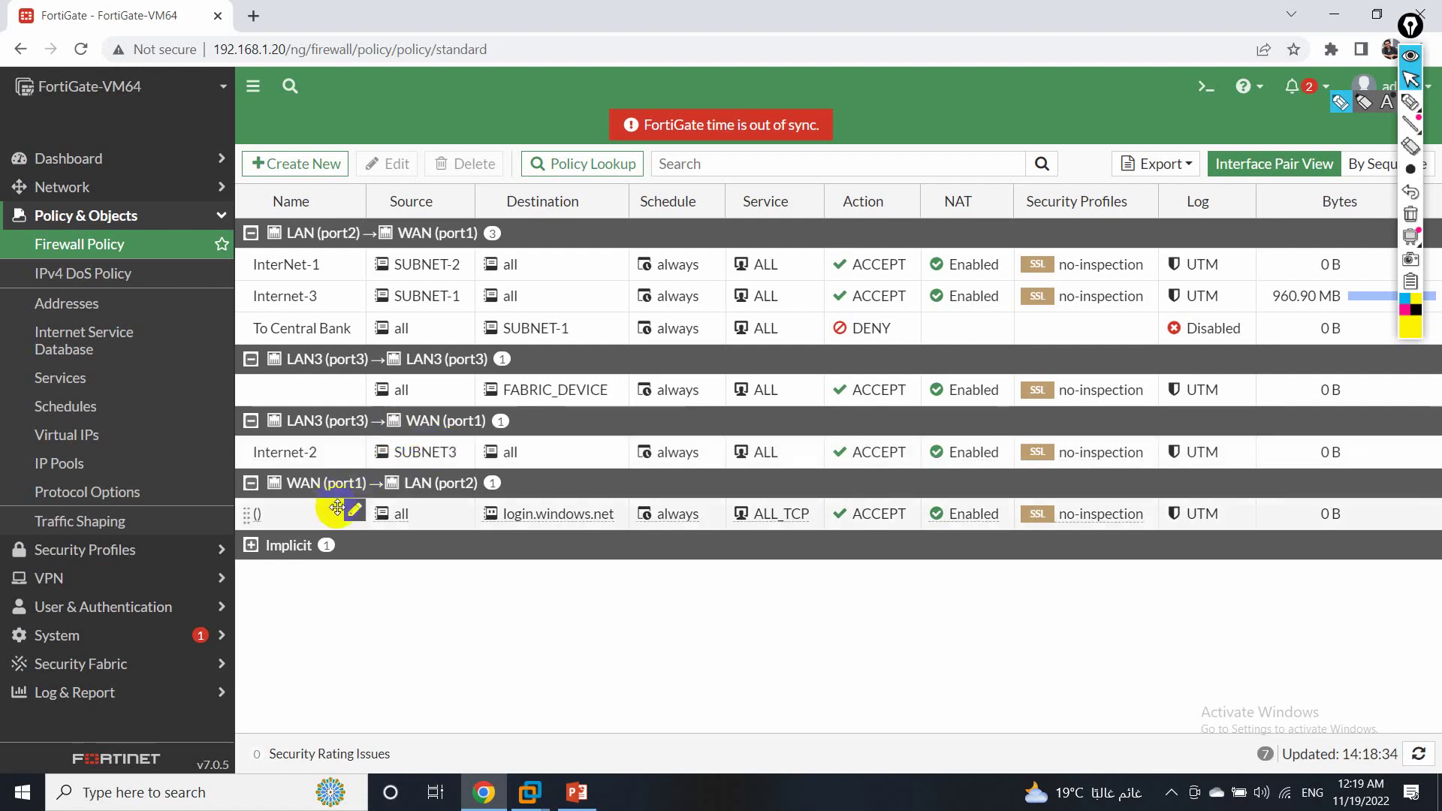
mouse_move(402, 519)
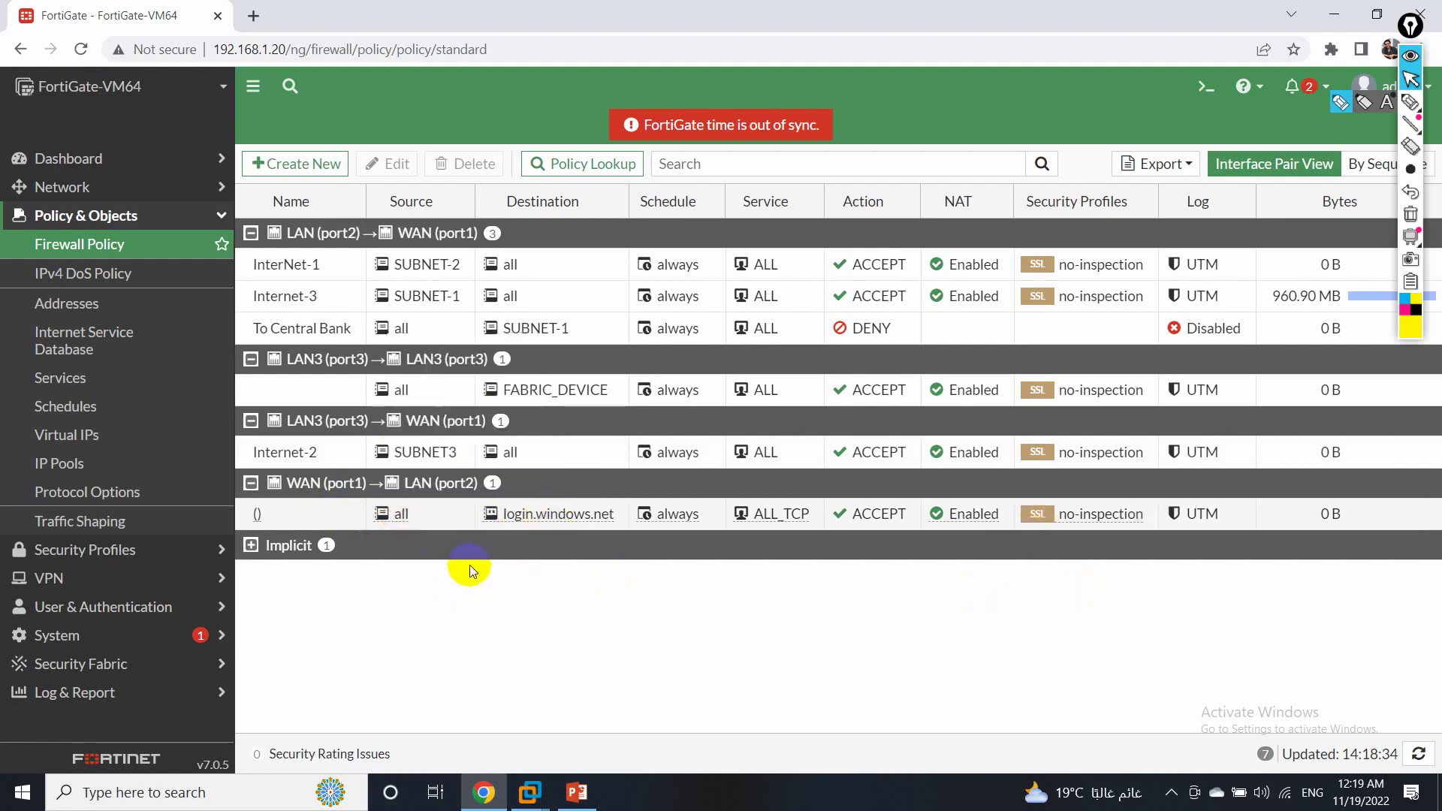
click(252, 546)
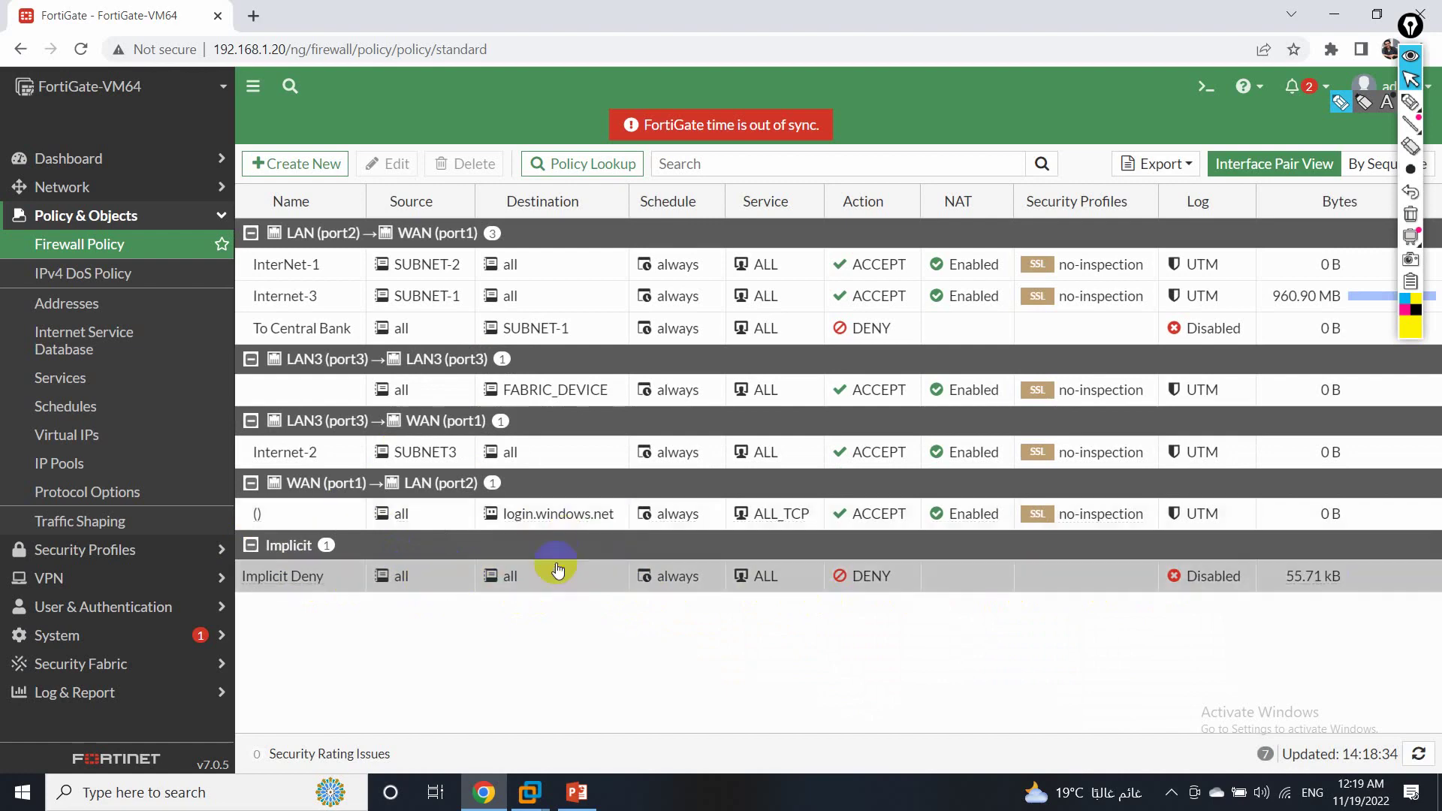
Start a new policy lookup for TCP traffic arriving on LAN3 (port3).
click(610, 161)
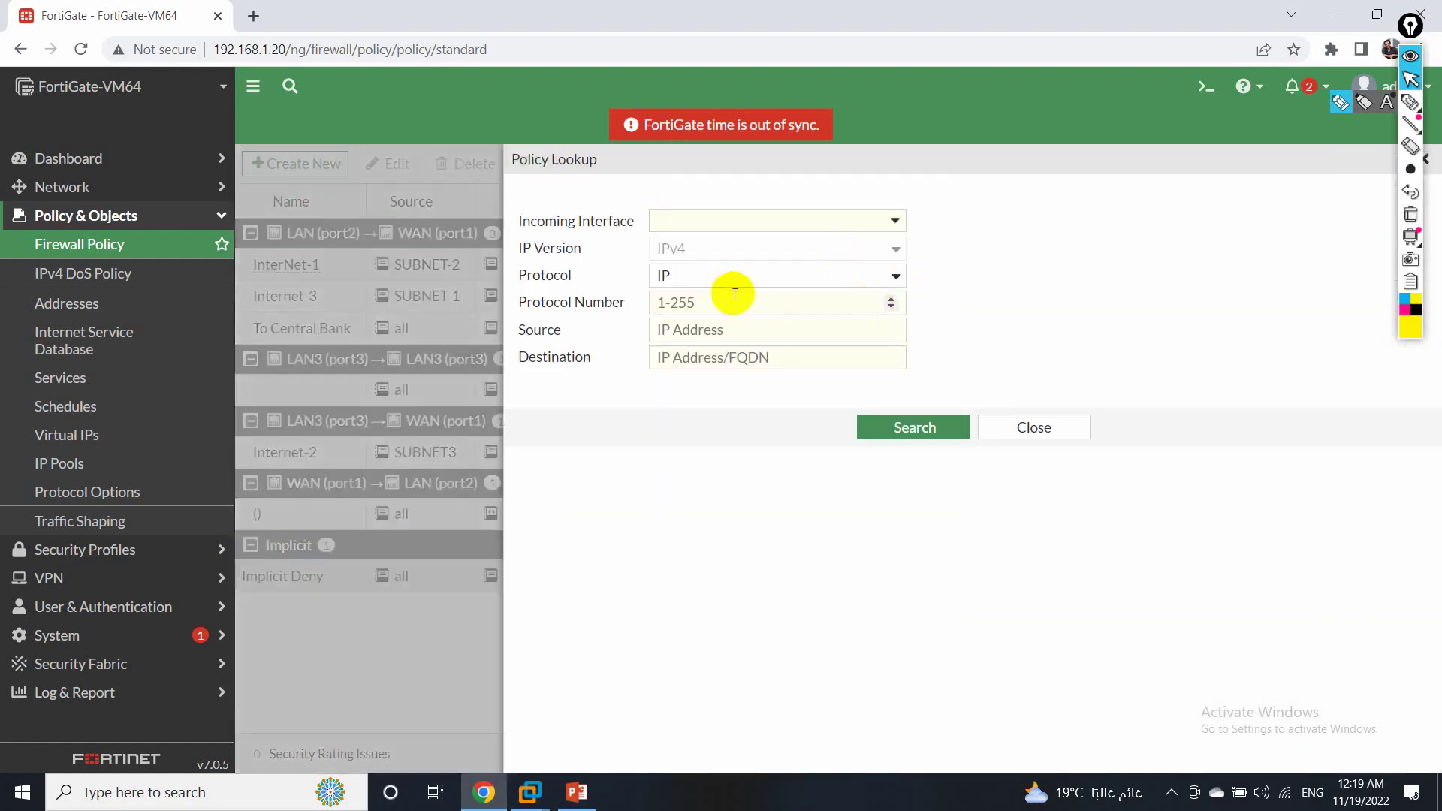
click(718, 220)
click(741, 345)
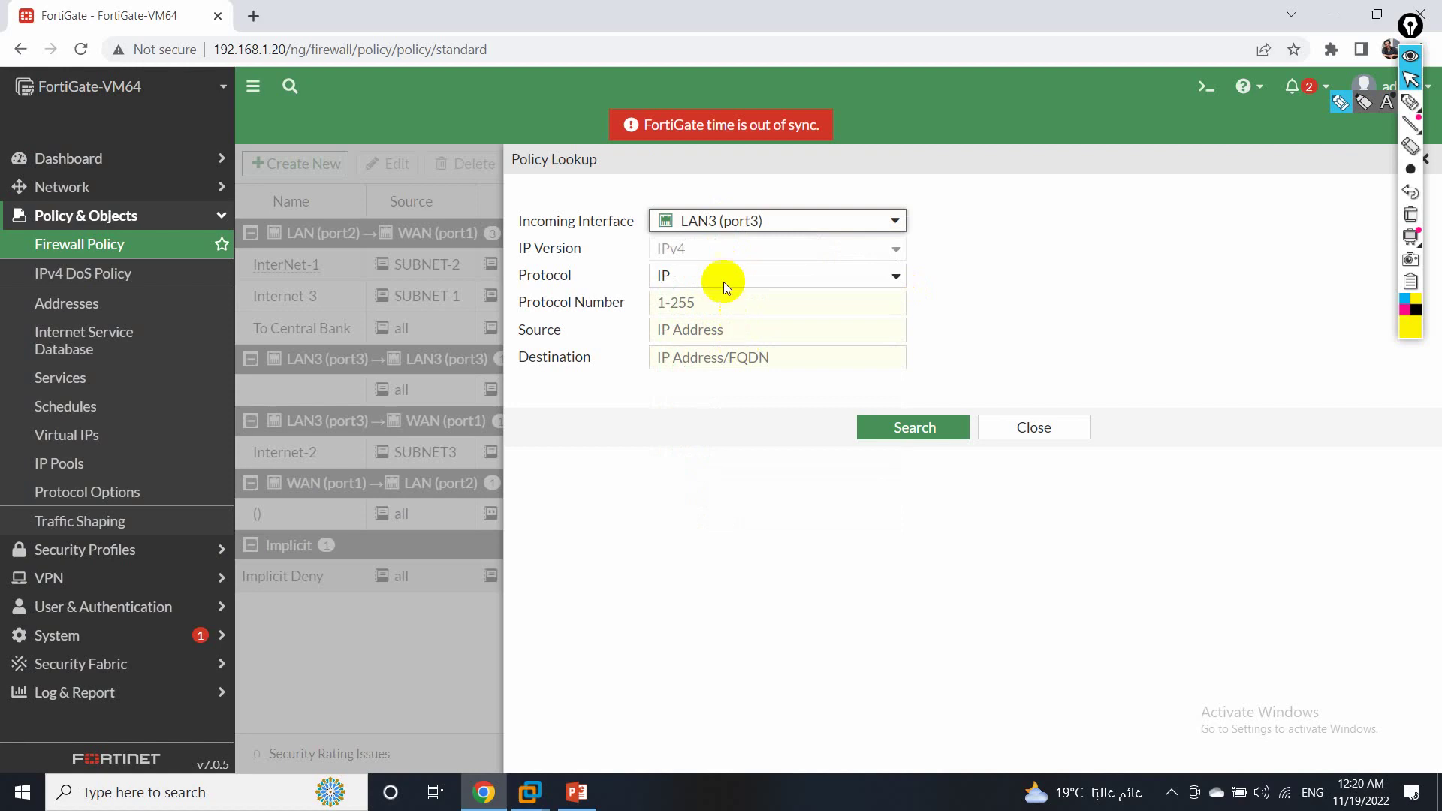
click(713, 276)
click(714, 315)
click(707, 302)
text(11.11)
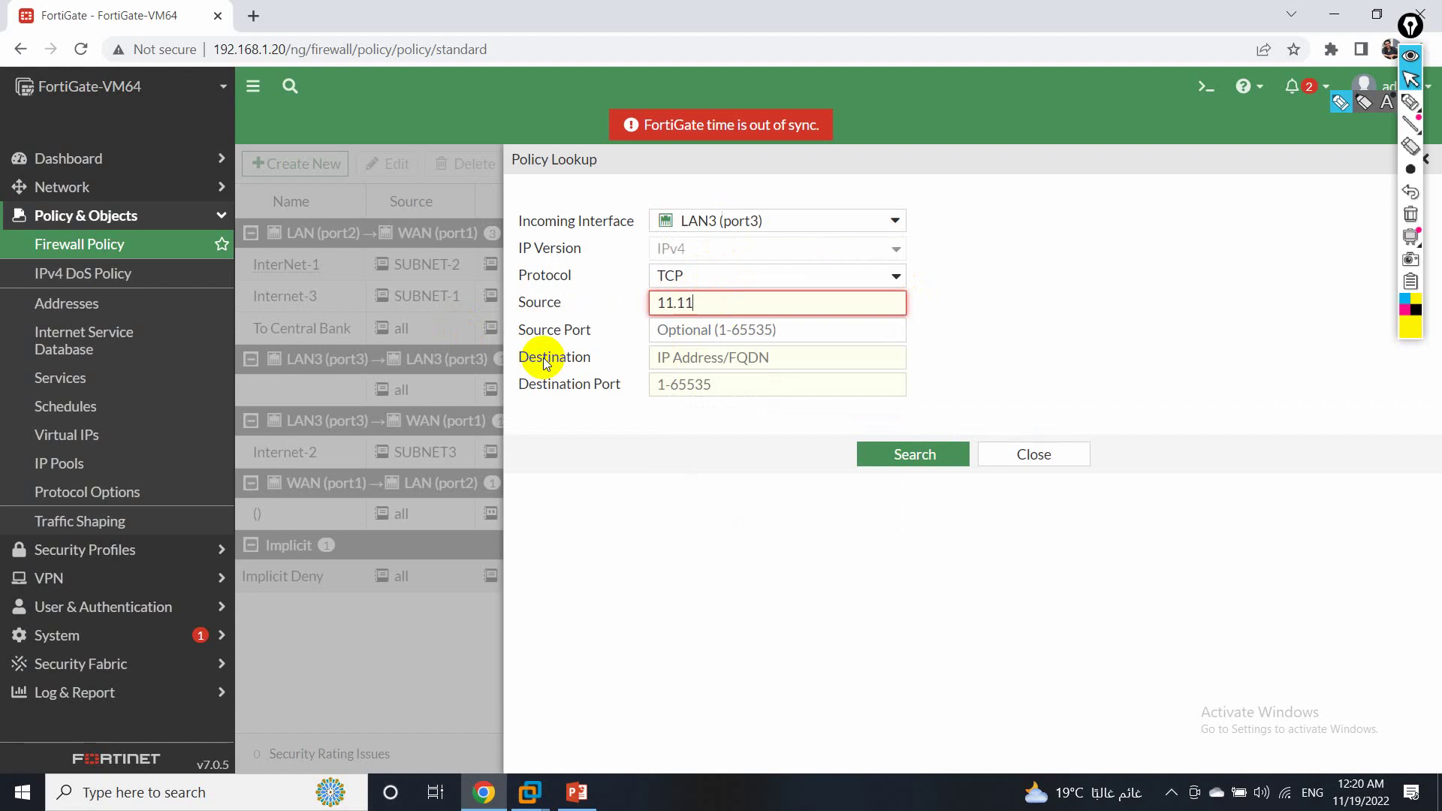
text(.11.50)
click(721, 356)
text(w)
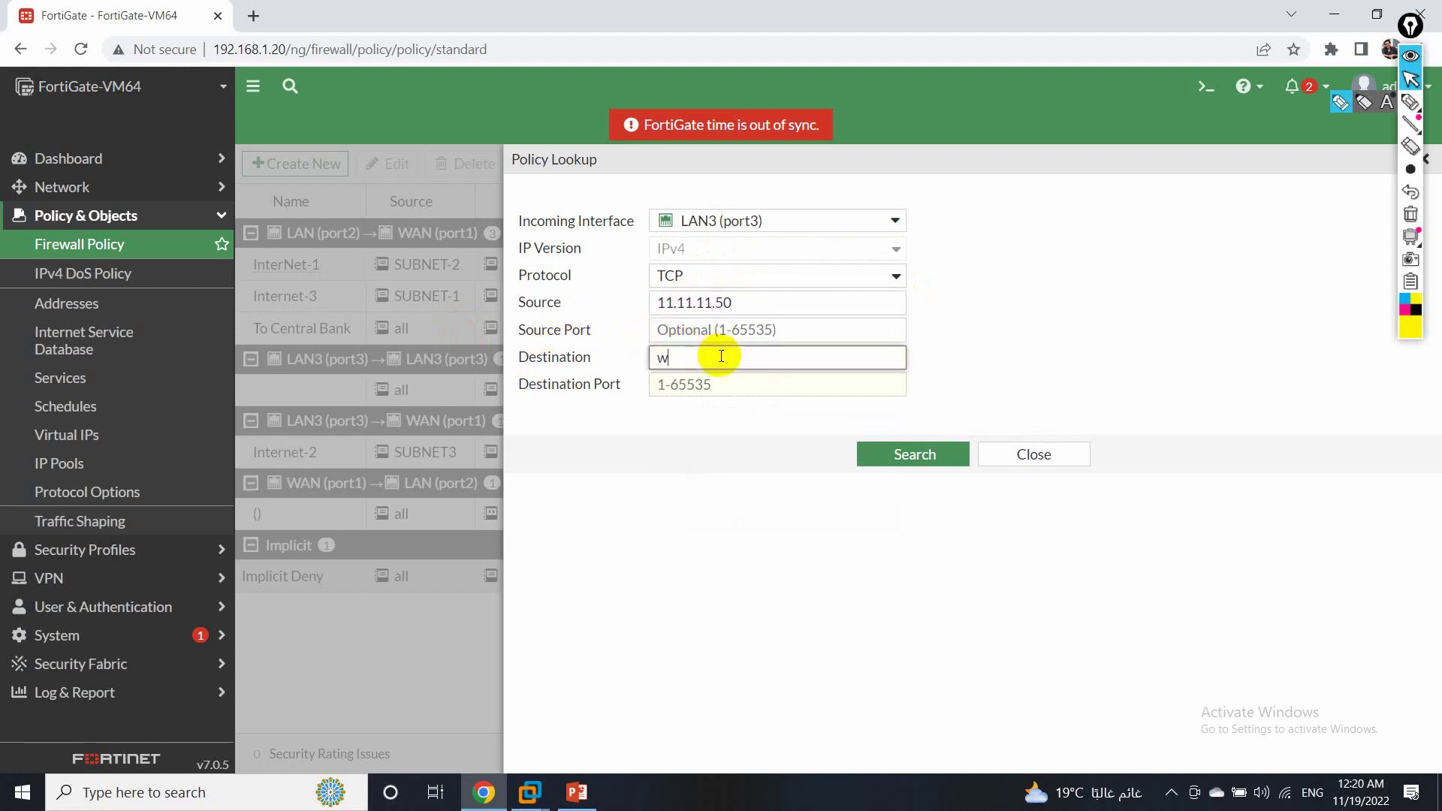
text(ww.google.com)
click(755, 384)
text(443)
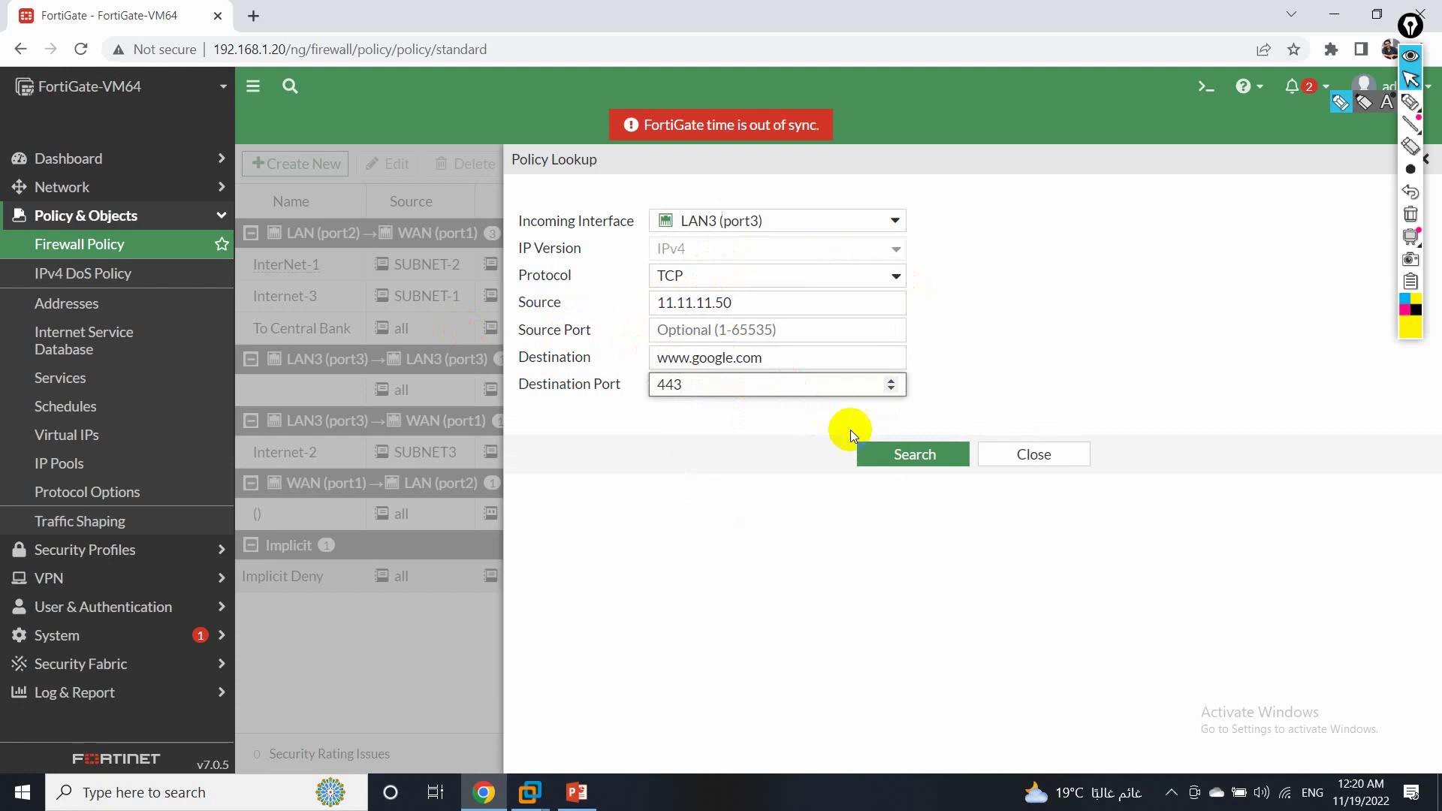
click(917, 452)
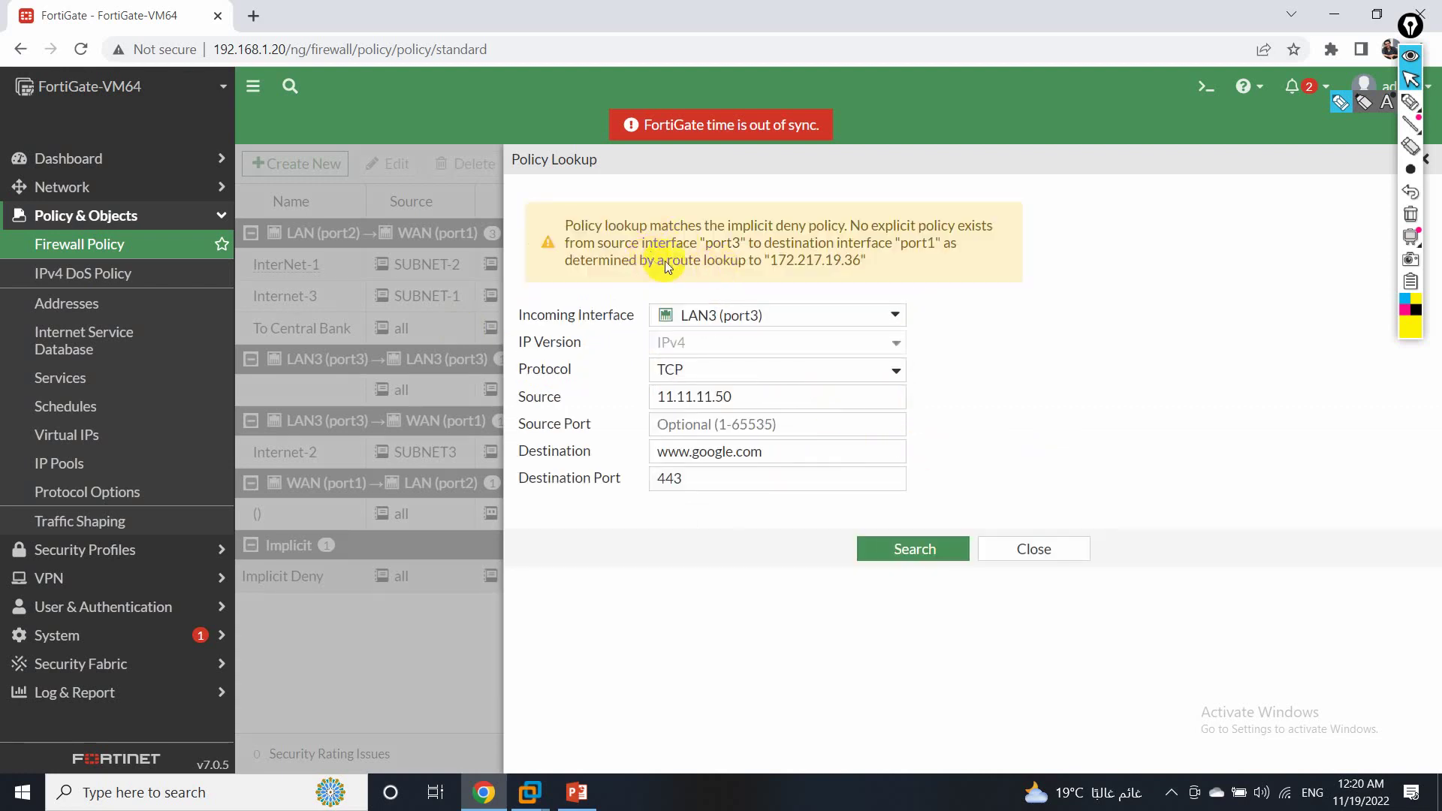
drag(726, 225, 810, 232)
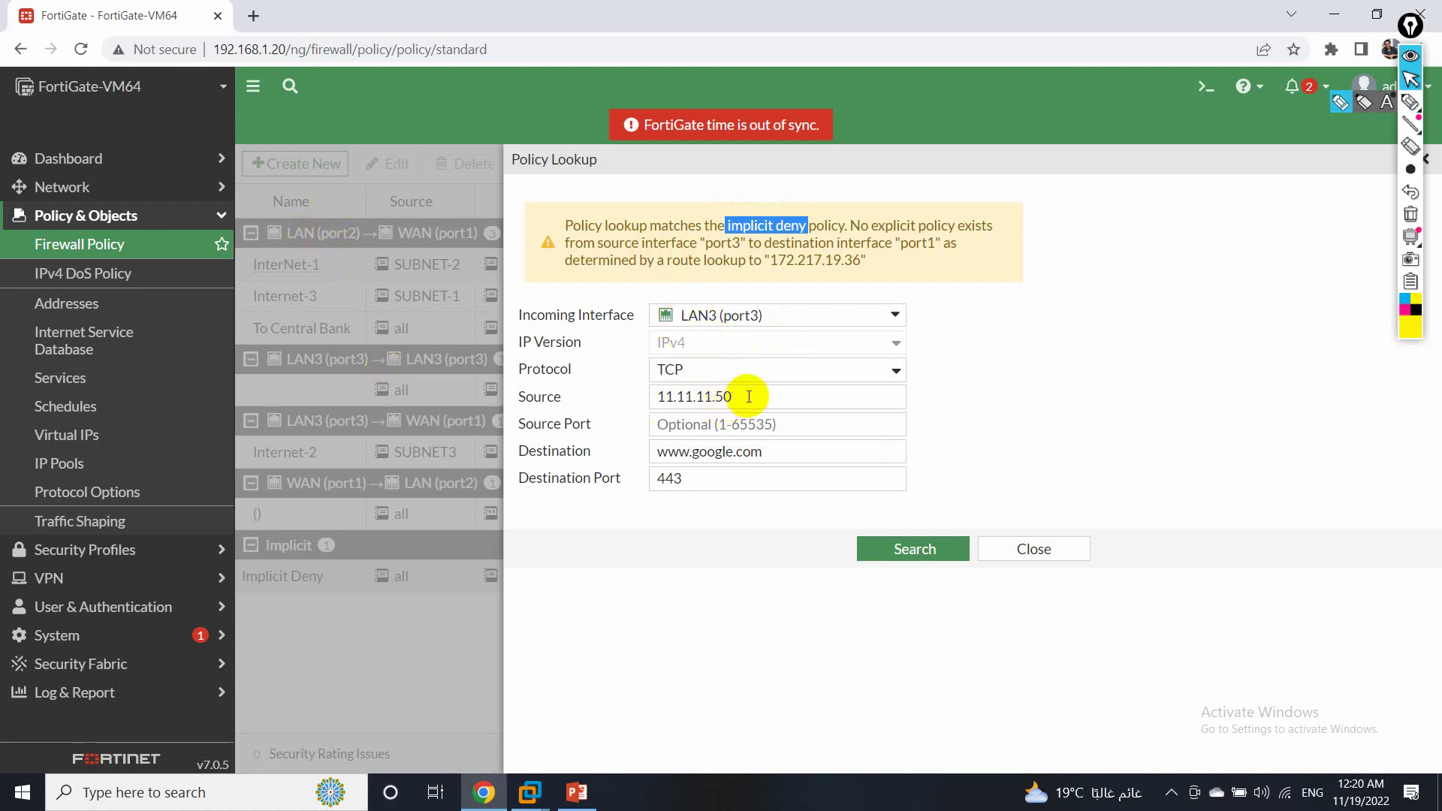
drag(741, 396, 645, 398)
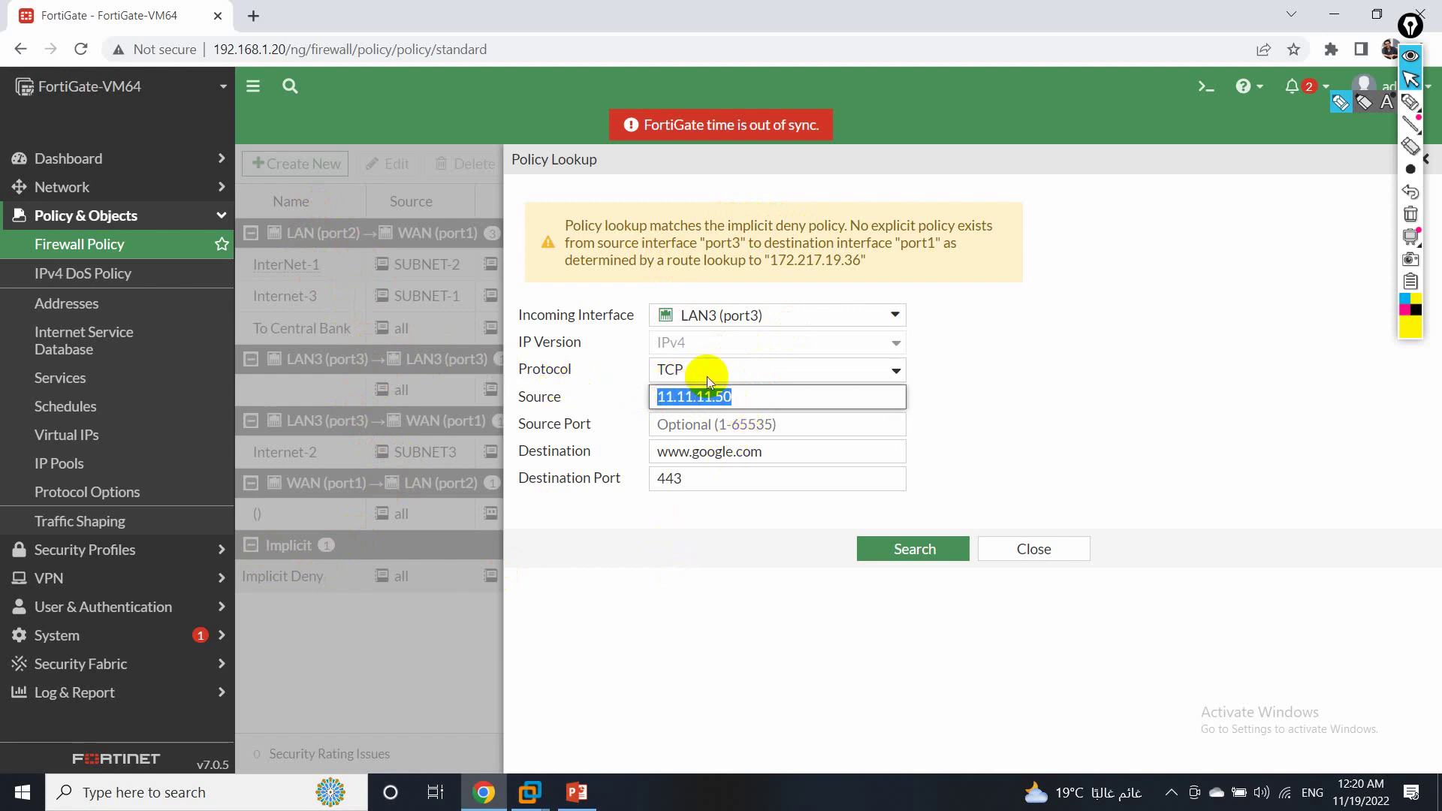
Rerun the lookup with source 12.12.12.50 and return to the policy list.
text(12.12.12.50)
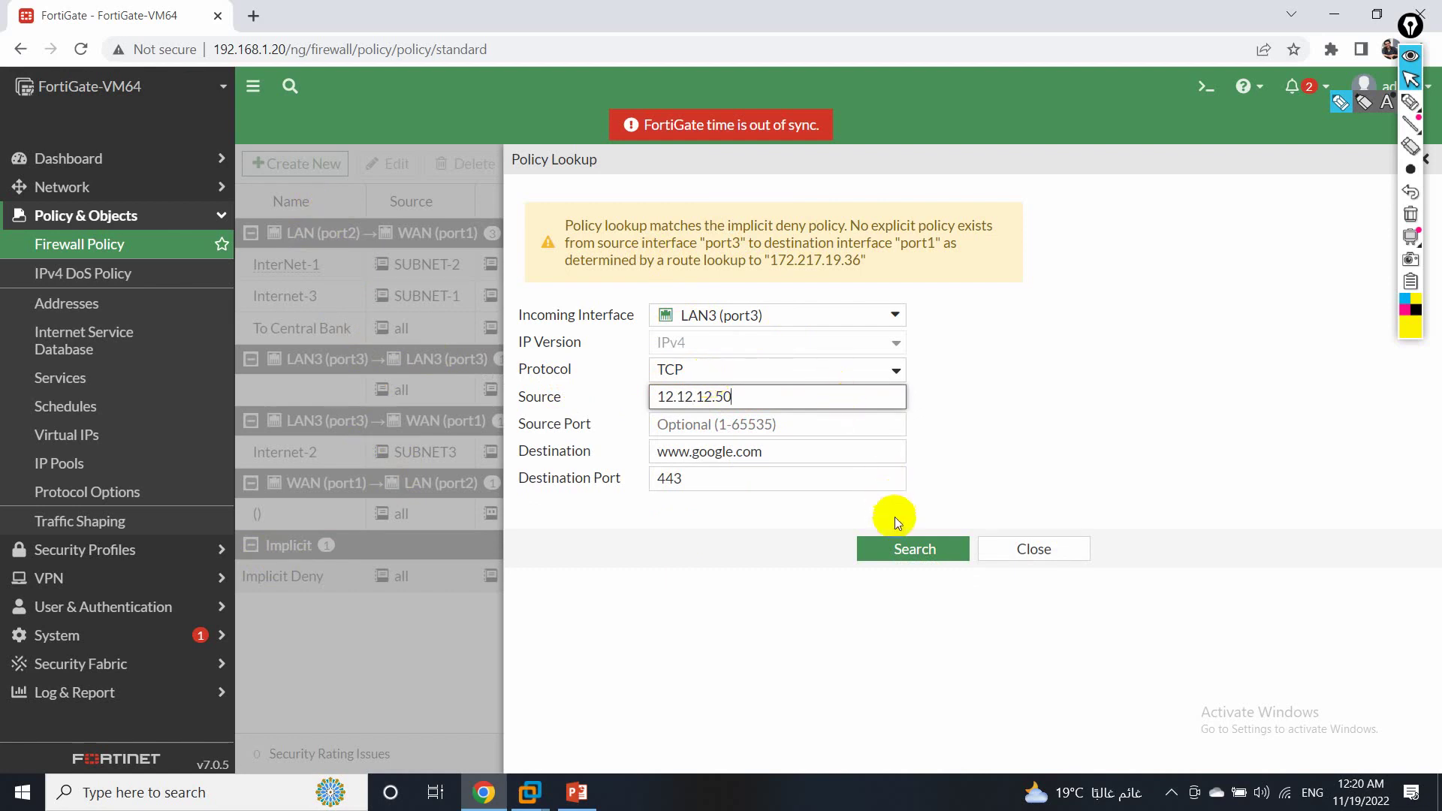
click(907, 550)
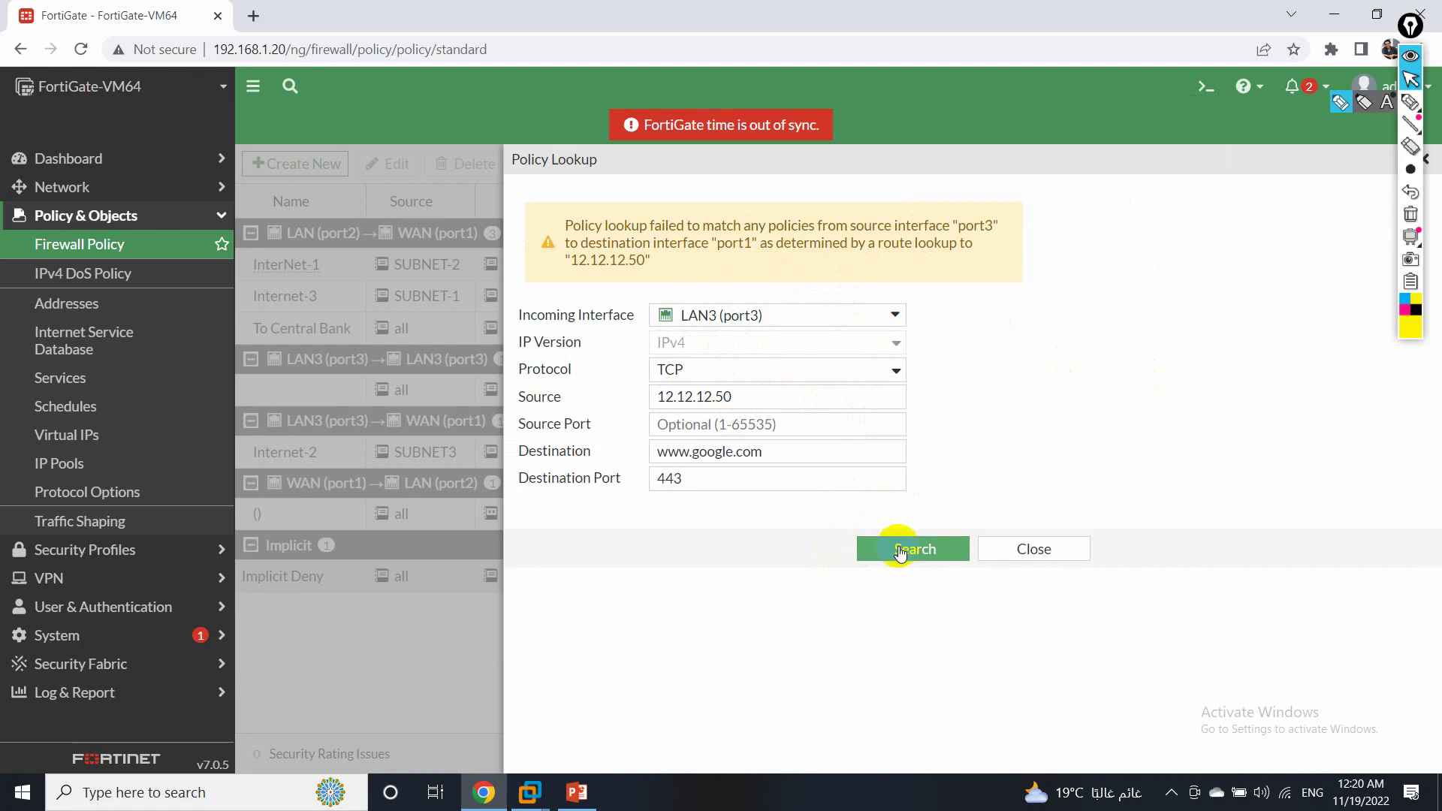
click(968, 549)
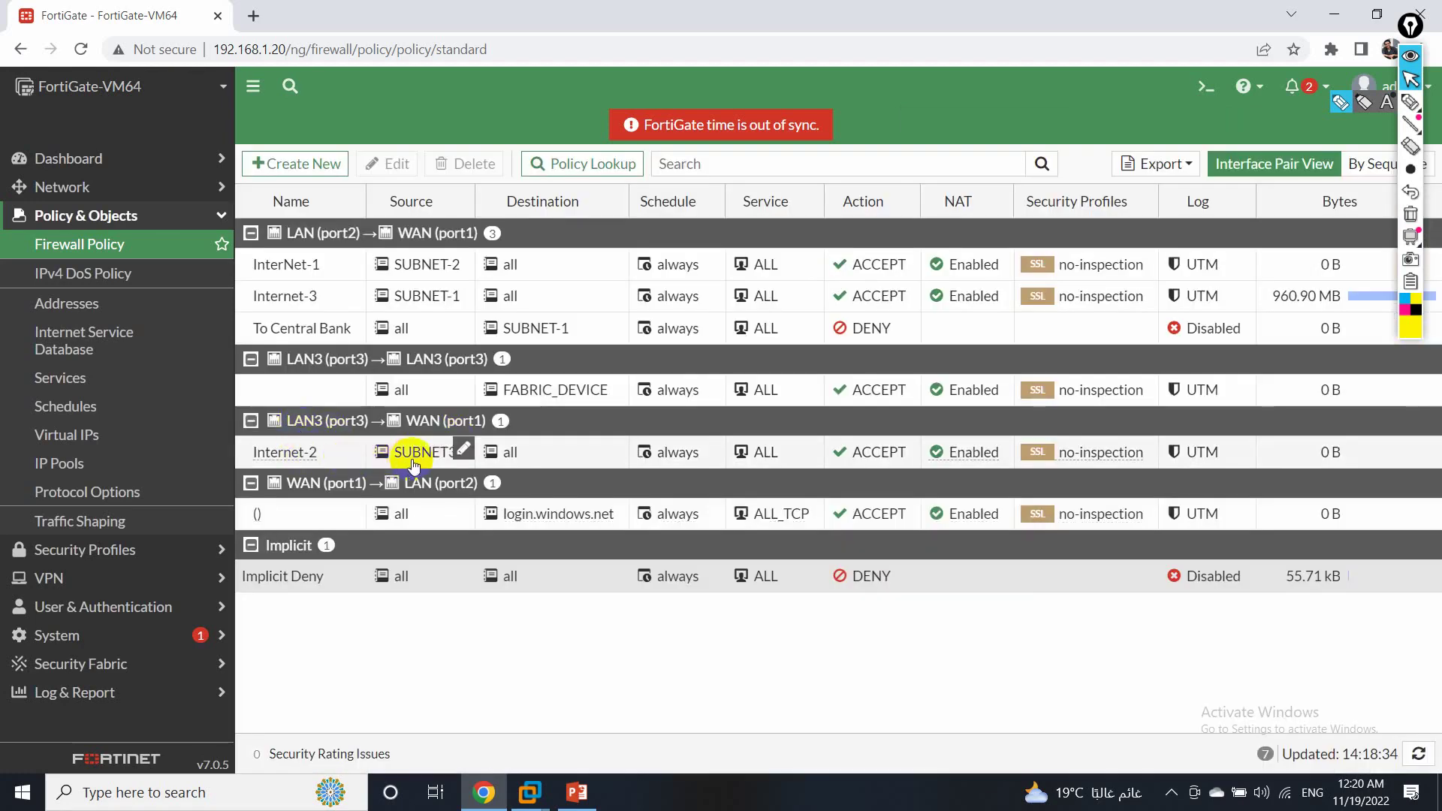
mouse_move(414, 462)
double_click(273, 453)
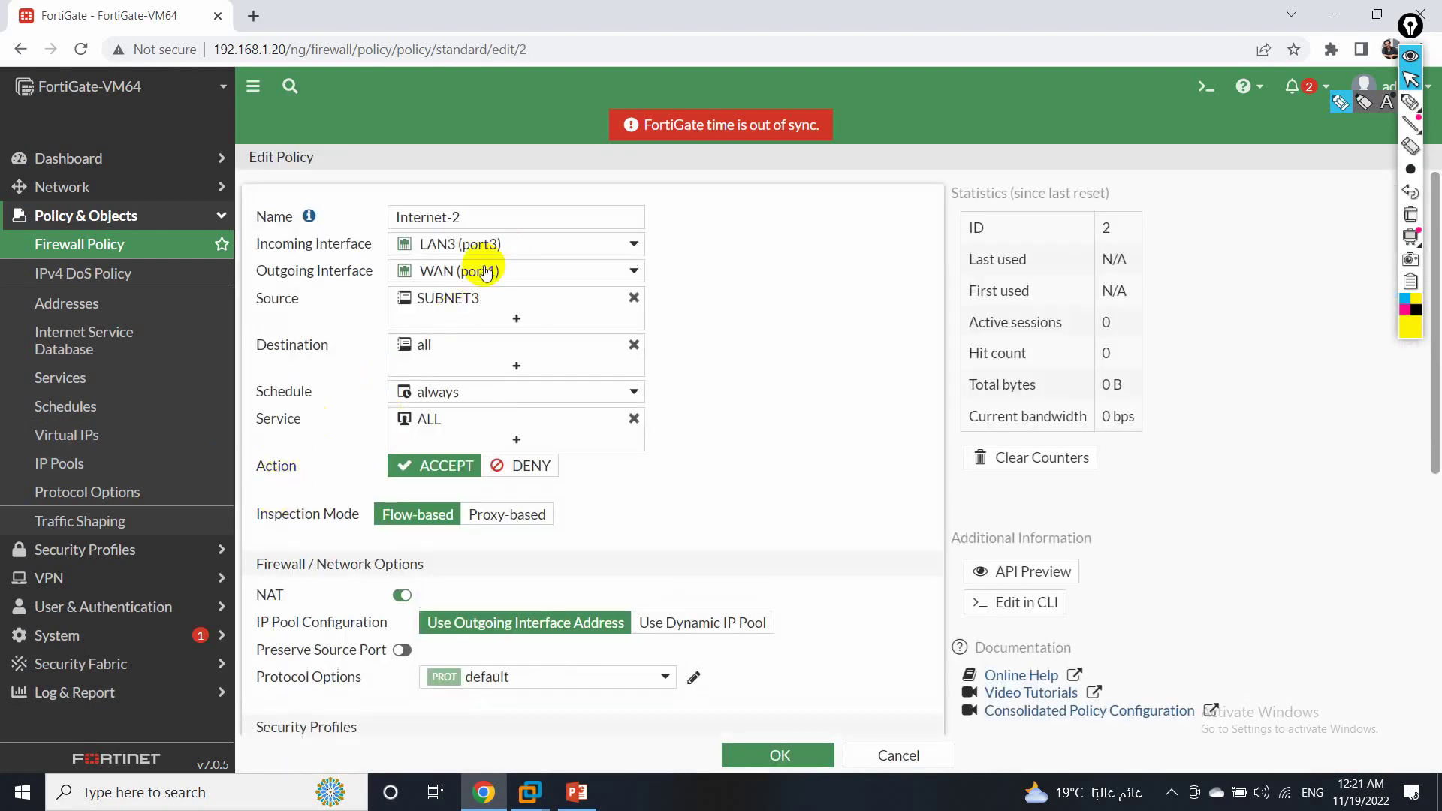
mouse_move(463, 308)
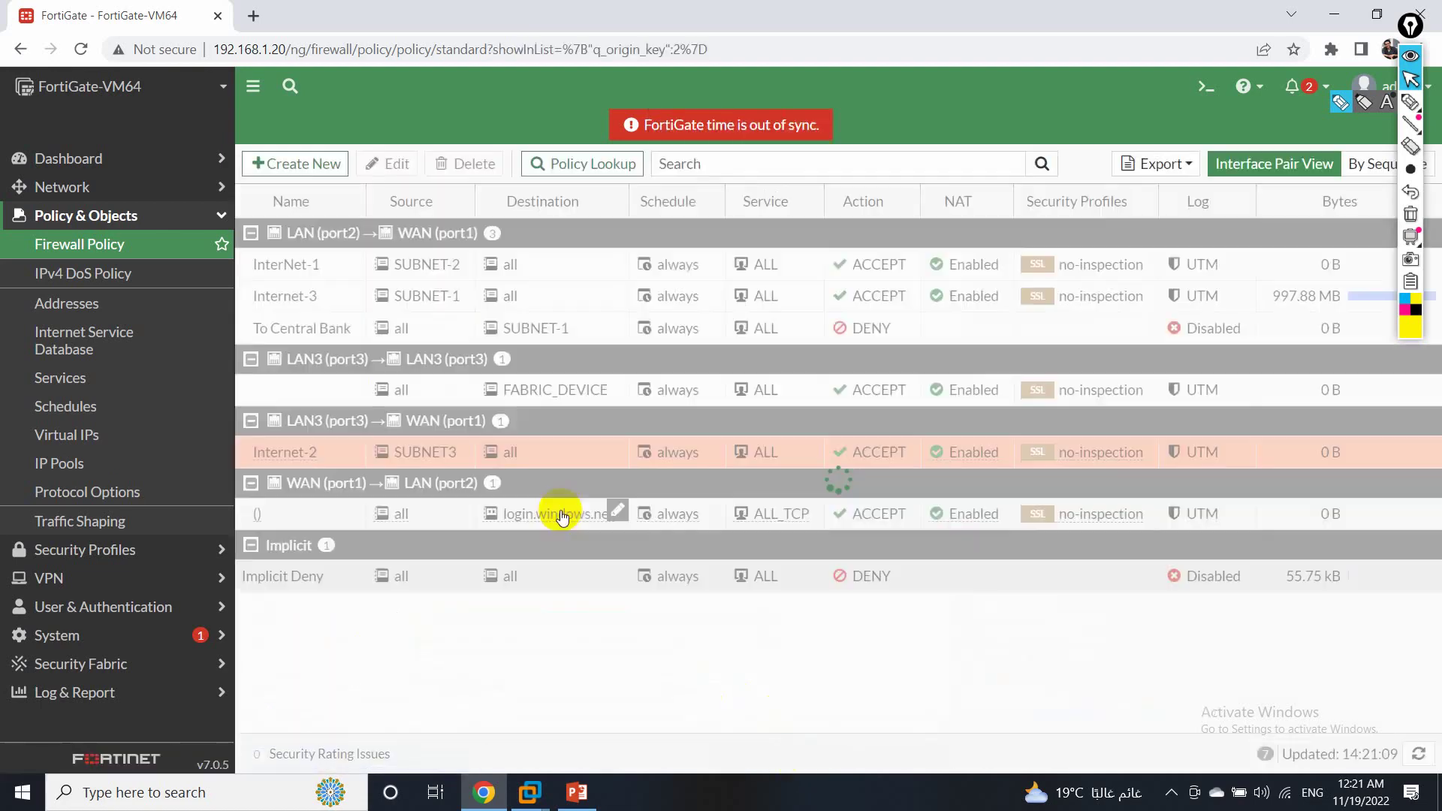
Start a Policy Lookup with incoming interface LAN3 (port3) and protocol TCP.
click(595, 165)
click(731, 236)
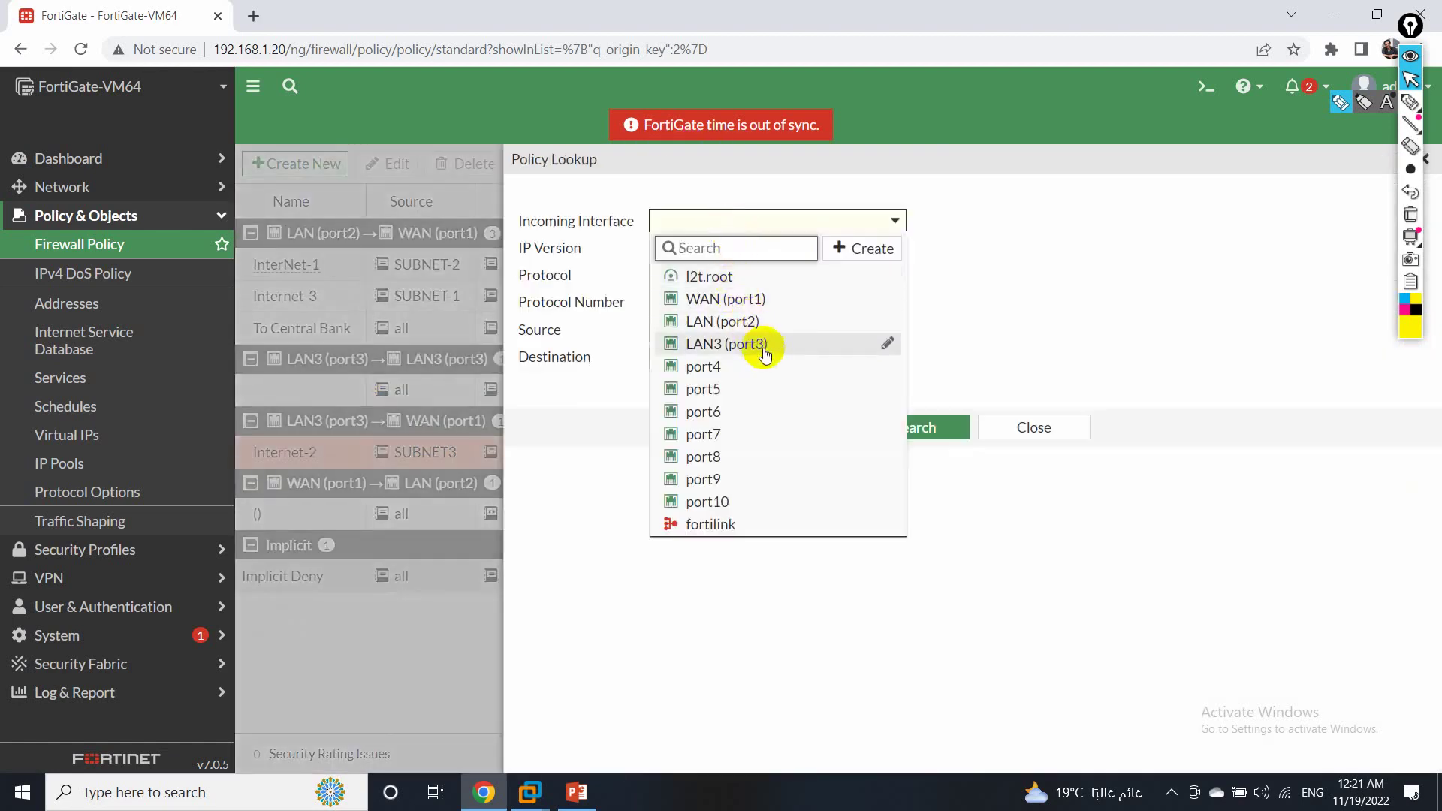
mouse_move(783, 346)
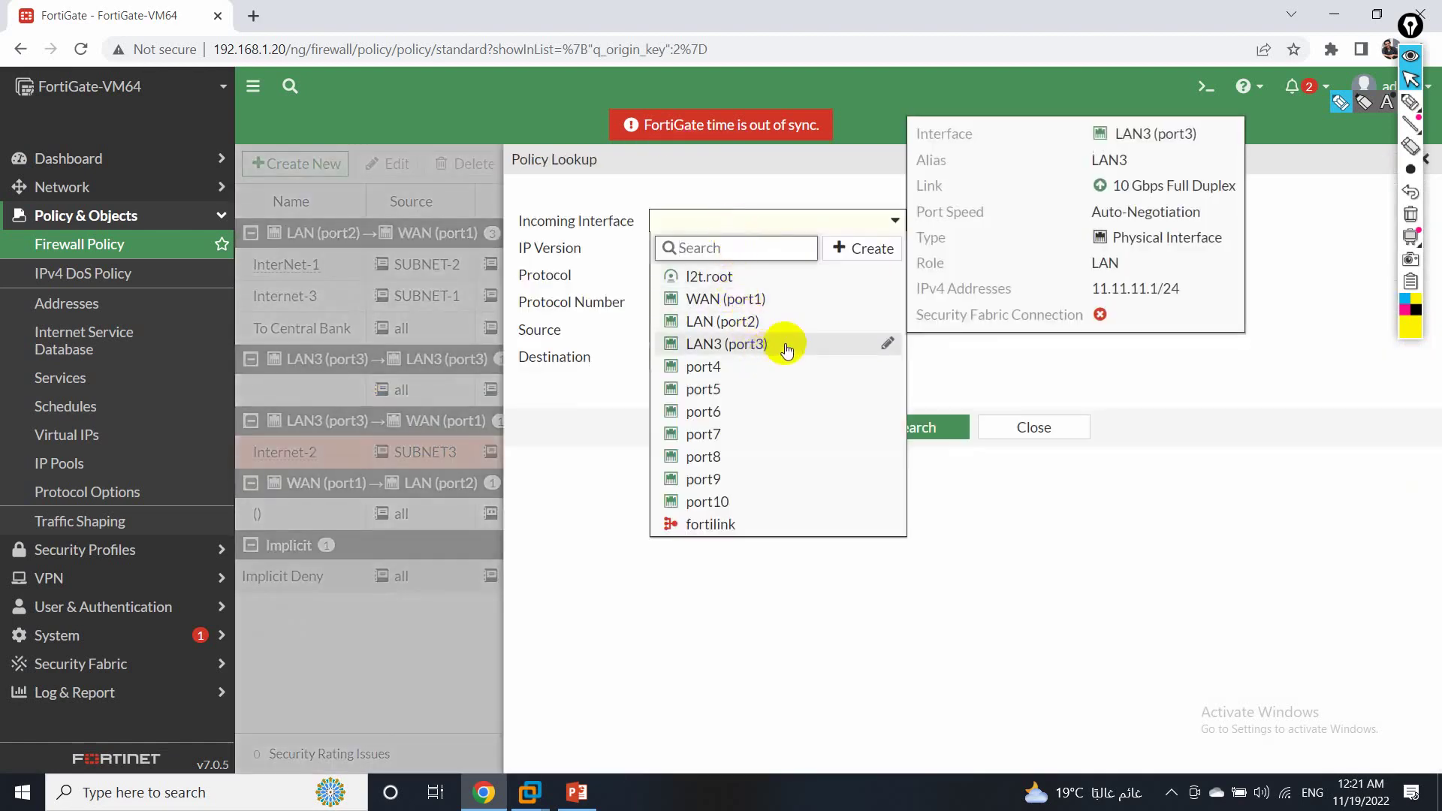
click(787, 350)
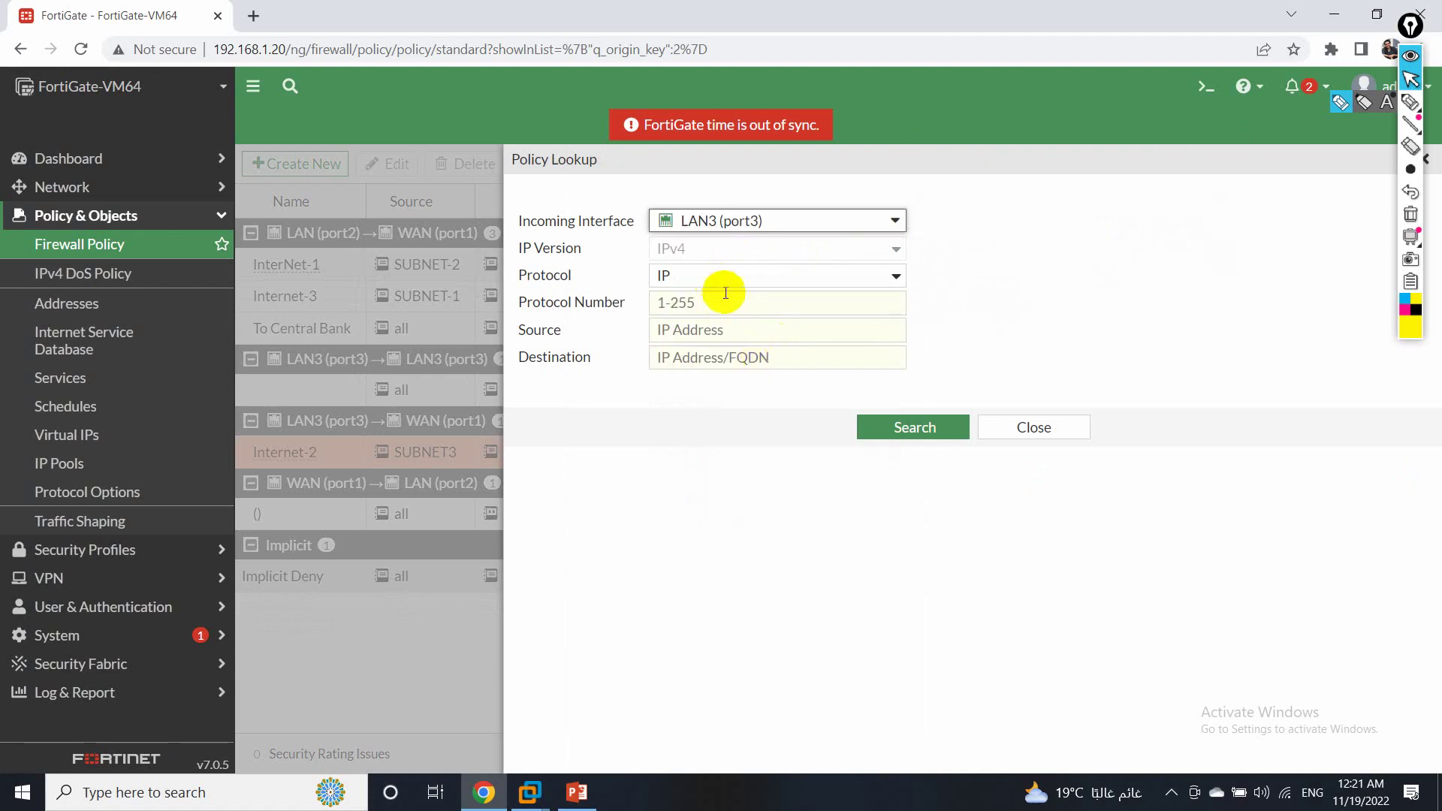
click(726, 302)
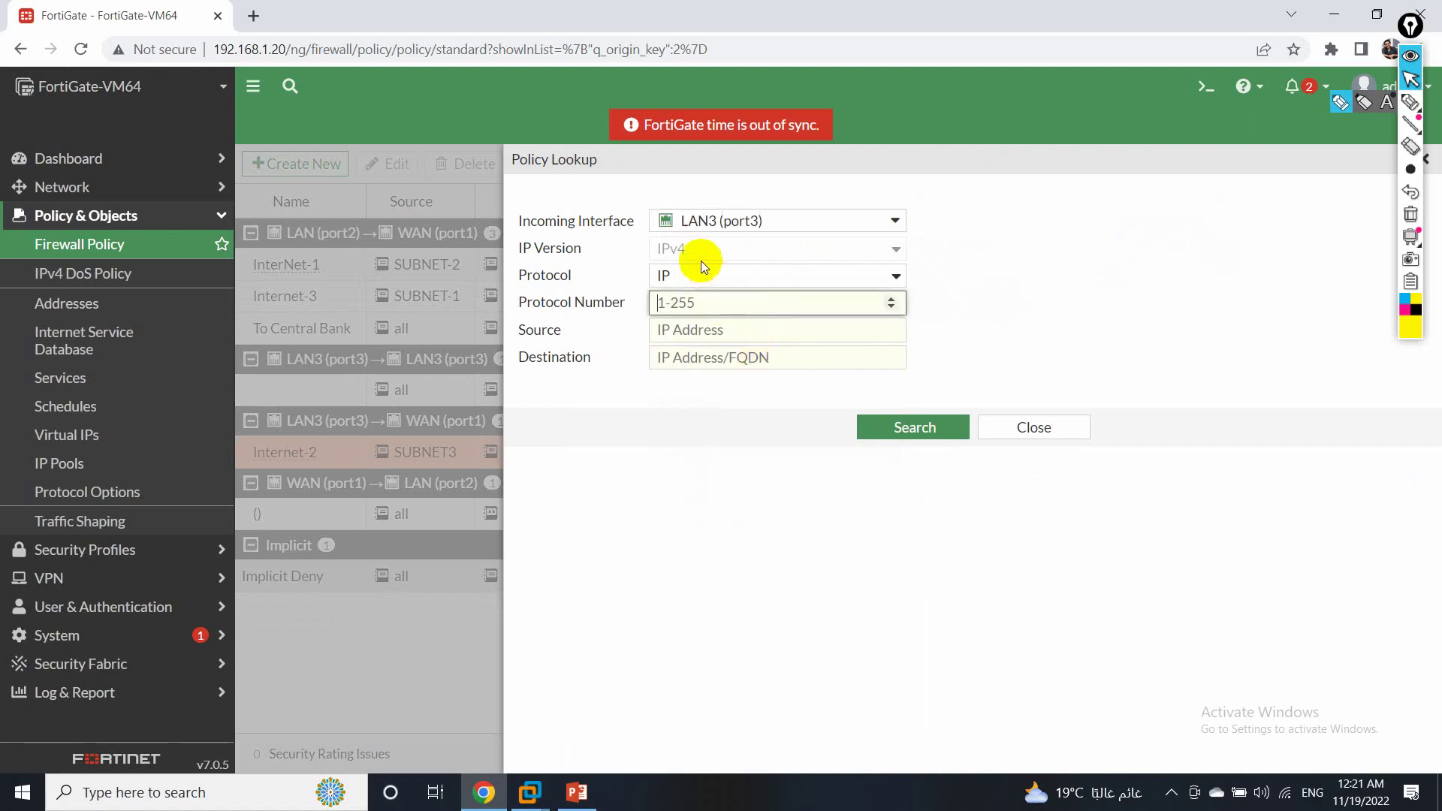
click(699, 275)
click(700, 317)
click(688, 301)
text(12.12.12.30)
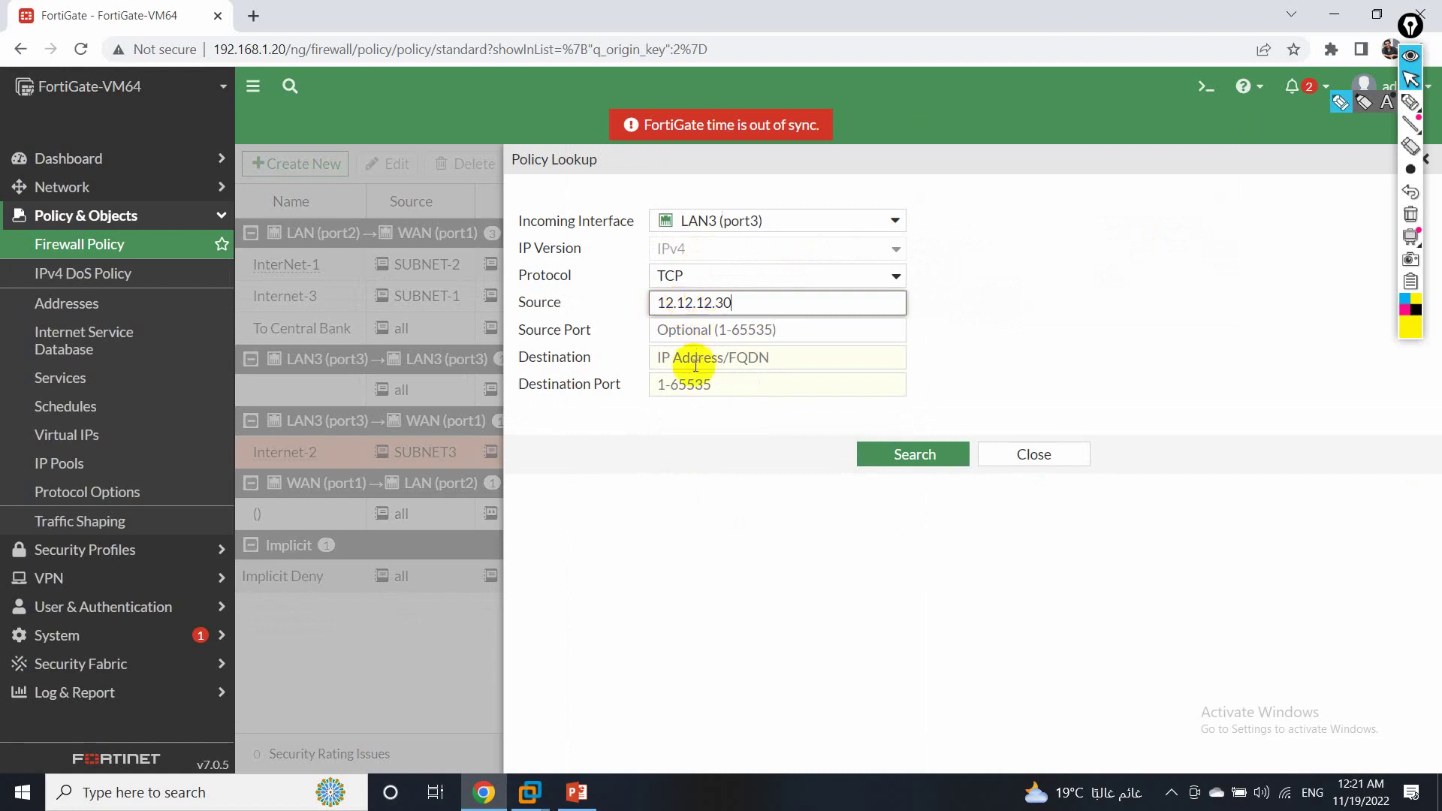
click(665, 352)
text(www.google.)
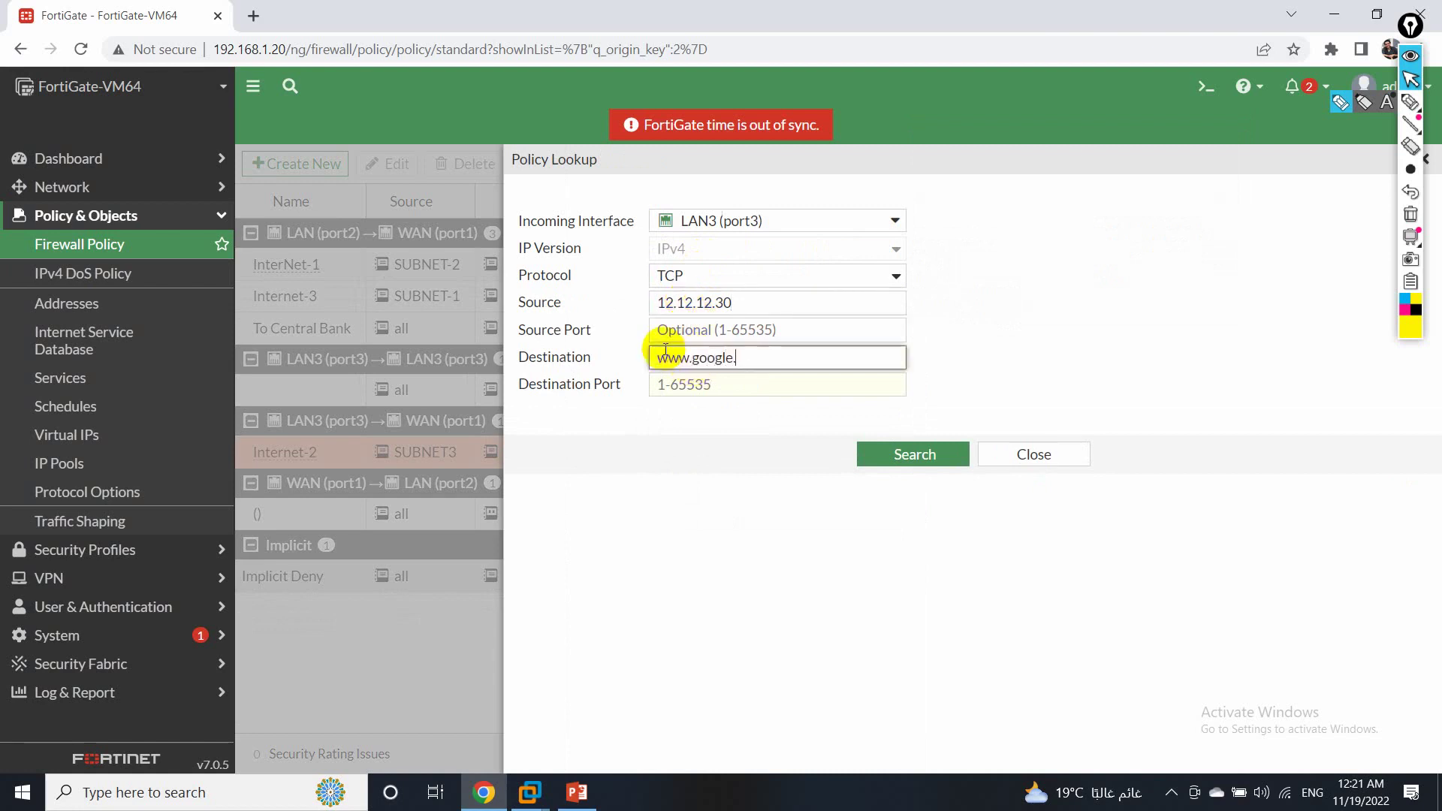
key(Tab)
text(14)
key(BackSpace)
key(BackSpace)
text(44)
Run the lookup, highlight the no-match warning, and close the lookup.
click(870, 454)
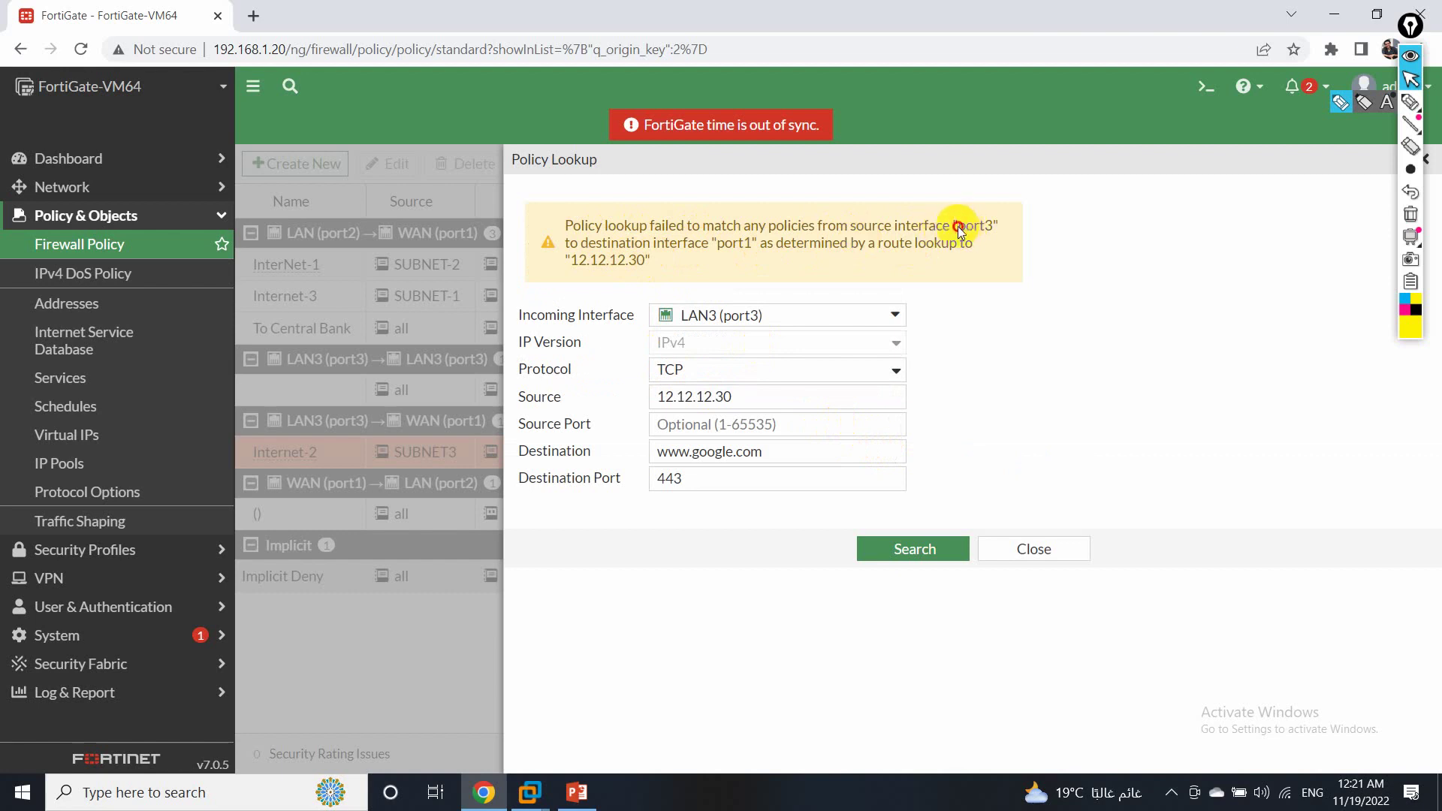
double_click(648, 259)
click(670, 260)
triple_click(607, 264)
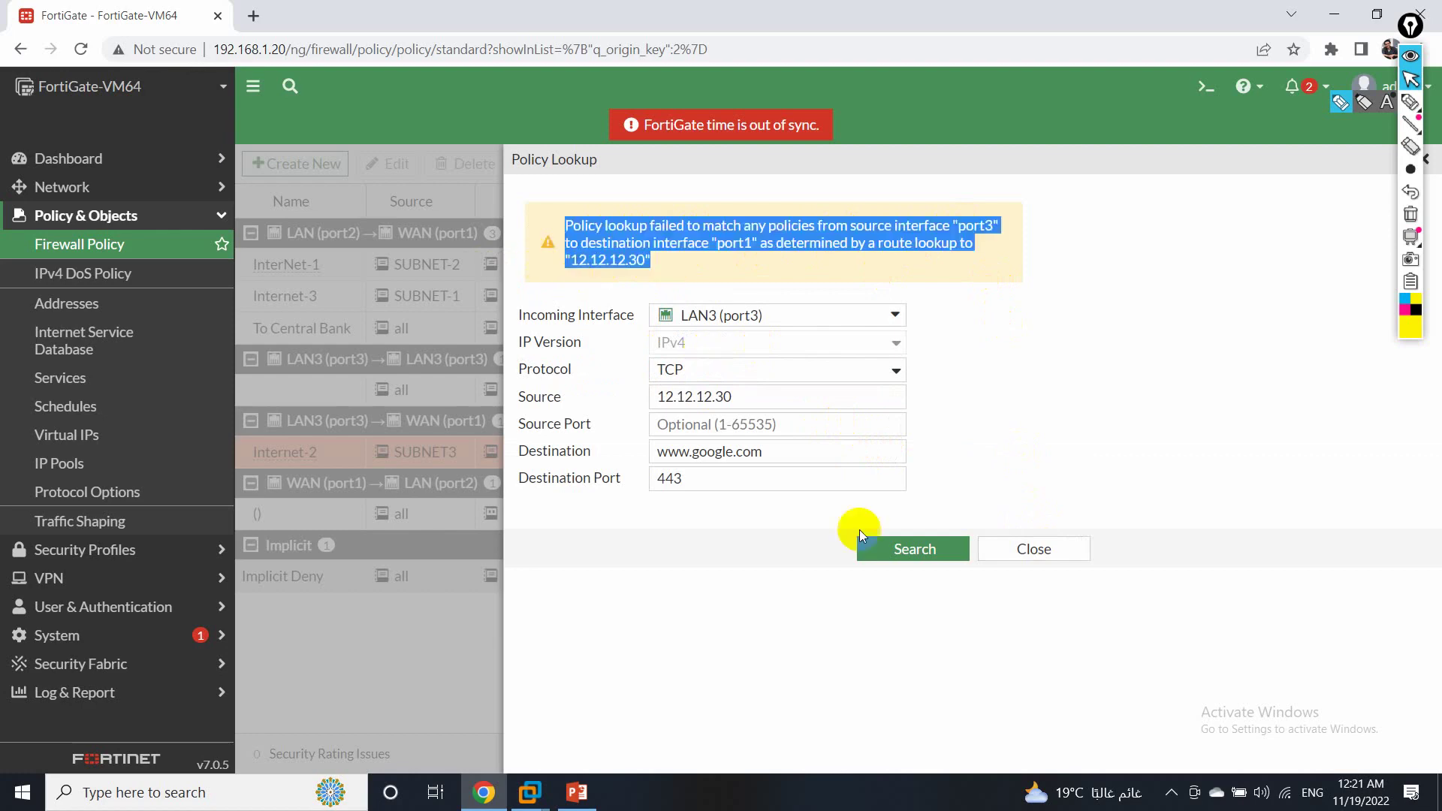
click(1034, 549)
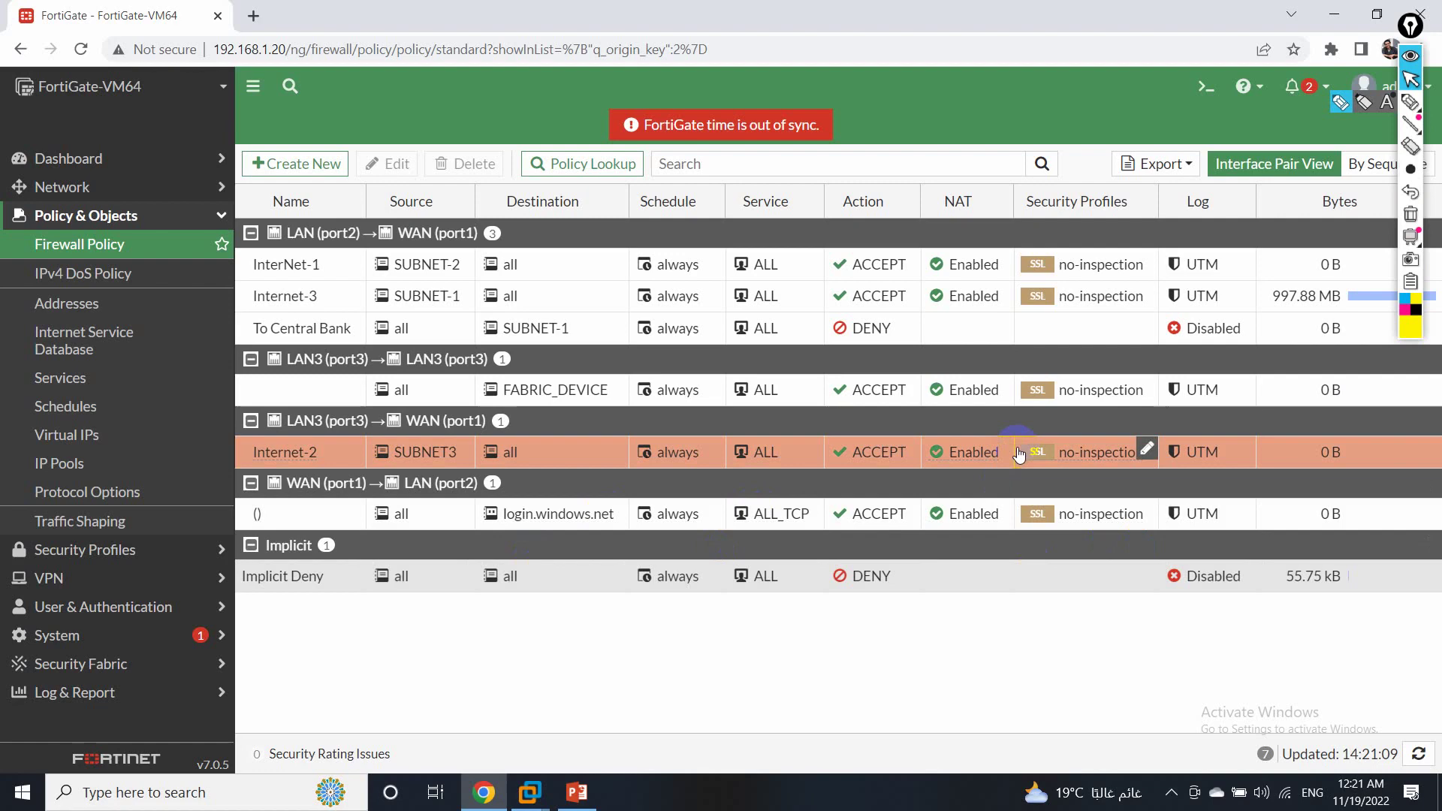
click(583, 163)
click(709, 278)
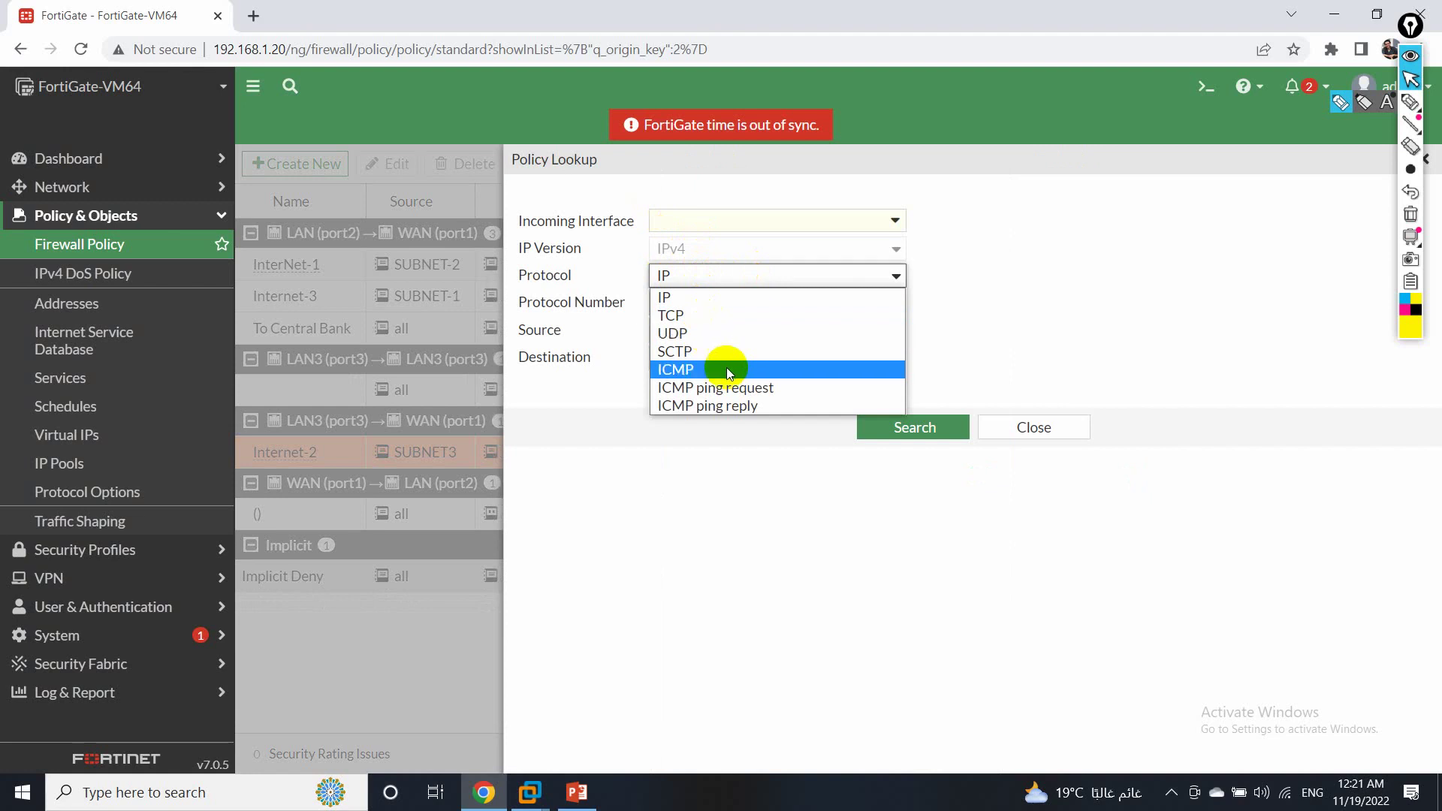
click(737, 499)
click(660, 219)
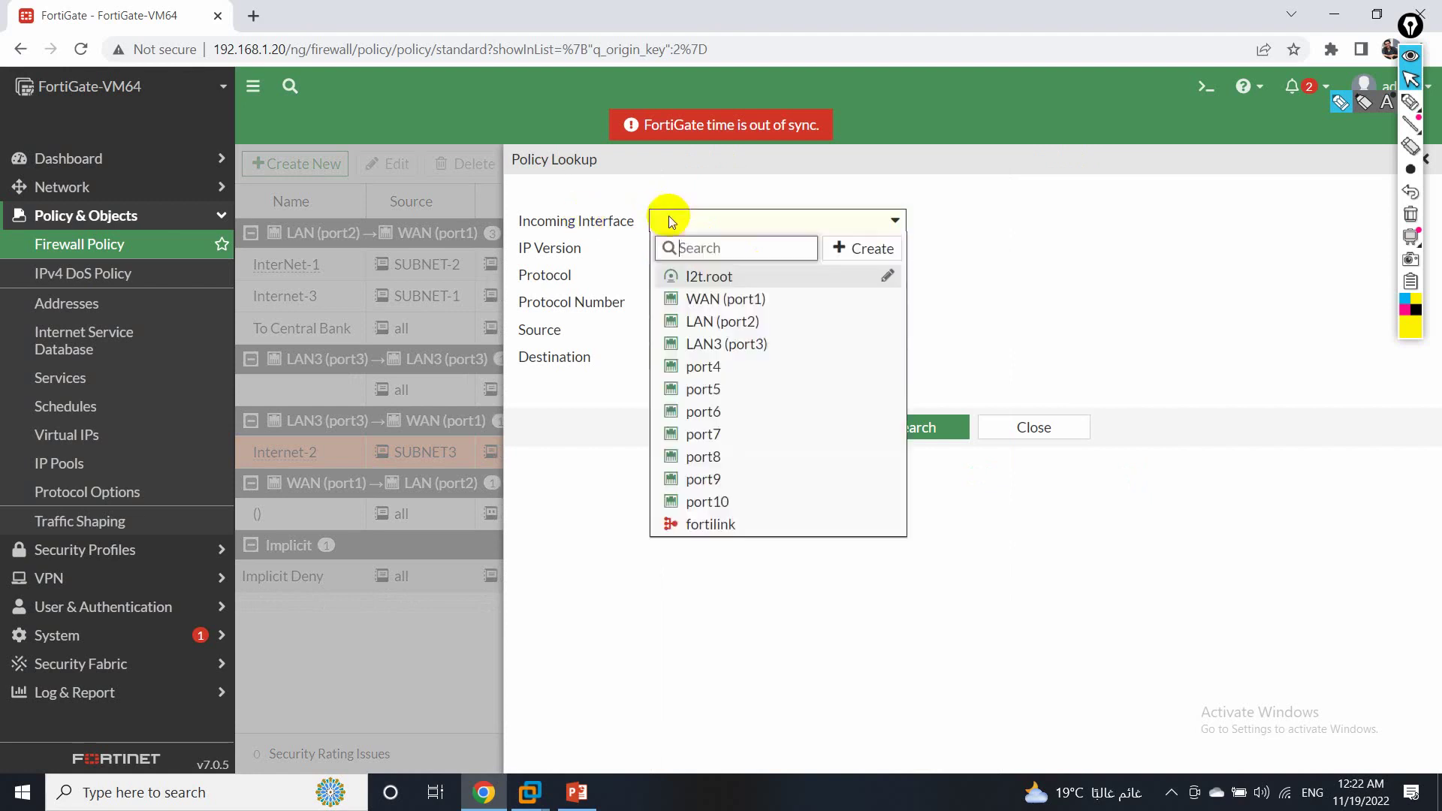
click(768, 204)
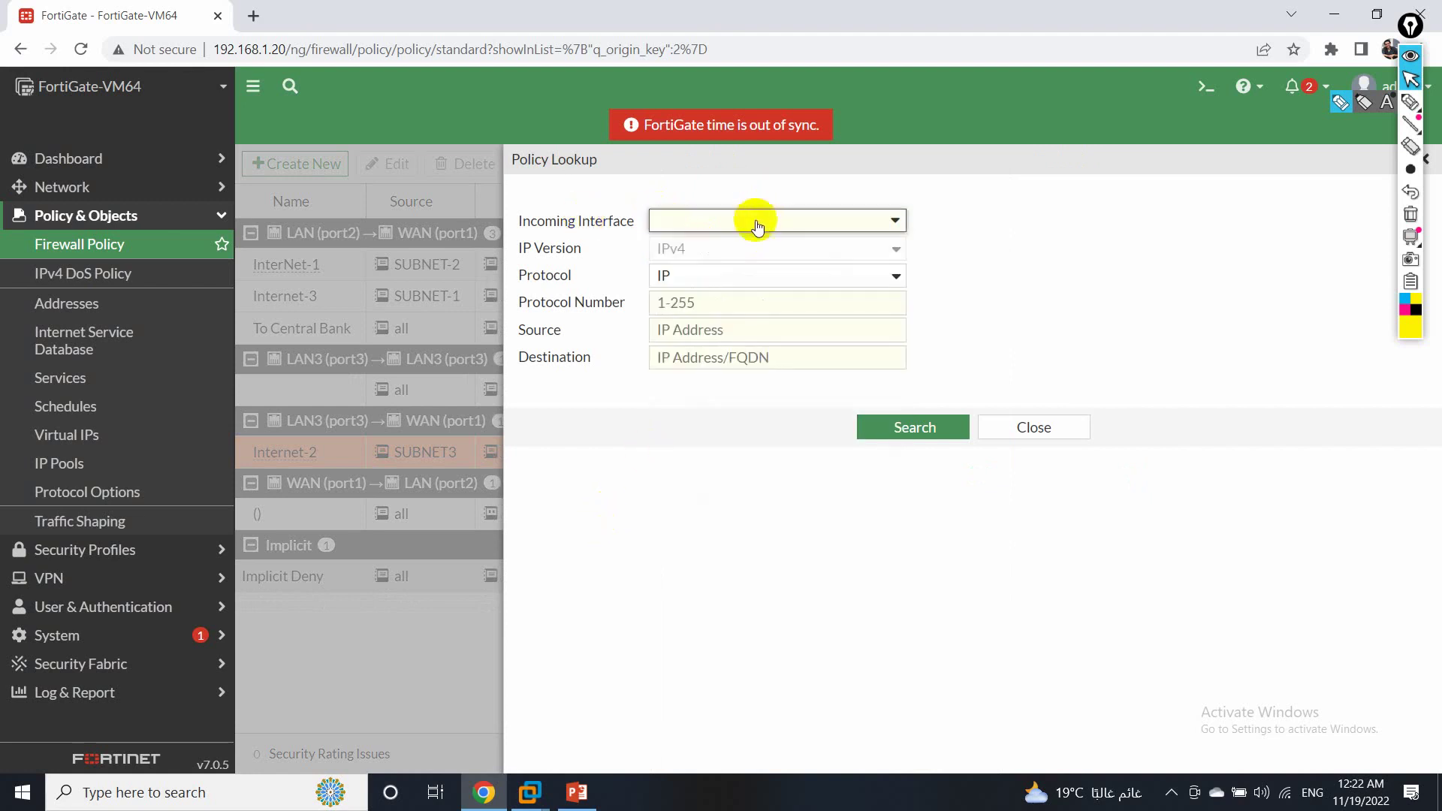
click(755, 223)
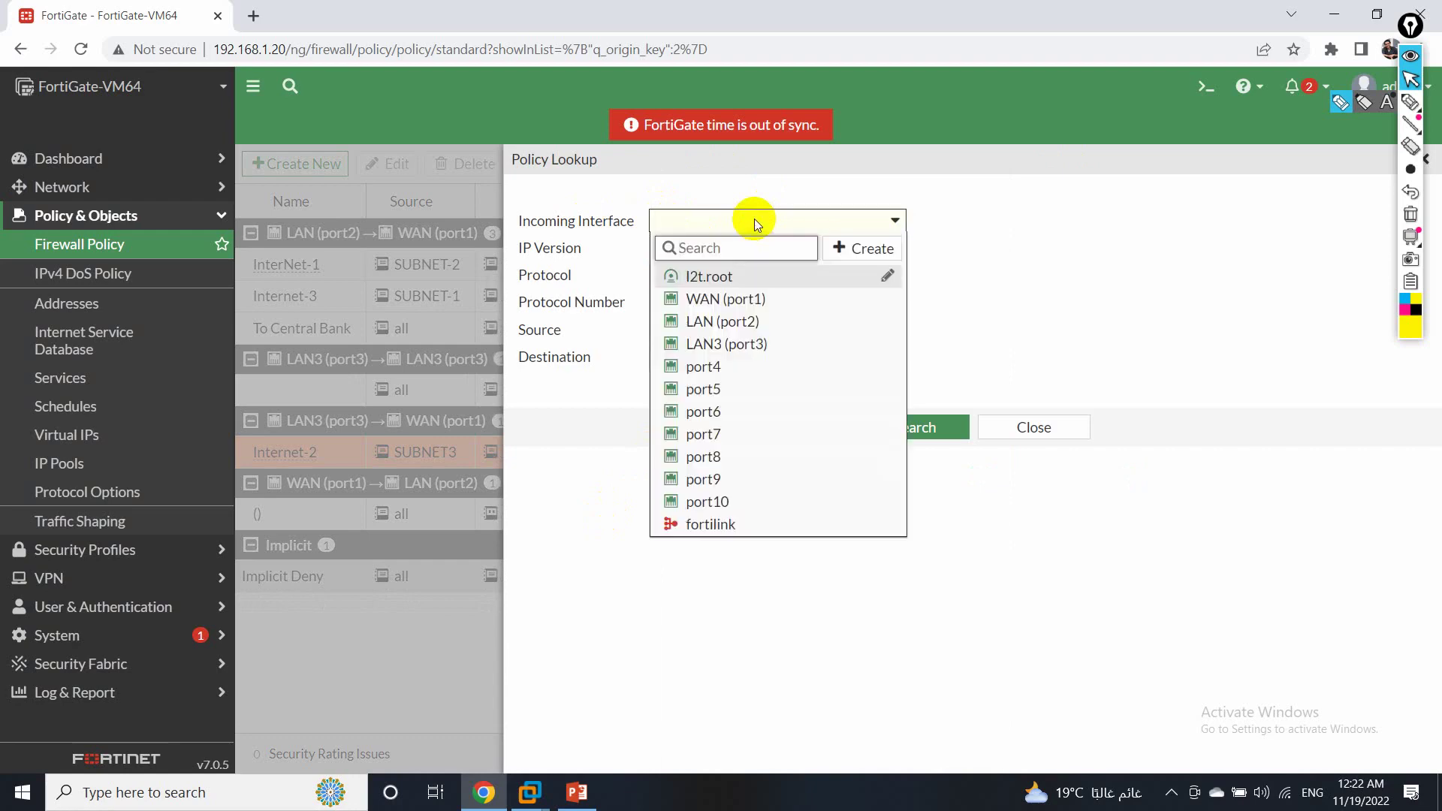
click(1038, 427)
click(1046, 429)
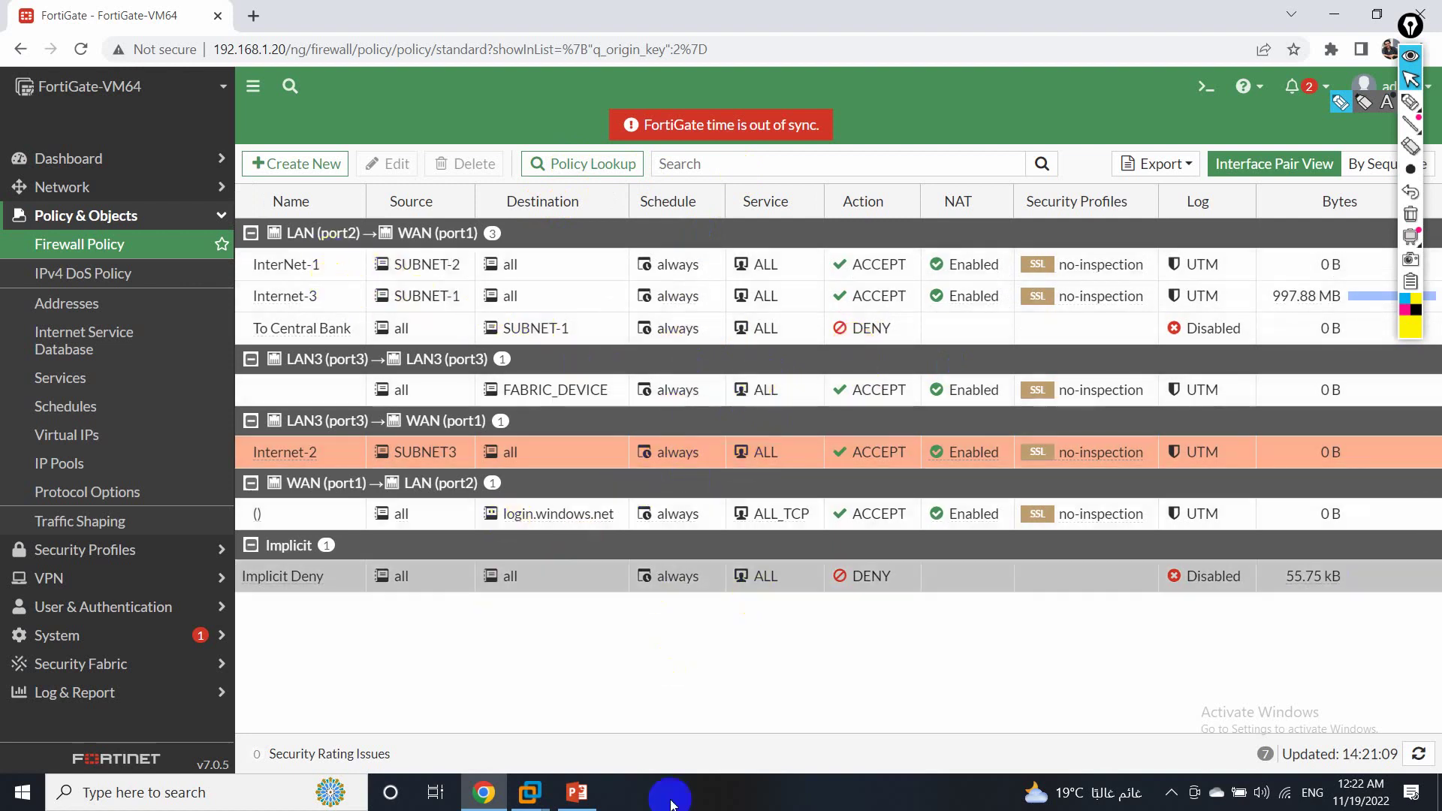
click(593, 794)
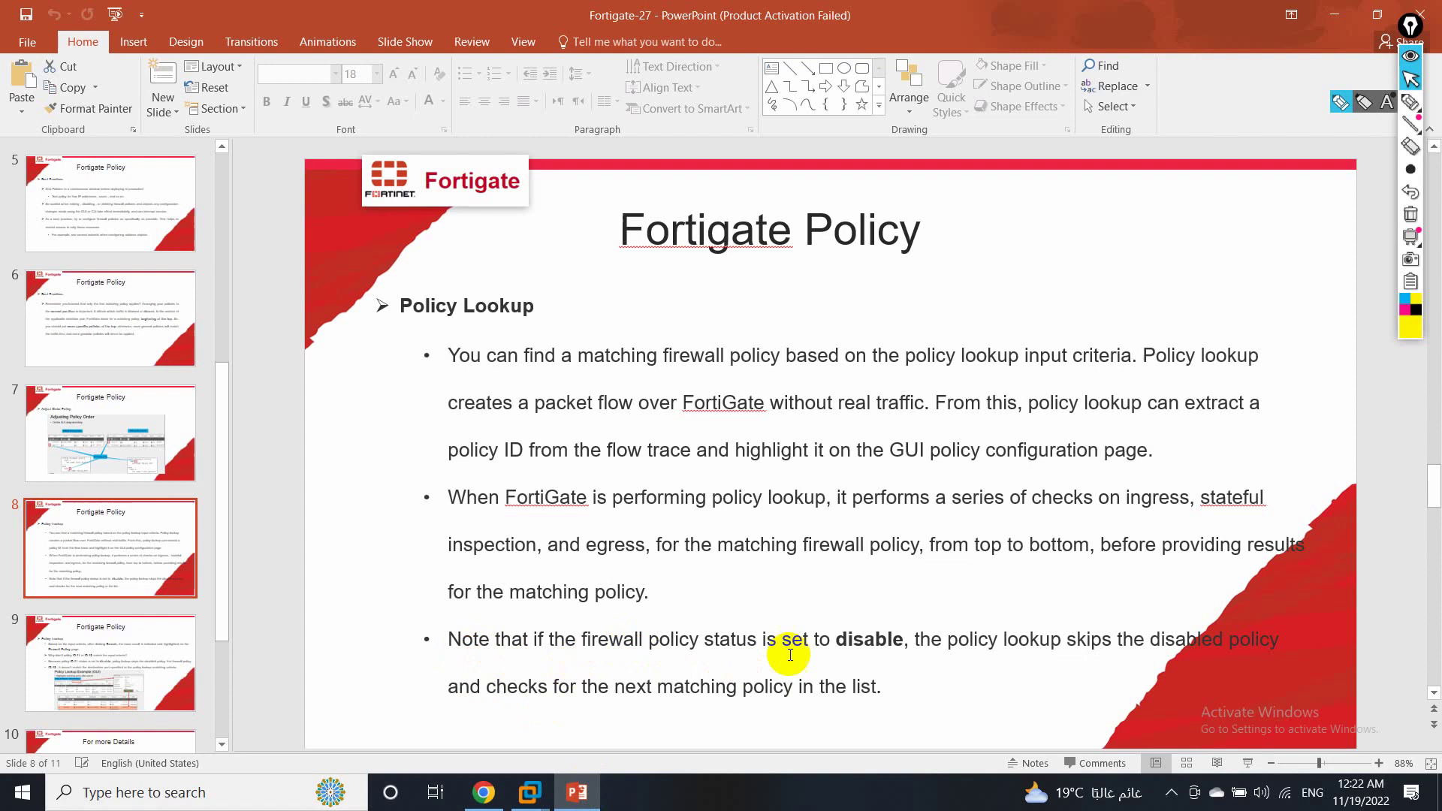
Highlight 'disable' on slide 8, then go back to the FortiGate policy list.
drag(832, 643, 904, 643)
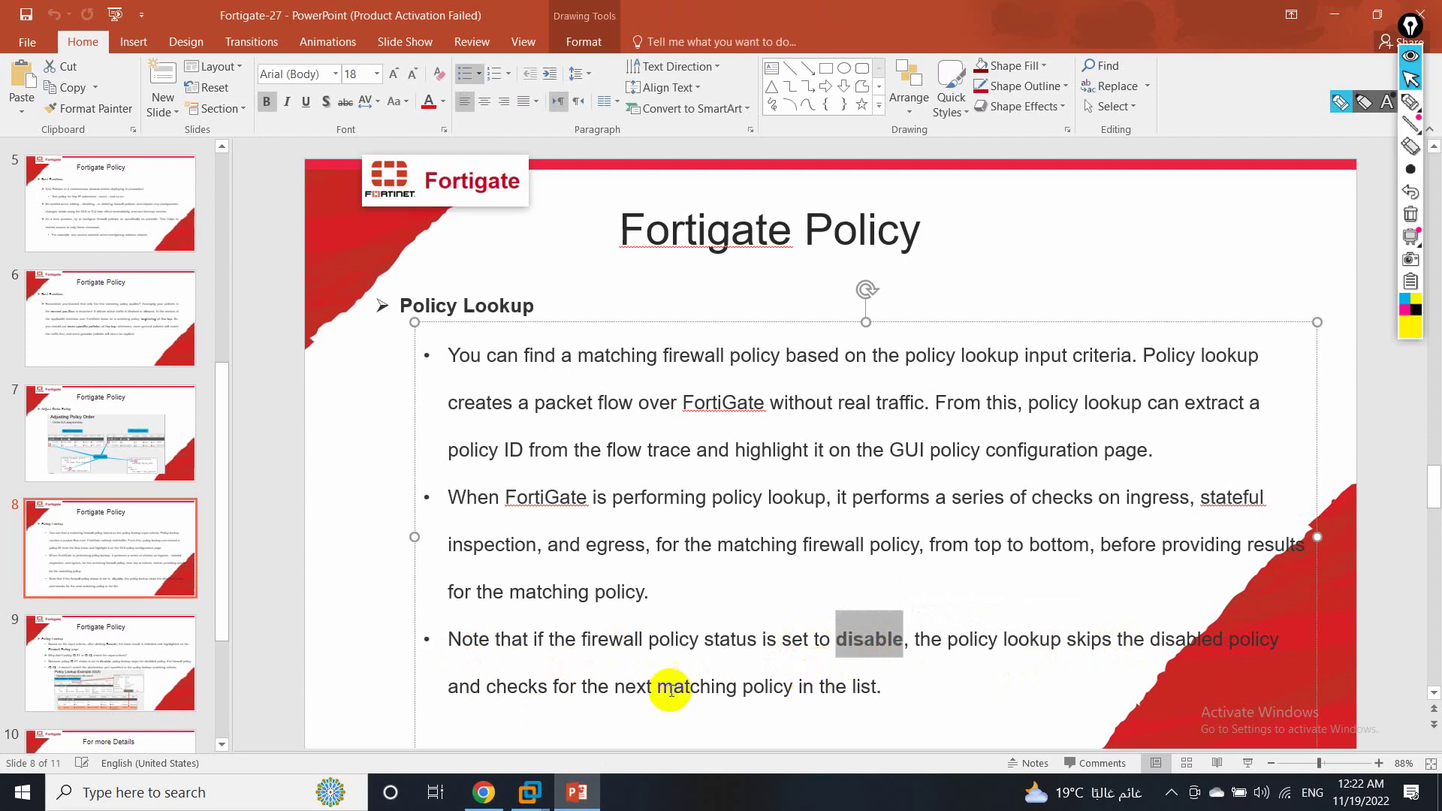
click(577, 792)
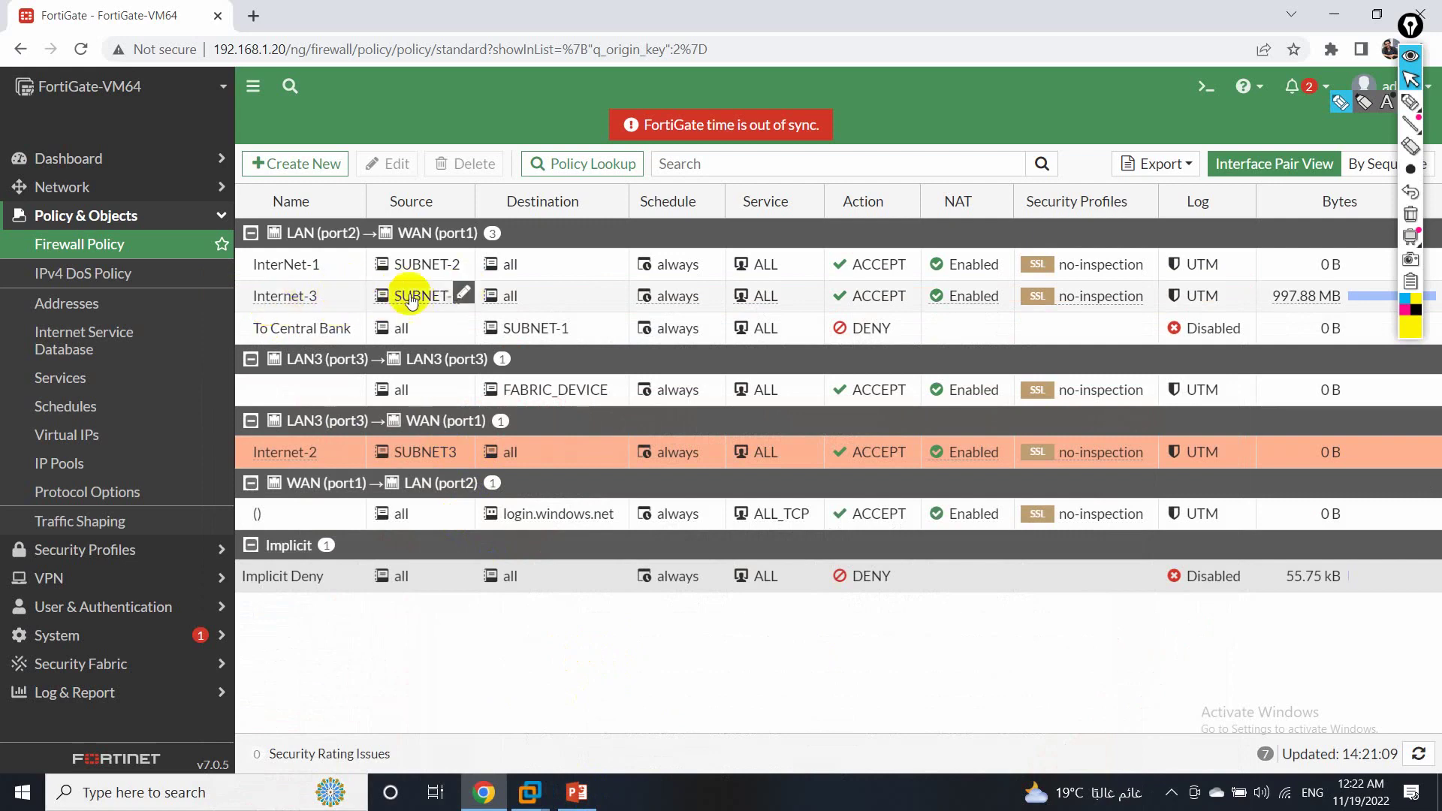
Create a new policy named TES1 from LAN (port2) to WAN (port1).
mouse_move(291, 300)
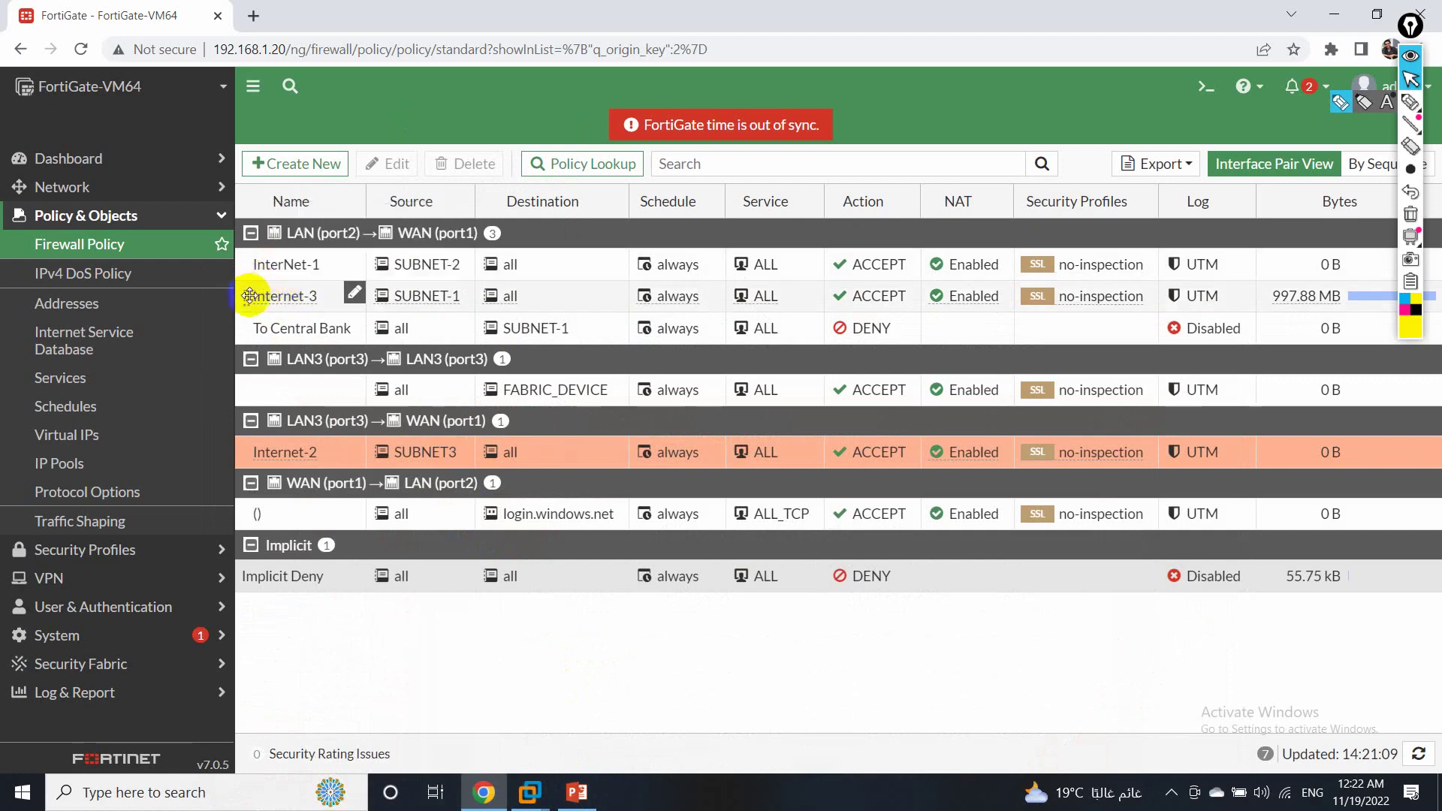
click(294, 164)
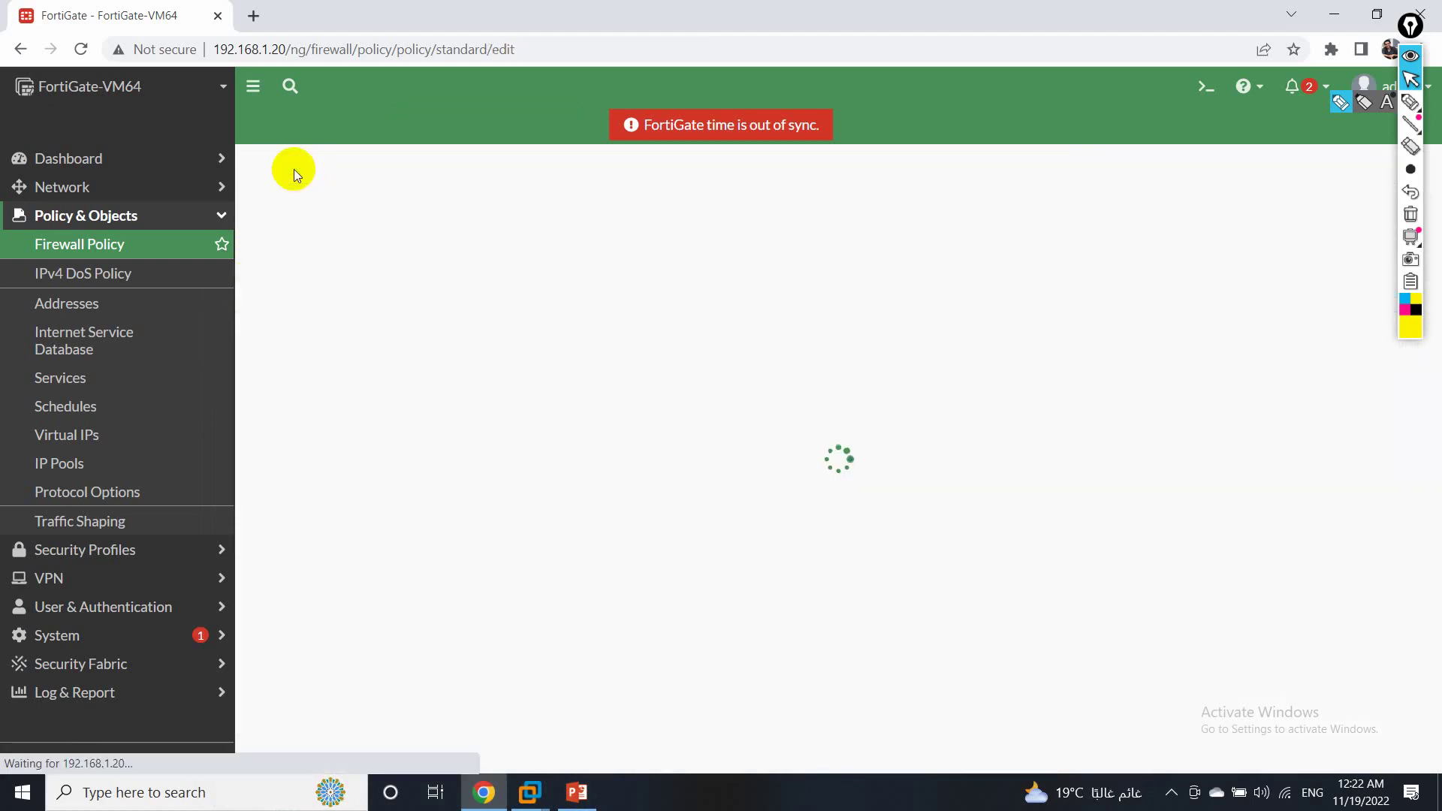
click(459, 217)
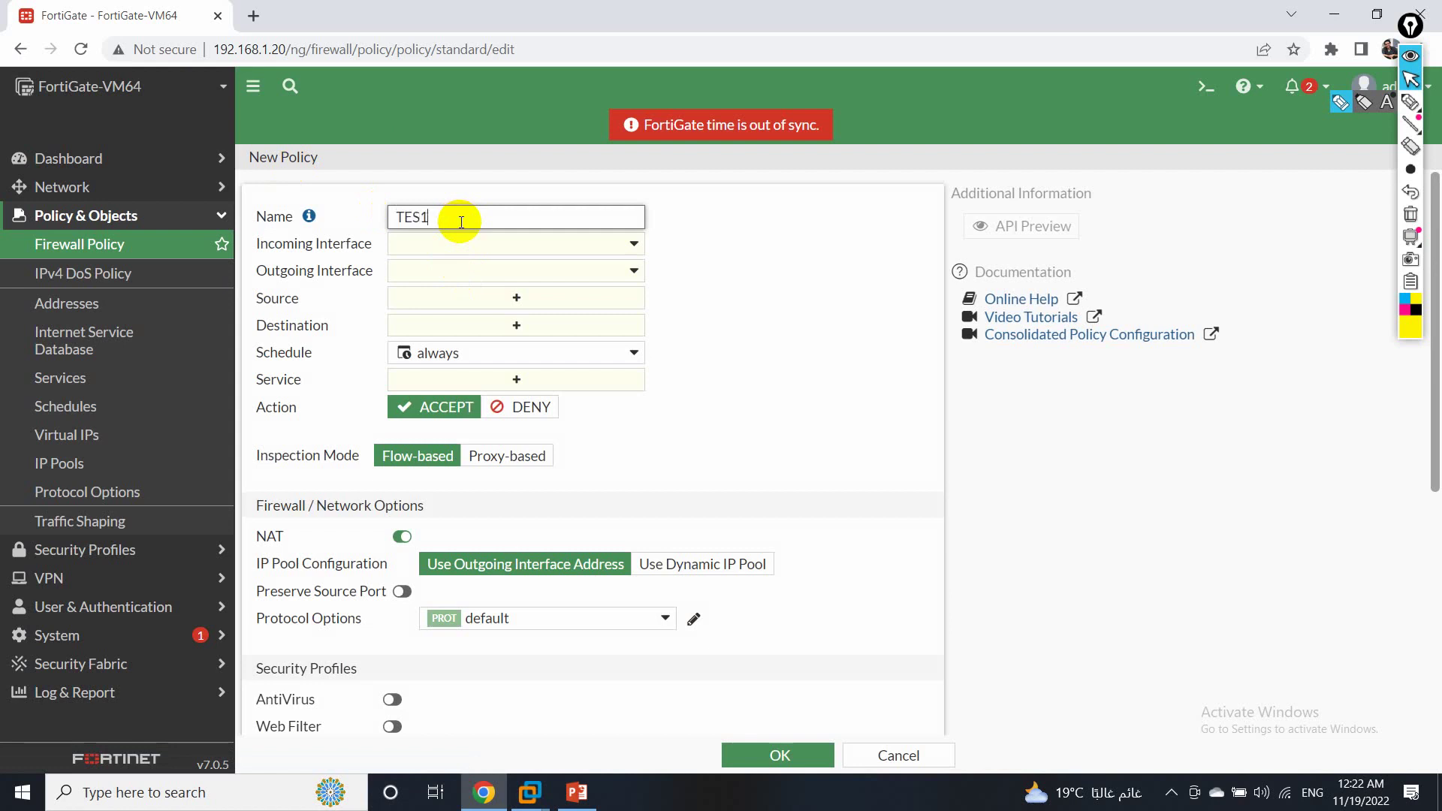
click(461, 243)
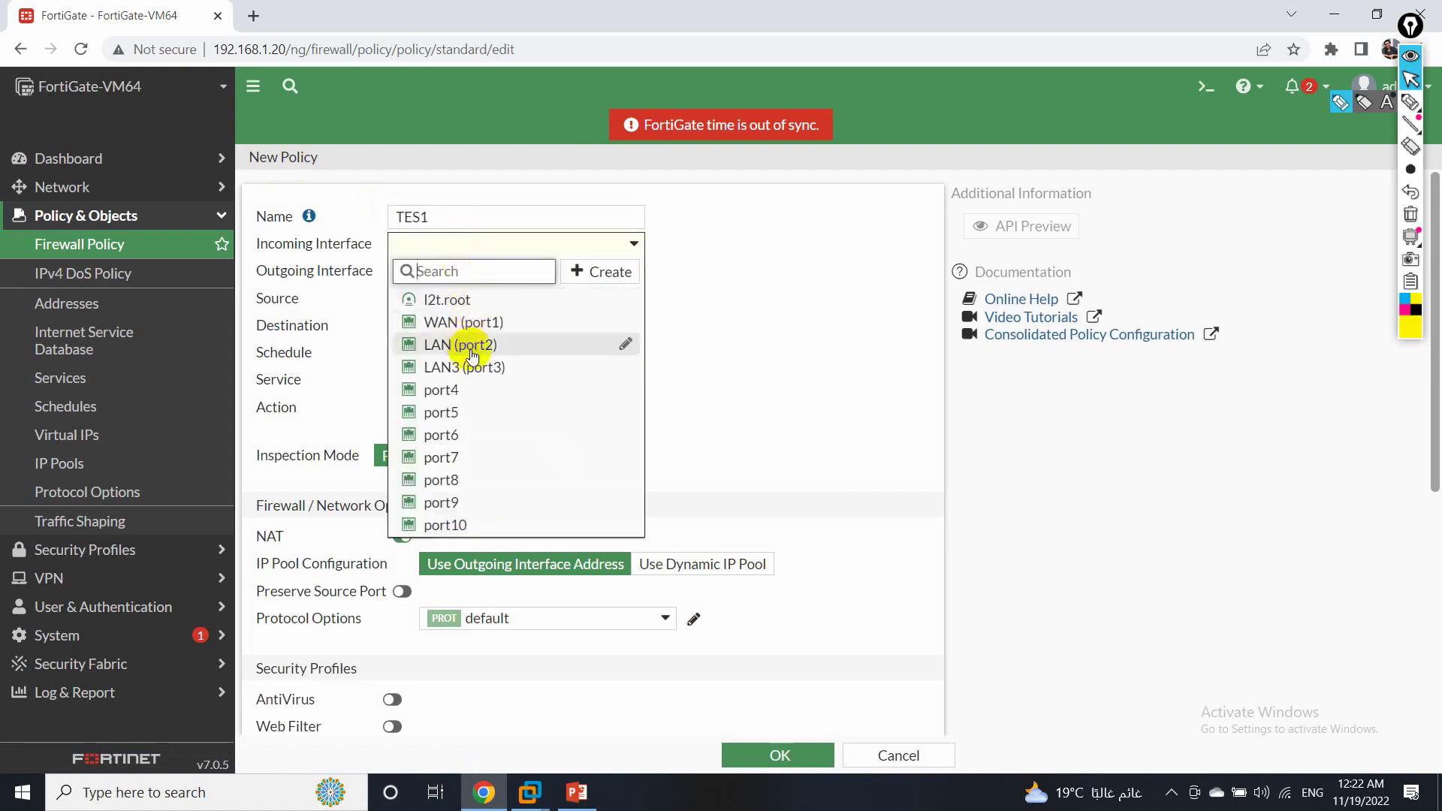
click(471, 350)
click(453, 273)
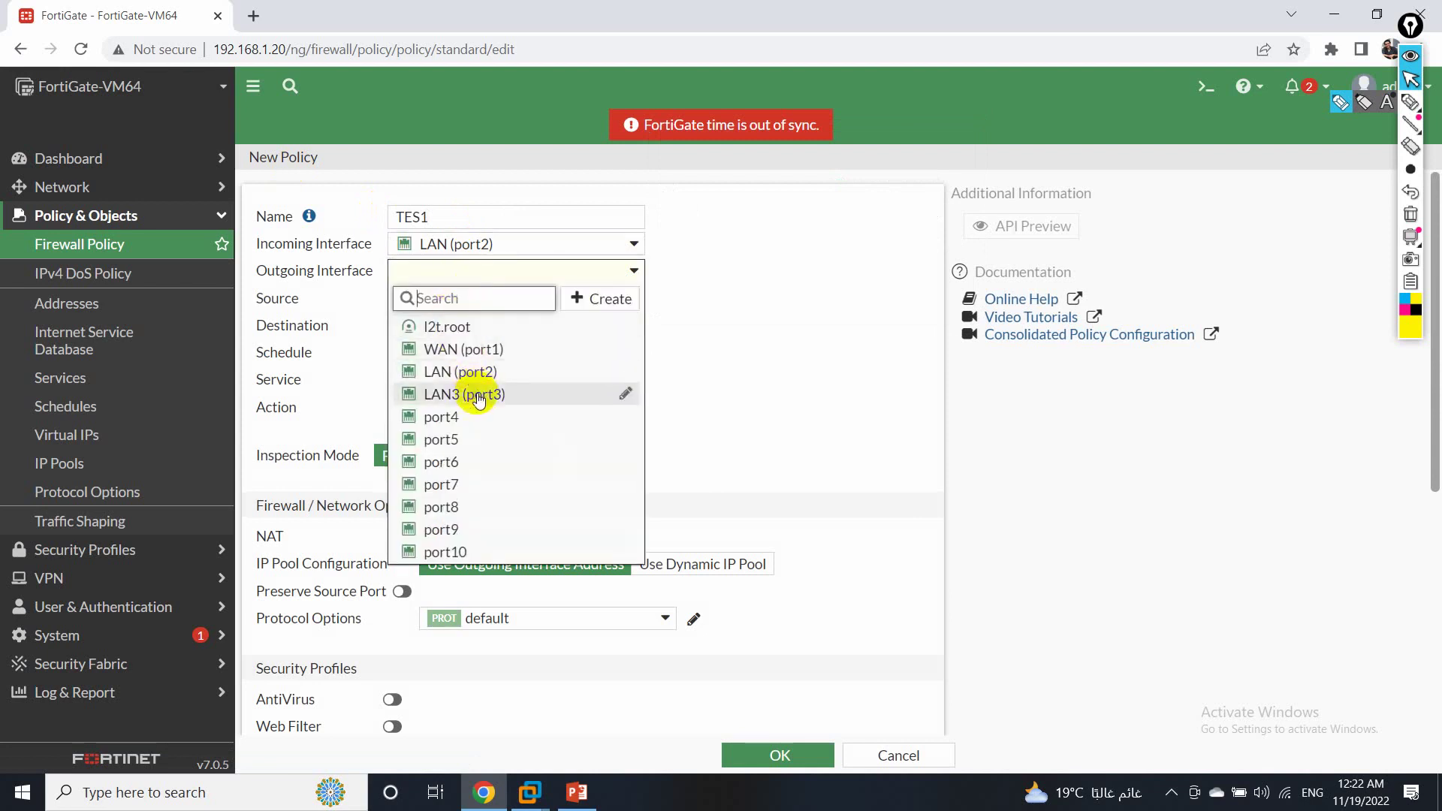
click(464, 350)
Give TES1 source SUBNET-1, destination all and service ALL, then save it.
click(504, 298)
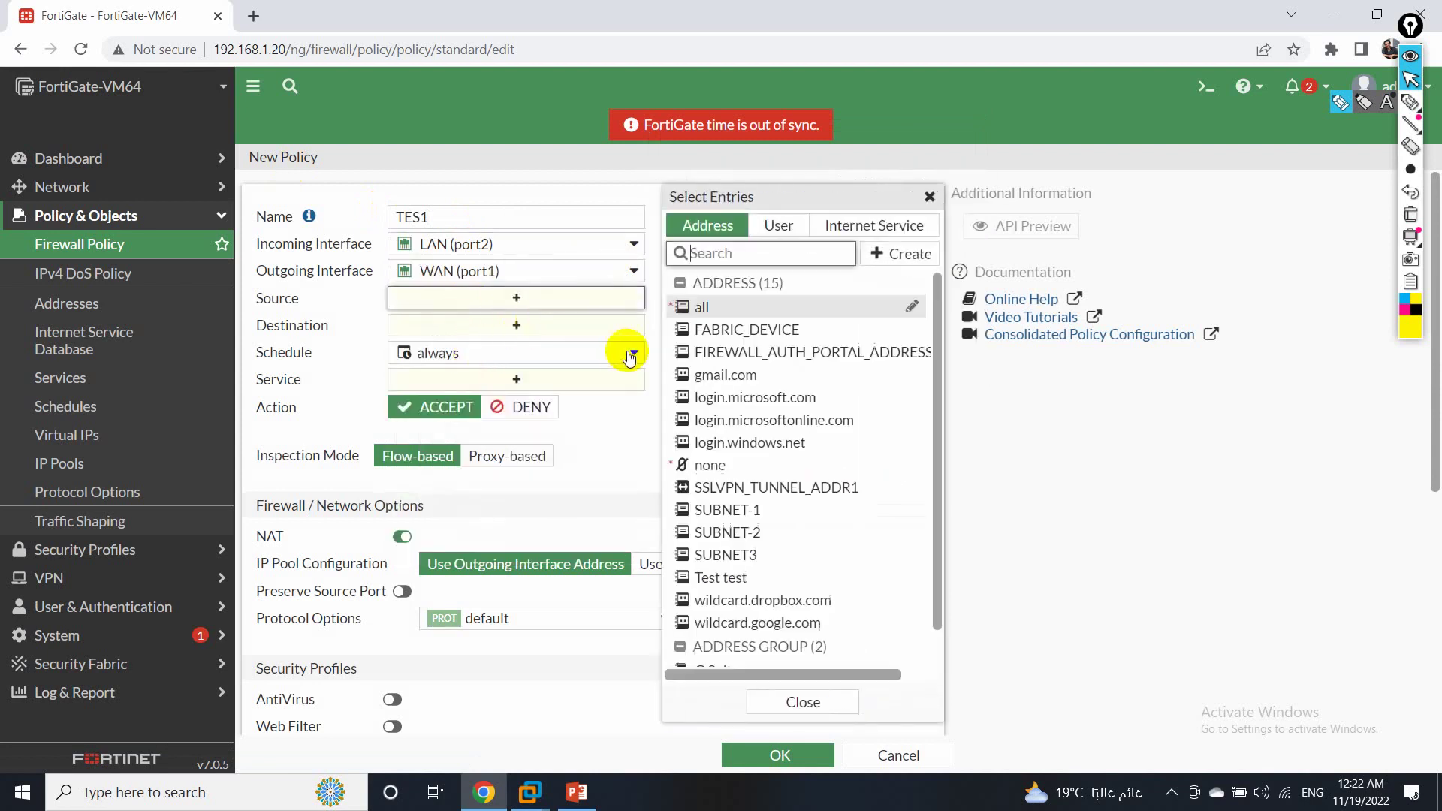
click(801, 516)
click(516, 343)
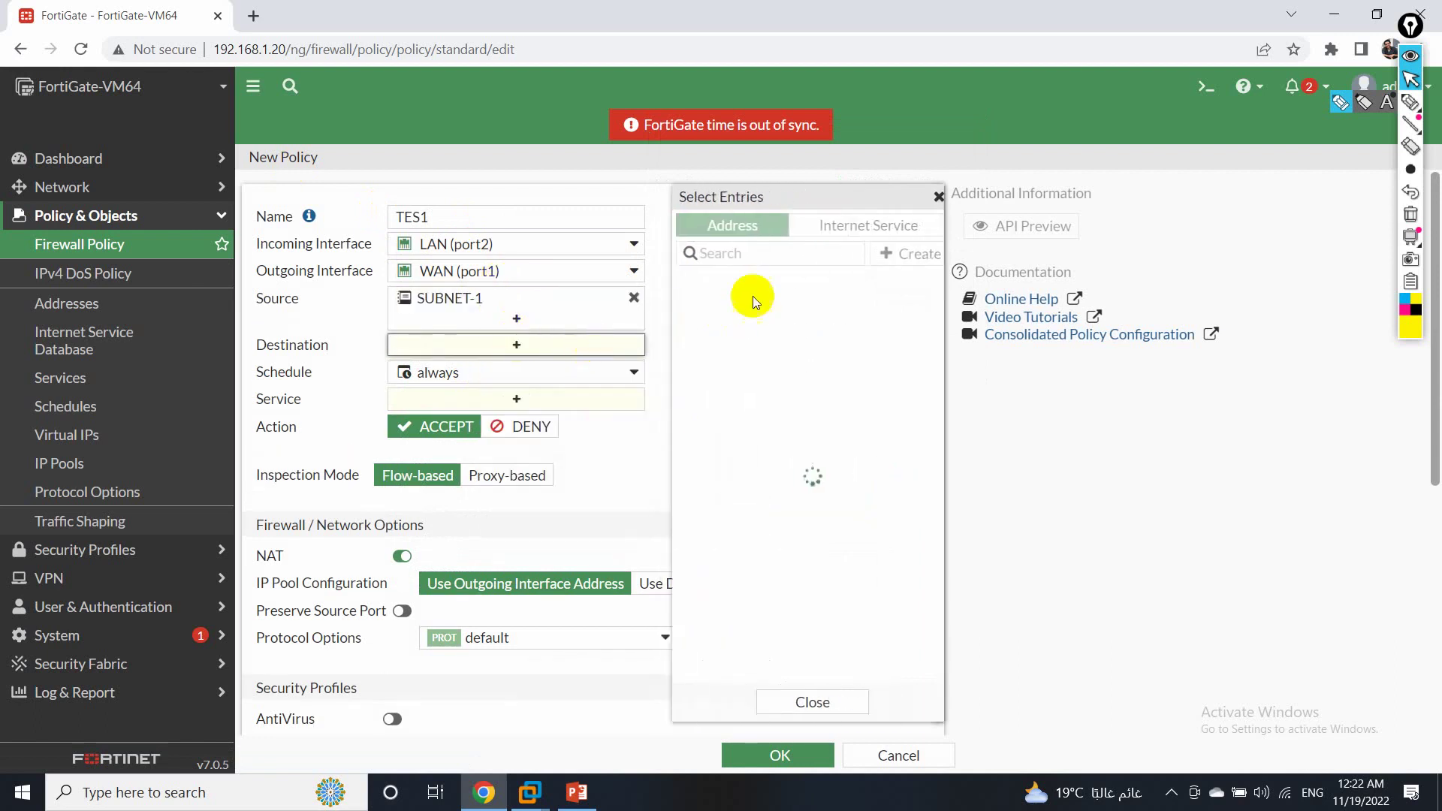
click(724, 310)
click(516, 418)
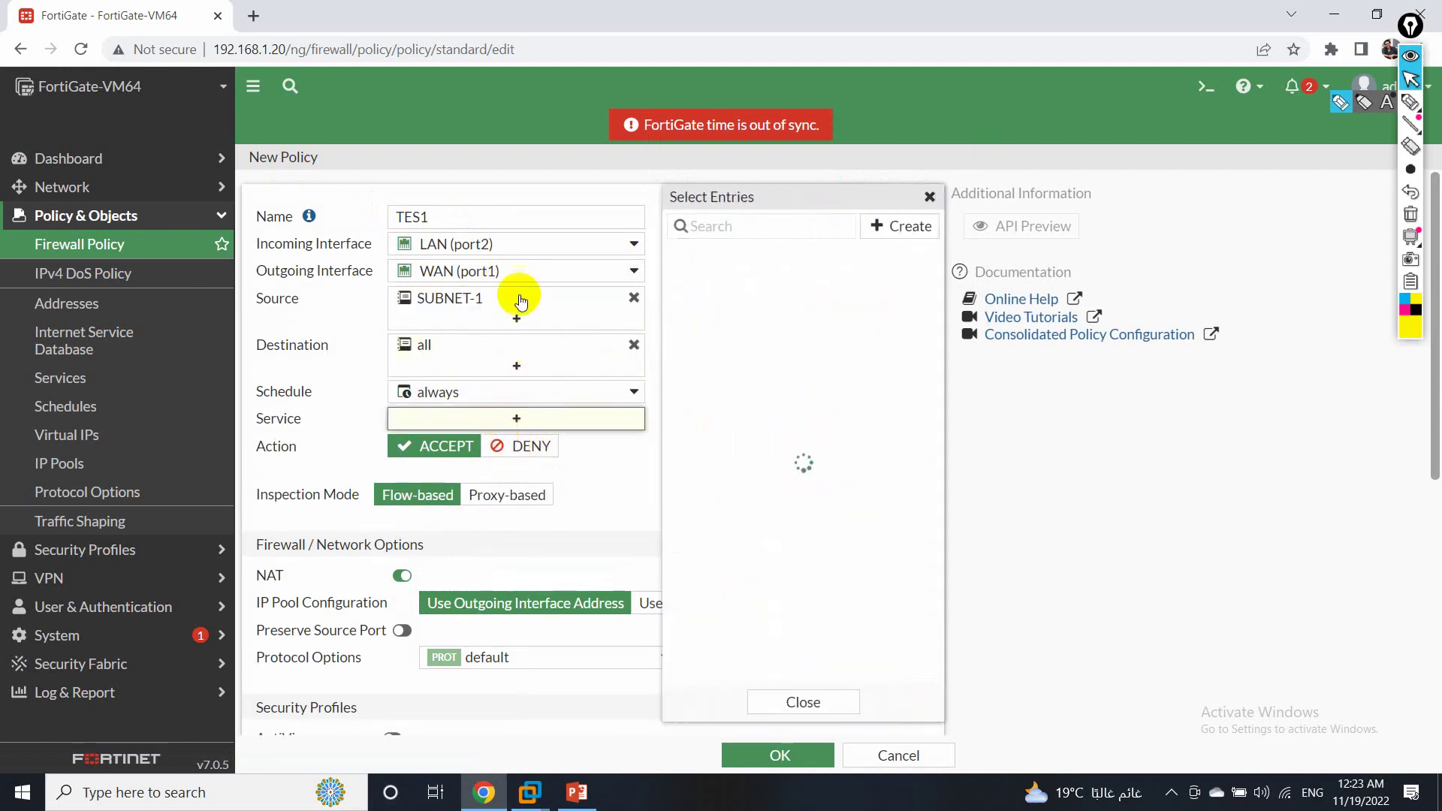
click(719, 308)
click(780, 713)
click(778, 745)
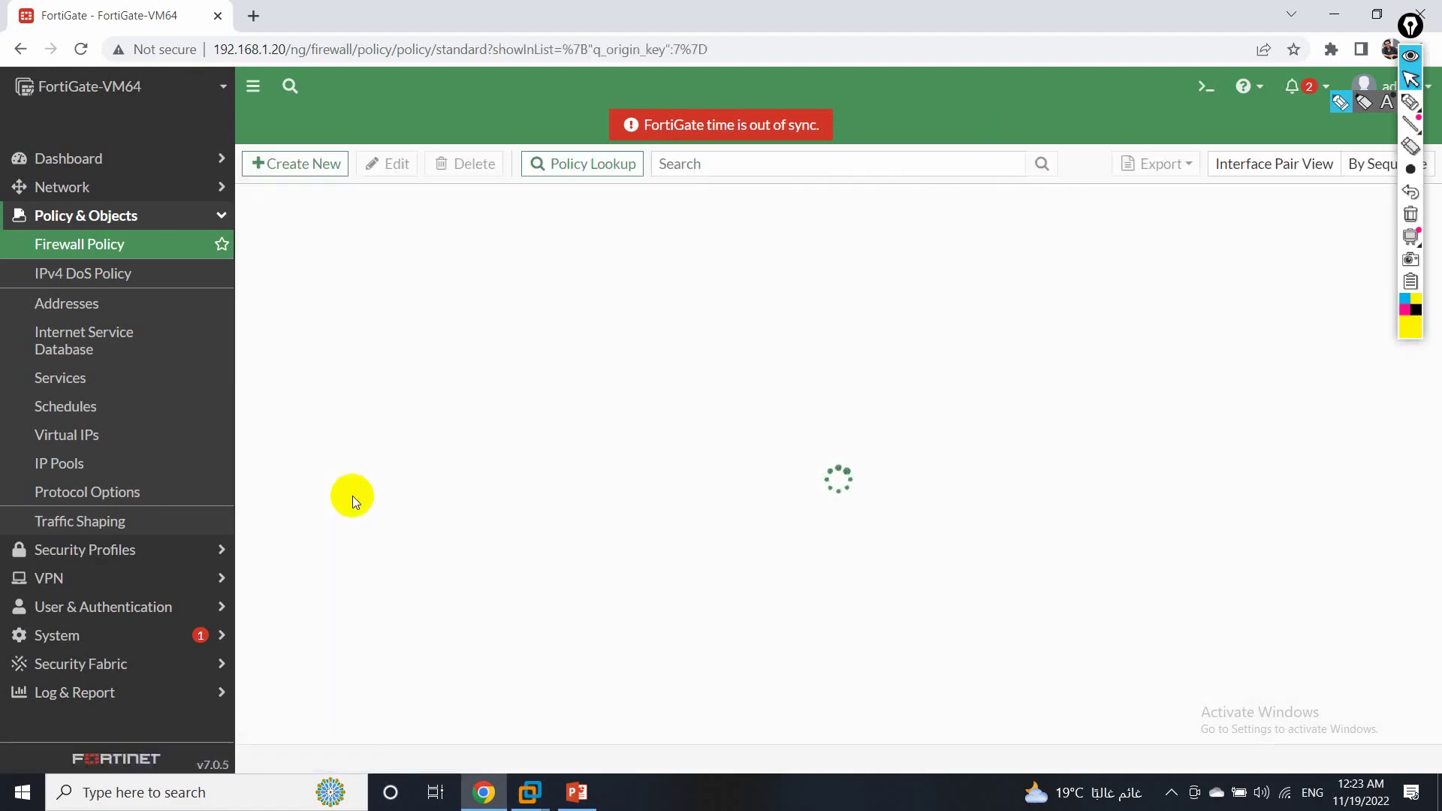
Move TES1 above Internet-3 and start a Policy Lookup for TCP on LAN (port2).
drag(268, 359, 272, 295)
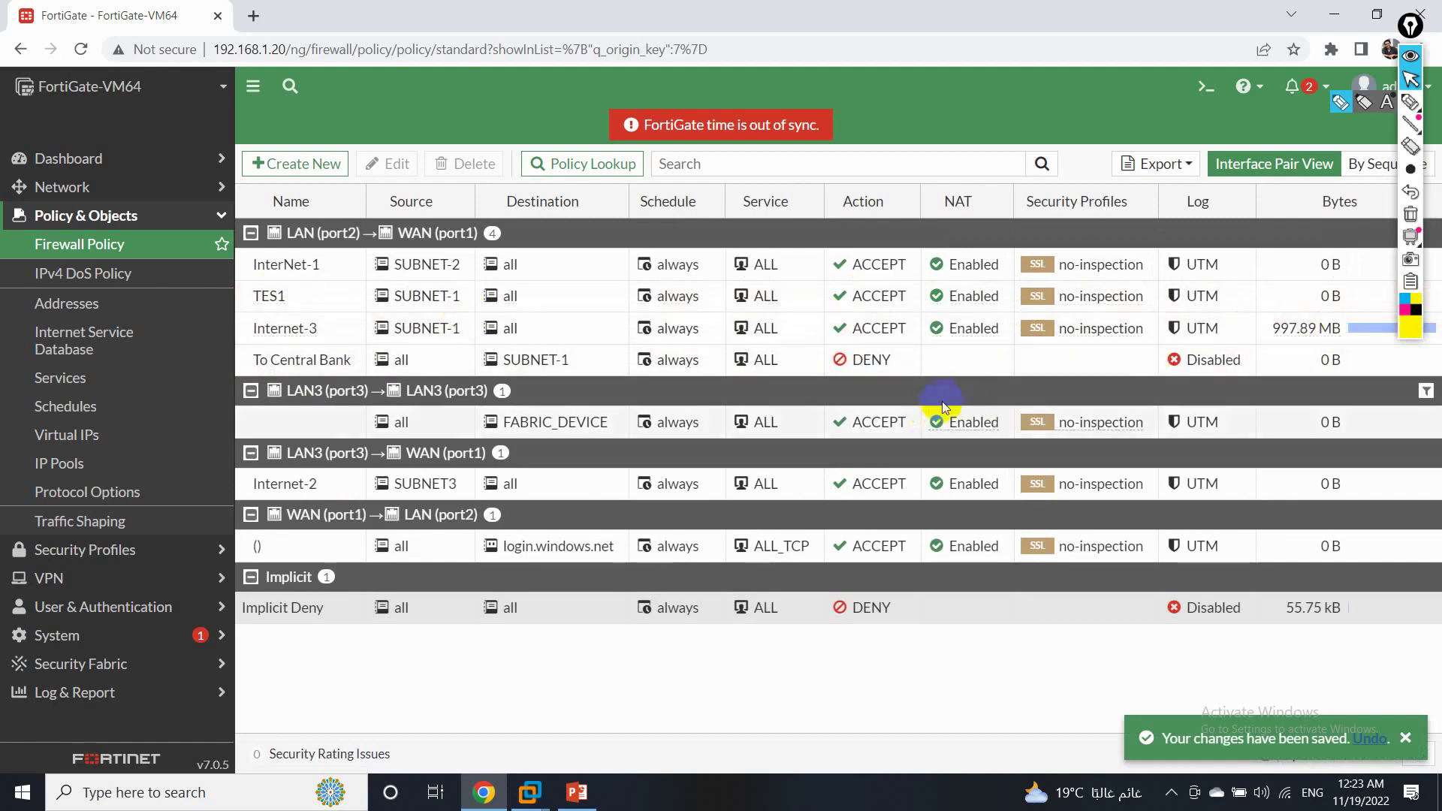
click(594, 165)
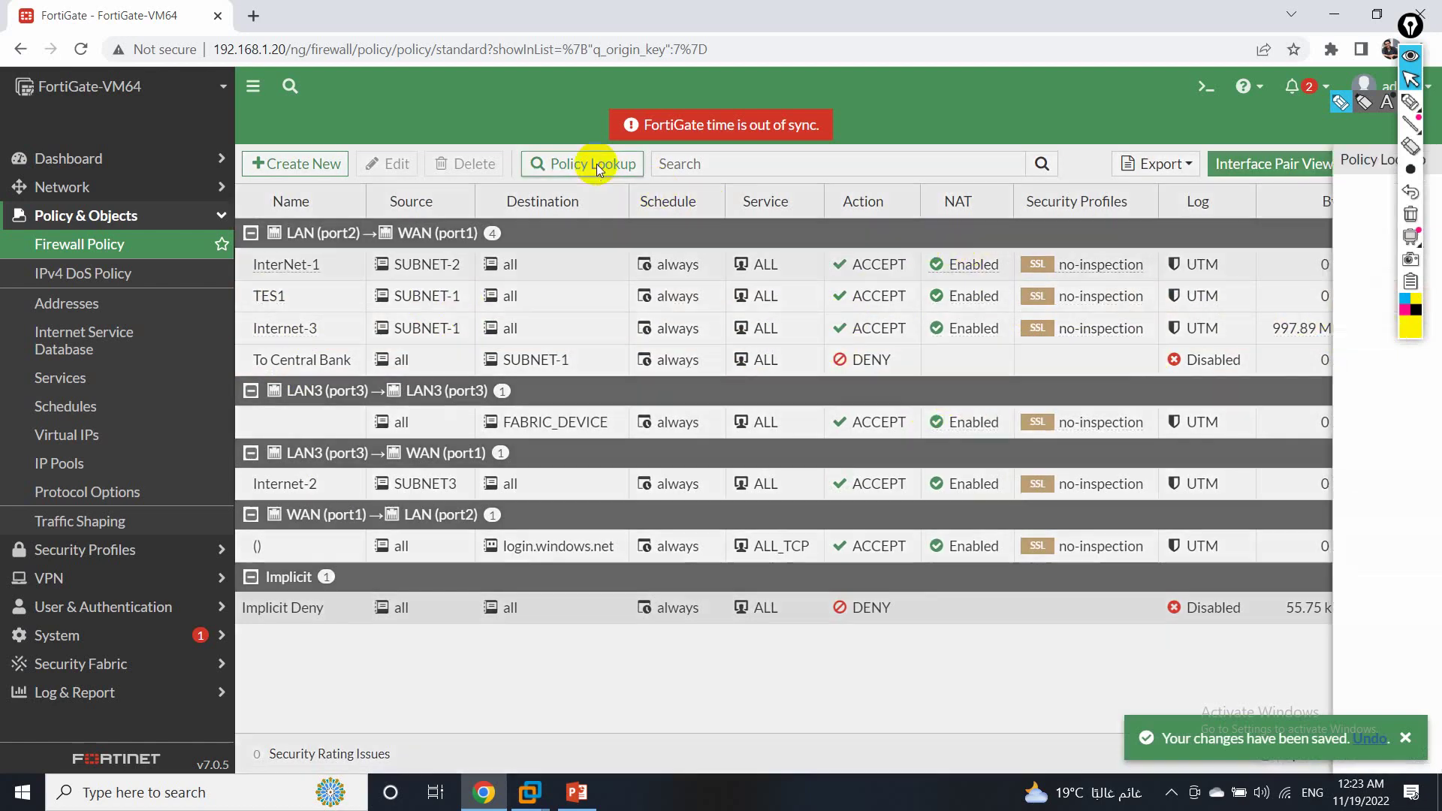
click(747, 222)
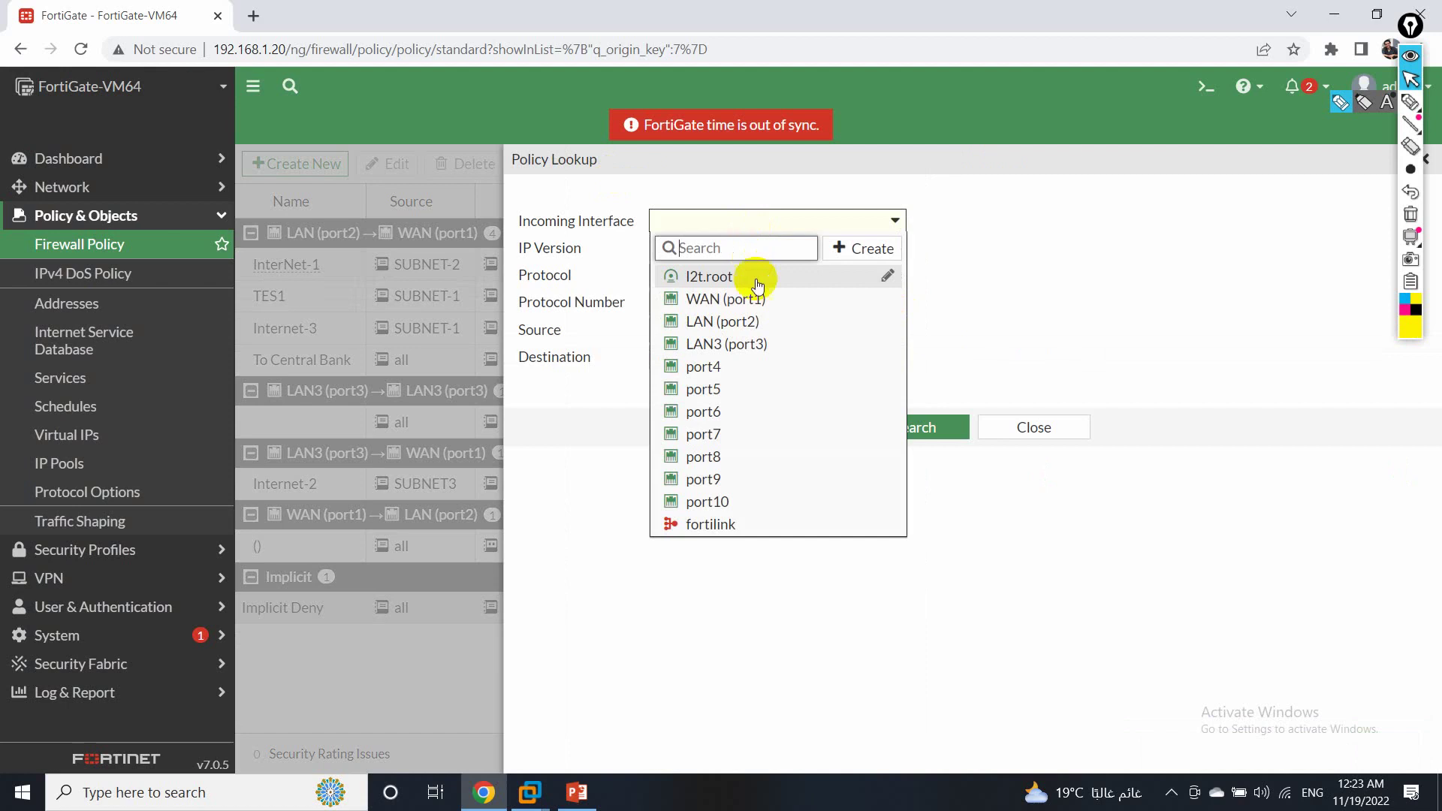
click(782, 327)
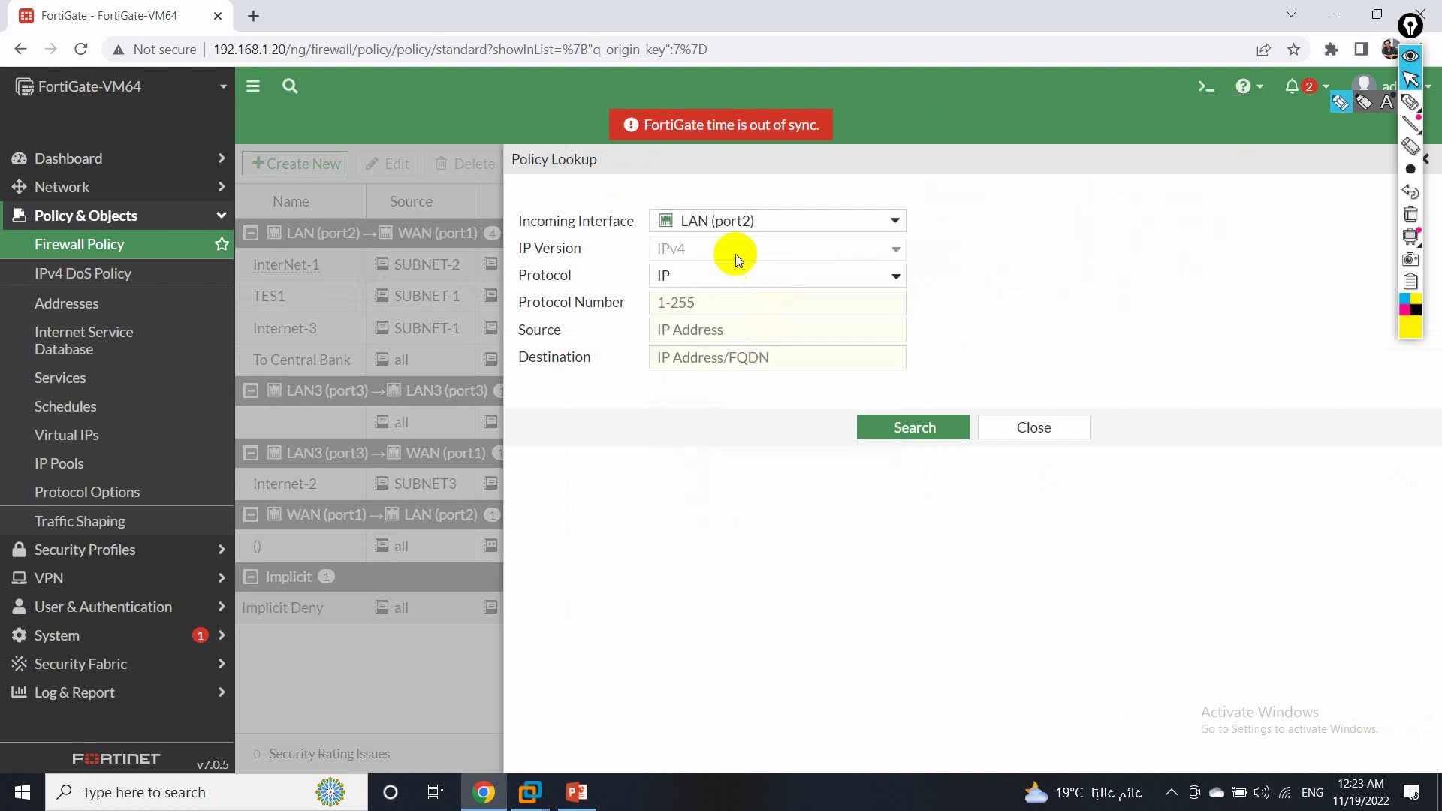
click(729, 278)
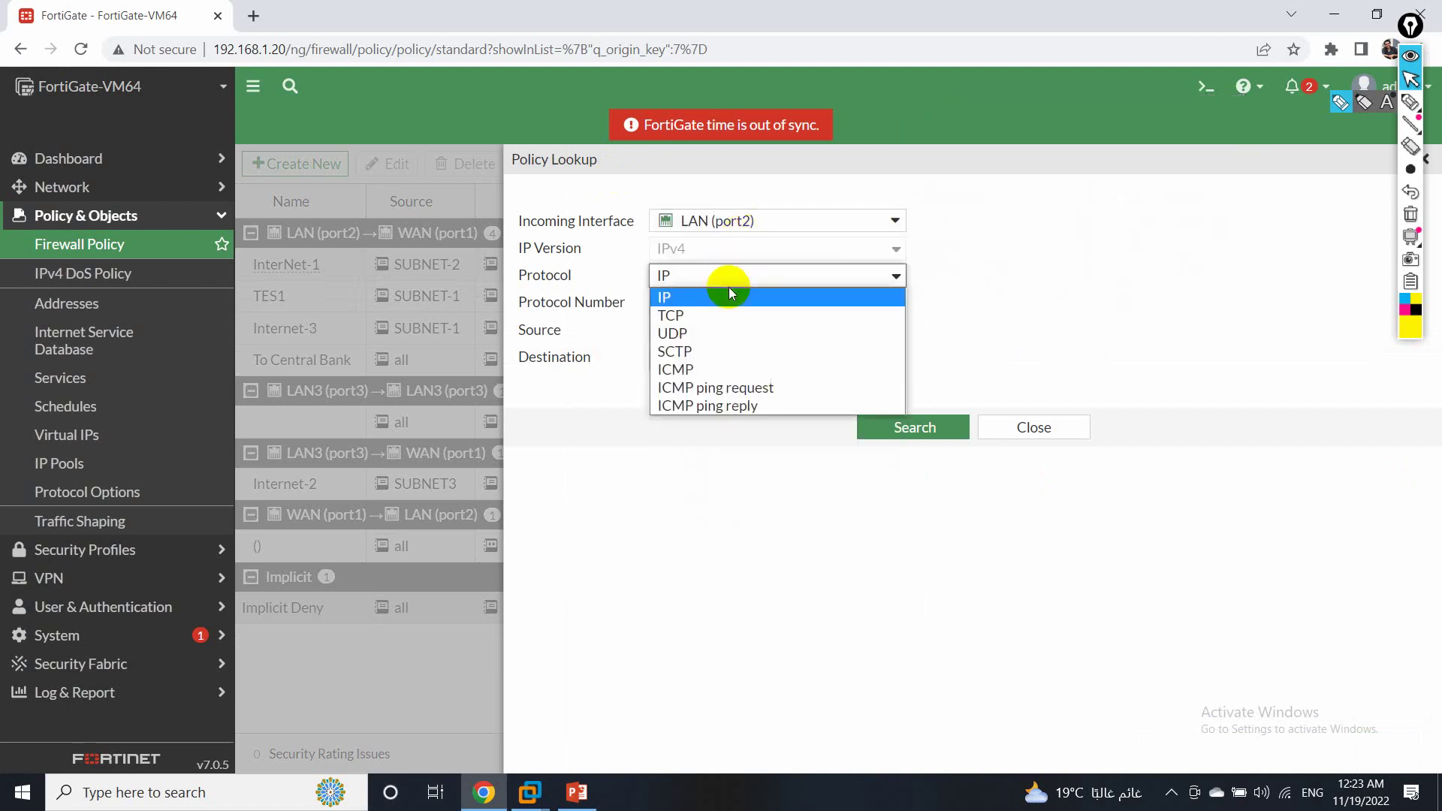
click(722, 314)
click(717, 306)
text(10.10.10.50)
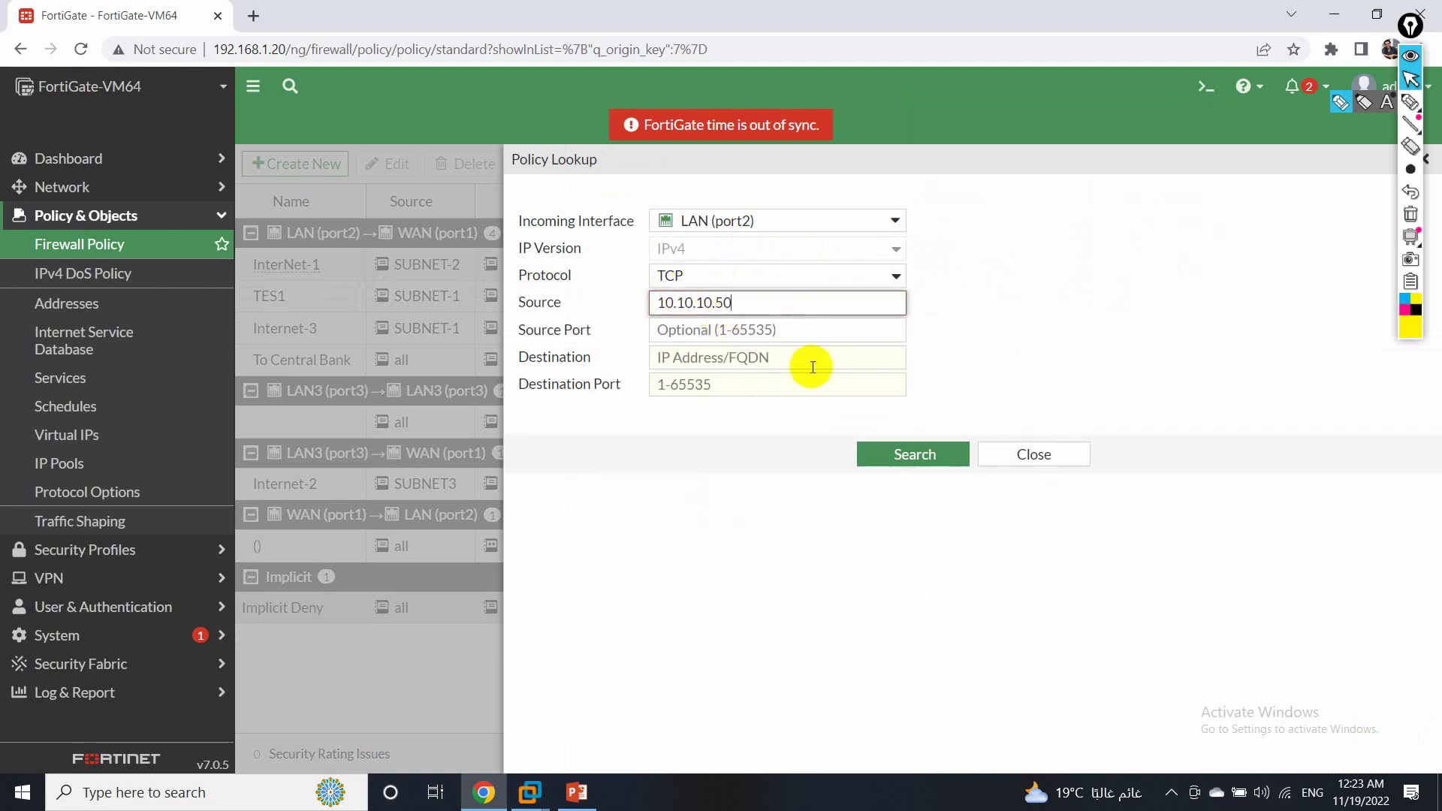
click(728, 351)
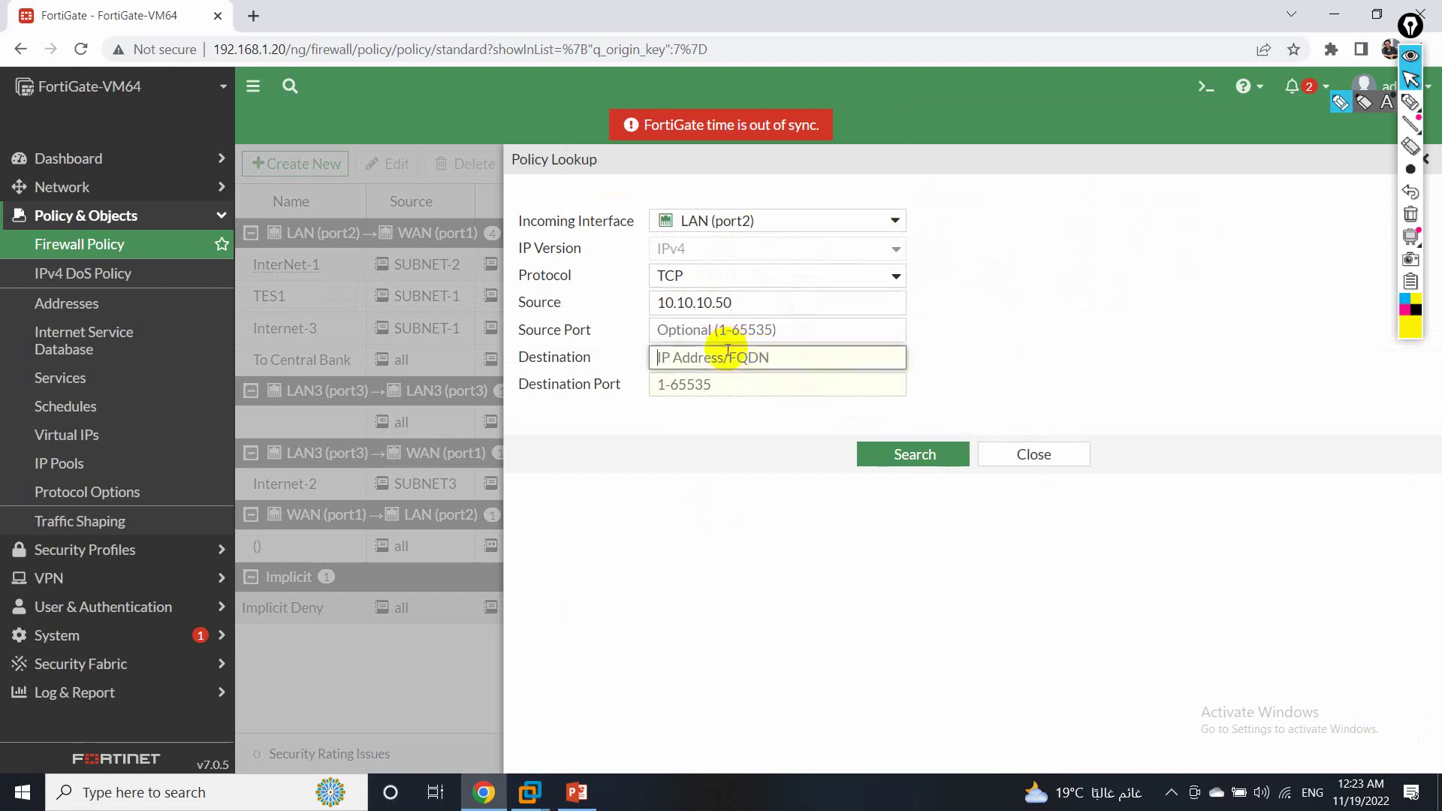
text(www.google.com)
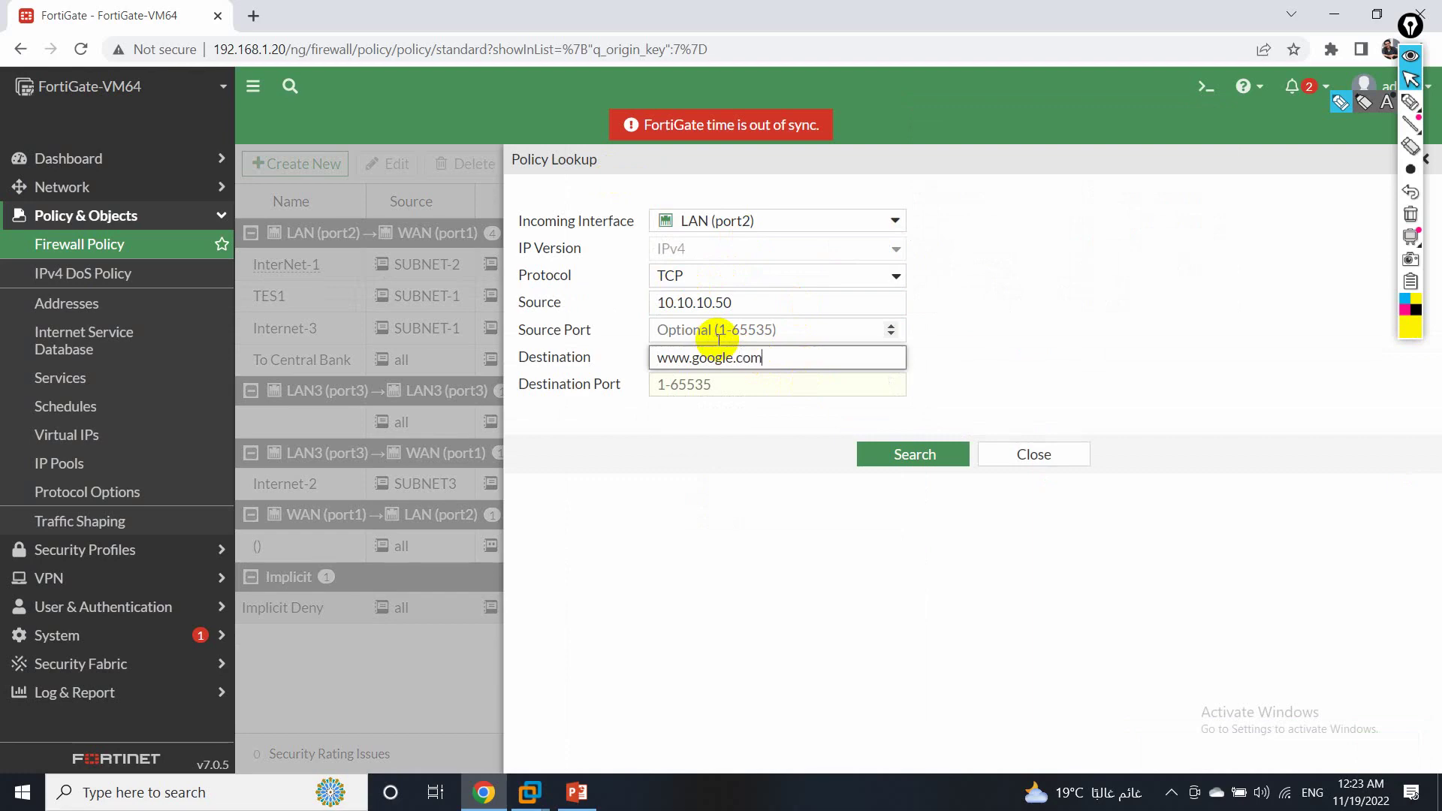
key(ctrl+a)
click(745, 388)
text(443)
click(892, 451)
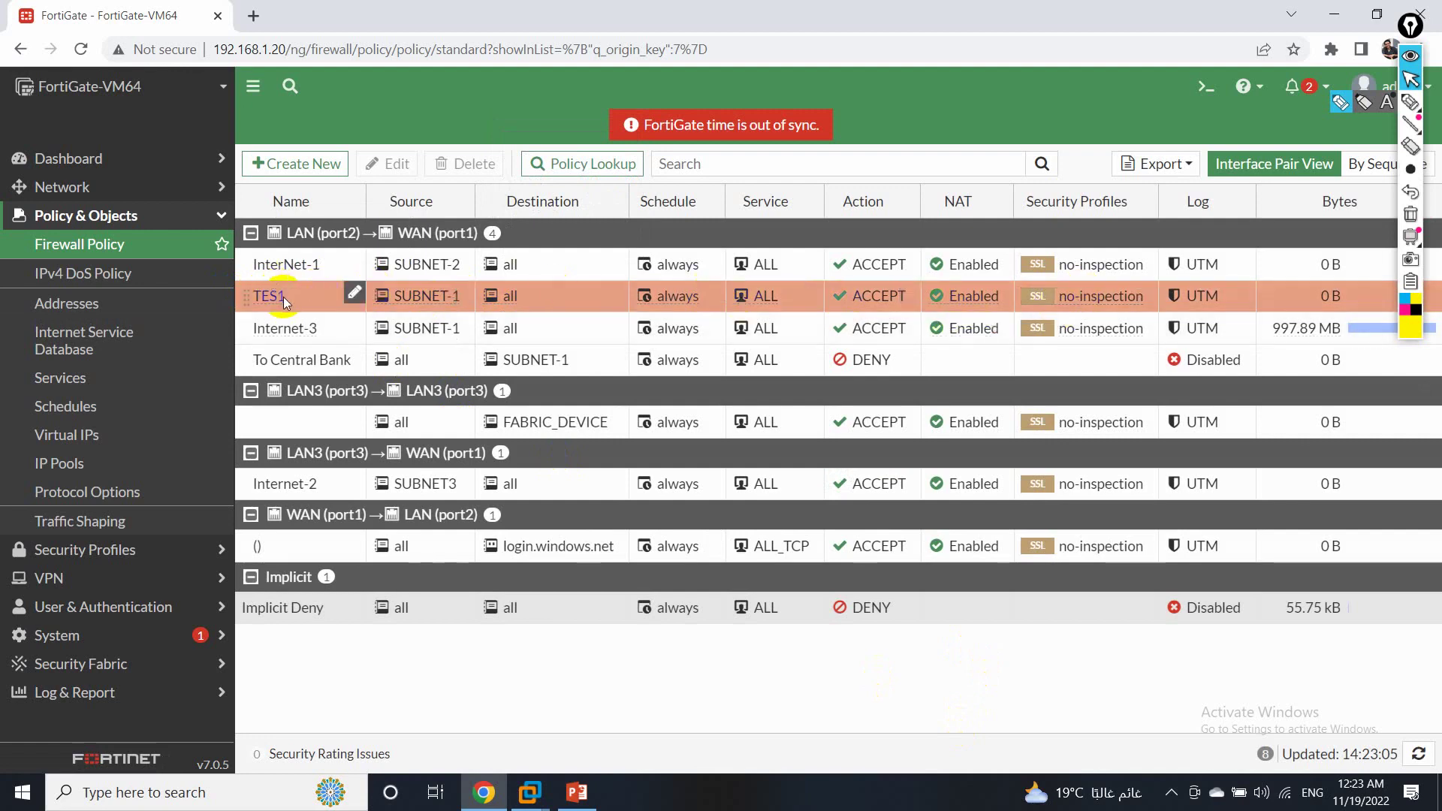
mouse_move(282, 296)
click(251, 298)
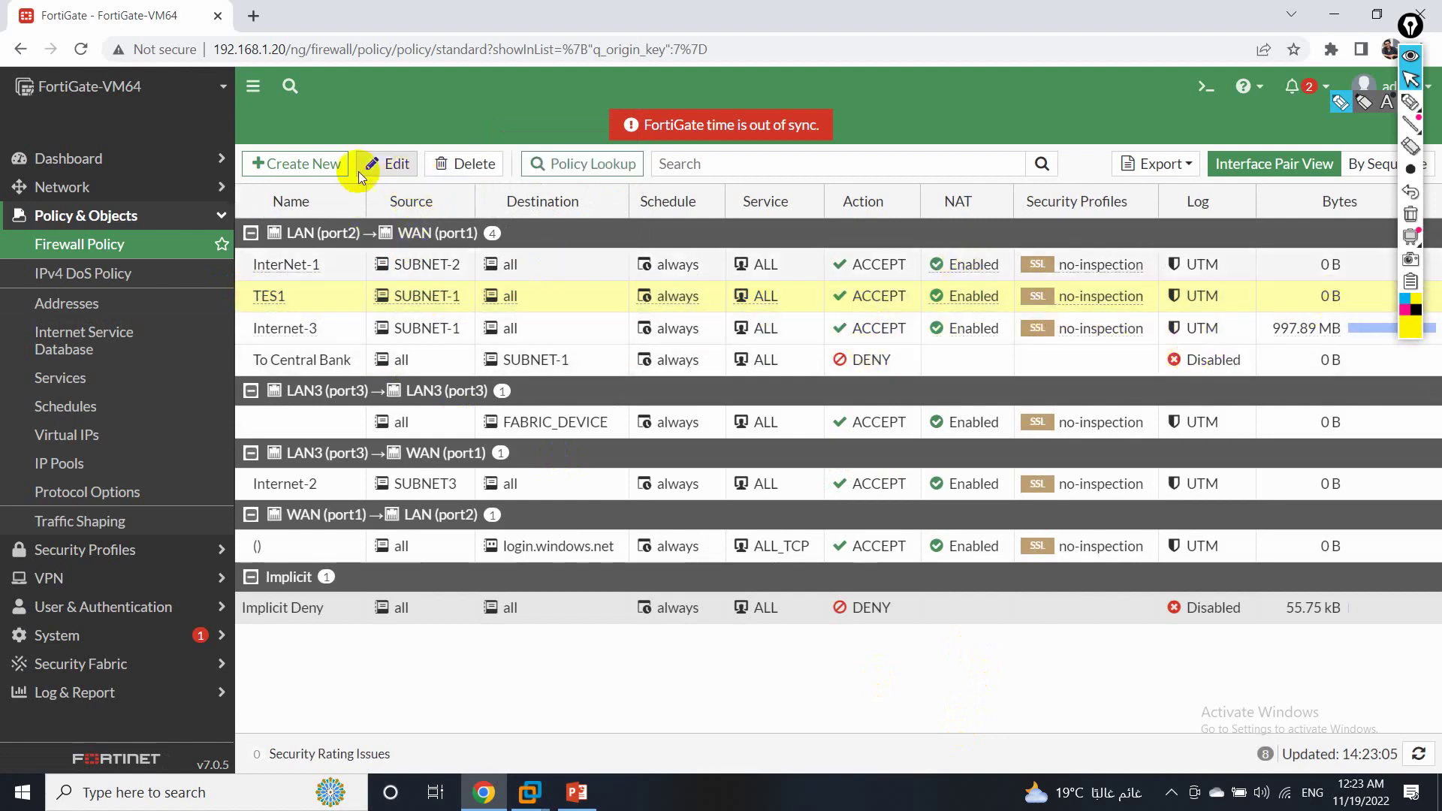
Edit TES1, switch off 'Enable this policy', and save it.
right_click(250, 293)
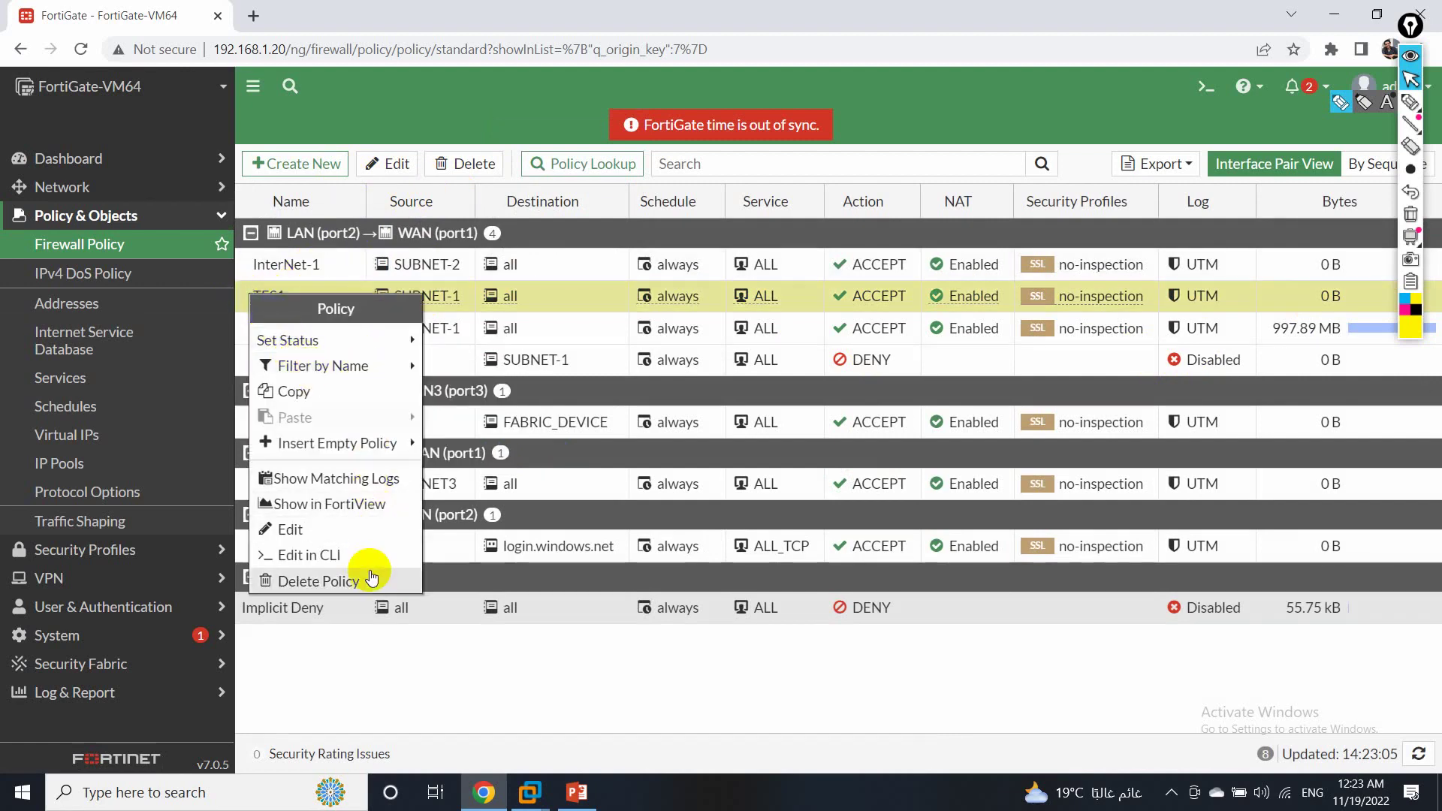
click(356, 532)
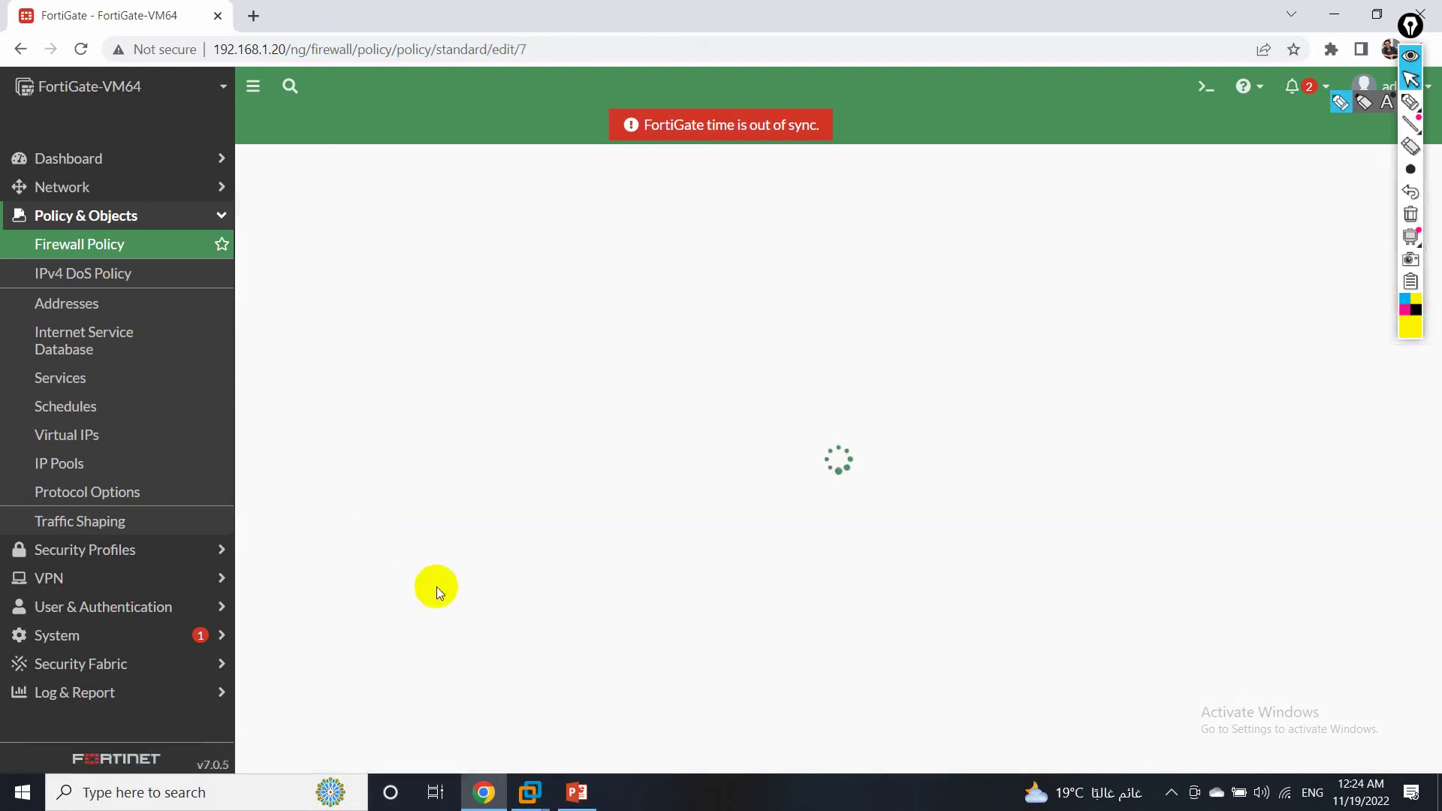
scroll(444, 646, down, 5)
scroll(383, 665, up, 5)
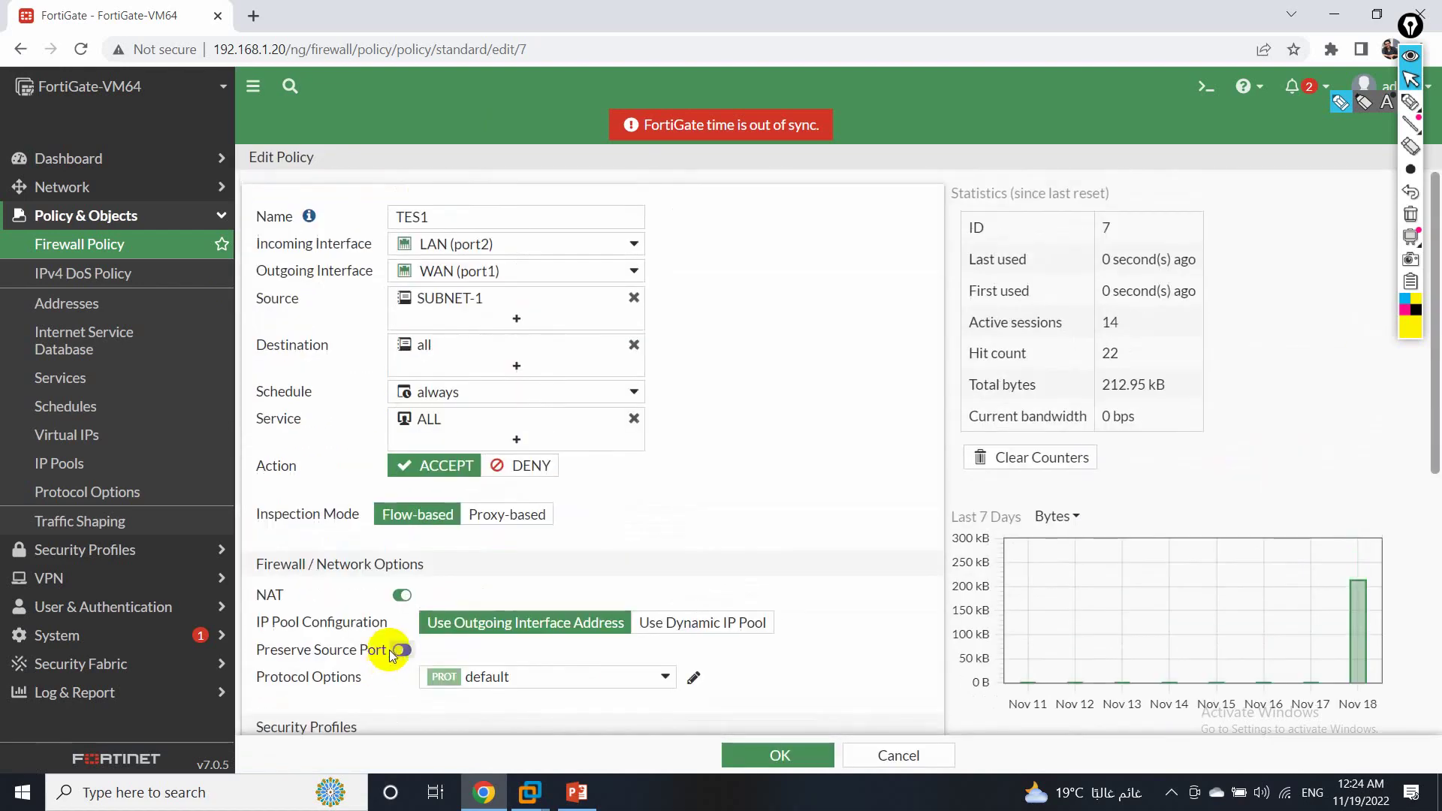
scroll(439, 571, down, 5)
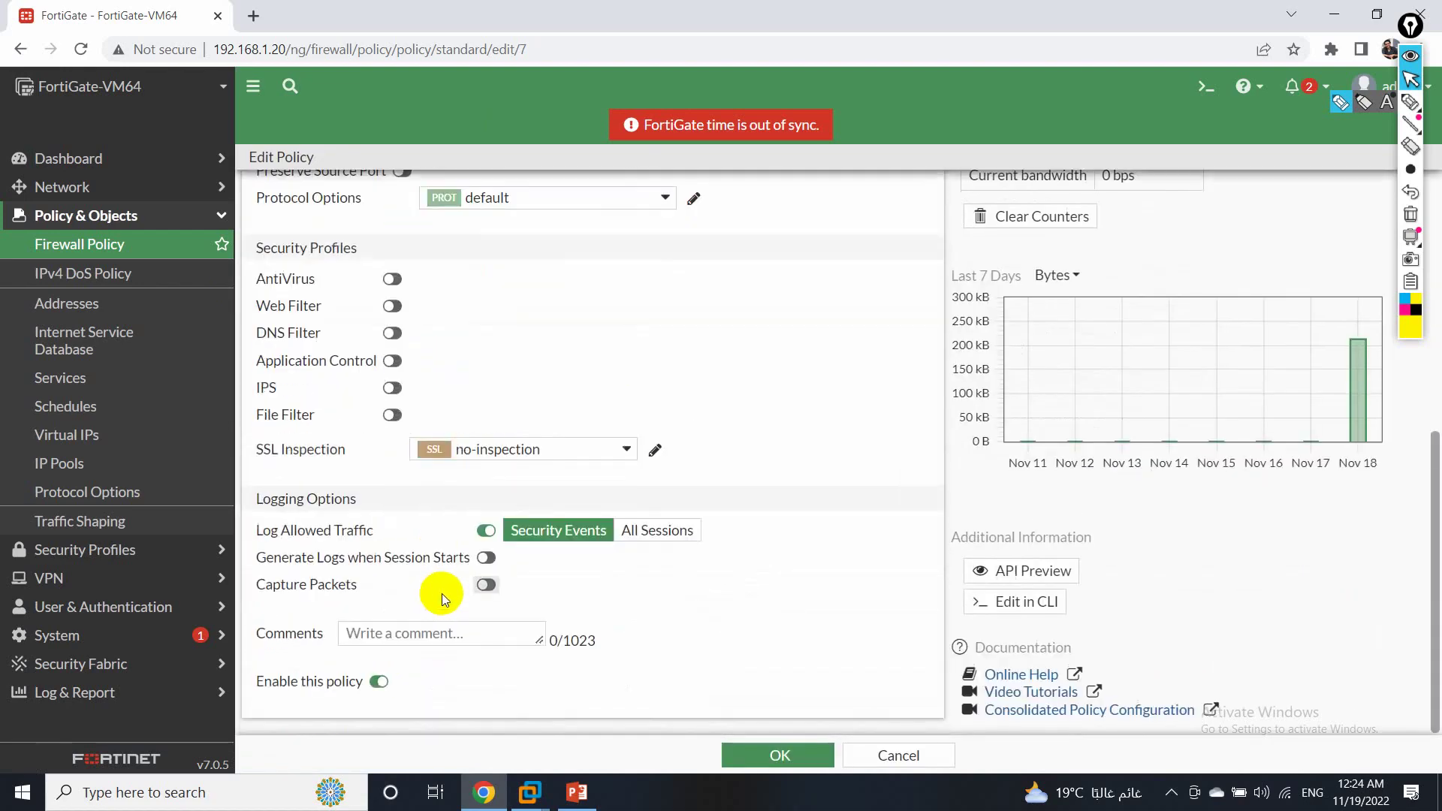
click(751, 754)
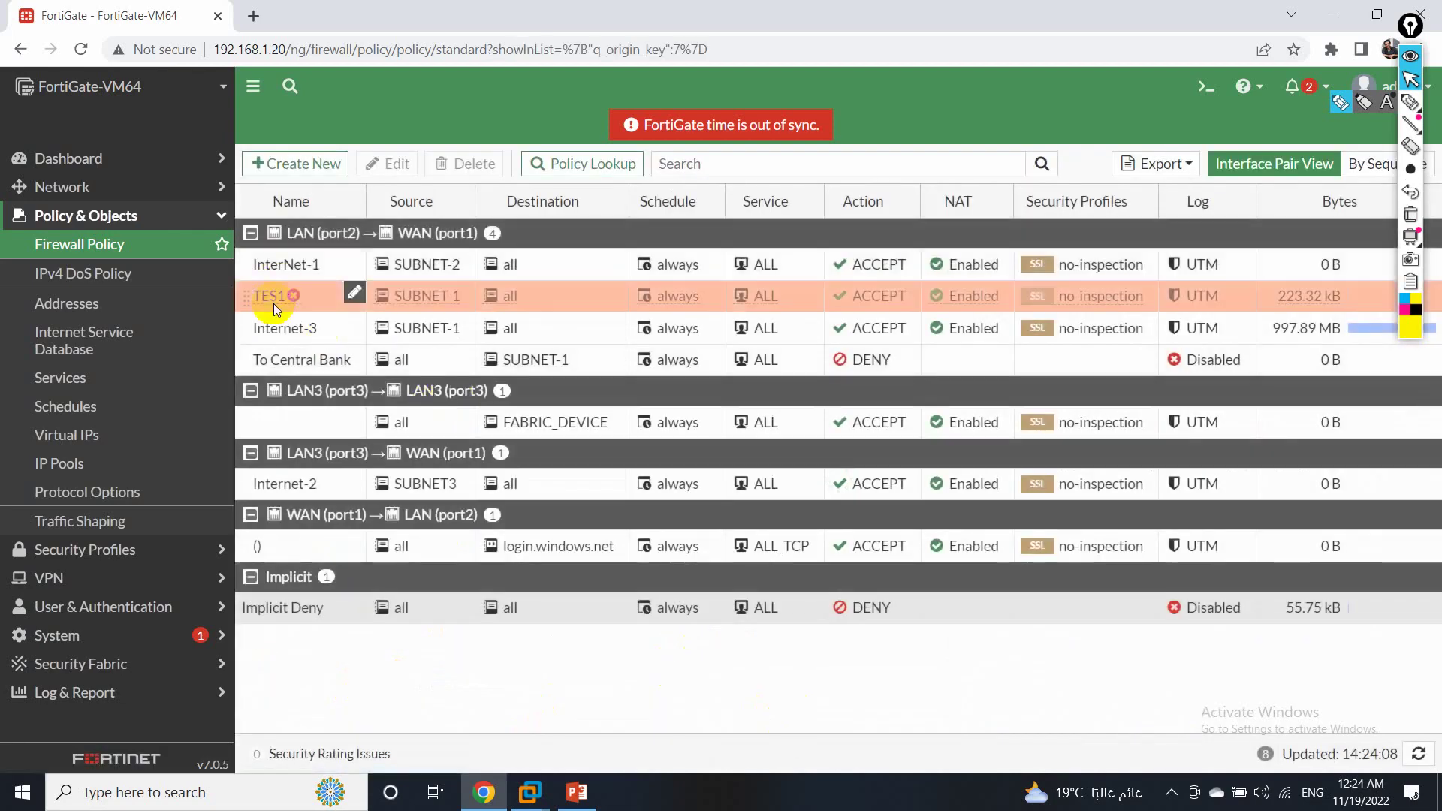
Set up a Policy Lookup for TCP from 10.10.10.50 on LAN (port2).
click(582, 163)
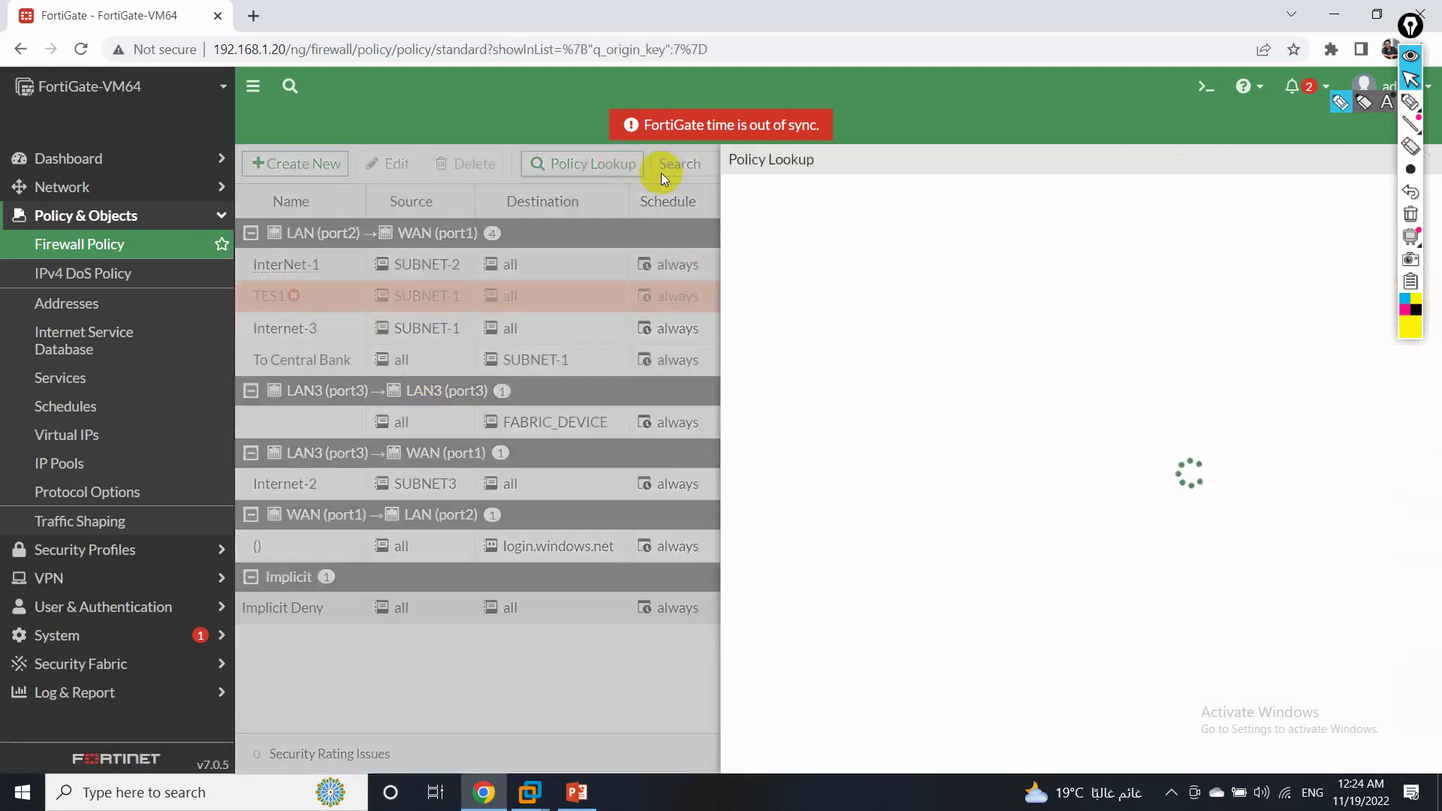
click(774, 227)
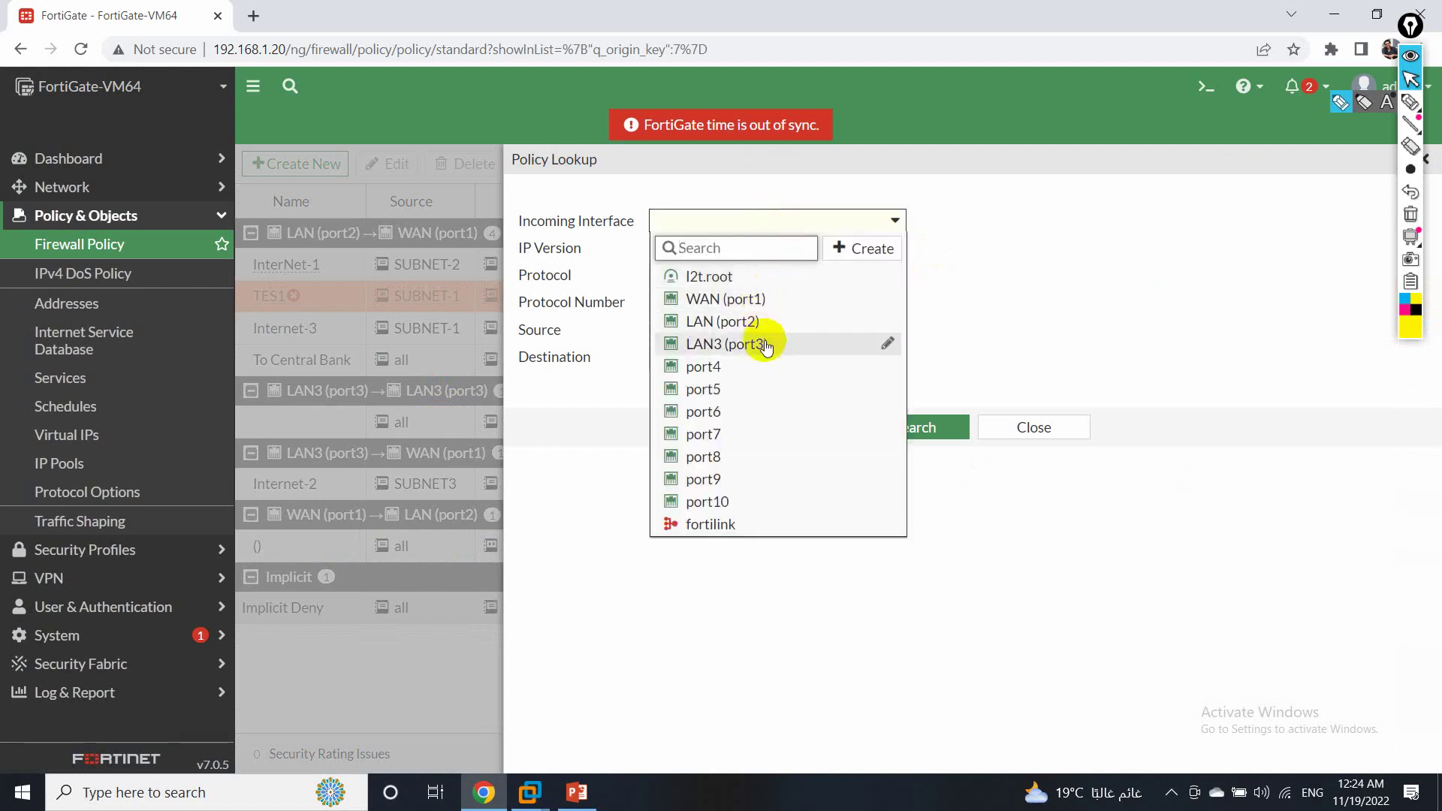
click(752, 320)
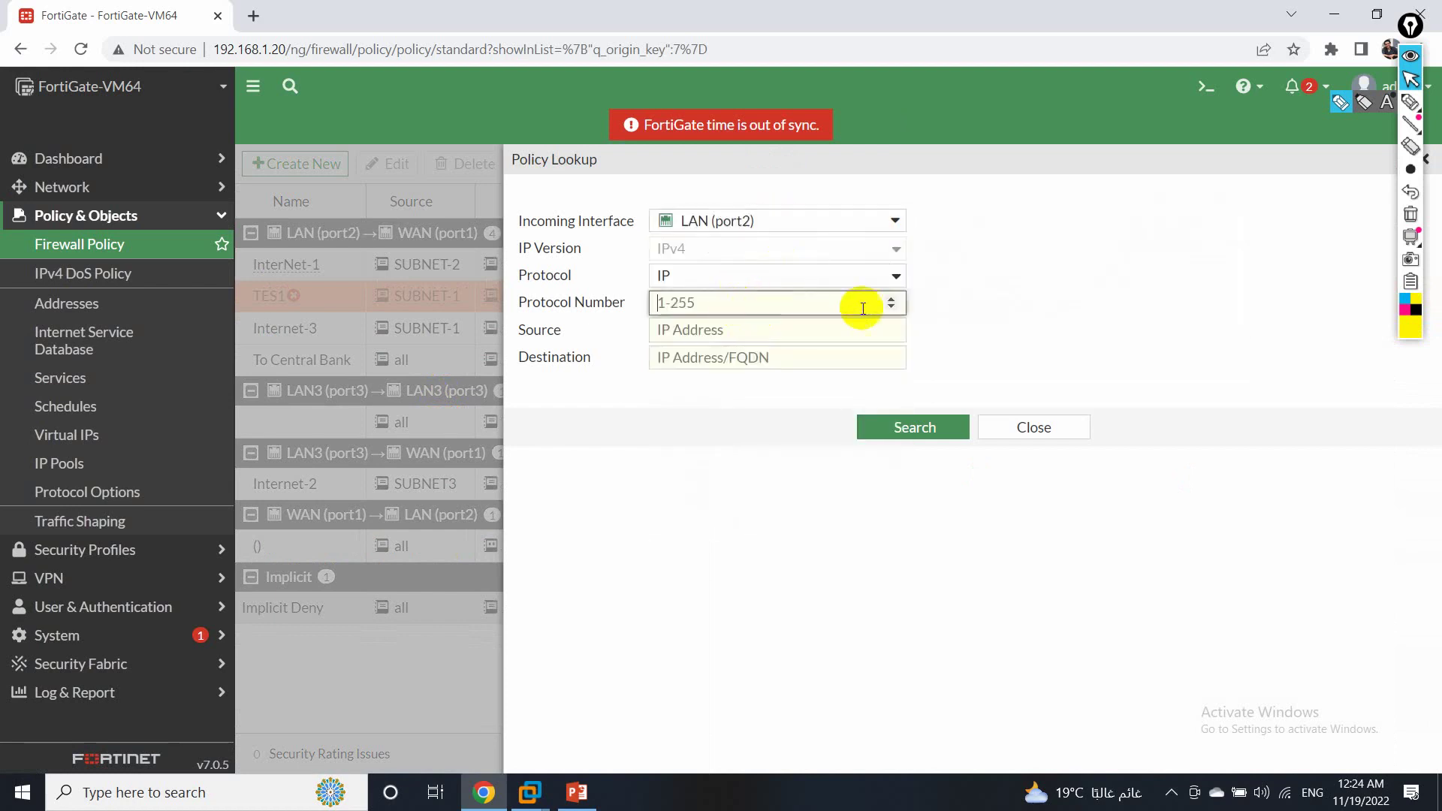
click(834, 275)
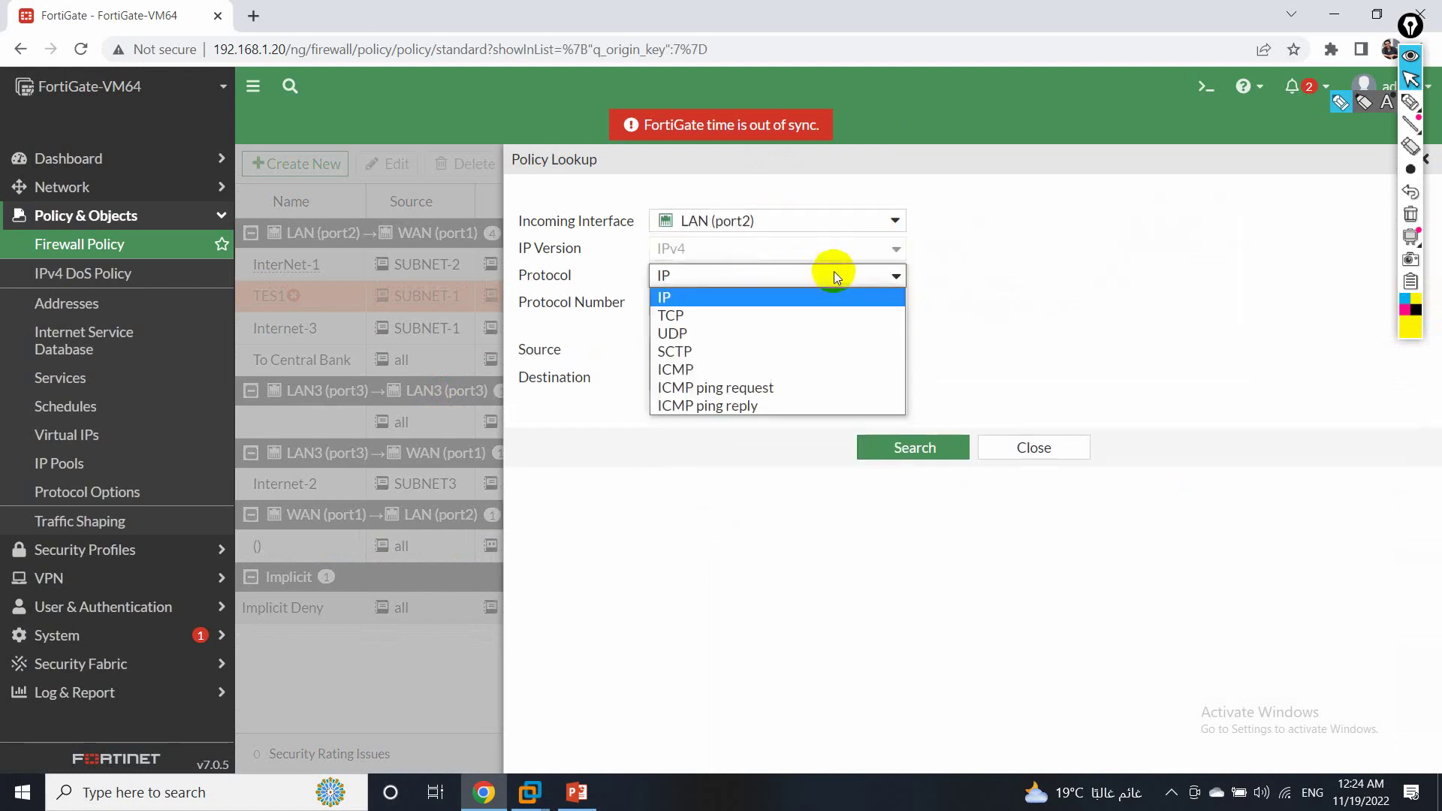
click(759, 316)
click(689, 306)
text(10.10.10.50)
key(Tab)
click(721, 363)
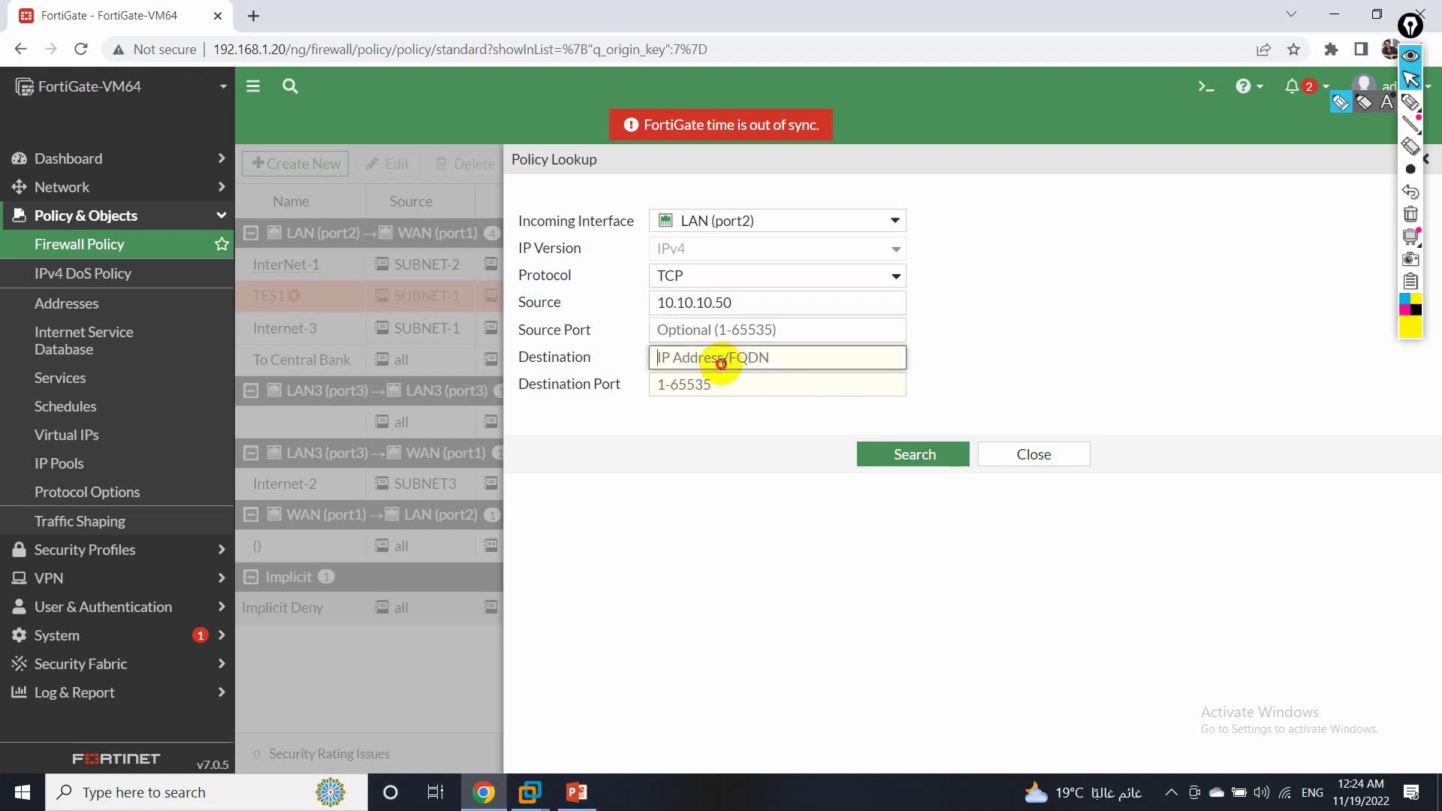
text(www.google.com)
click(713, 385)
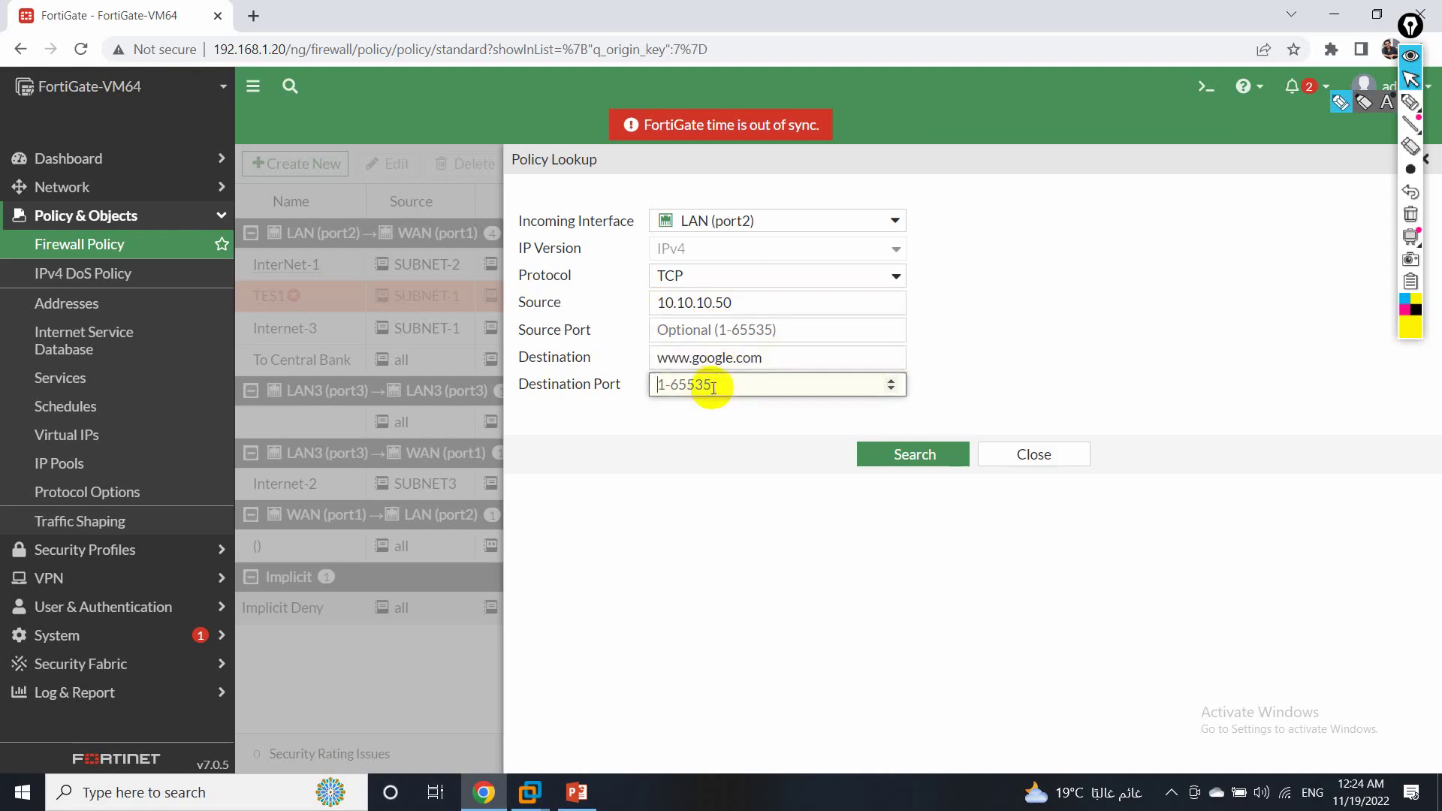
click(915, 455)
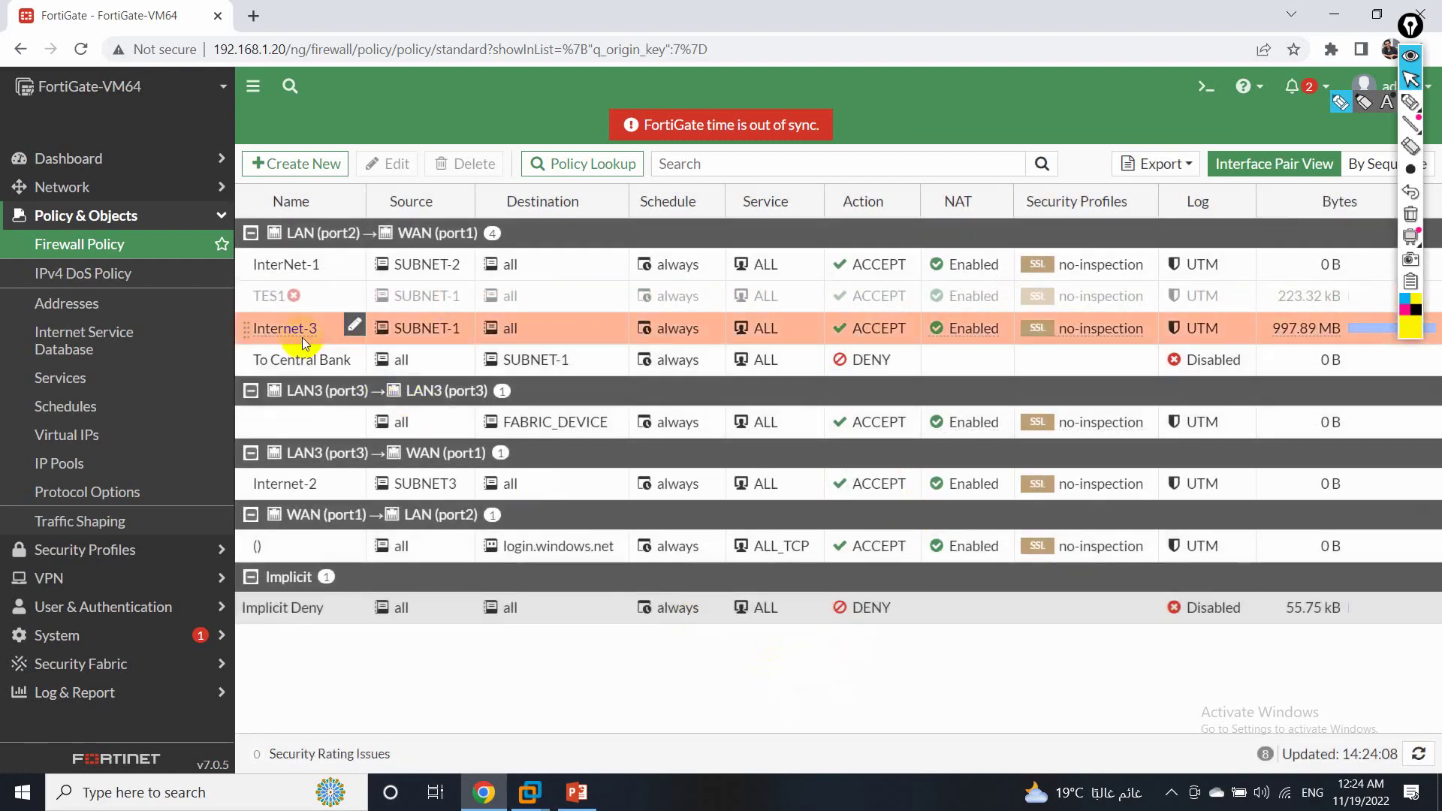
mouse_move(948, 332)
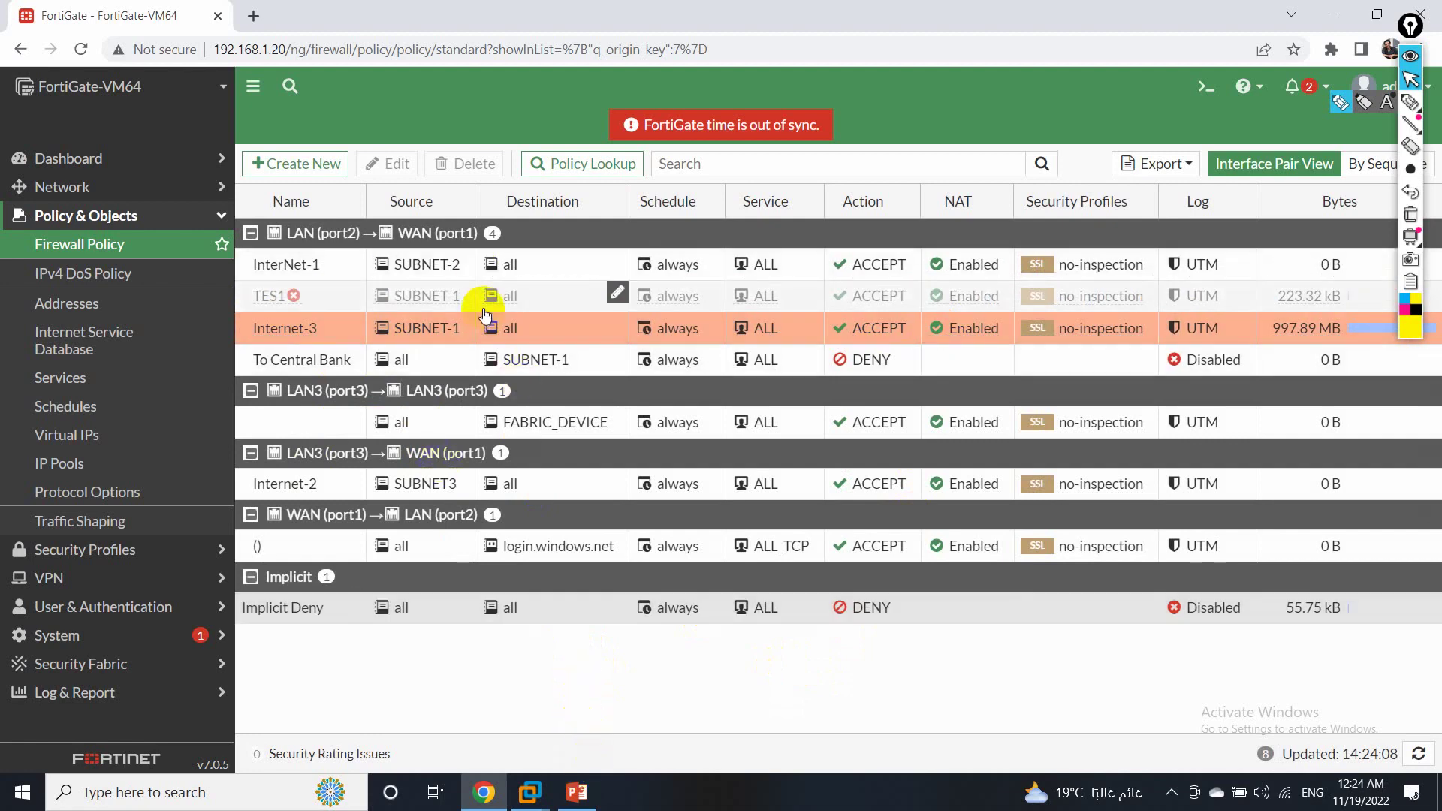
click(577, 793)
drag(474, 639, 872, 685)
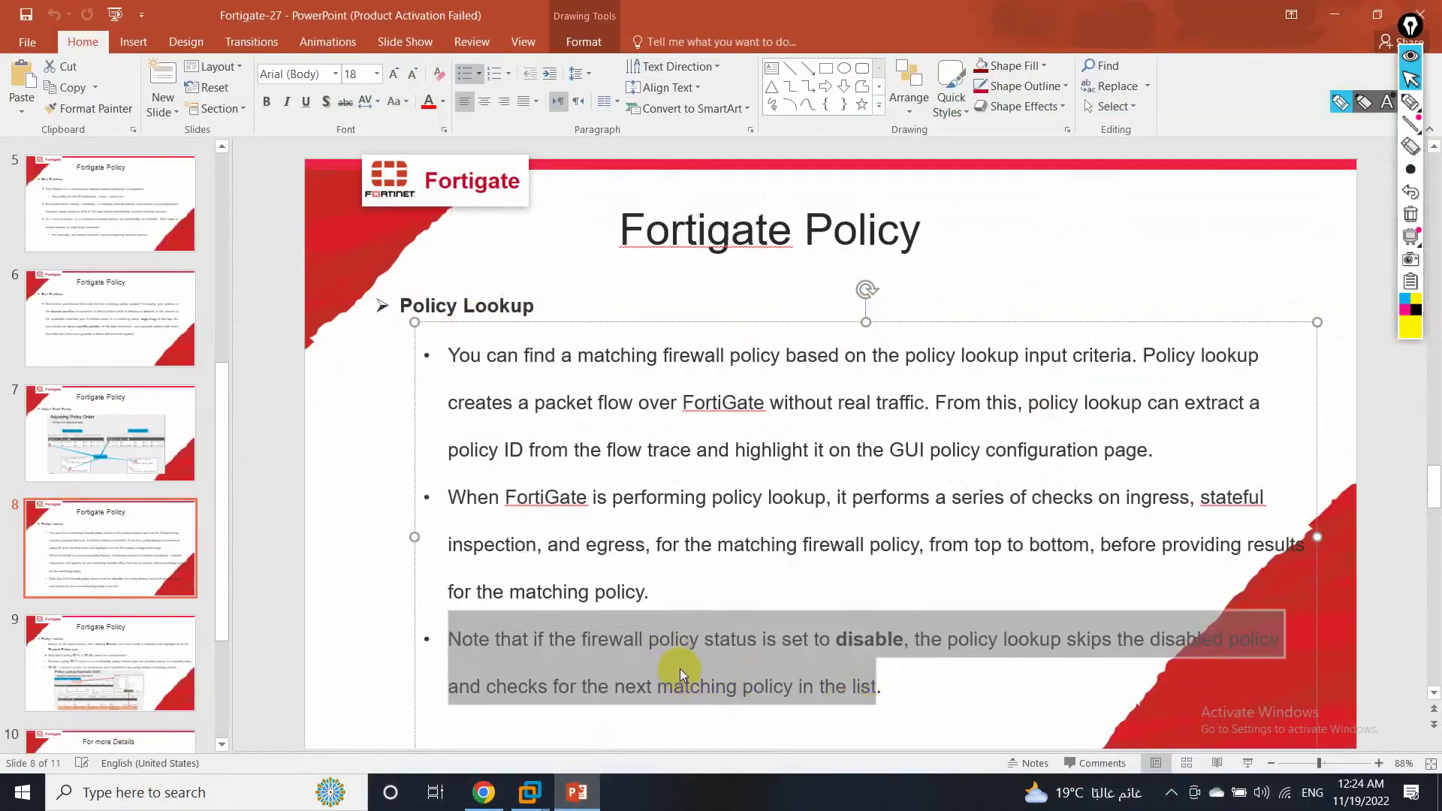
Show slide 9 on lookup results, then return to the FortiGate policy list.
click(65, 656)
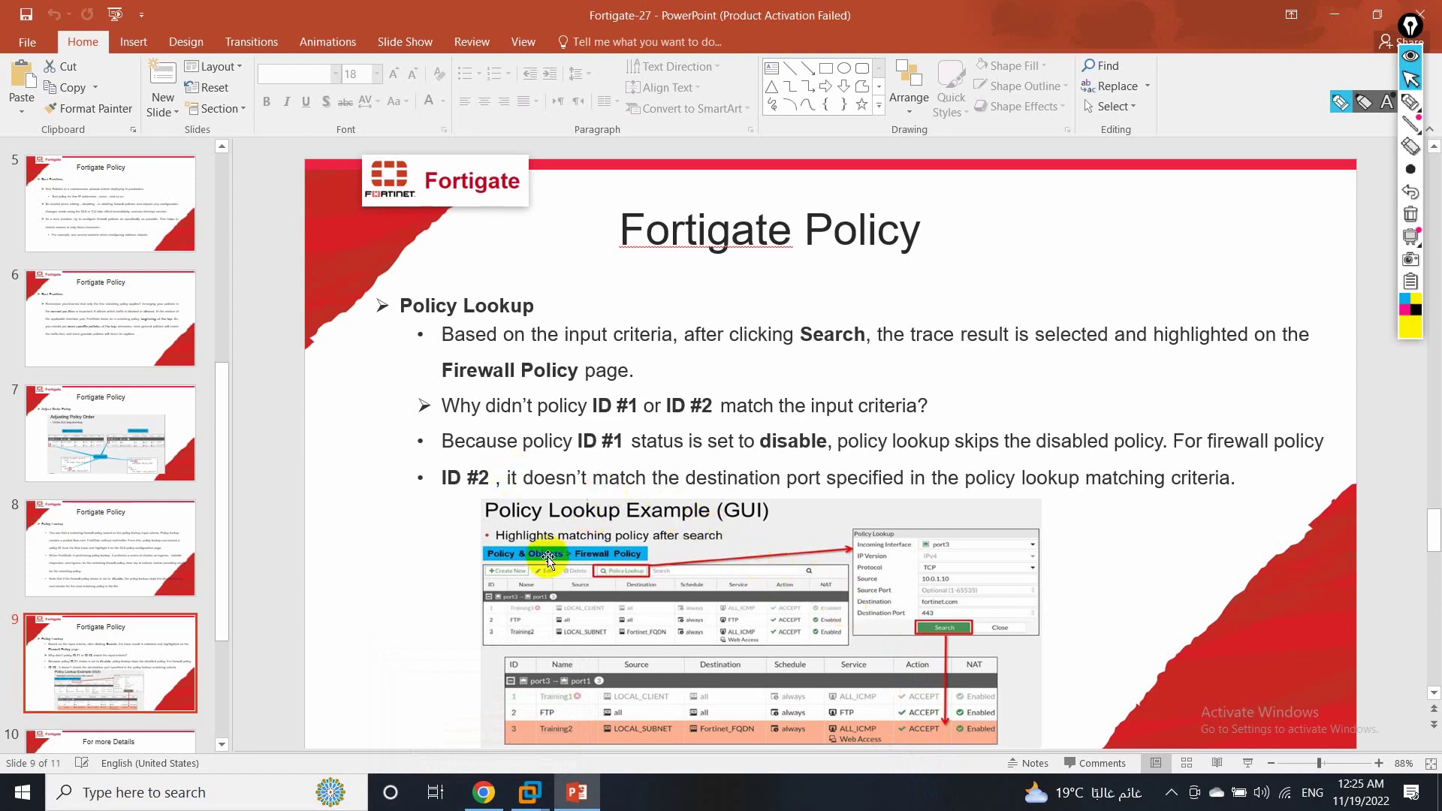
scroll(171, 641, down, 2)
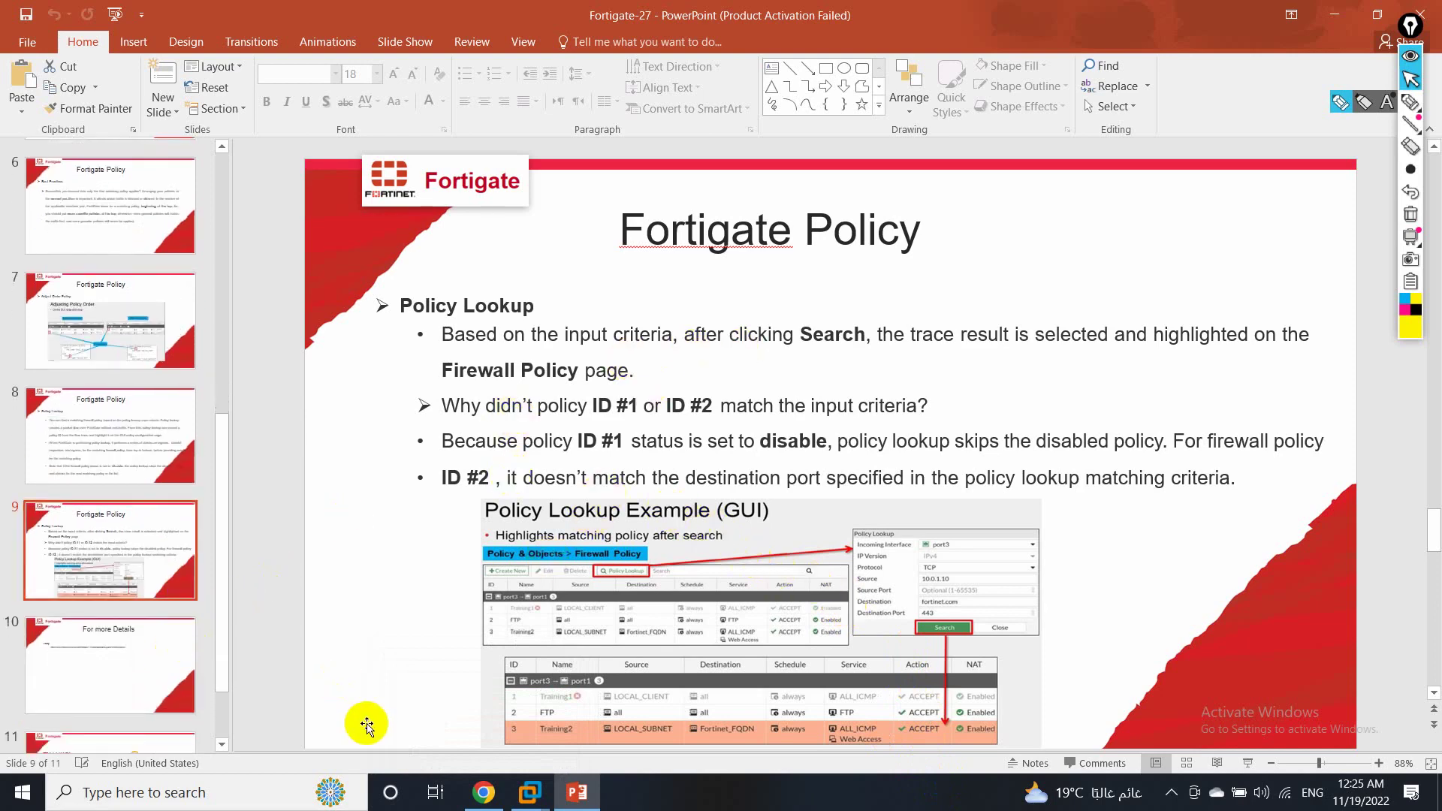
mouse_move(498, 798)
click(552, 675)
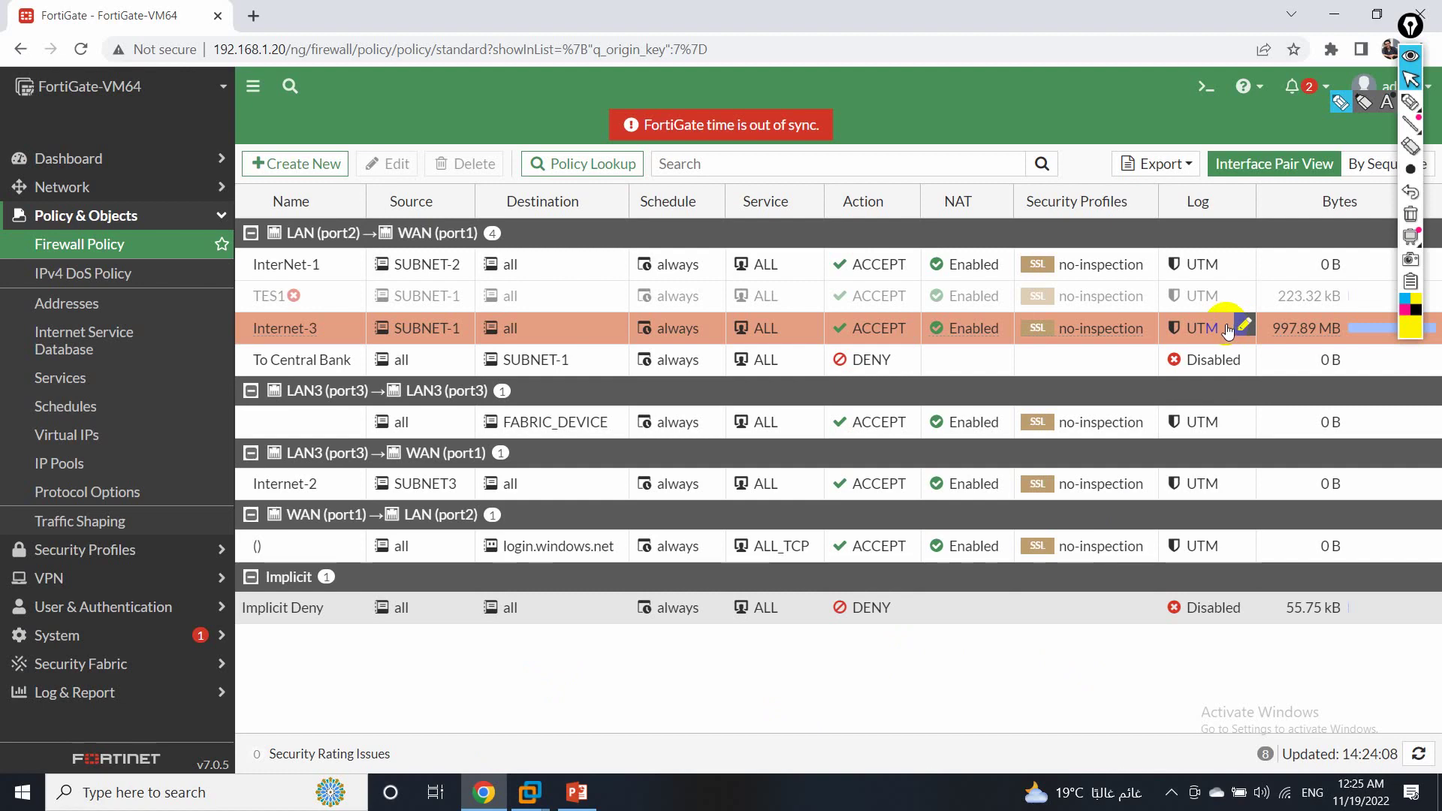
Show Internet-3's matching Forward Traffic logs and inspect the three most recent entries.
right_click(294, 335)
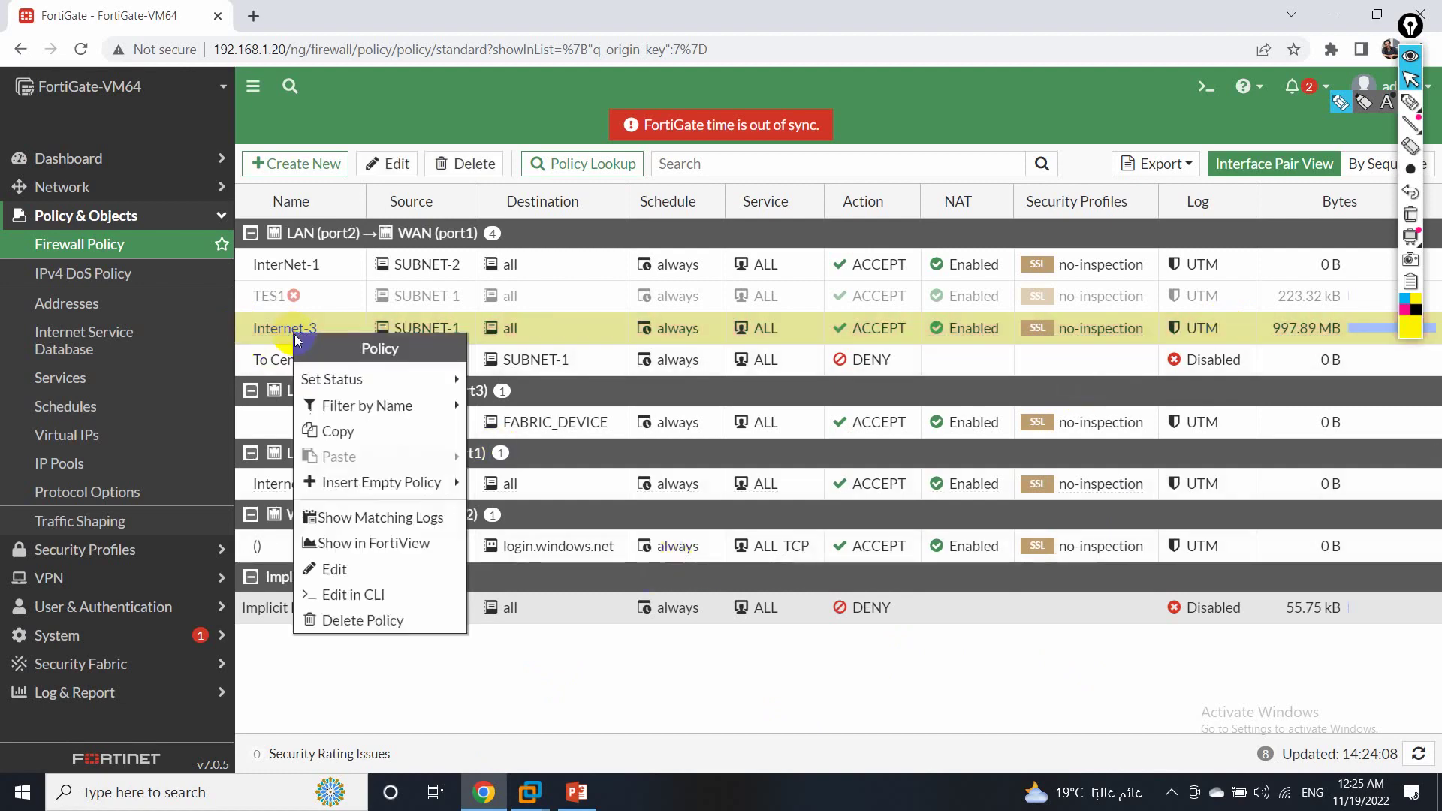
click(418, 522)
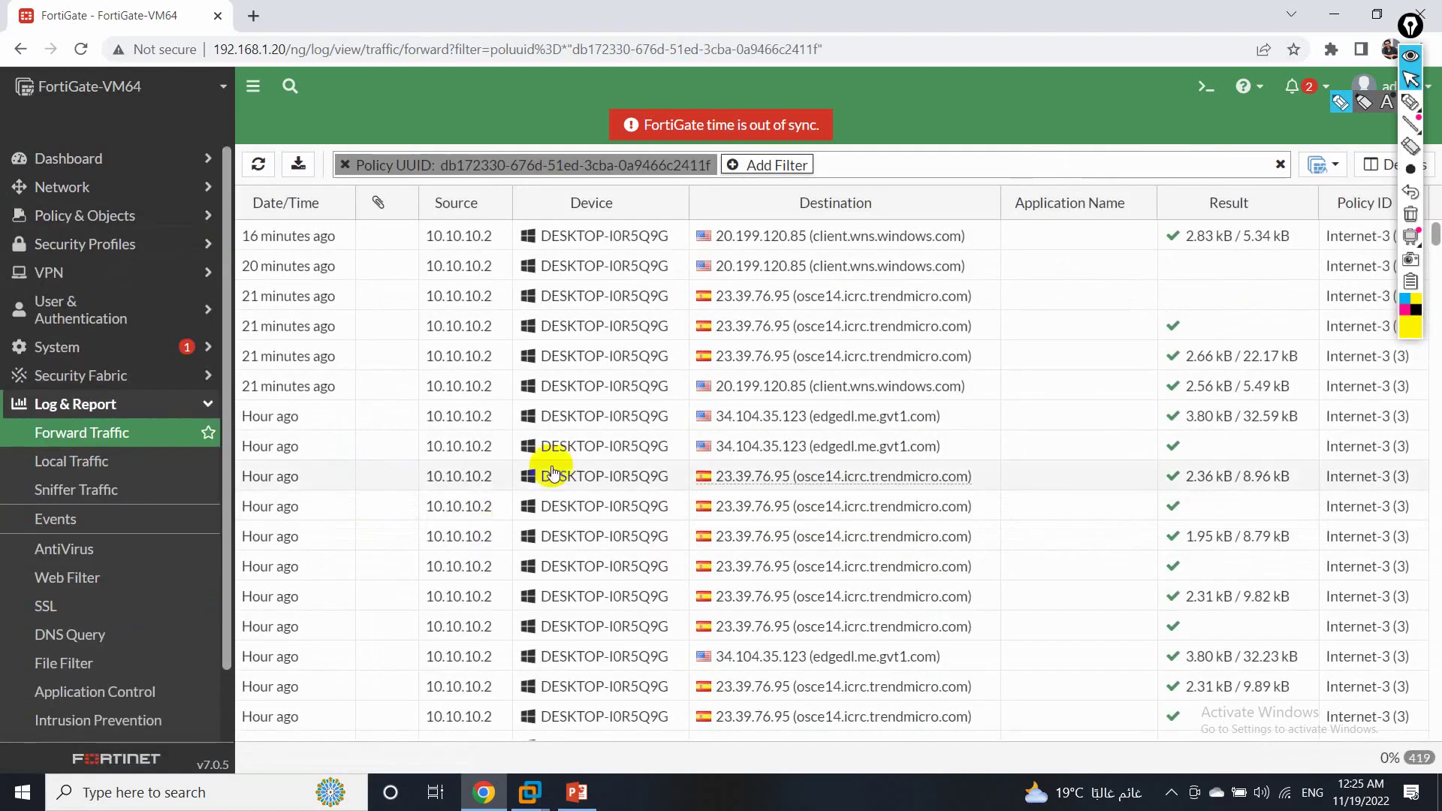
click(264, 236)
click(267, 269)
click(290, 297)
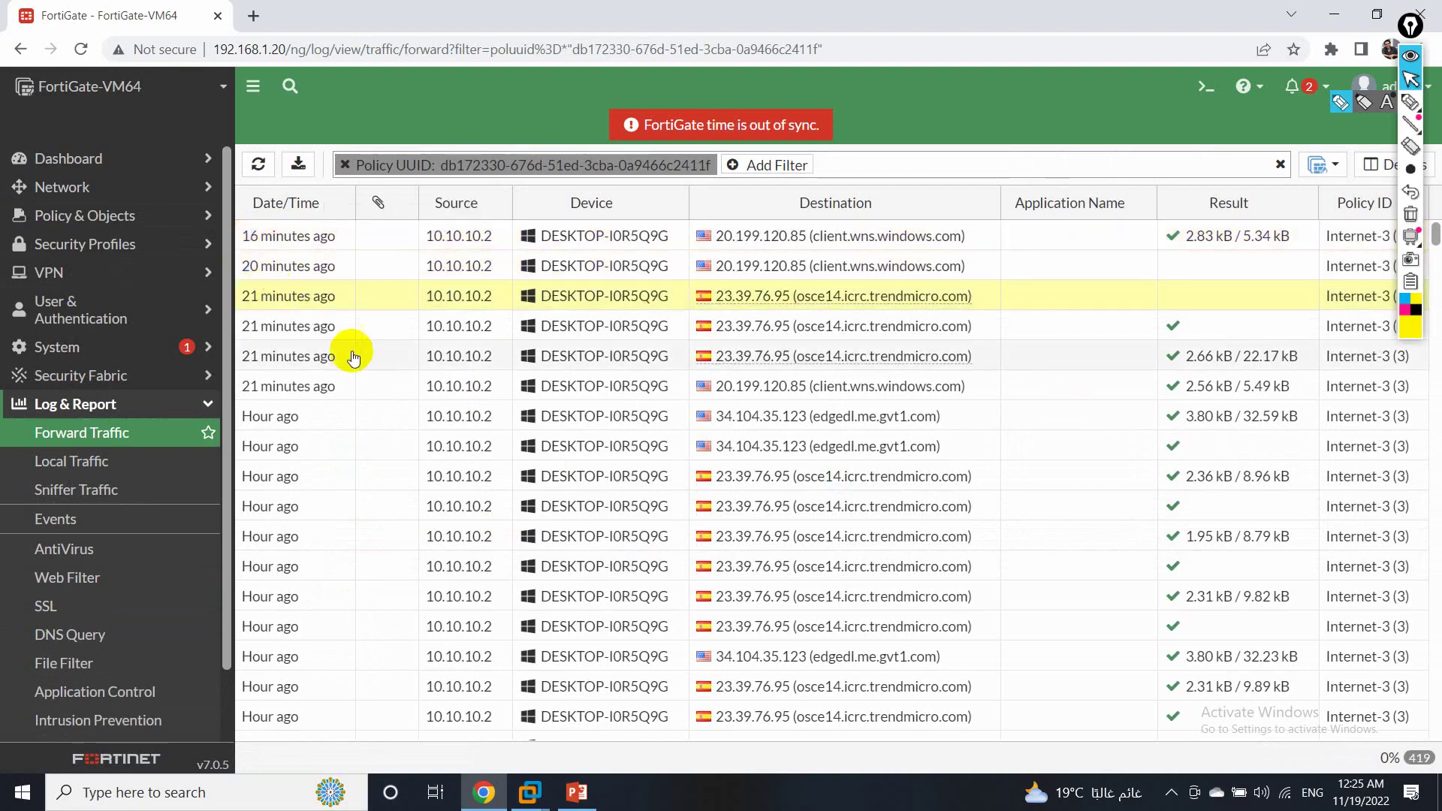